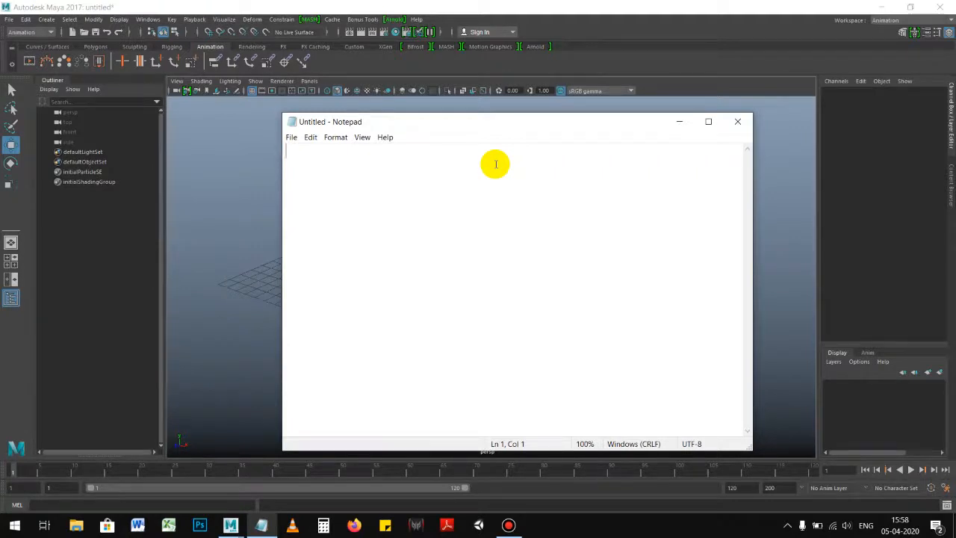
- Write the heading "Method:" on the second line of the blank note
key("Return")
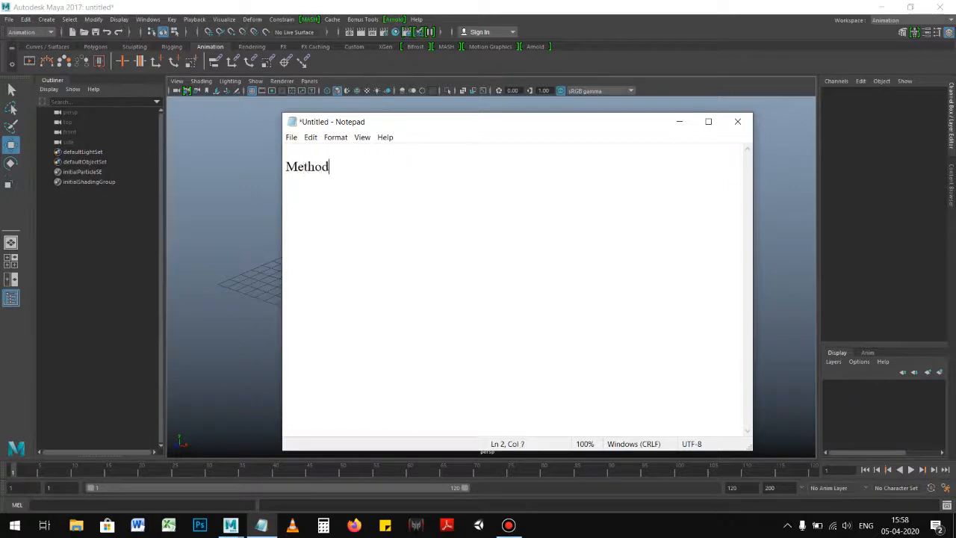
key("Up")
type("i")
key("Down")
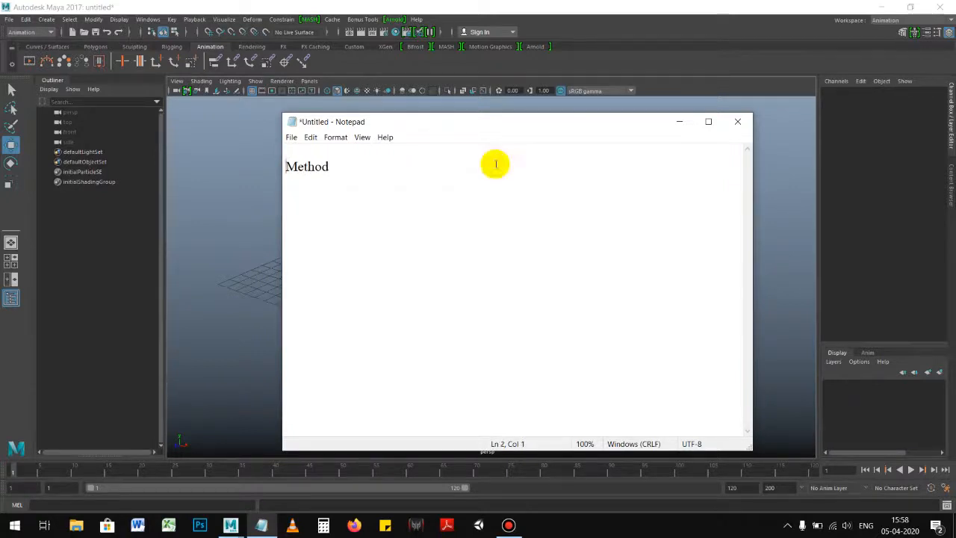
type(":")
key("Return")
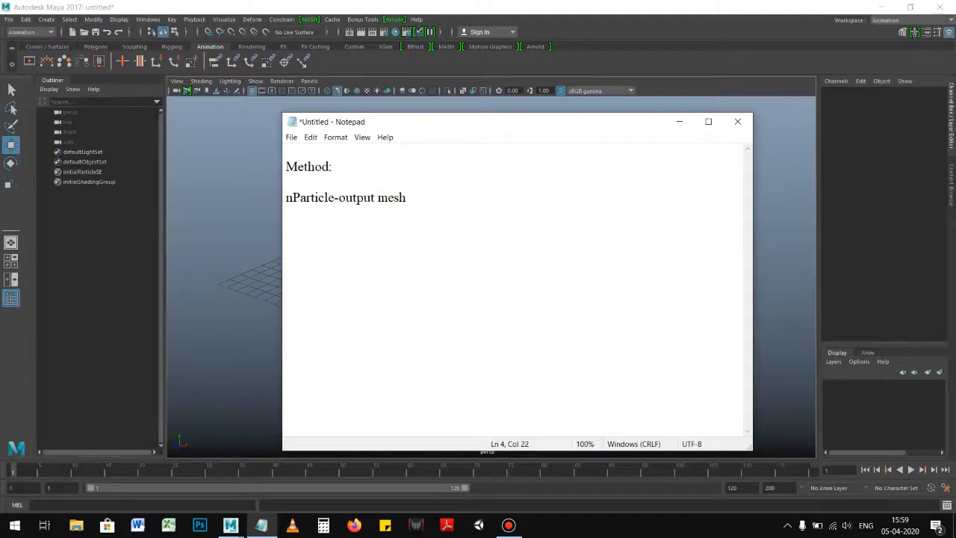
- Complete the line under the heading to read "nParticle-output mesh-convert to polygon-mash"
type("-conve")
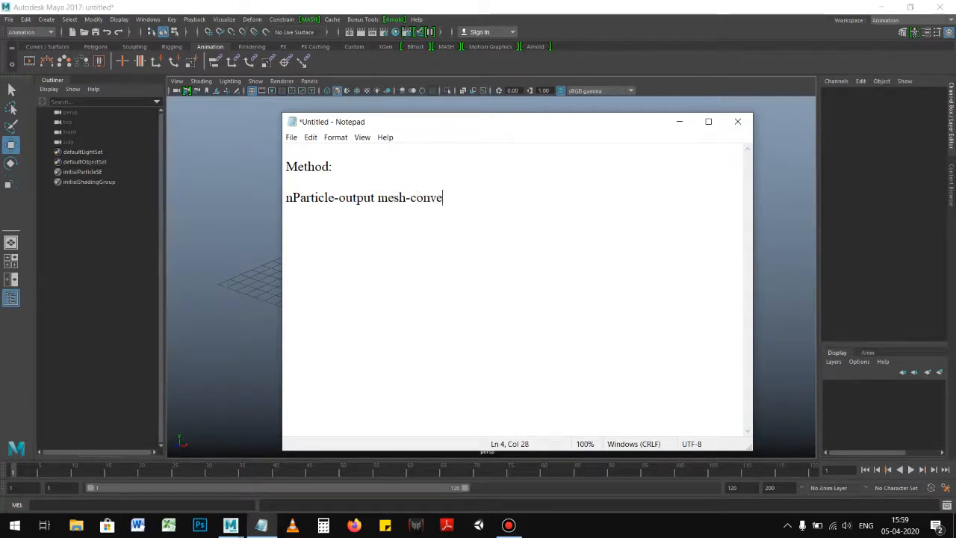
type("rt to polygon-mash")
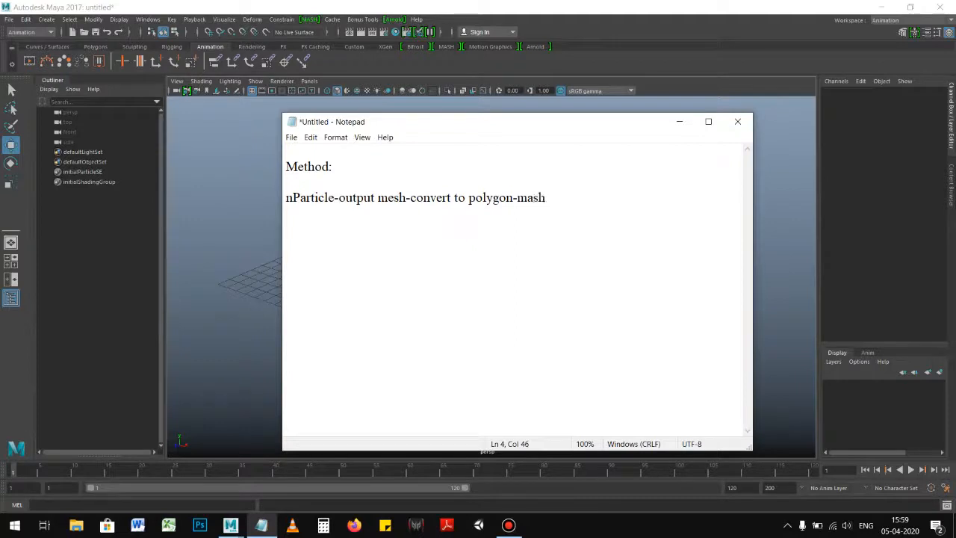
left_click_drag(561, 198, 285, 199)
left_click(406, 251)
left_click(369, 232)
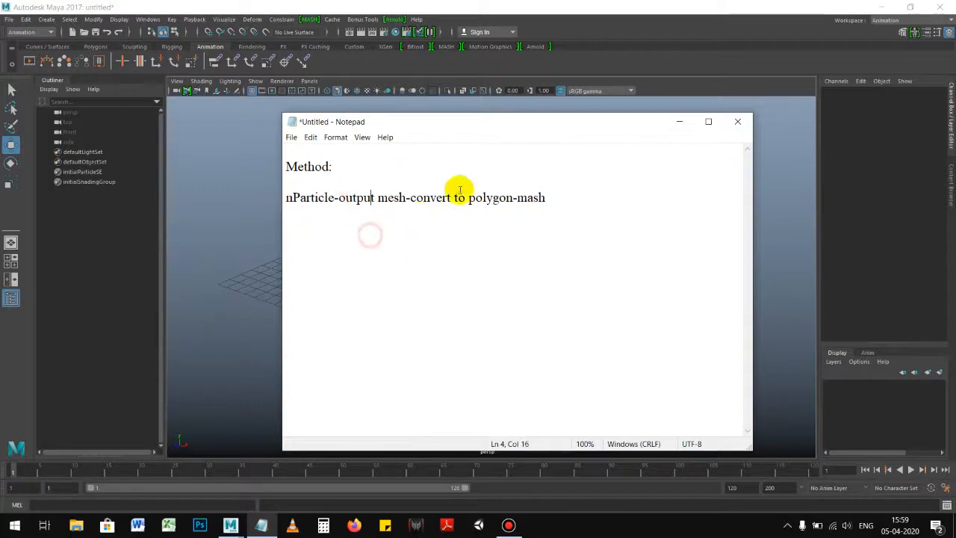
- Minimize the note to return to Maya and switch the menu set to FX
left_click(678, 122)
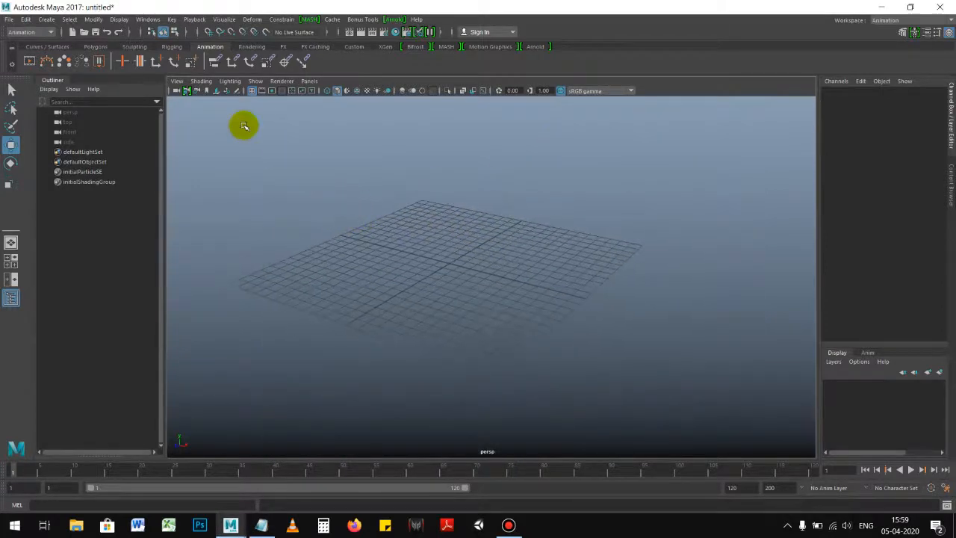
left_click(30, 32)
left_click(24, 72)
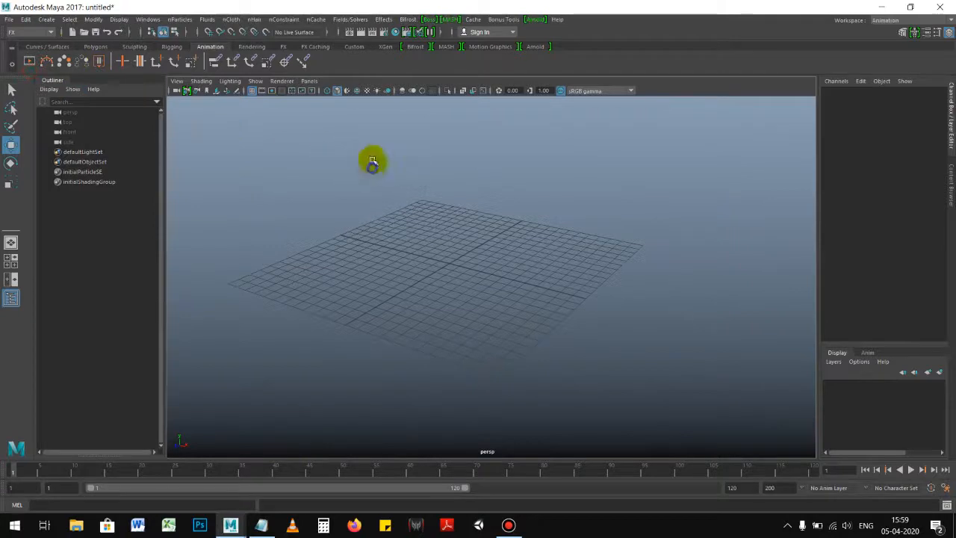
- Create an Omni nParticle emitter with a rate of 100 particles per second, speed 1 and a new solver
left_click(180, 19)
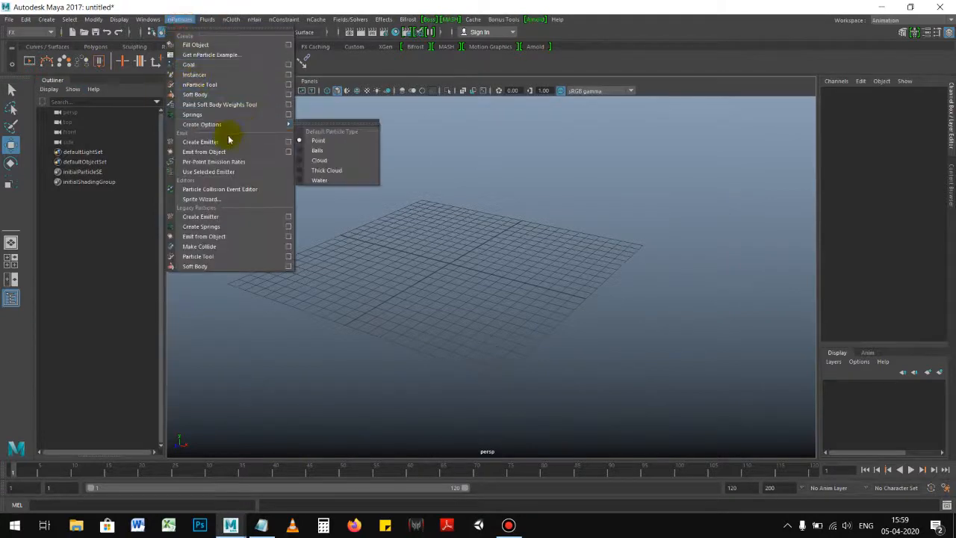
left_click(288, 142)
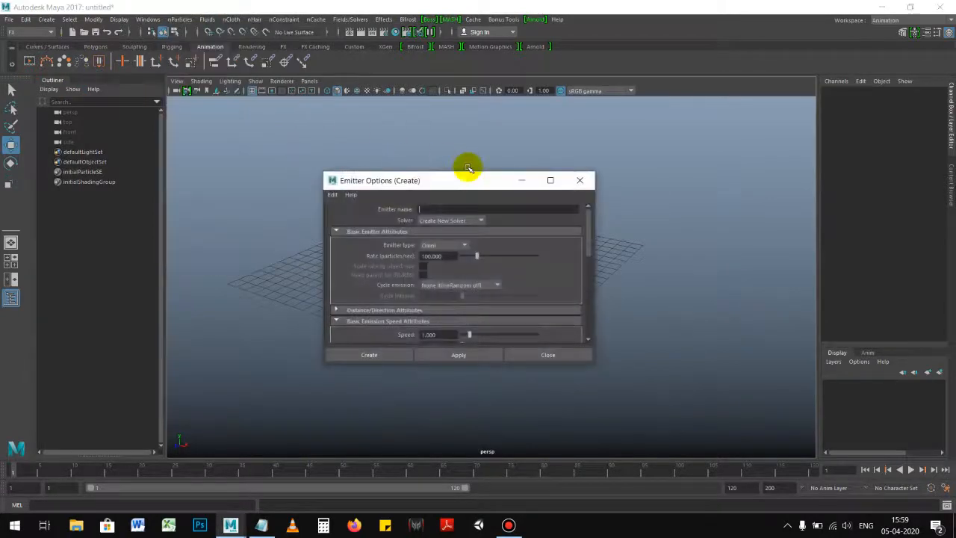
left_click_drag(425, 182, 558, 171)
left_click(465, 184)
left_click(489, 204)
left_click_drag(497, 171, 566, 170)
left_click(570, 344)
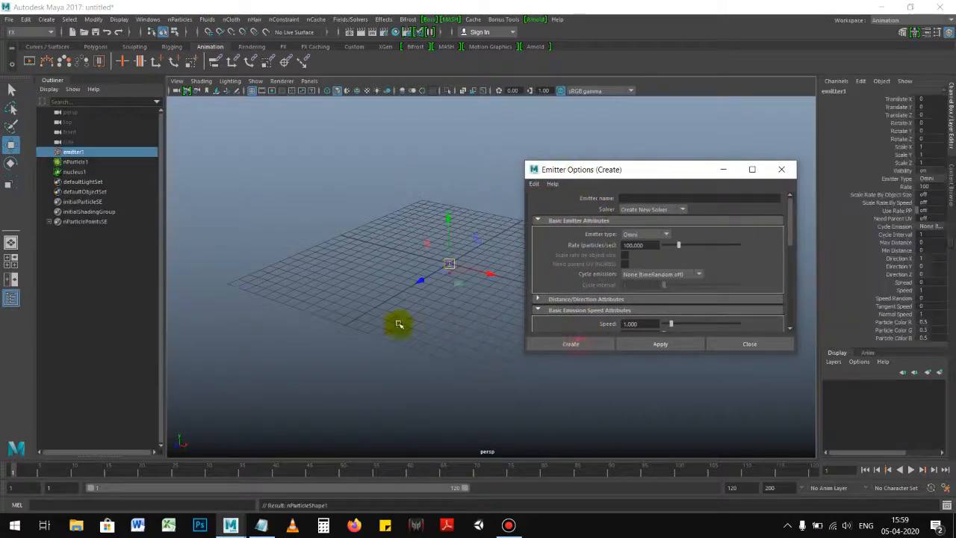
- Set the playback range to end at frame 500
left_click_drag(412, 279, 521, 318, "alt")
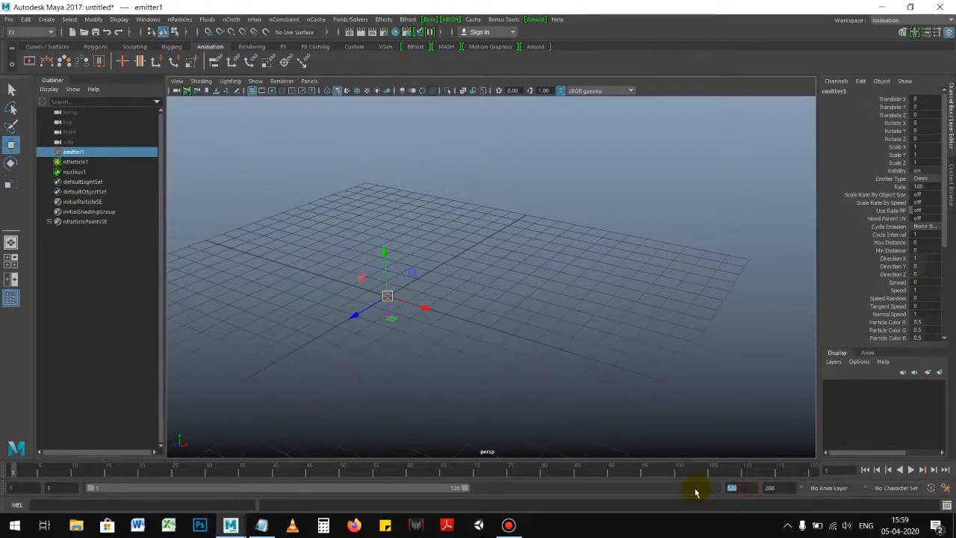
type("500")
key("Return")
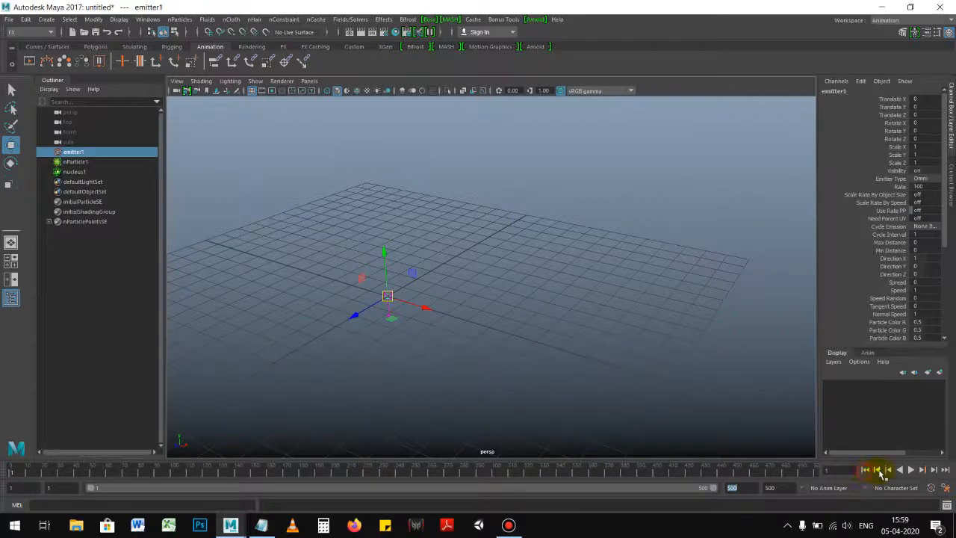
- Play the particle emission, examine it from several angles, and rewind to the first frame
left_click(910, 470)
left_click_drag(627, 360, 400, 304, "alt")
left_click(376, 312)
left_click_drag(469, 333, 495, 314, "alt")
left_click(623, 328)
left_click_drag(655, 346, 508, 330, "alt")
left_click(867, 475)
- Raise the emitter and nucleus together about 2.65 units along Y above the grid
left_click_drag(565, 313, 537, 301, "alt")
left_click_drag(432, 226, 509, 285)
left_click_drag(539, 334, 501, 311, "alt")
left_click_drag(458, 248, 457, 206)
left_click_drag(539, 279, 507, 279, "alt")
left_click(566, 281)
left_click_drag(580, 280, 524, 282, "alt")
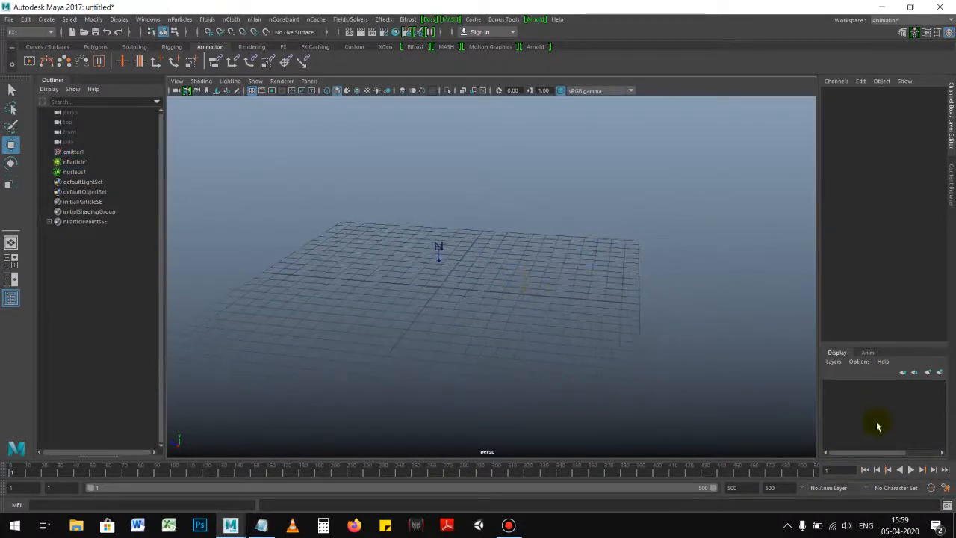
- Play the emission to about frame 107, stop it, and select the emitted particles
left_click(911, 469)
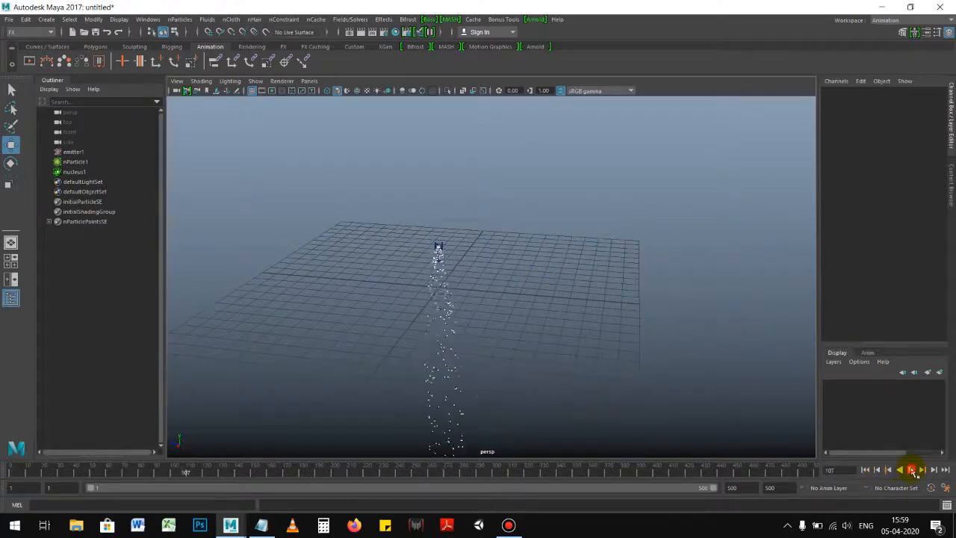
left_click_drag(571, 333, 578, 338, "alt")
left_click(401, 312)
left_click_drag(514, 303, 647, 276, "alt")
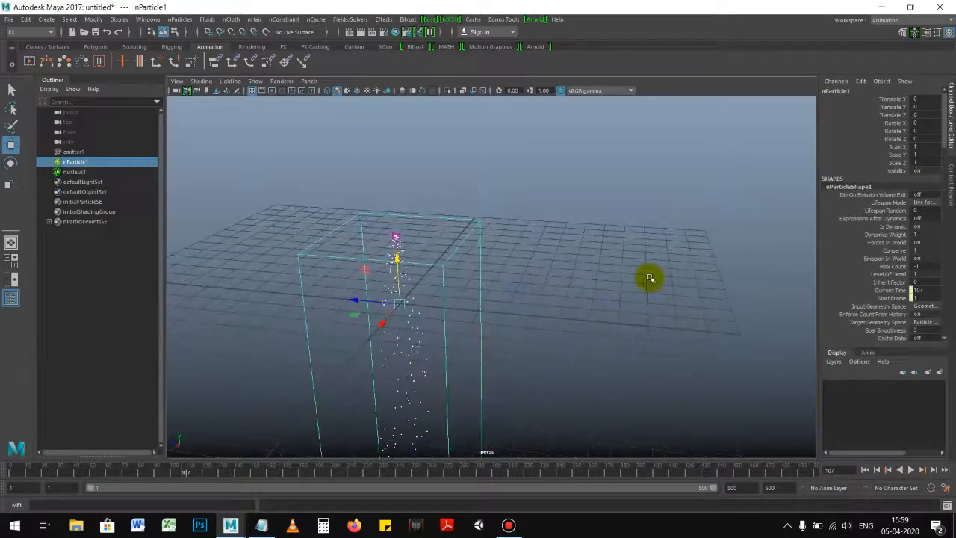
- Open the Attribute Editor for the selected particles and place its window beside the particle stream
left_click(952, 173)
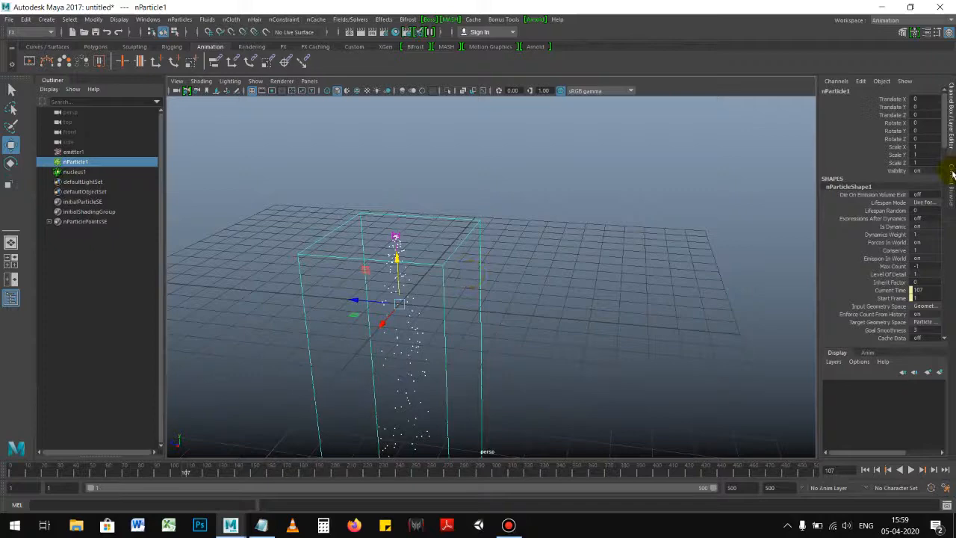
left_click(951, 118)
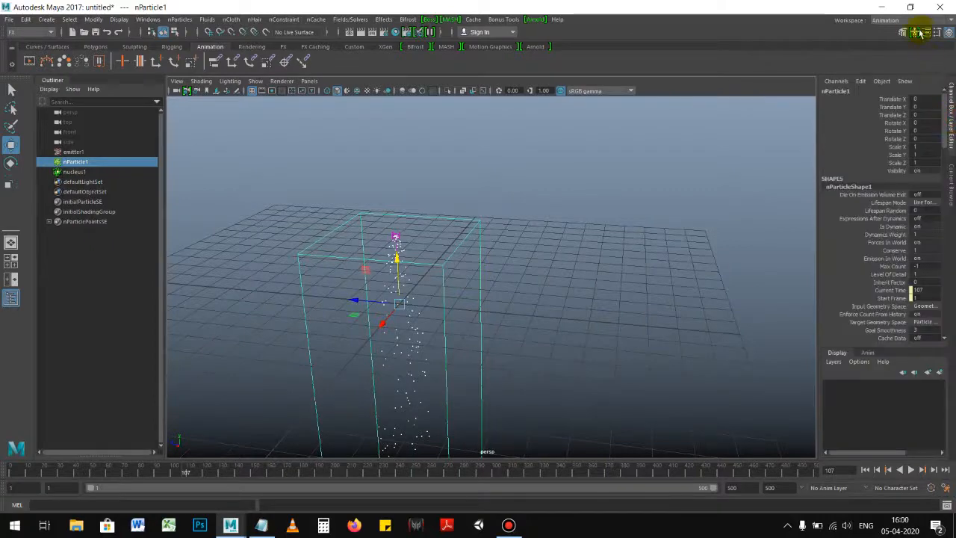
left_click(927, 34)
left_click_drag(224, 111, 771, 136)
- Set the nucleus gravity to 0 and move the attribute window clear of the playback controls
left_click(827, 163)
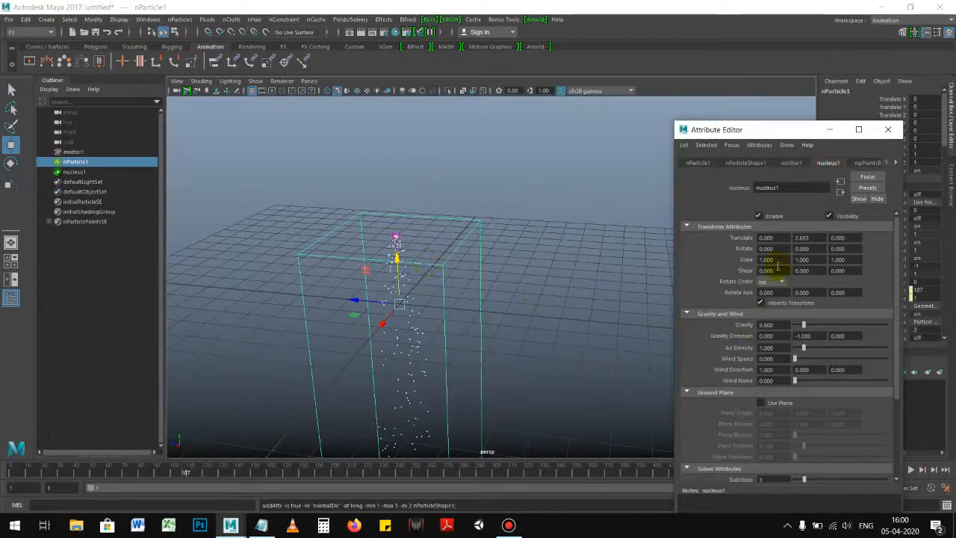
left_click(789, 164)
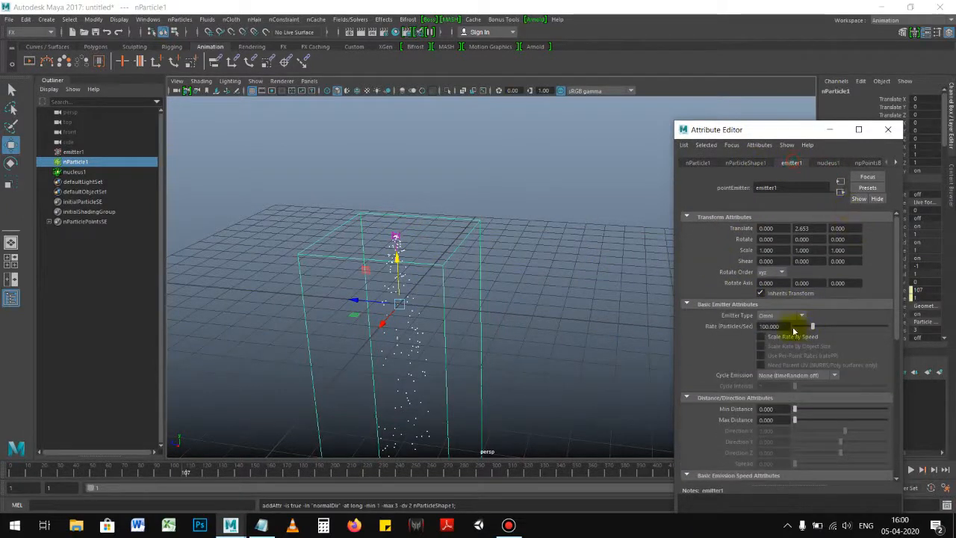
left_click(824, 163)
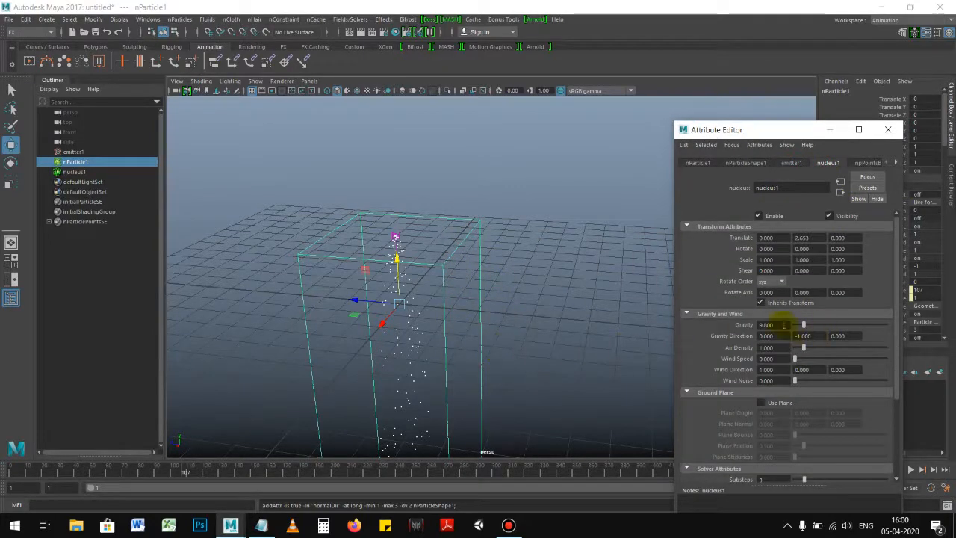
left_click_drag(780, 326, 716, 321)
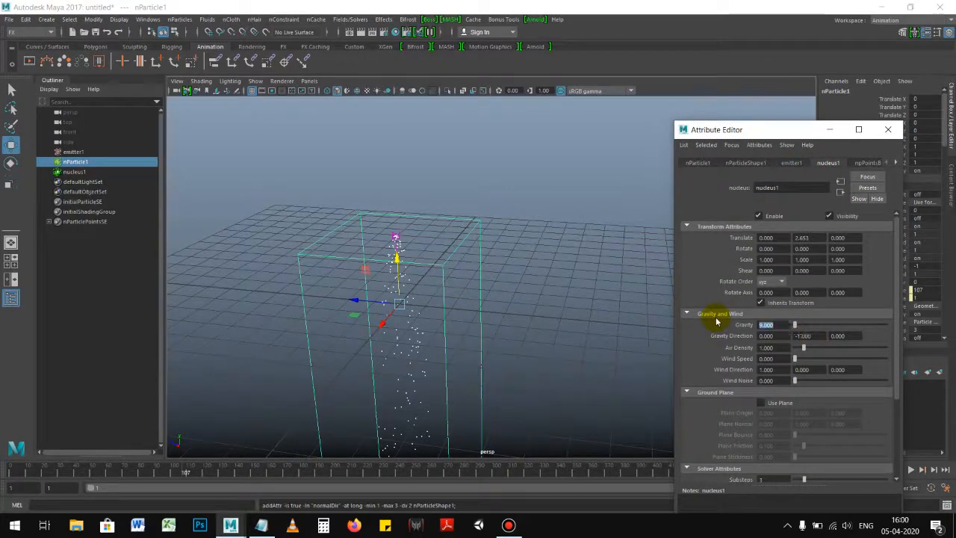
left_click_drag(739, 129, 773, 28)
- Replay the simulation from the first frame to check the particle motion without gravity
left_click(866, 471)
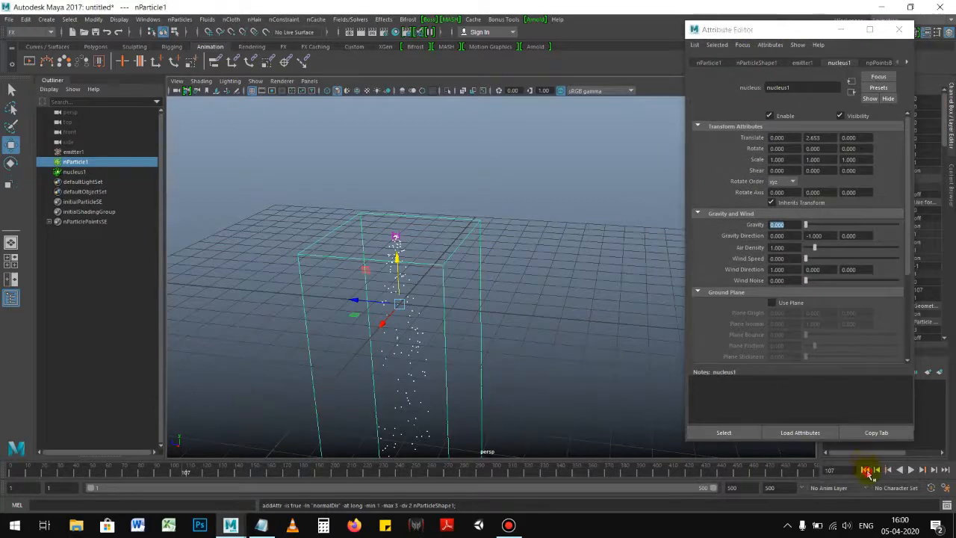
left_click(911, 470)
left_click(911, 471)
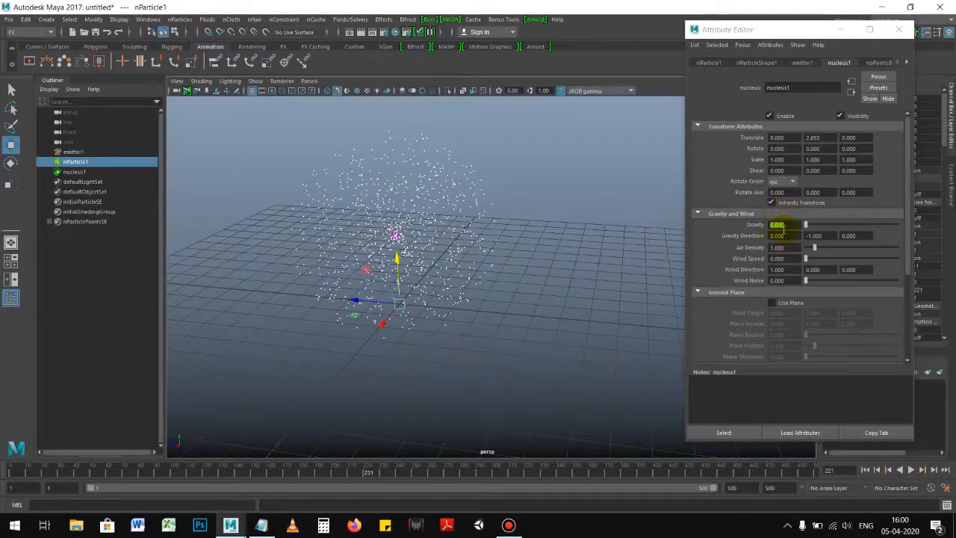
- Set the emitter's emission speed to 0.4
left_click(799, 64)
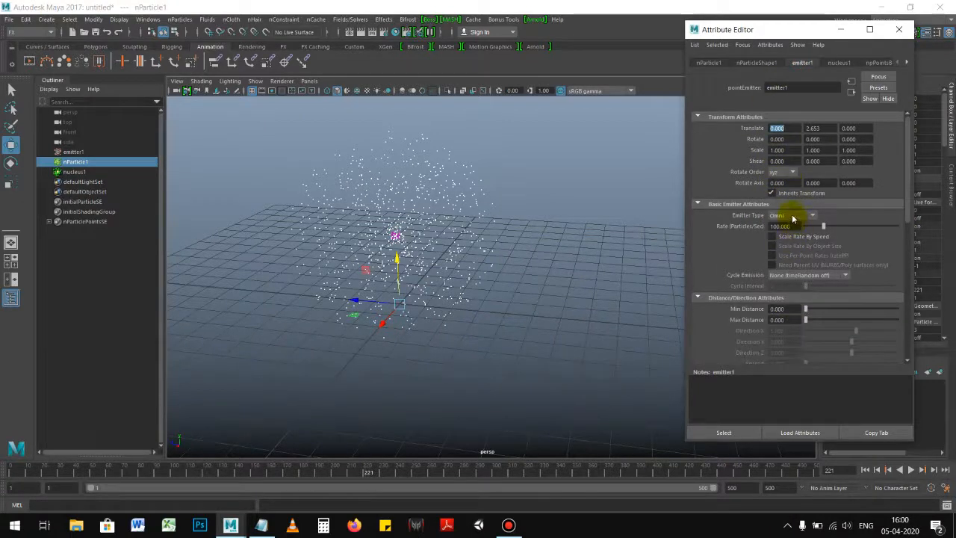
left_click_drag(799, 227, 779, 234)
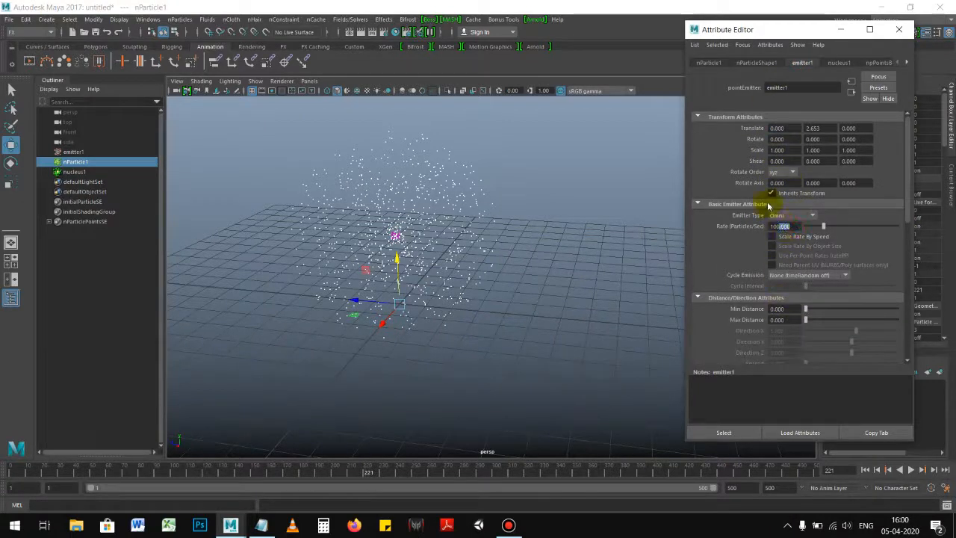
scroll(742, 299, "down", 2)
double_click(777, 297)
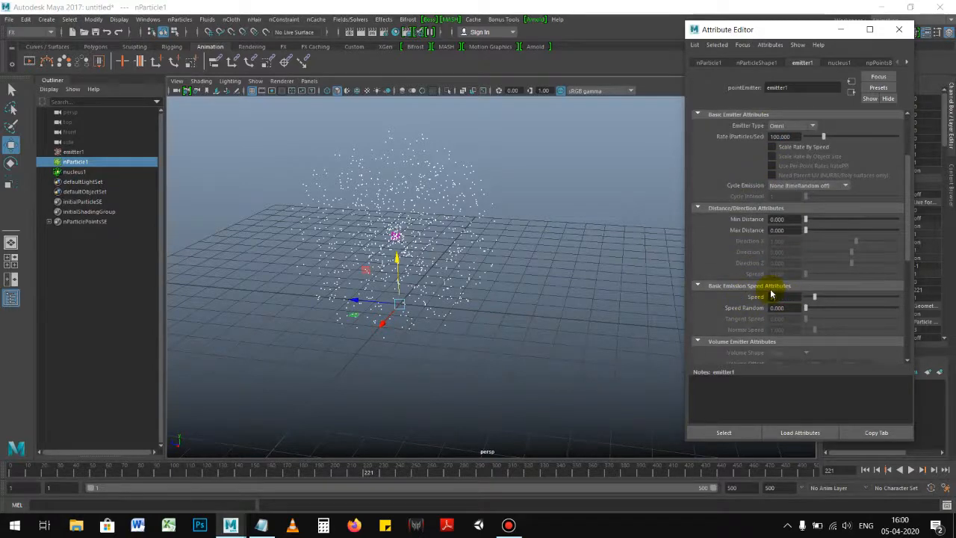
type("0.4")
key("Return")
- Replay the simulation from the first frame to about frame 217 and inspect the slower particle cloud up close
left_click(864, 470)
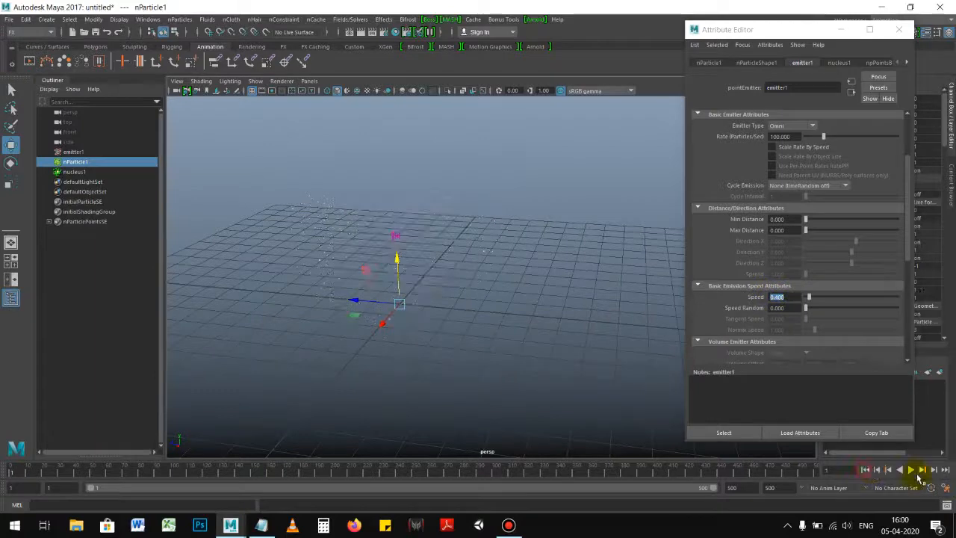
left_click(911, 470)
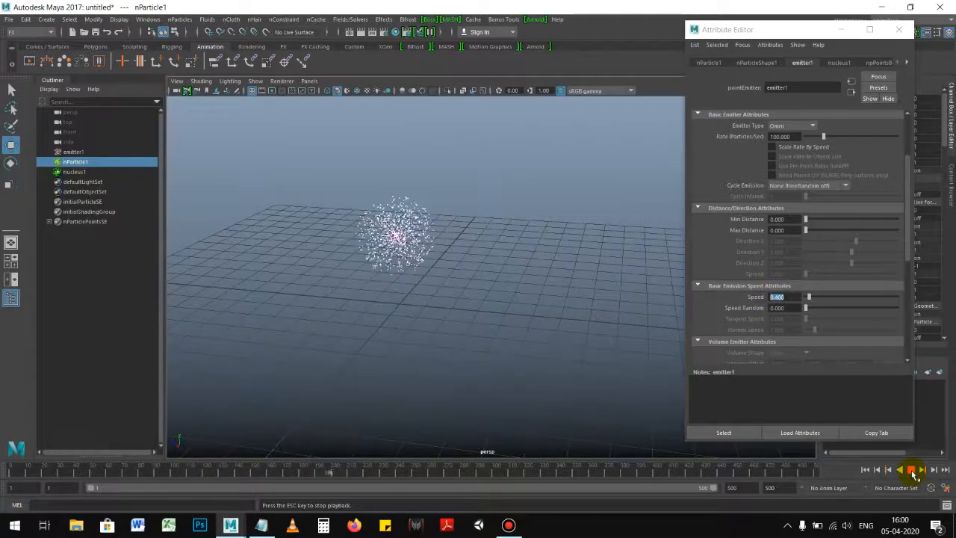
scroll(463, 277, "down", 1)
scroll(463, 277, "up", 1)
middle_click_drag(460, 225, 514, 233, "alt")
scroll(451, 283, "up", 3)
scroll(769, 170, "up", 3)
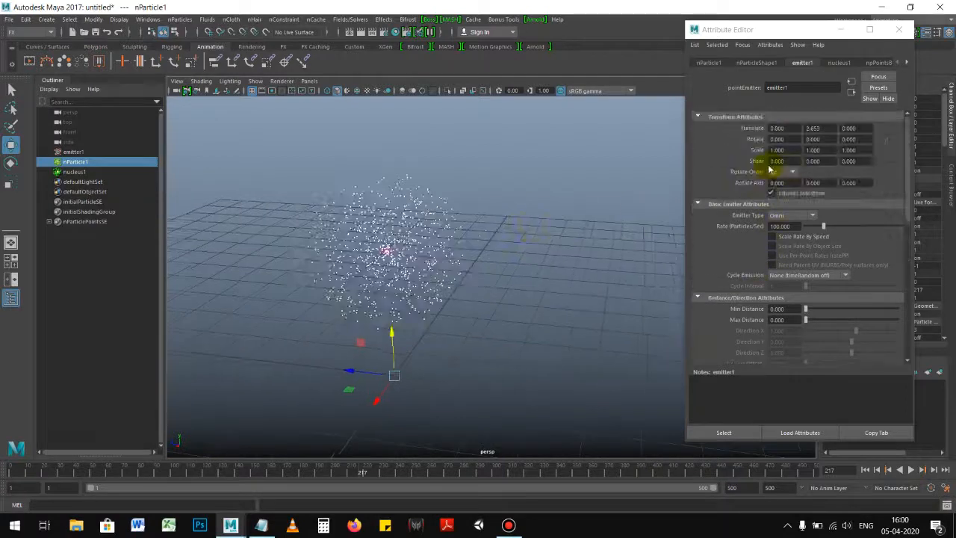
- Set the emitter's rate to 80 particles per second
left_click_drag(789, 226, 745, 232)
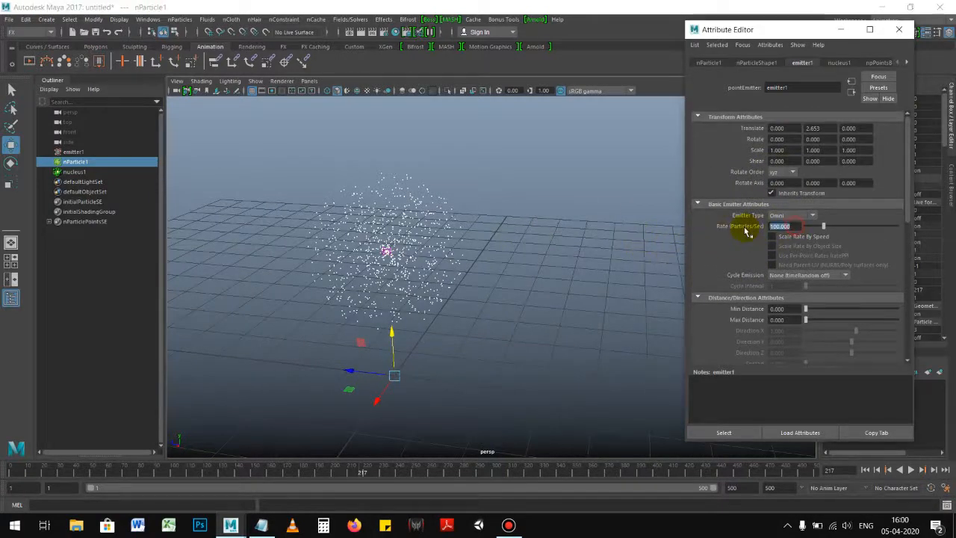
type("80")
key("Return")
- Set the nParticle shape's lifespan mode to Constant with a lifespan of 3
left_click(760, 63)
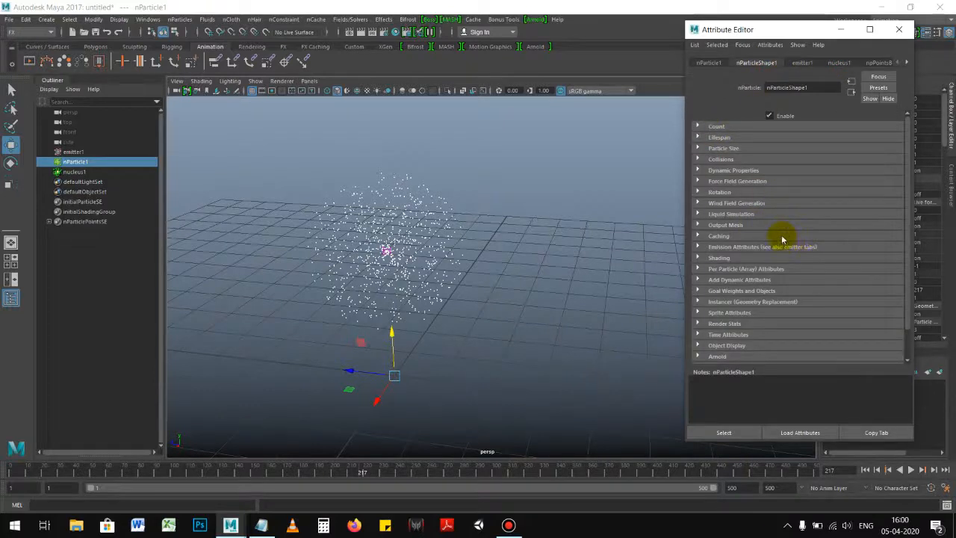
left_click_drag(460, 191, 523, 216, "alt")
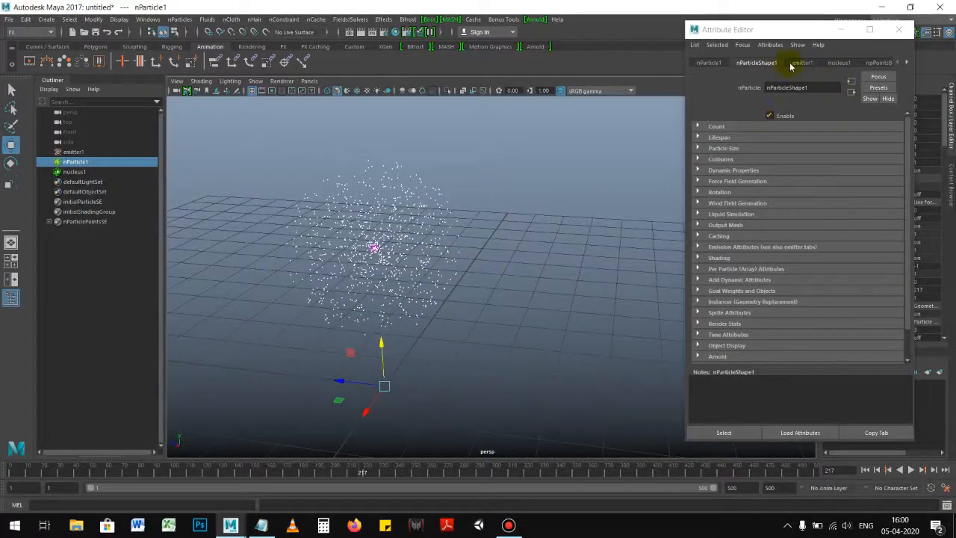
left_click(721, 138)
left_click(784, 149)
left_click(785, 169)
left_click(792, 150)
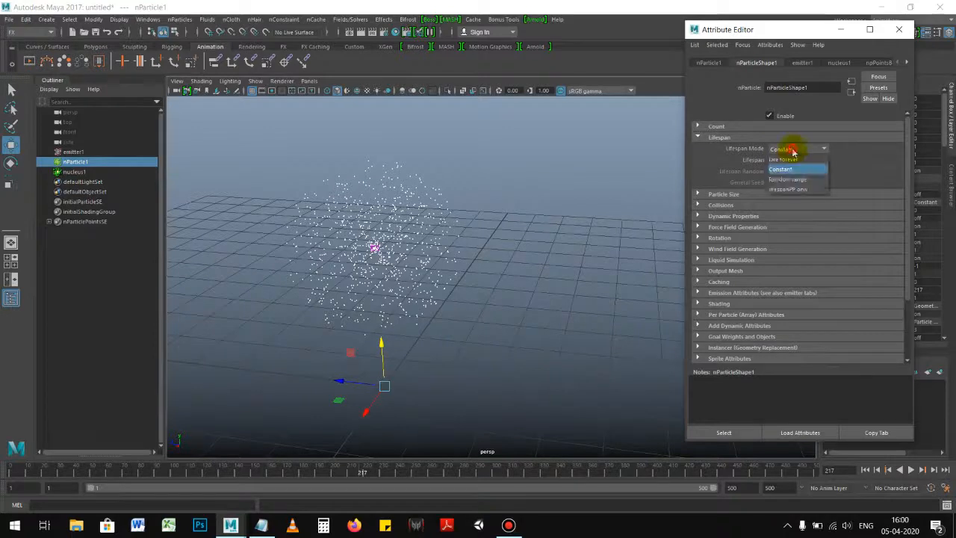
left_click(793, 151)
left_click(791, 161)
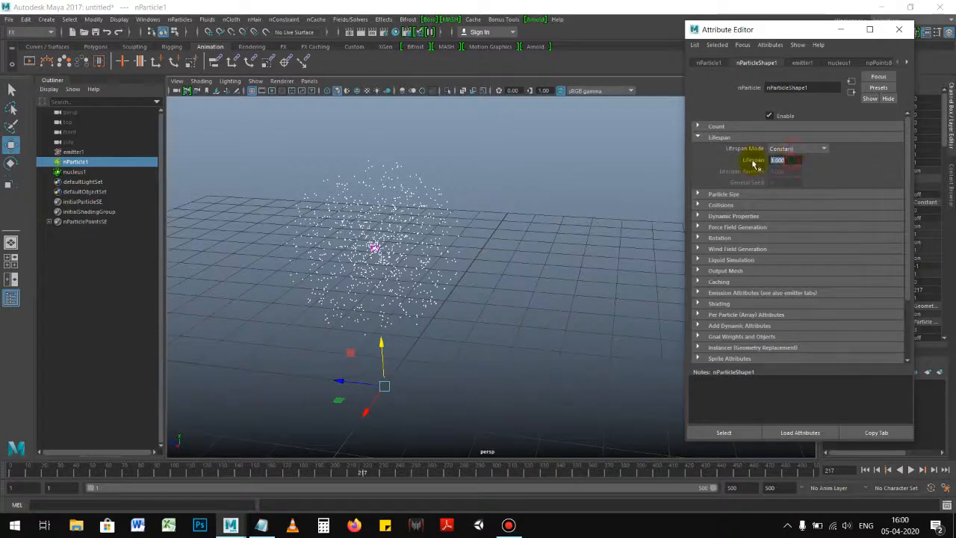
key("Return")
- Replay the simulation from the first frame to check how particles die off with the constant lifespan
left_click(864, 469)
left_click(910, 469)
left_click_drag(379, 250, 493, 263, "alt")
left_click_drag(794, 160, 742, 171)
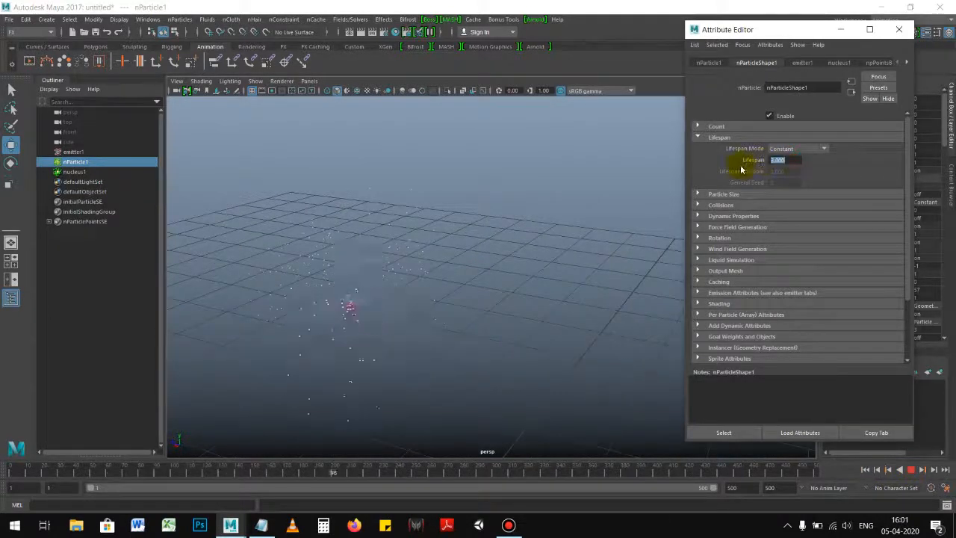
left_click_drag(466, 316, 450, 301, "alt")
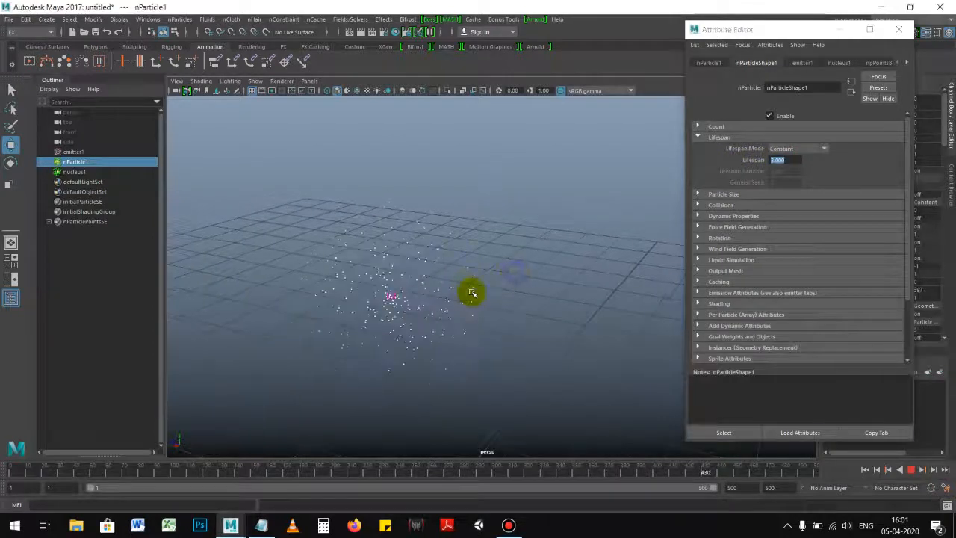
left_click(911, 470)
left_click(911, 470)
left_click_drag(440, 226, 522, 365)
left_click_drag(446, 165, 551, 324)
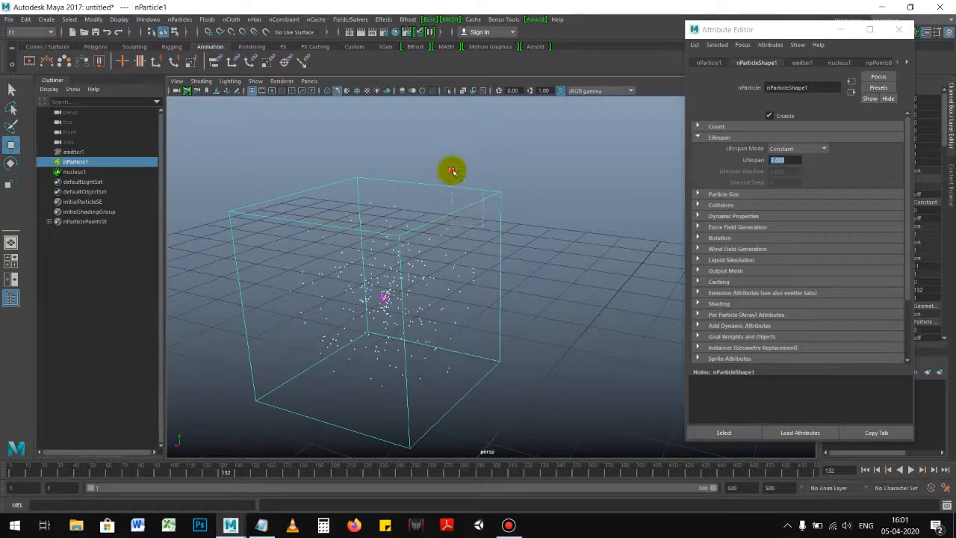
left_click_drag(441, 162, 533, 317)
left_click_drag(455, 165, 552, 288)
left_click_drag(443, 139, 549, 333)
right_click_drag(473, 290, 491, 287, "alt")
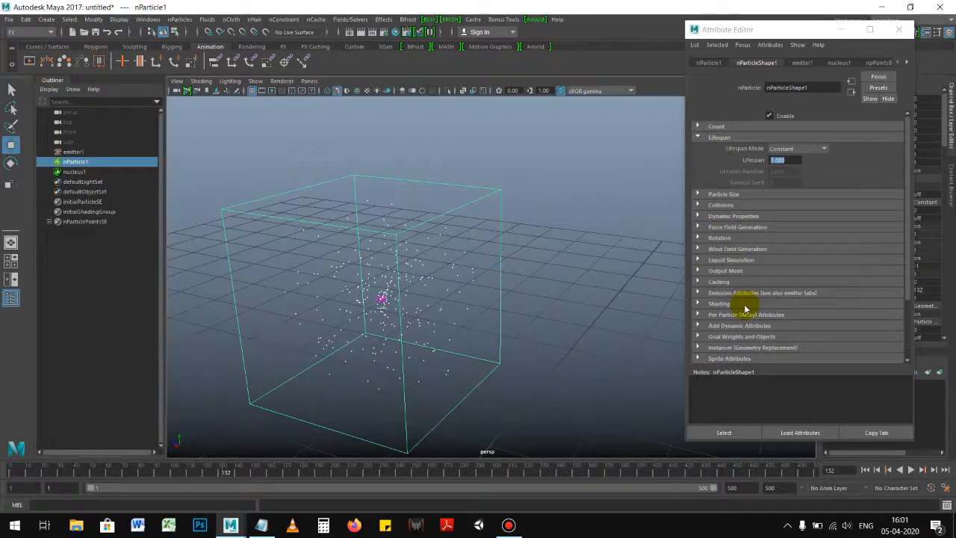
- Set the nParticle shape's particle render type to Spheres in its shading attributes
left_click(701, 303)
scroll(747, 247, "down", 3)
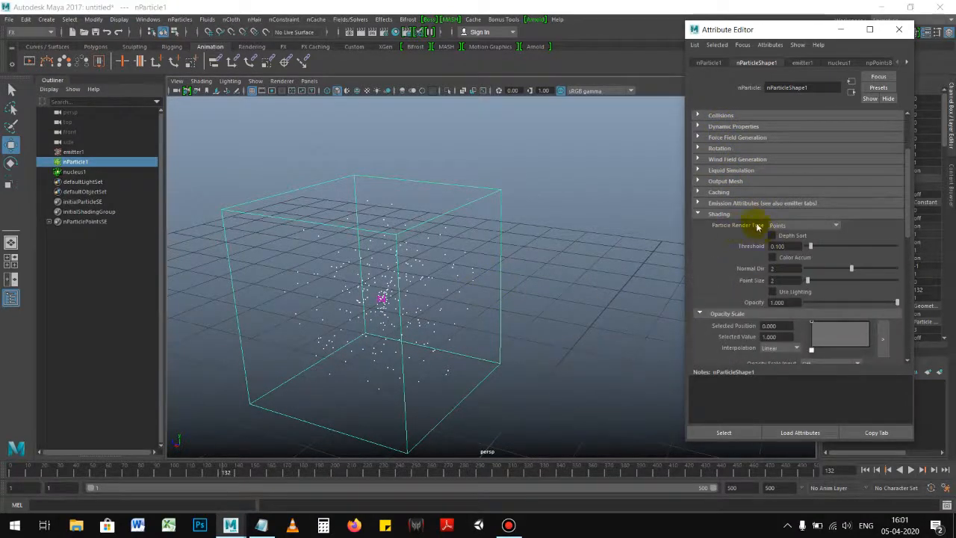
left_click(790, 226)
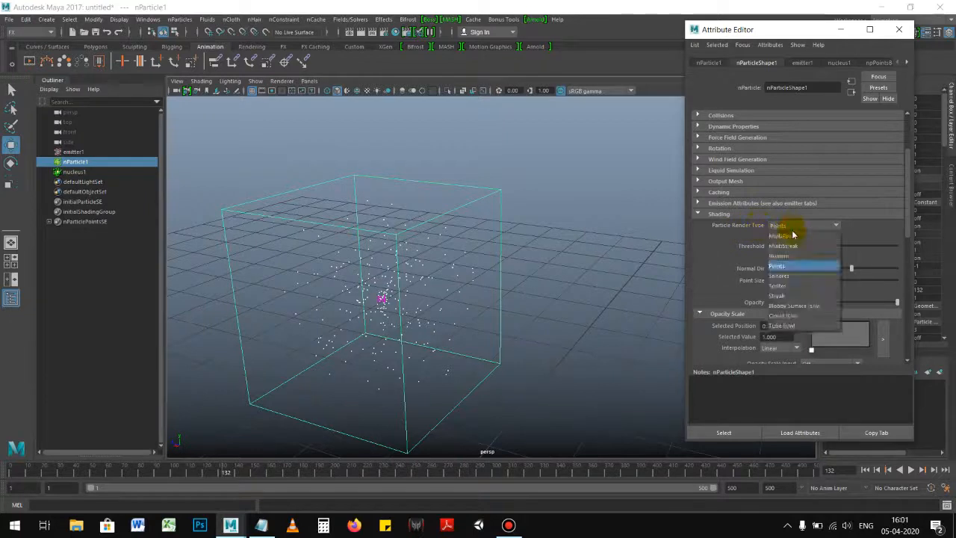
left_click(781, 277)
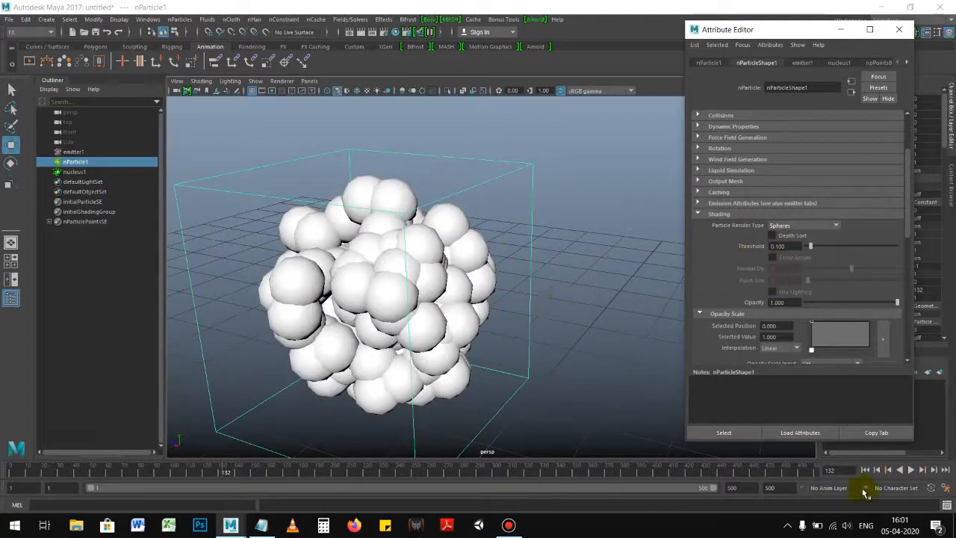
- Replay the simulation from the first frame to about frame 347 to check the sphere particles
left_click(865, 469)
left_click(911, 469)
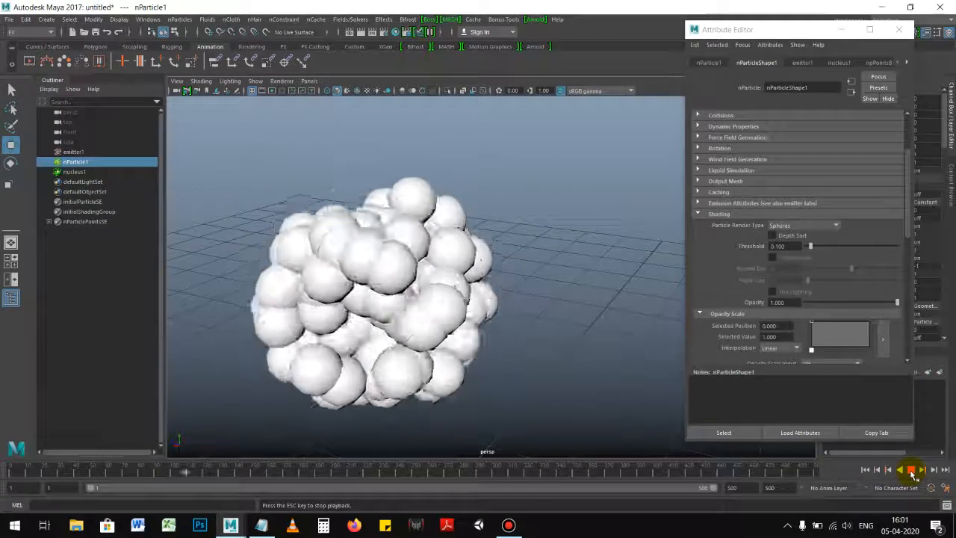
left_click(911, 469)
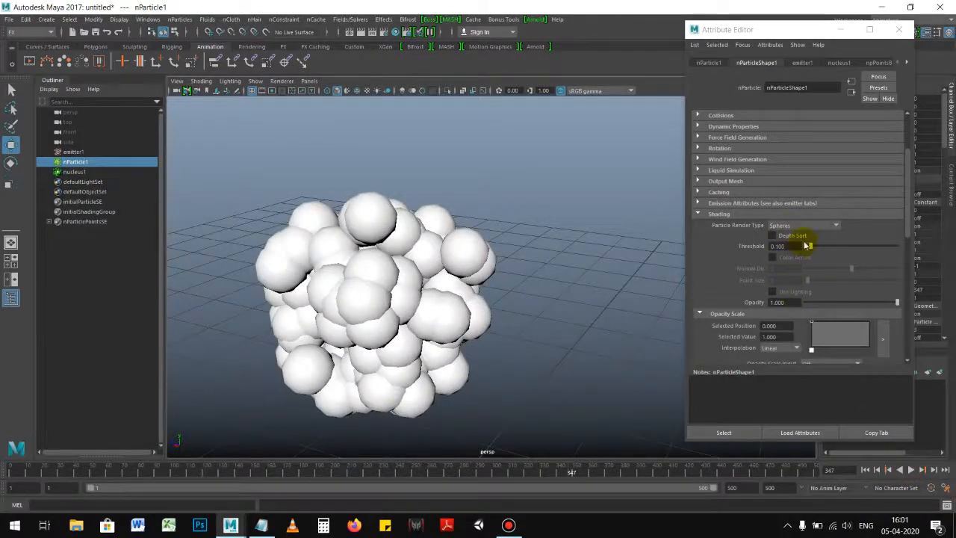
scroll(709, 280, "down", 2)
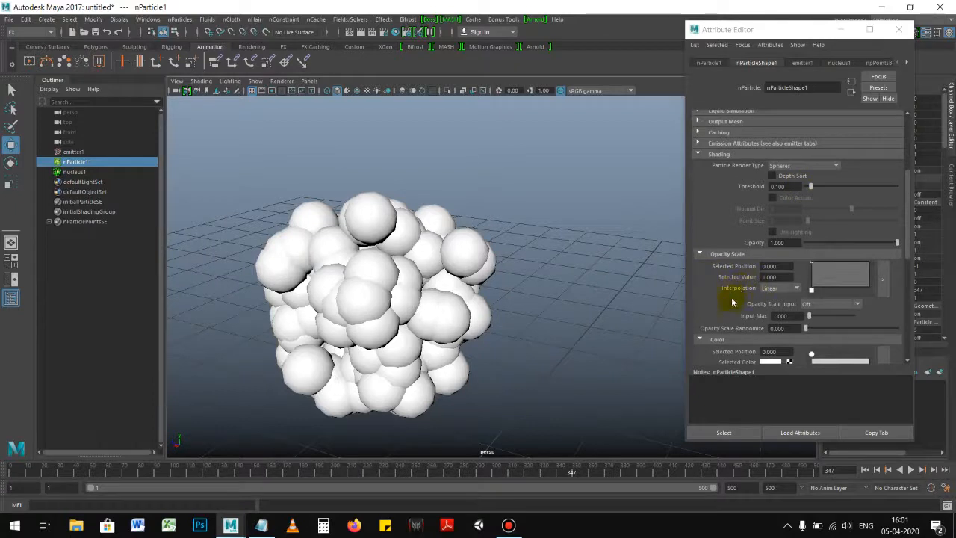
scroll(735, 278, "down", 1)
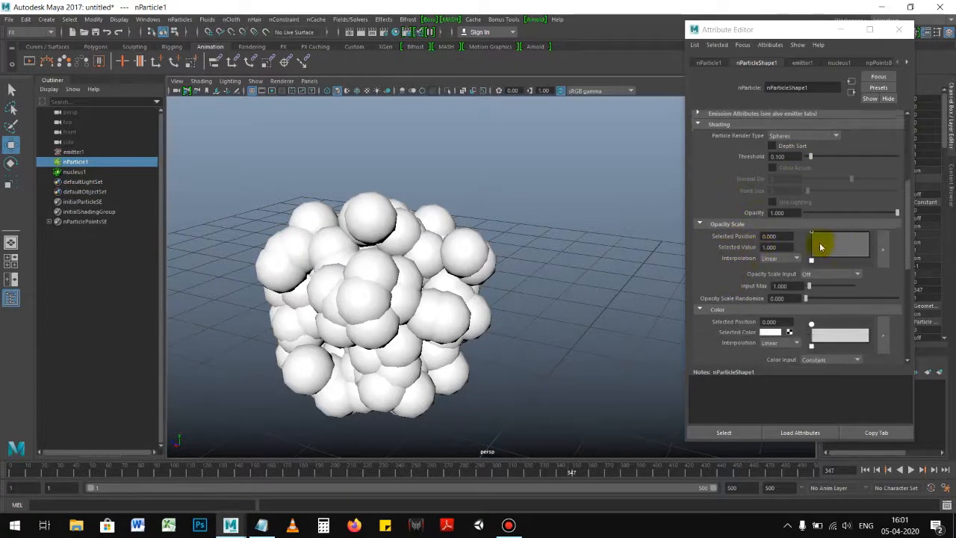
scroll(738, 248, "up", 1)
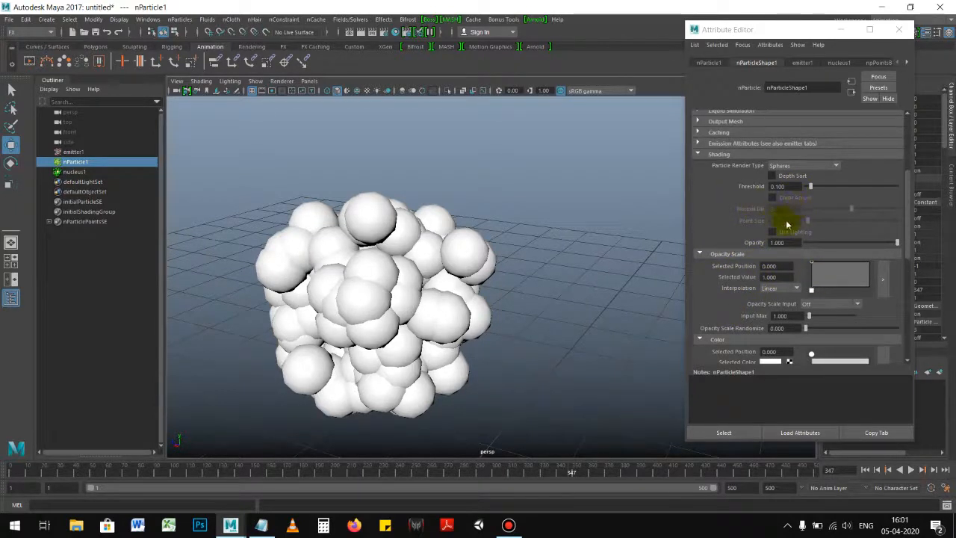
scroll(753, 212, "up", 1)
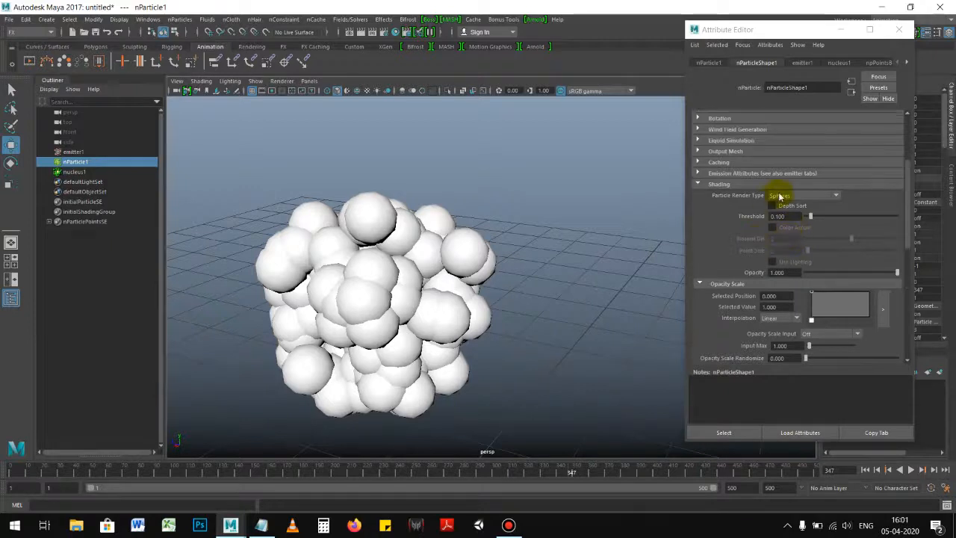
left_click(796, 65)
left_click(773, 65)
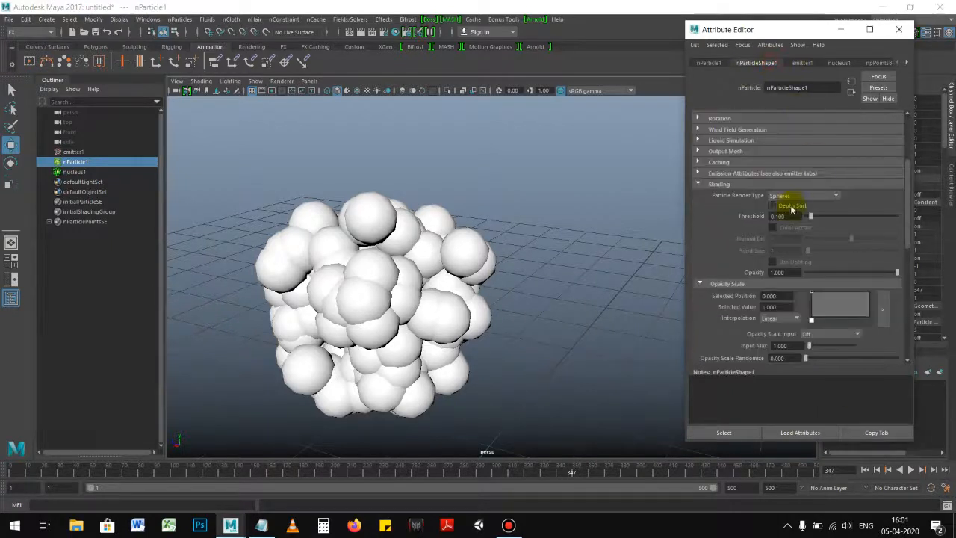
left_click(452, 259)
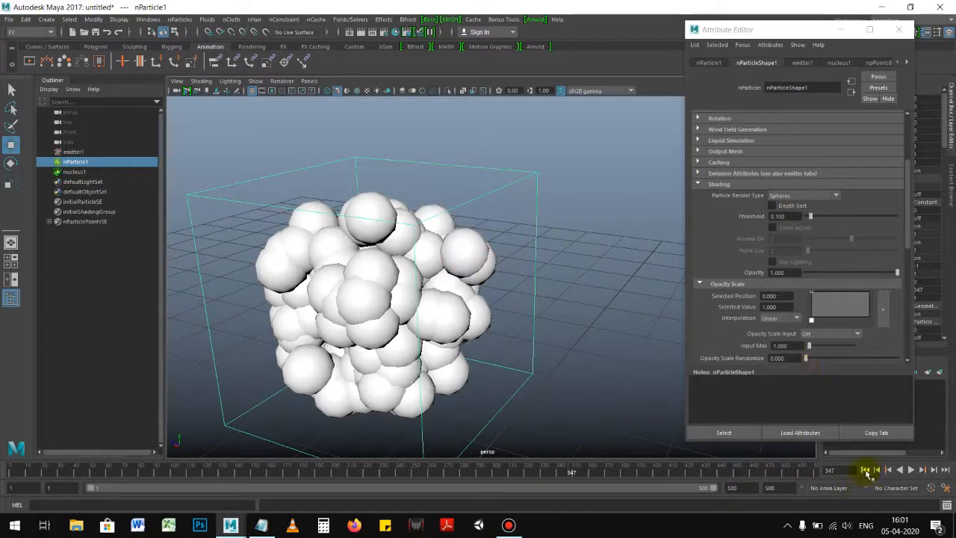
- Replay the sphere simulation from the first frame to about frame 312 and inspect the cluster
left_click(865, 470)
left_click(911, 470)
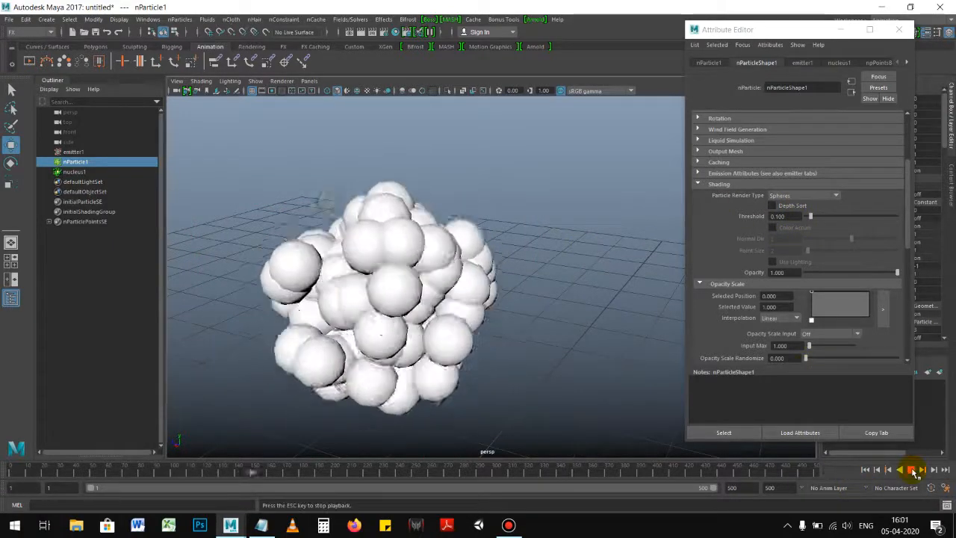
scroll(509, 261, "down", 3)
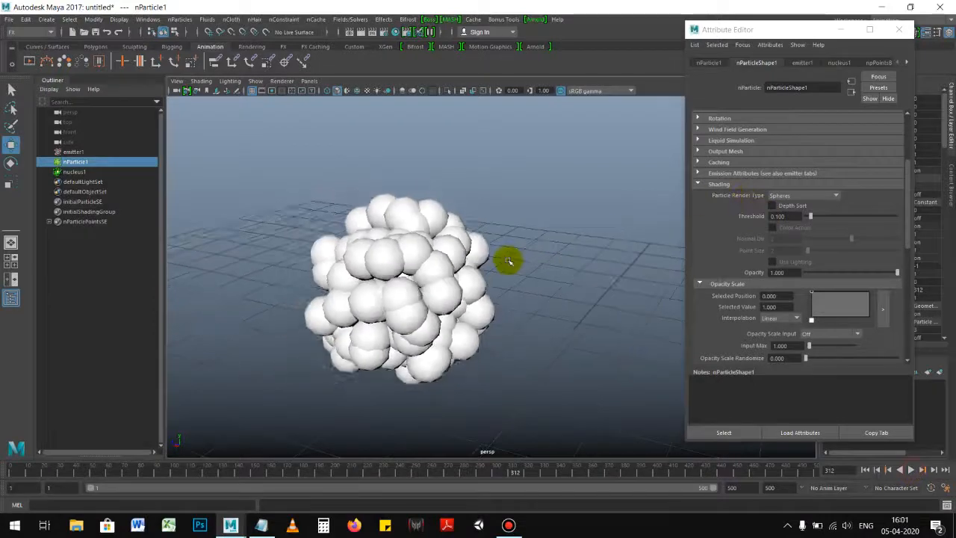
scroll(510, 260, "up", 2)
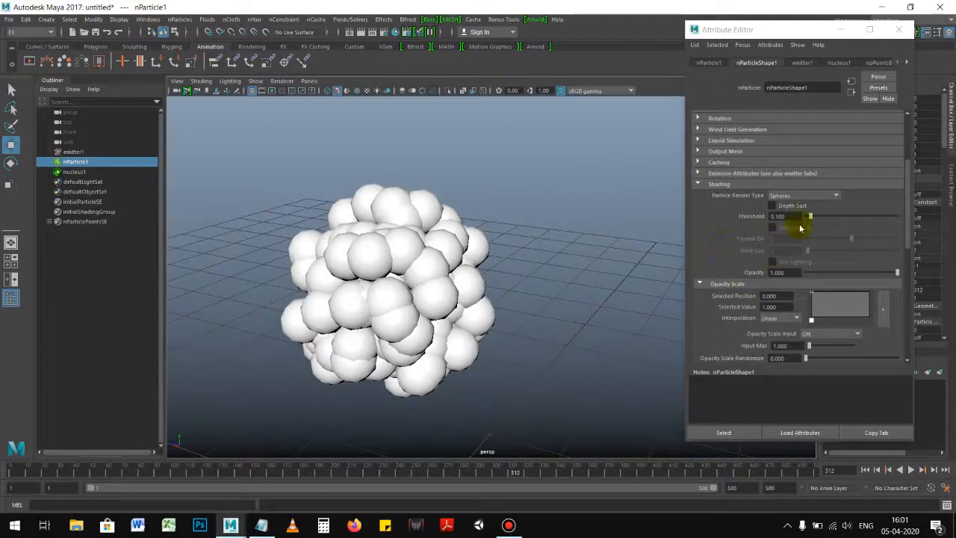
- Try the Sprites render type on the particles and switch back to Spheres
left_click(772, 205)
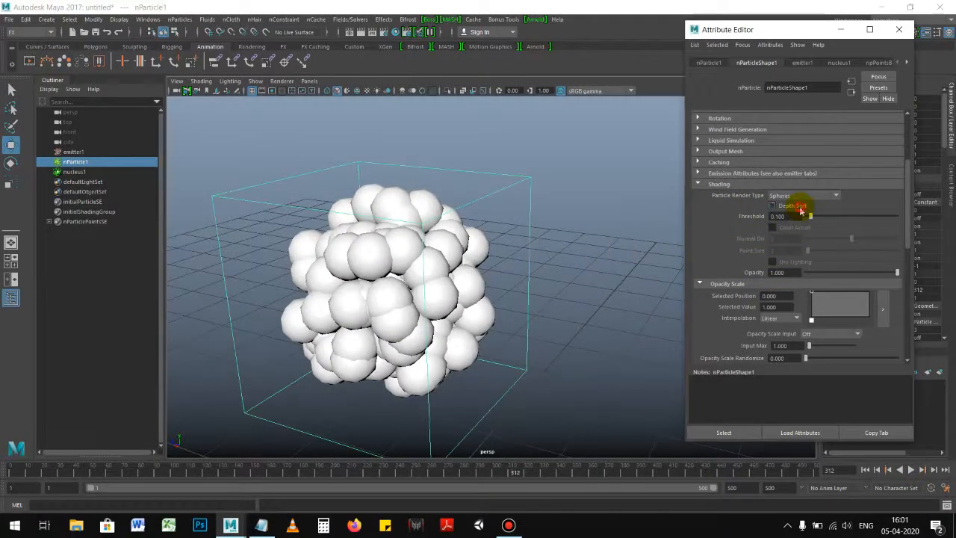
left_click(799, 196)
left_click(798, 196)
left_click(794, 192)
left_click(781, 256)
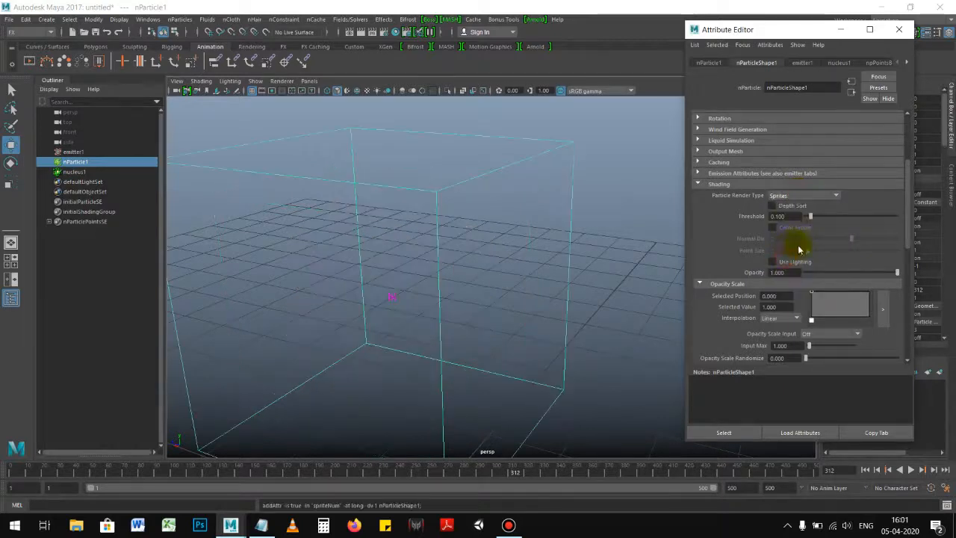
left_click(794, 195)
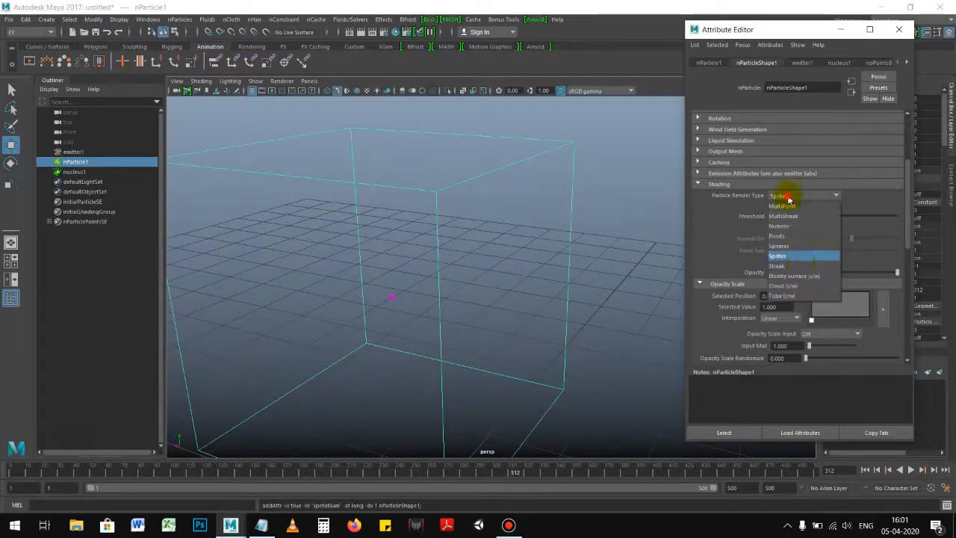
left_click(780, 247)
- Set the selected color in the nParticle shape's color ramp to cyan
scroll(765, 274, "down", 3)
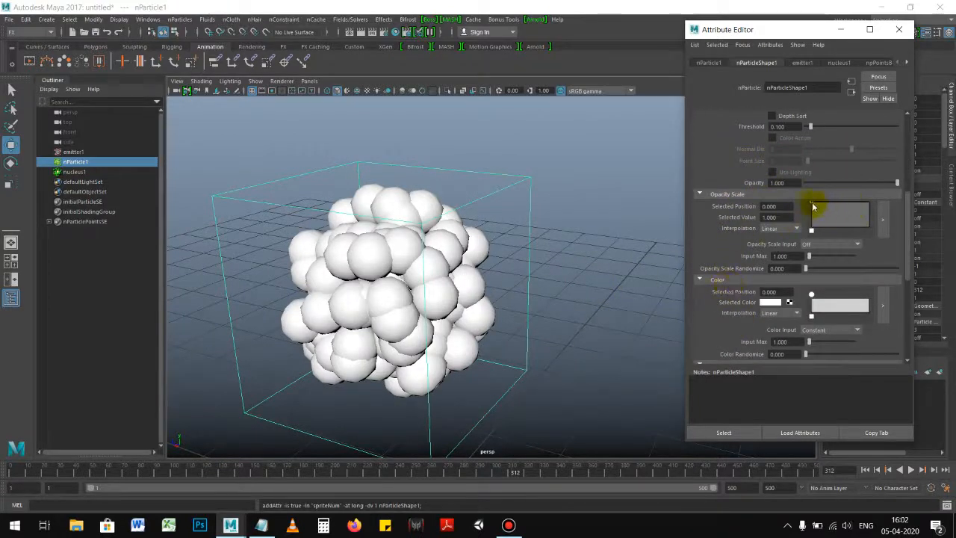
left_click_drag(811, 205, 789, 199)
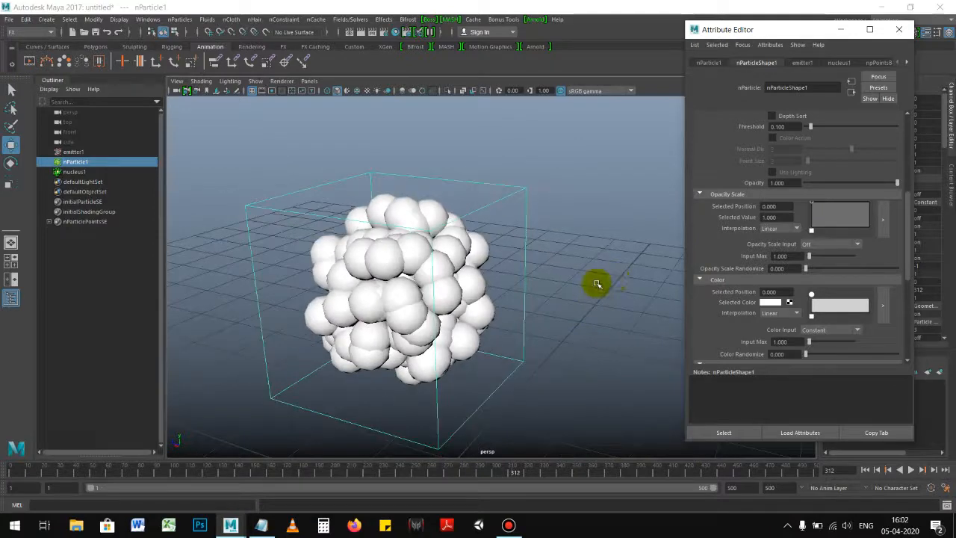
left_click(771, 302)
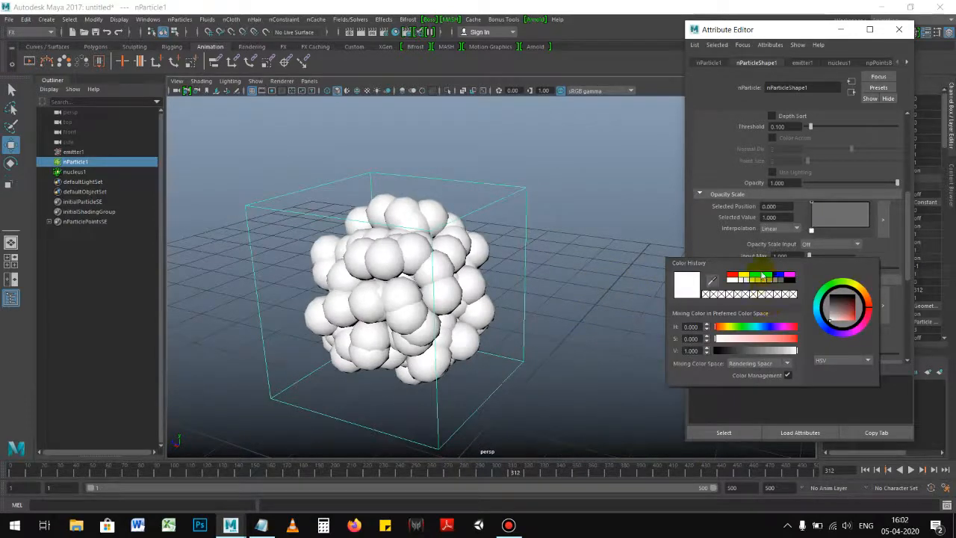
left_click(761, 277)
- Replay the simulation from the first frame to about frame 436 to check the cyan spheres
left_click(865, 470)
left_click(911, 470)
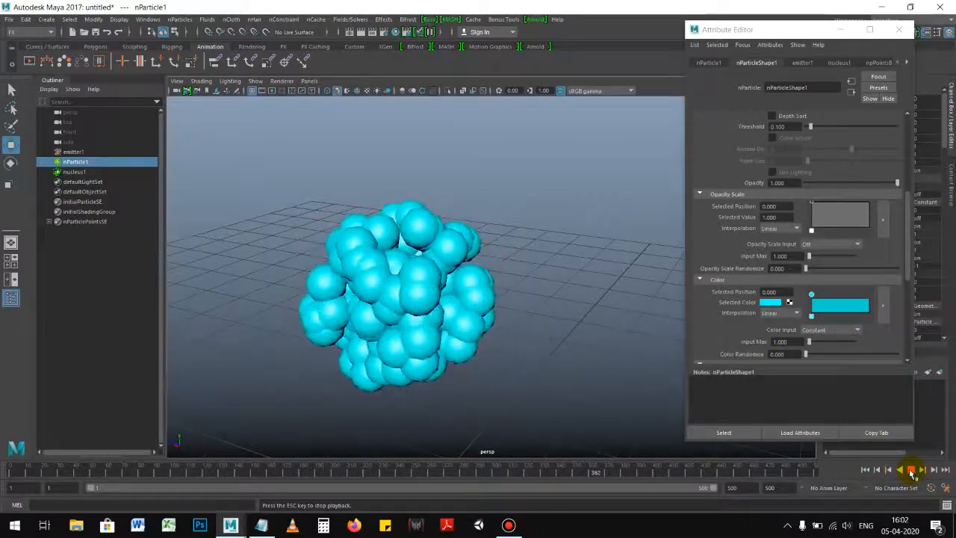
left_click(911, 471)
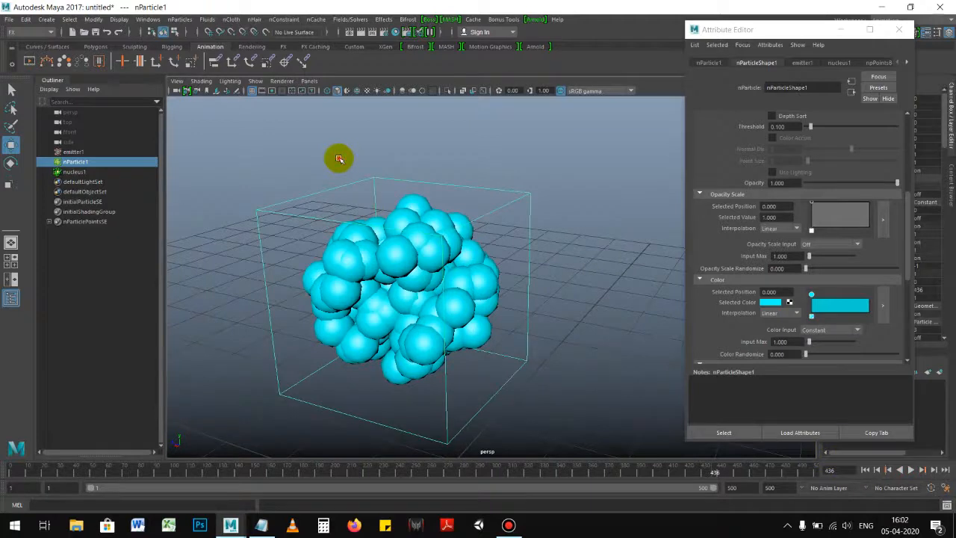
left_click(339, 158)
left_click_drag(298, 160, 484, 291)
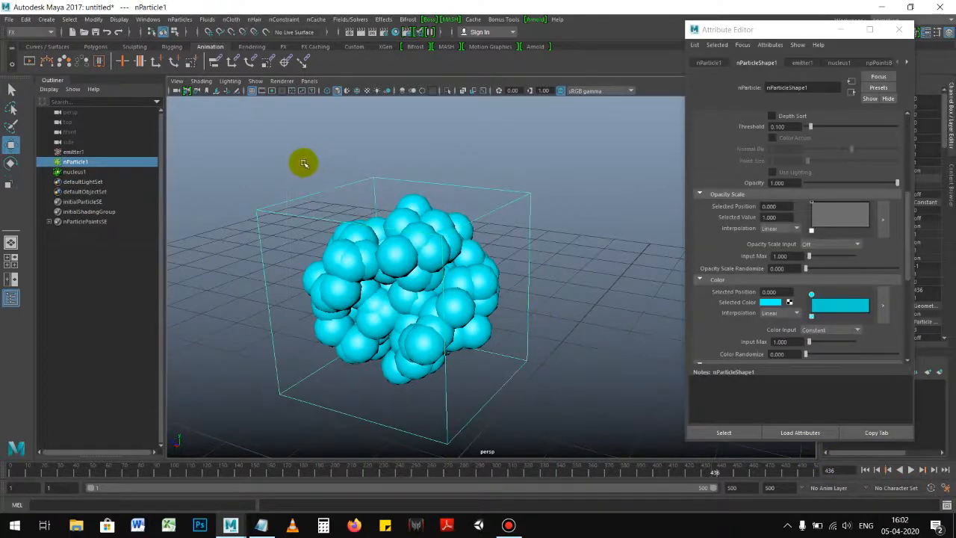
left_click_drag(294, 169, 520, 312)
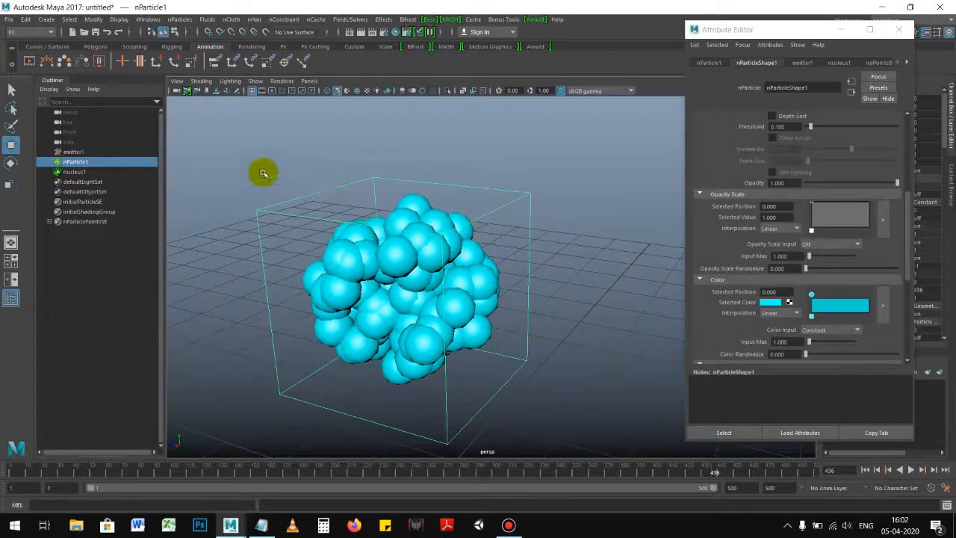
- Collapse the nParticle shape's shading attributes and expand its Output Mesh settings
scroll(765, 281, "up", 2)
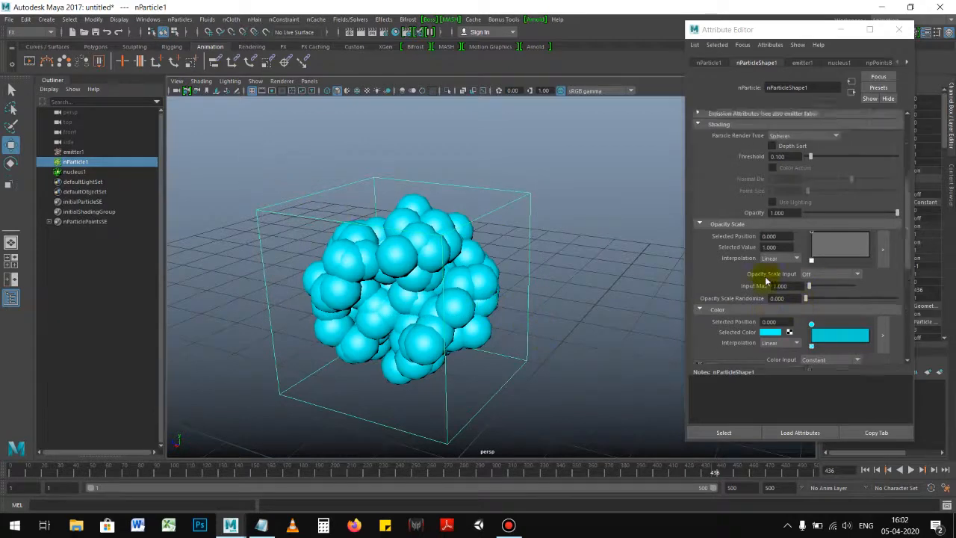
scroll(766, 281, "up", 5)
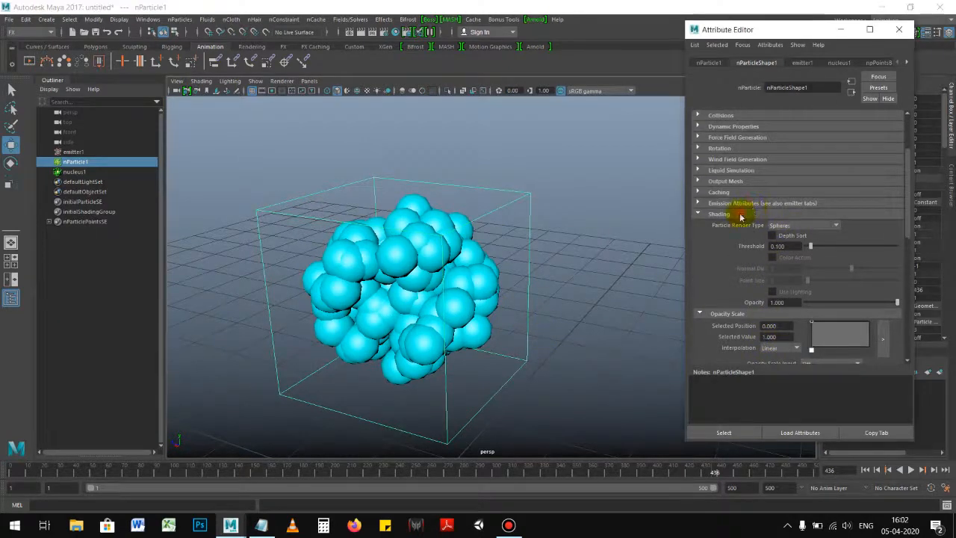
left_click(741, 215)
left_click(725, 193)
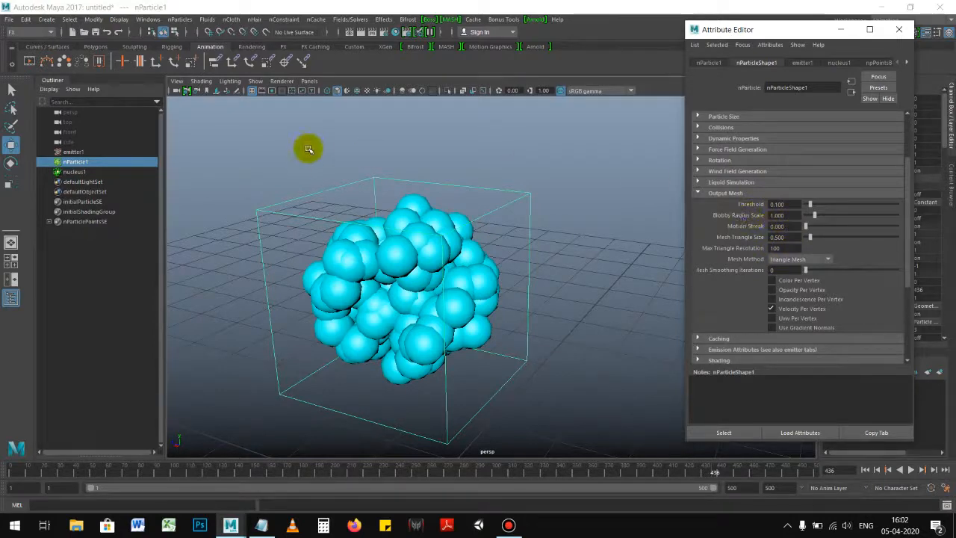
- Convert the nParticle to polygons and replay the simulation from the first frame to check the resulting mesh
left_click_drag(381, 165, 463, 242)
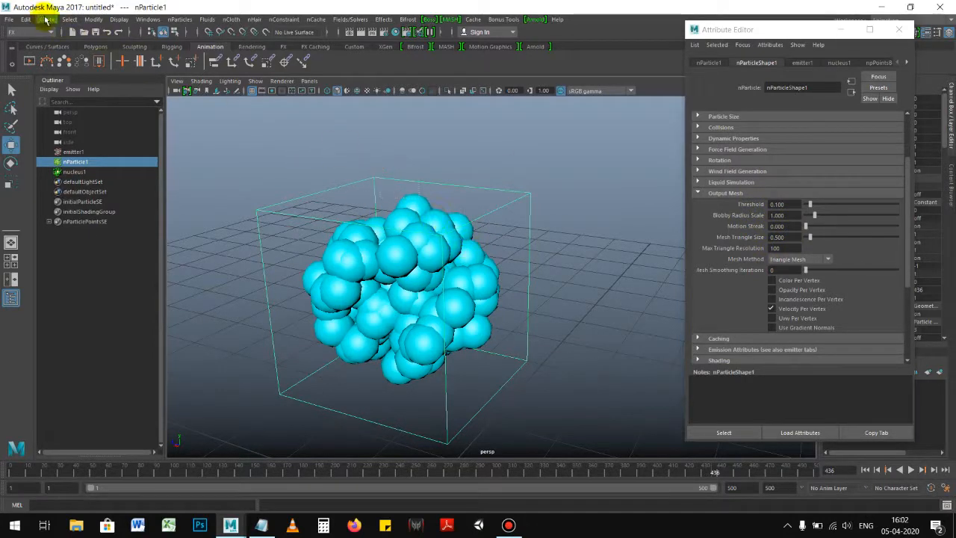
left_click(94, 20)
mouse_move(139, 263)
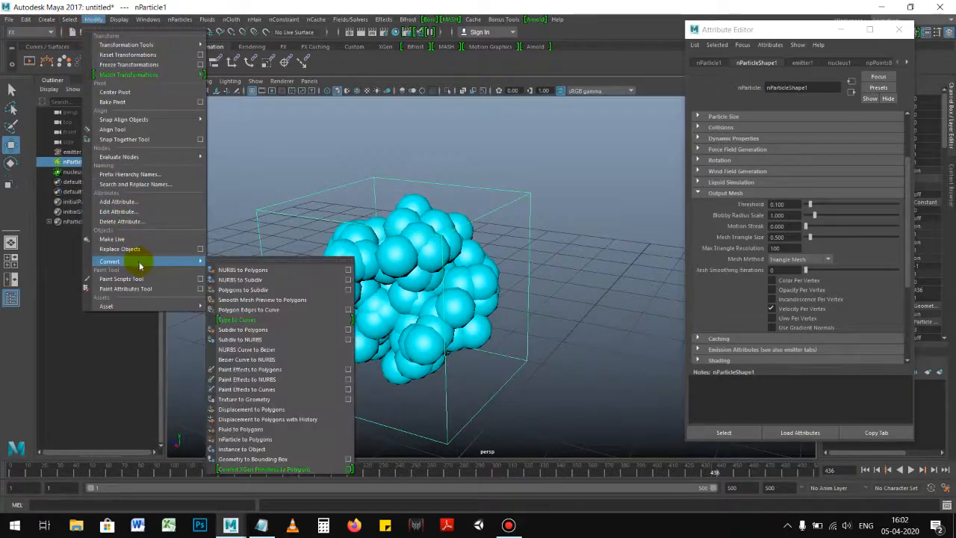
left_click(263, 442)
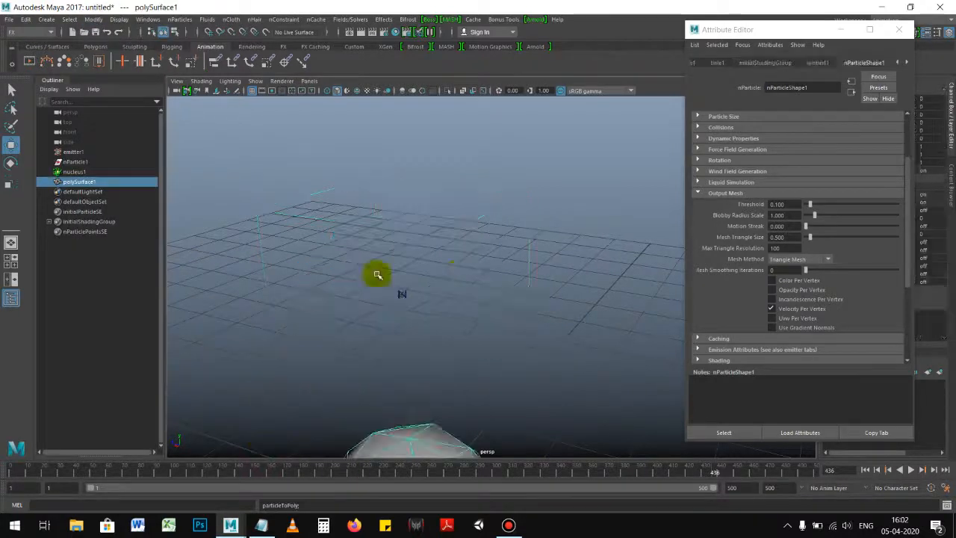
scroll(423, 345, "down", 3)
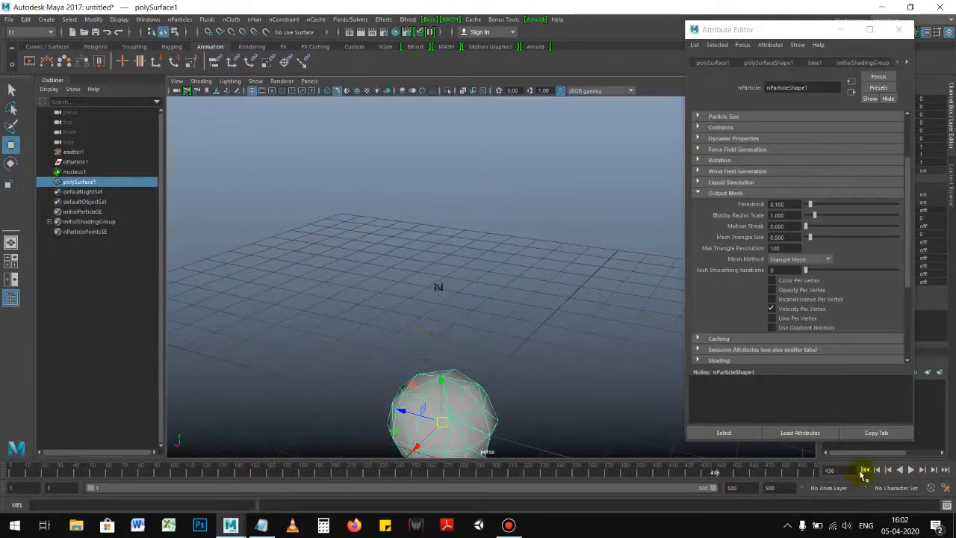
left_click(865, 470)
left_click(911, 470)
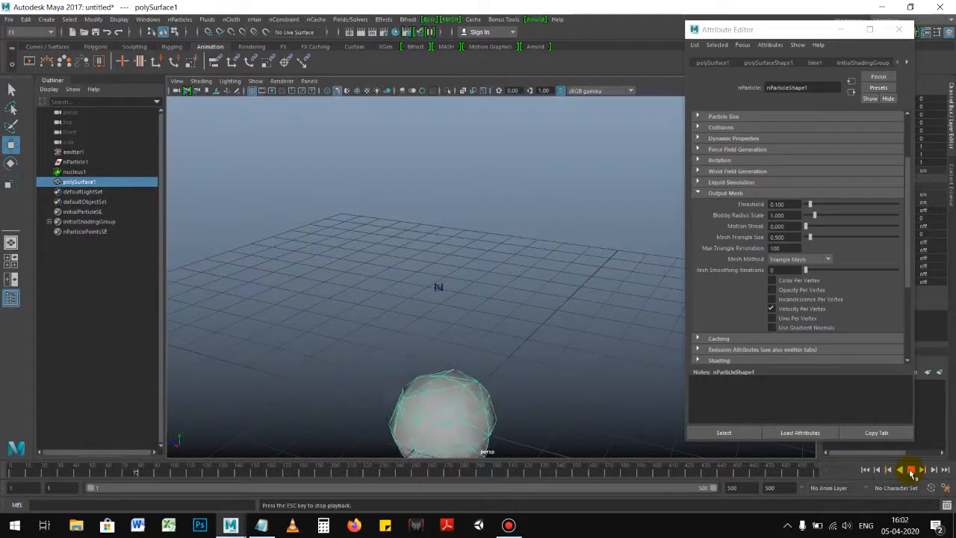
left_click_drag(447, 337, 434, 249, "alt")
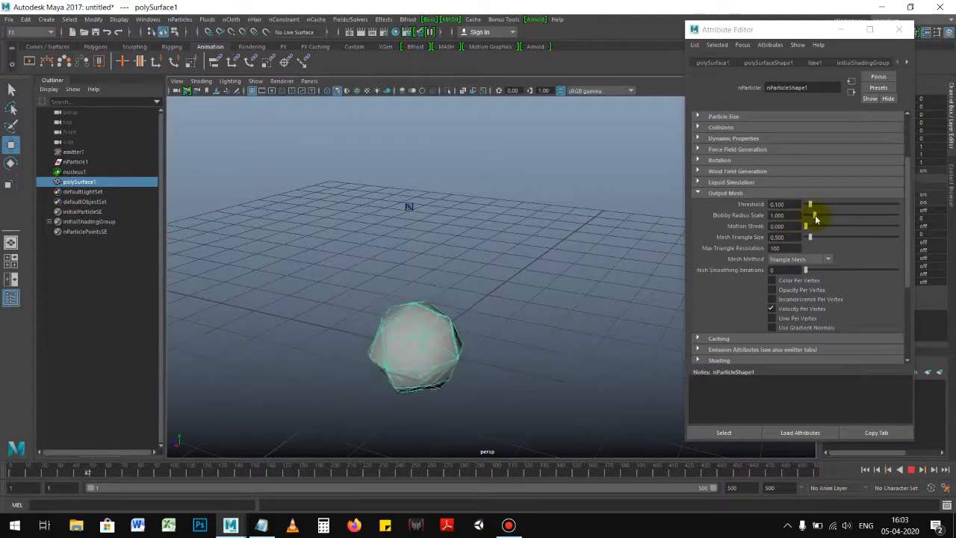
- Set the output mesh's Blobby Radius Scale to 0.824 and Mesh Triangle Size to 0.1, then stop the playback
left_click_drag(816, 218, 814, 218)
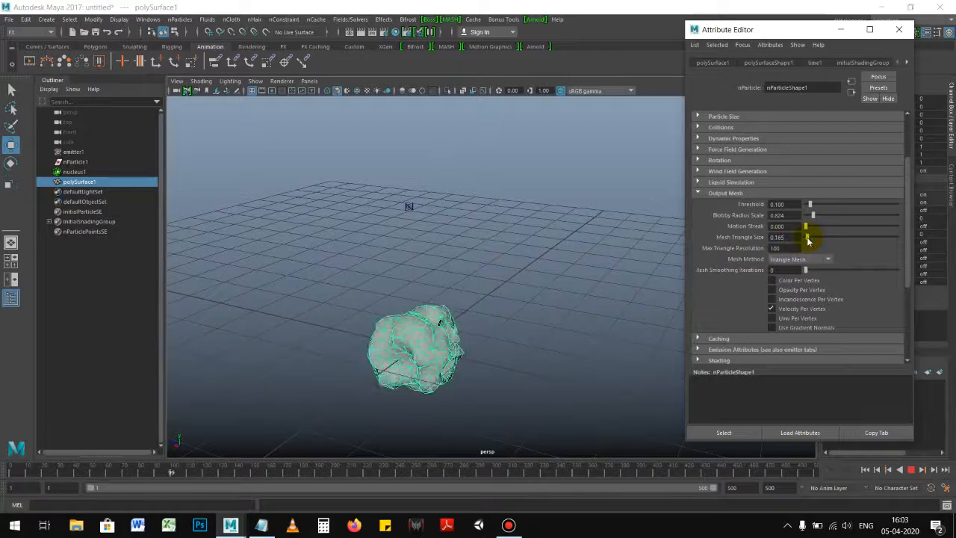
key("Return")
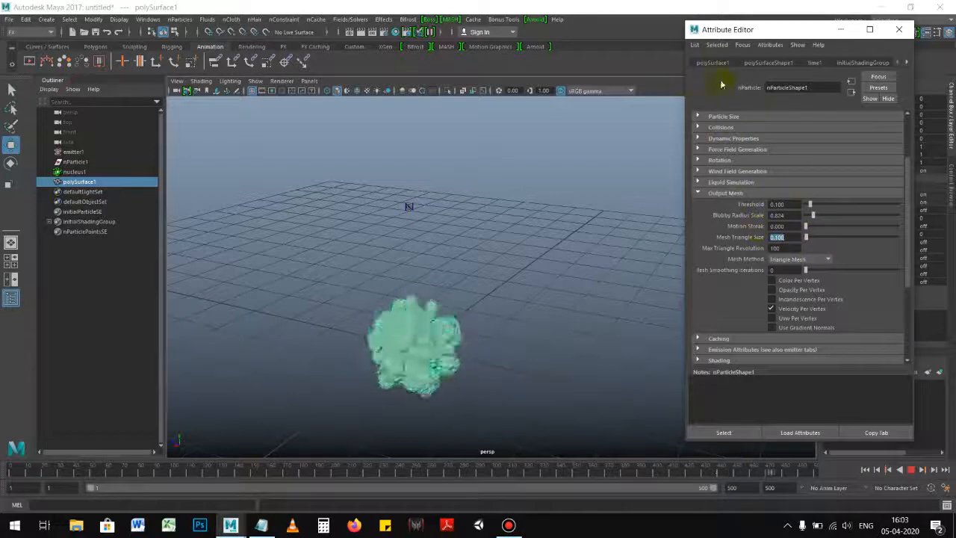
left_click(913, 471)
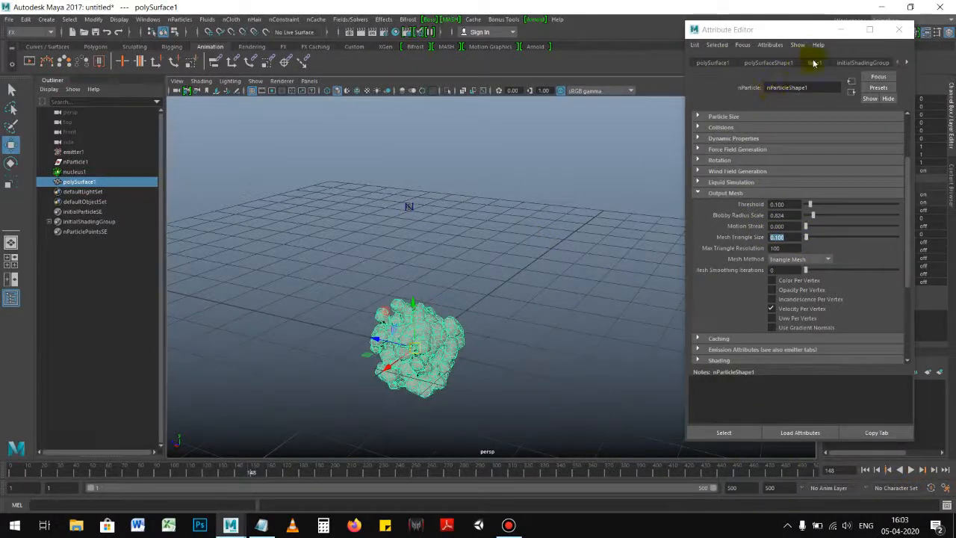
- Set the nParticle shape's constant lifespan to 5 and replay the simulation from the first frame to about frame 280
left_click(769, 63)
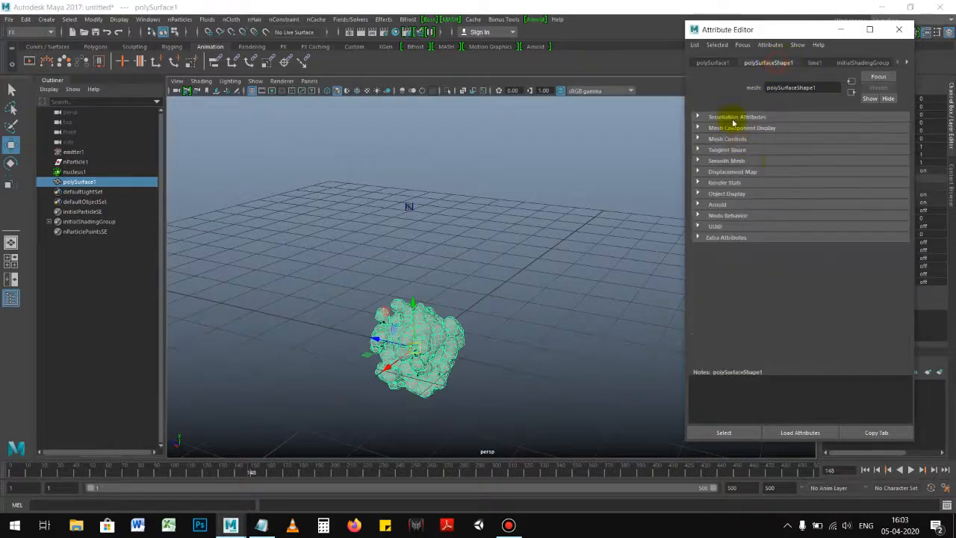
left_click(95, 184)
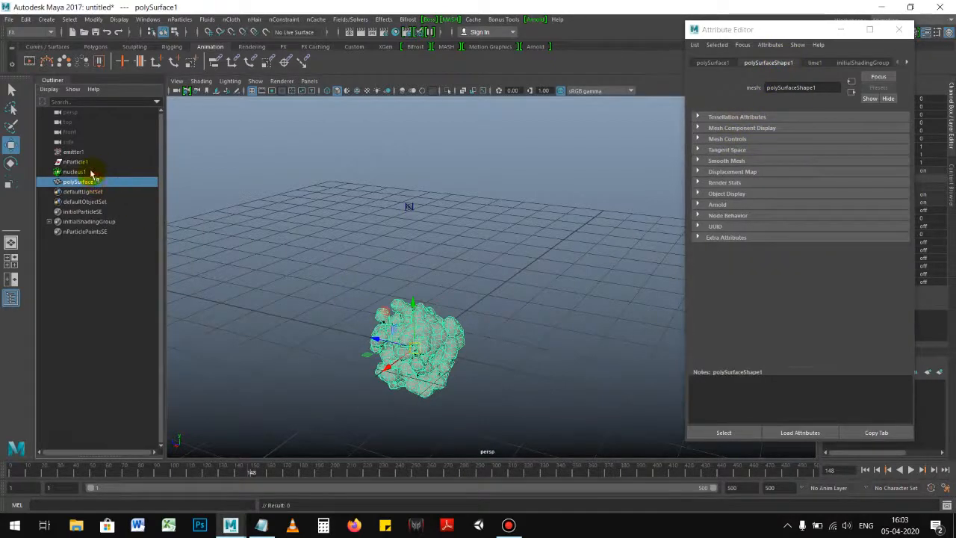
left_click(91, 173)
left_click(89, 162)
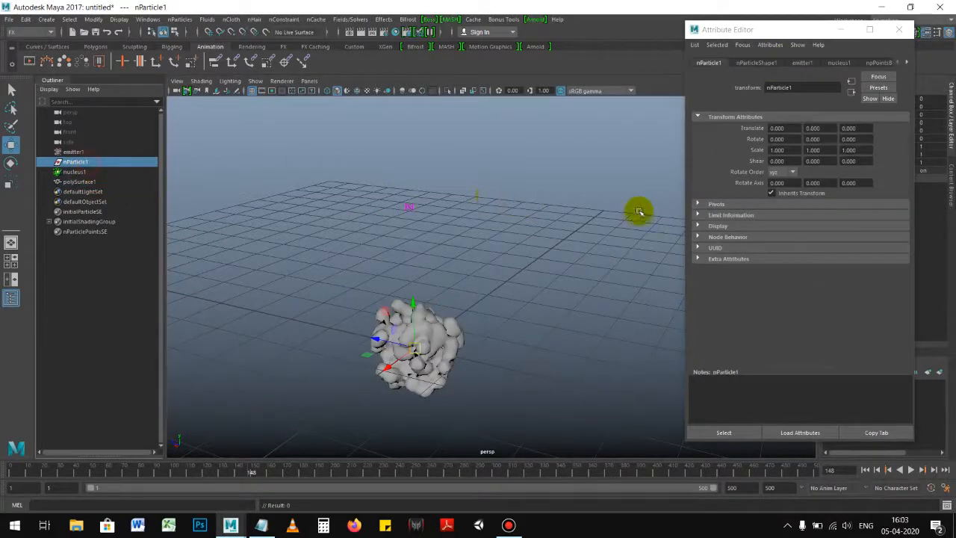
left_click(756, 63)
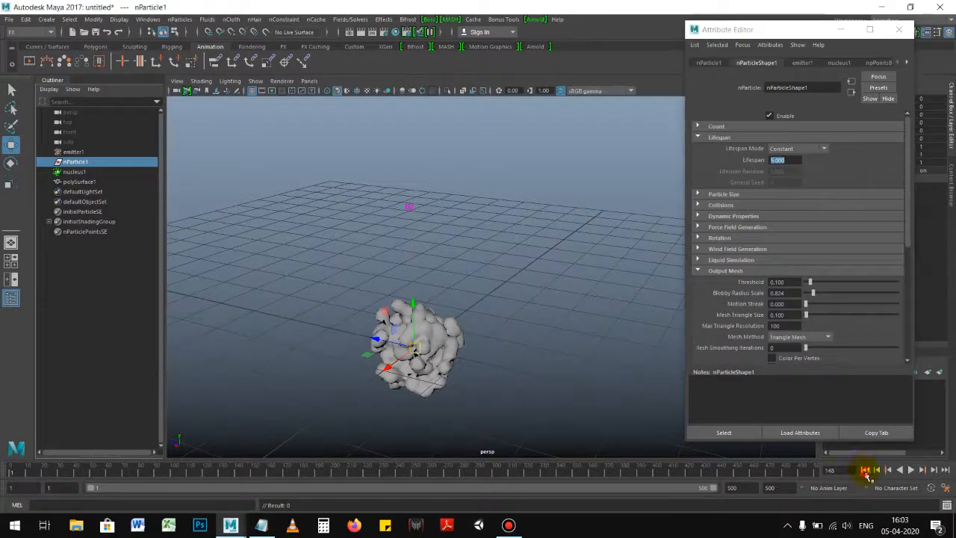
left_click(864, 469)
left_click(914, 469)
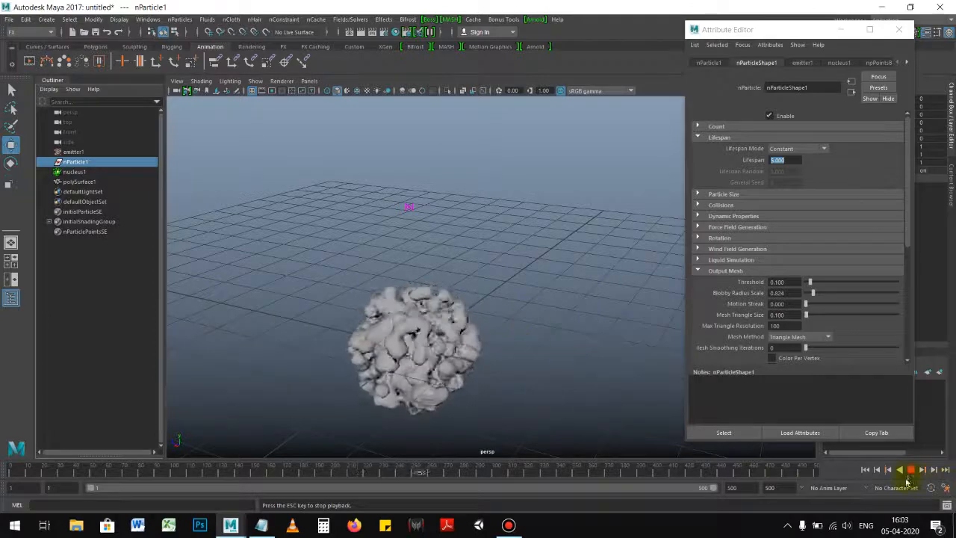
left_click(915, 471)
- Try to add a Turbulence field to the converted polygon mesh
left_click_drag(461, 289, 538, 213, "alt")
left_click(443, 283)
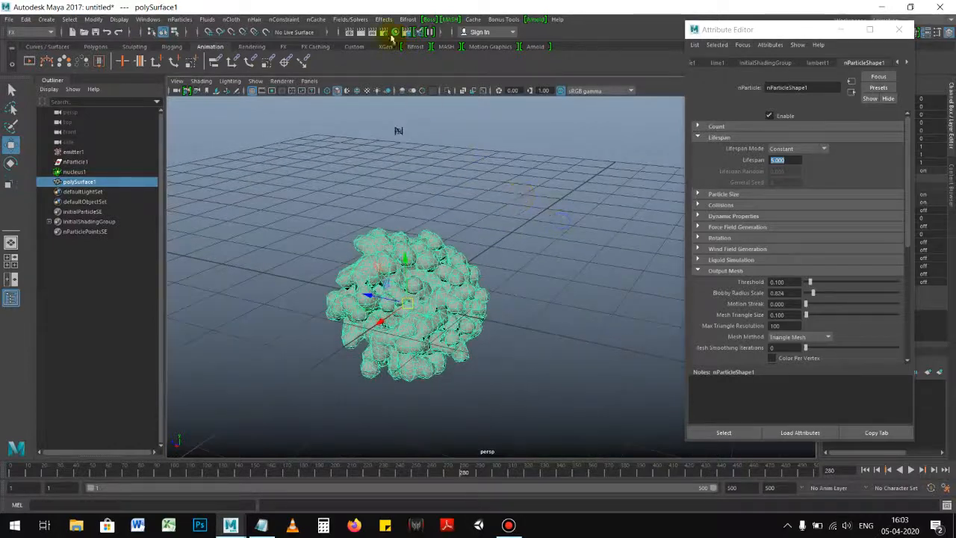
left_click(348, 19)
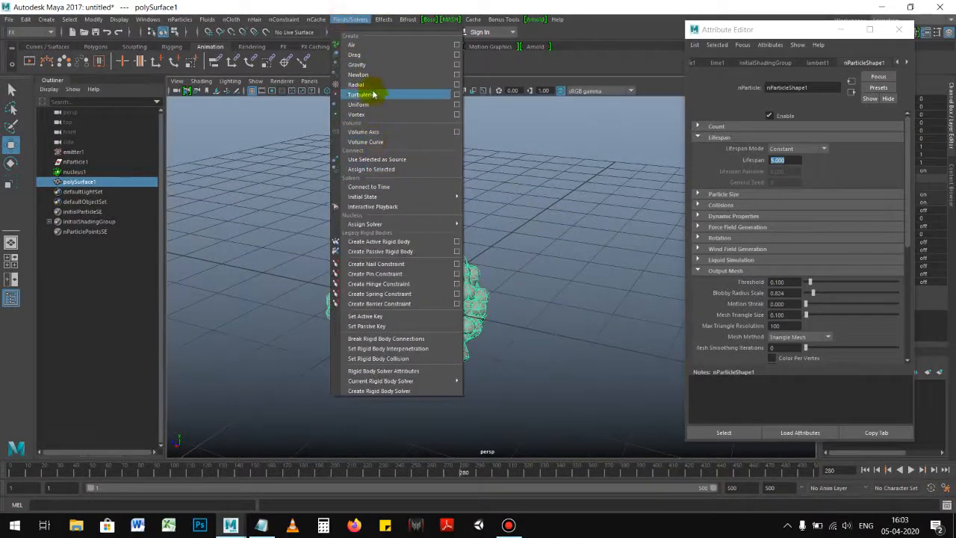
left_click(361, 95)
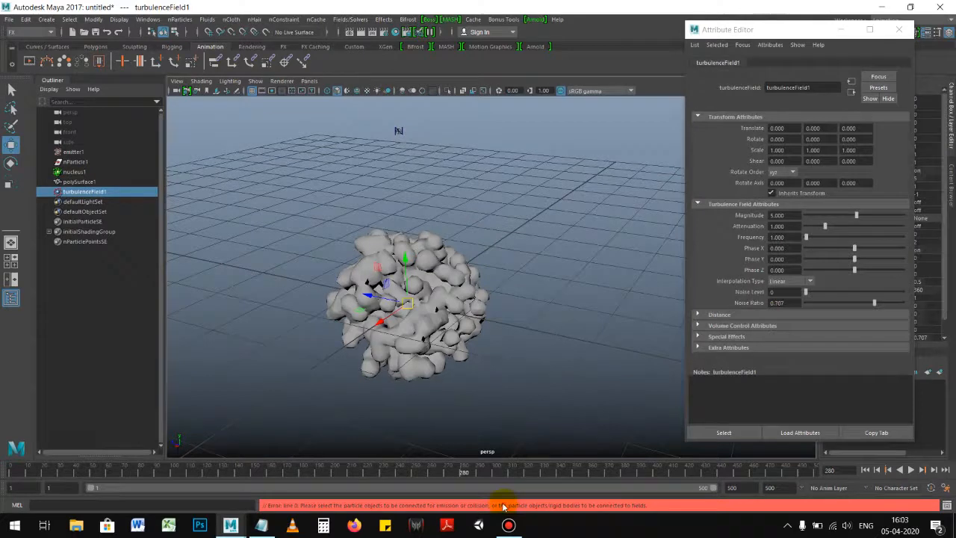
left_click_drag(550, 283, 505, 318, "alt")
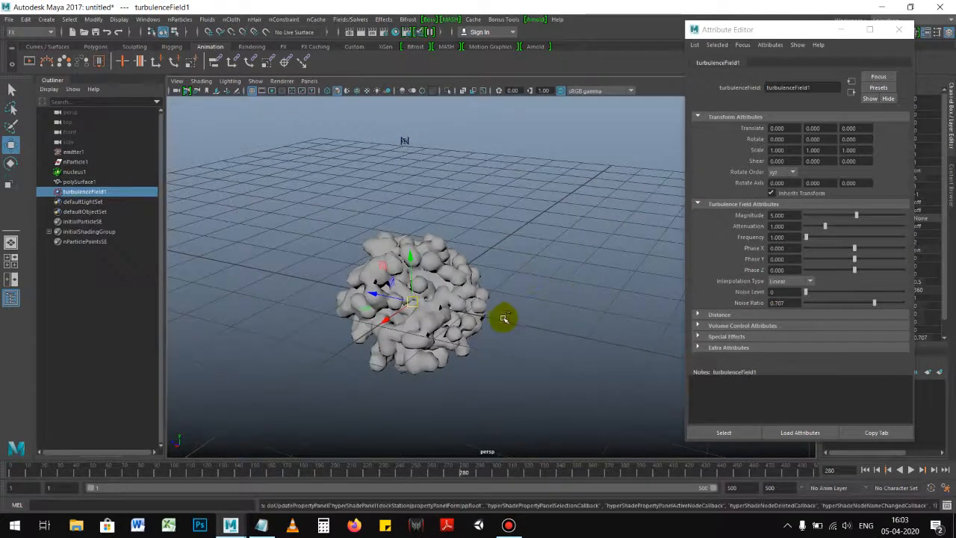
left_click(507, 298)
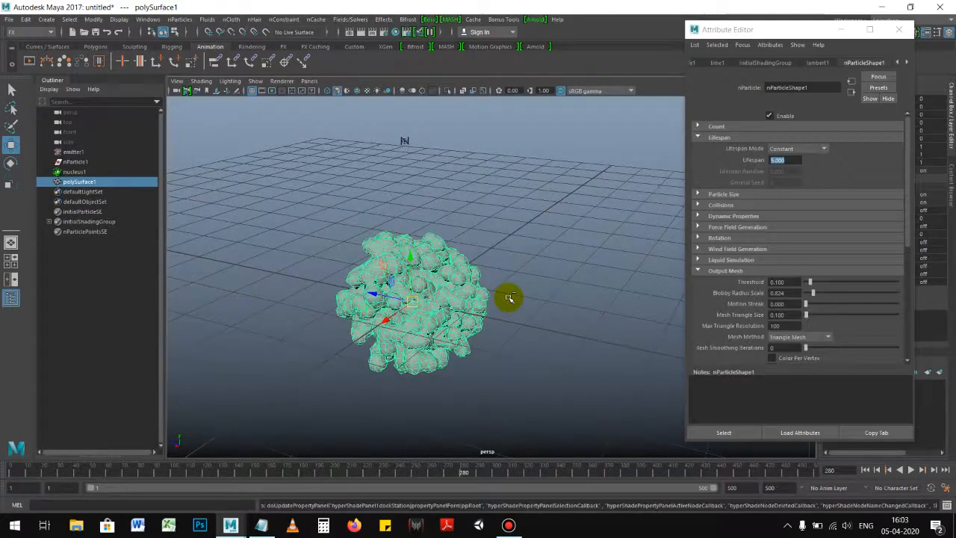
- Undo the recent selections and the nParticle's last lifespan change
key("ctrl+z")
key("ctrl+z")
key("ctrl+z")
key("ctrl+z")
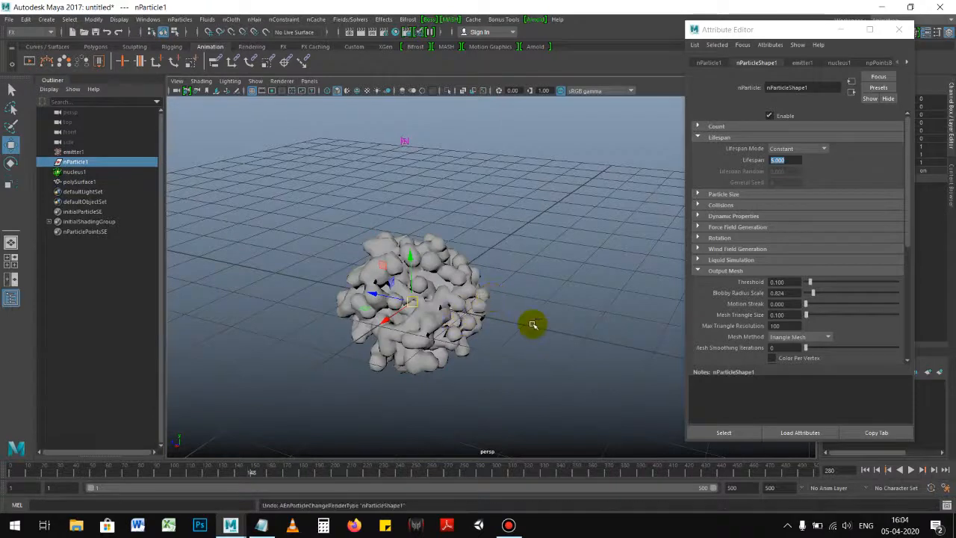
key("ctrl+z")
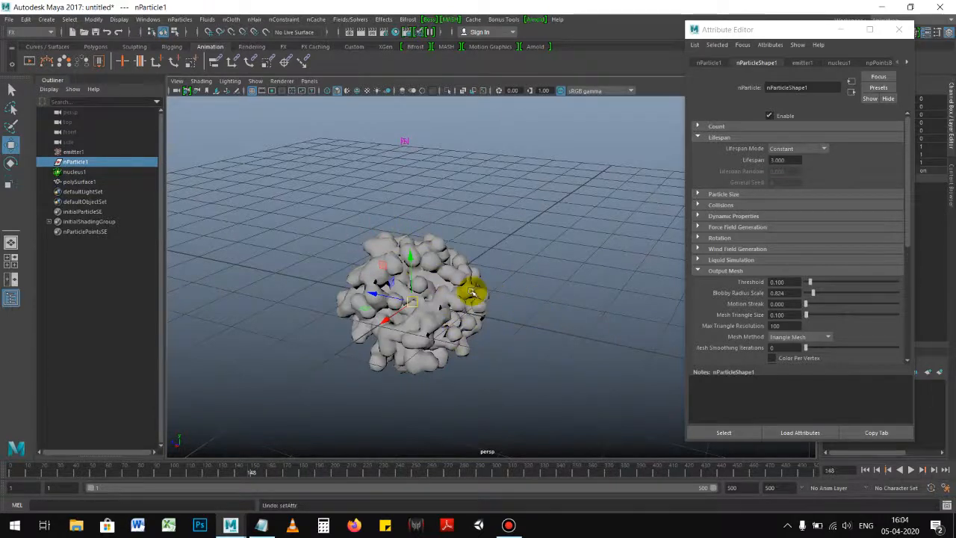
left_click(546, 309)
scroll(538, 330, "down", 2)
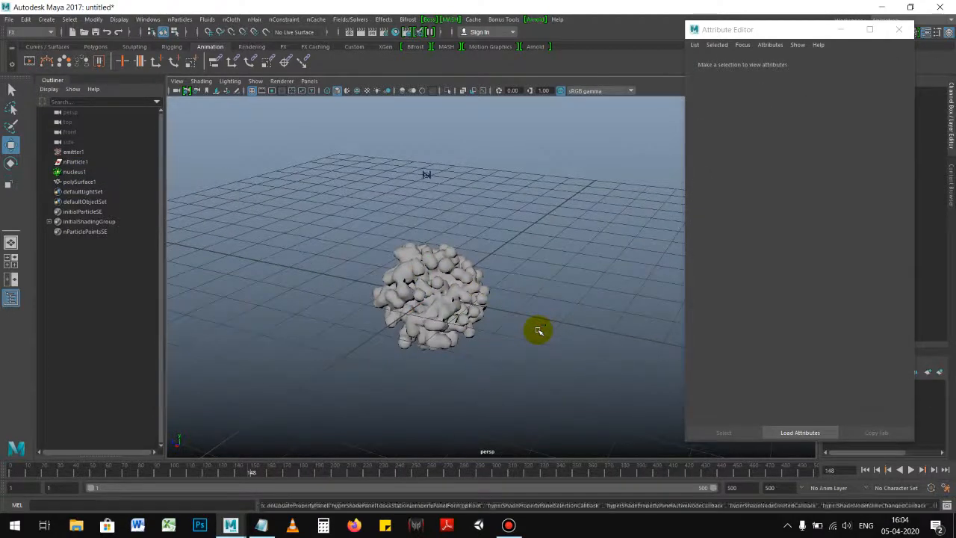
key("ctrl+z")
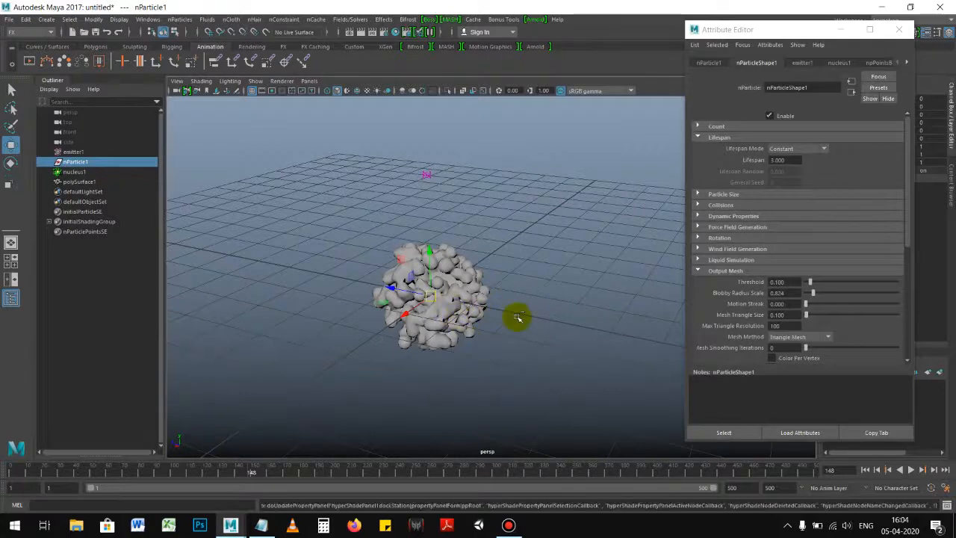
key("ctrl+z")
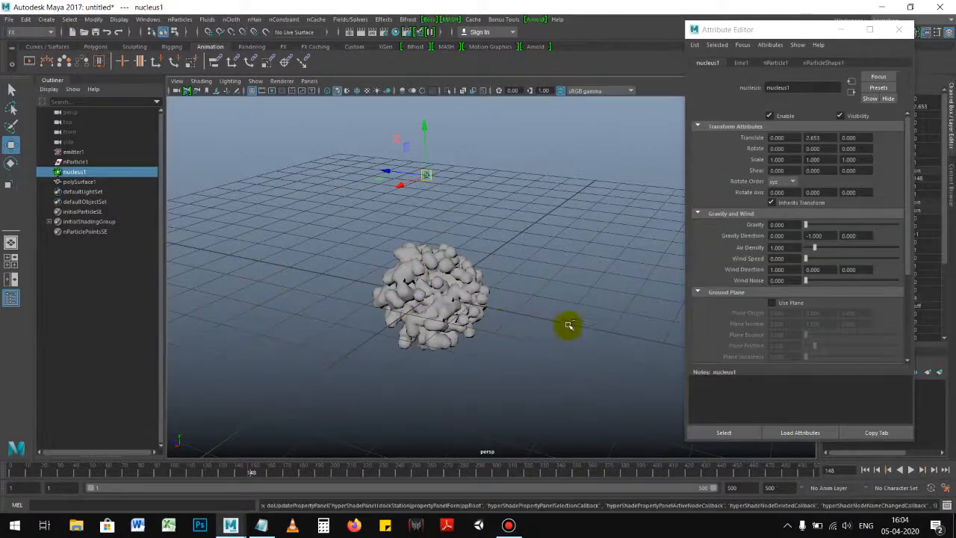
- Replay the simulation twice from the first frame to check the converted mesh
left_click(866, 470)
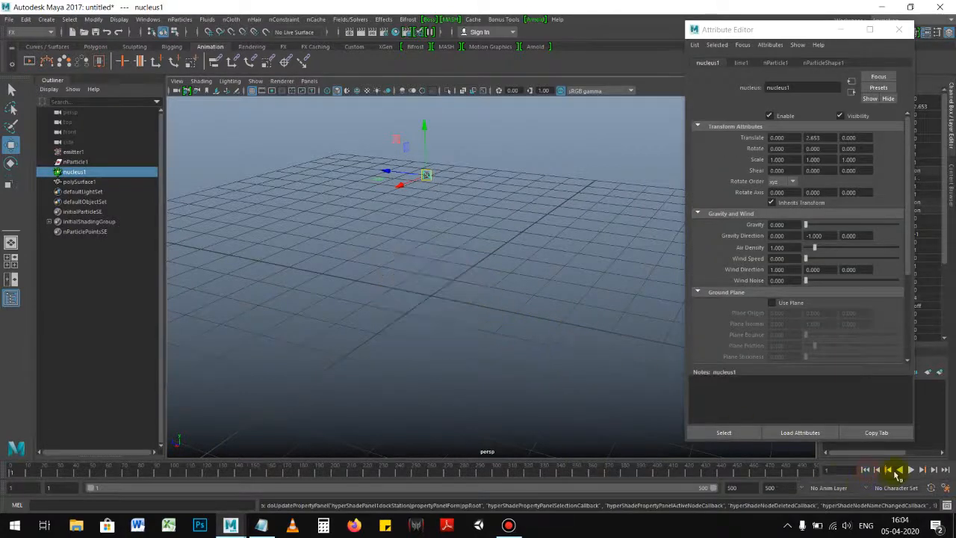
left_click(911, 470)
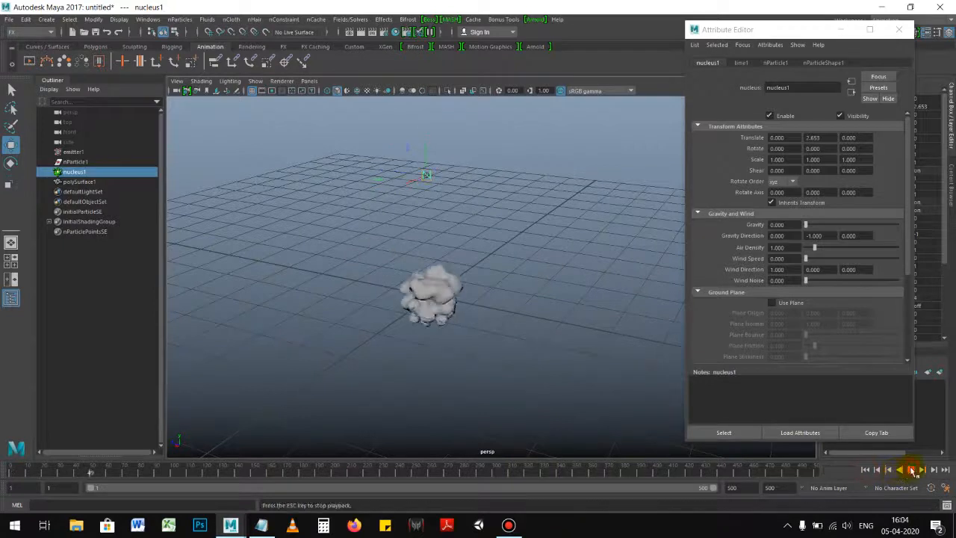
left_click(867, 470)
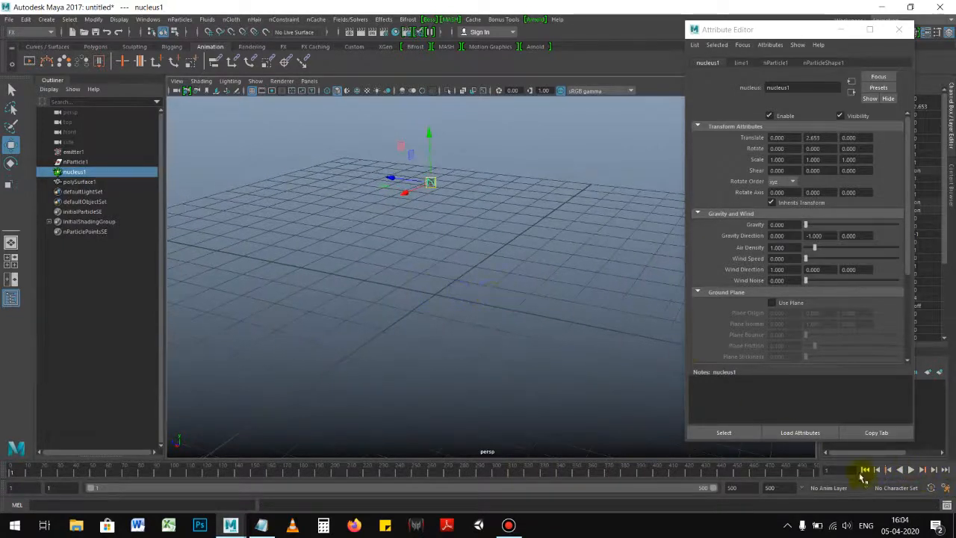
left_click(910, 470)
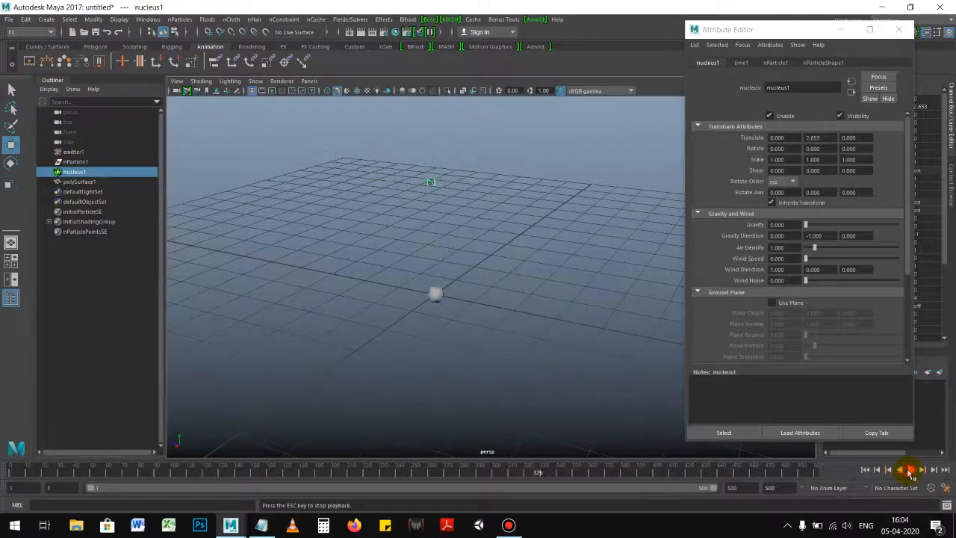
left_click(910, 470)
- Undo the output mesh size changes and the conversion of the nParticle to polygons
key("ctrl+z")
key("ctrl+z")
key("ctrl+z")
key("ctrl+z")
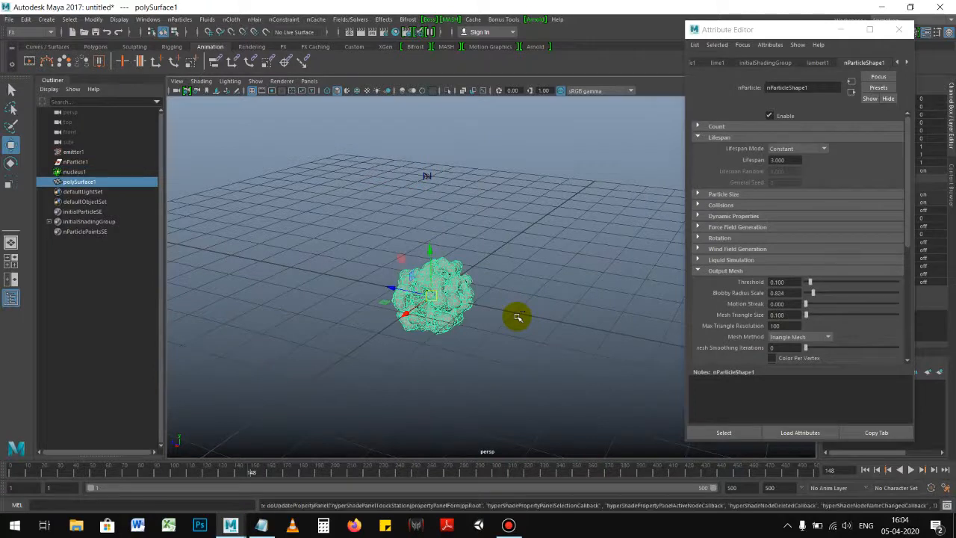
left_click(515, 315)
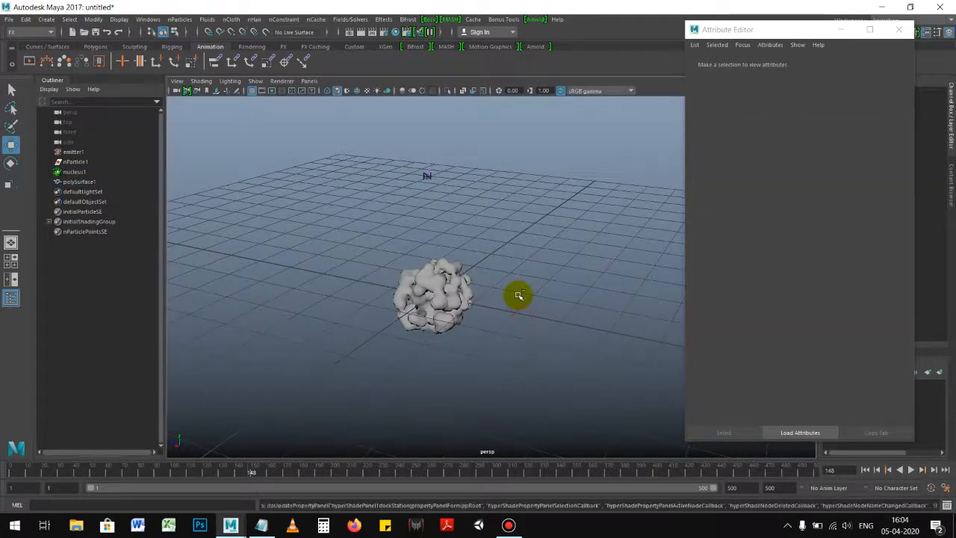
key("ctrl+z")
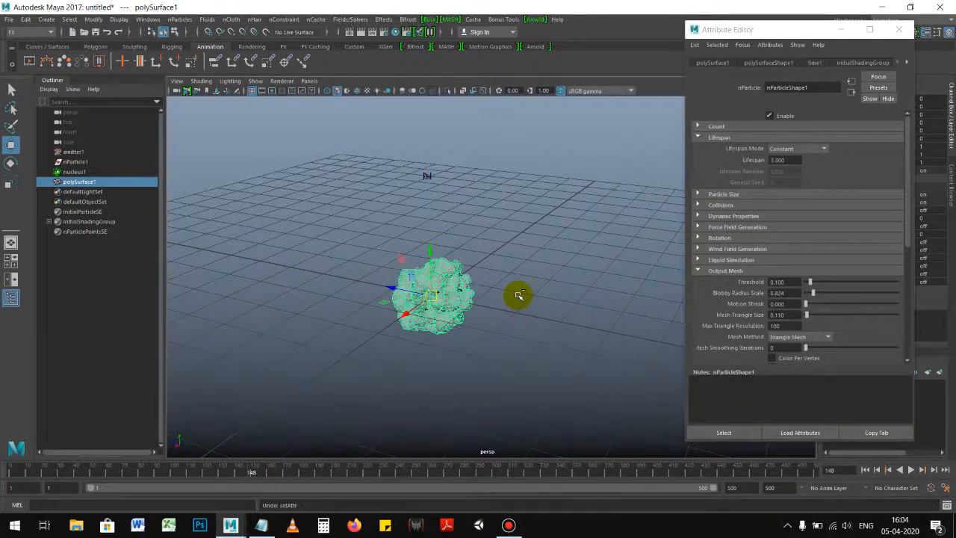
key("ctrl+z")
key("ctrl+z")
key("ctrl+z")
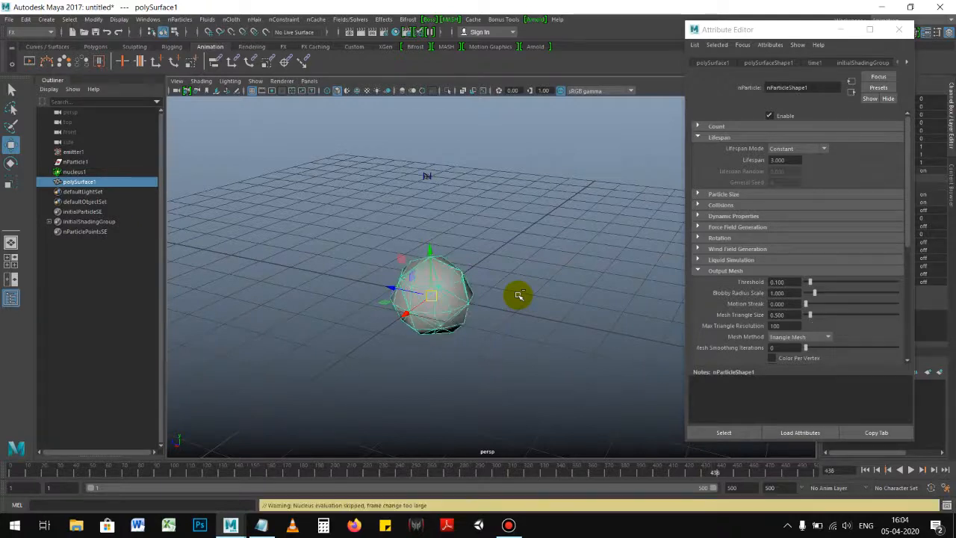
key("ctrl+z")
- Replay the simulation from the first frame to about frame 224 to check the cyan spheres
mouse_move(506, 299)
left_mouse_down("alt")
mouse_move(470, 214)
mouse_move(508, 294)
left_mouse_up("alt")
left_click(865, 469)
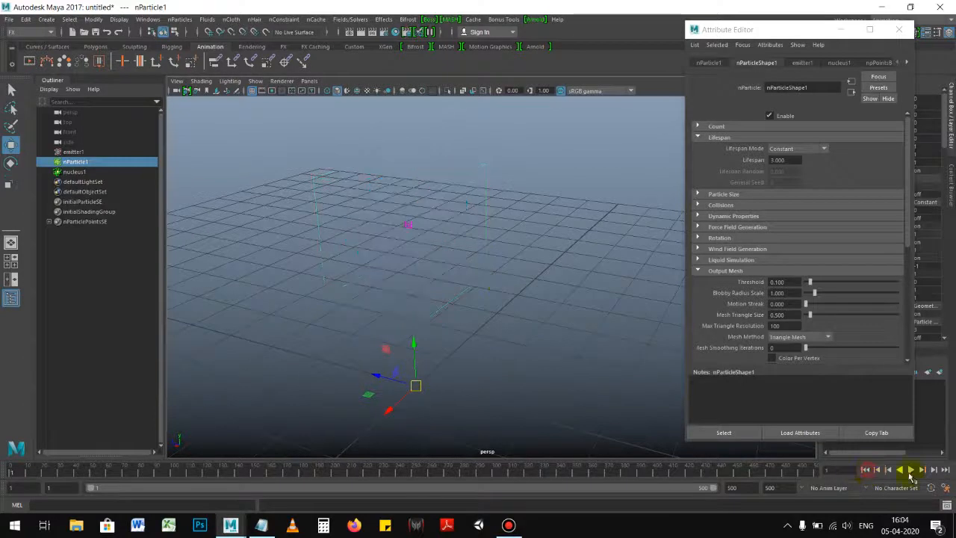
left_click(912, 470)
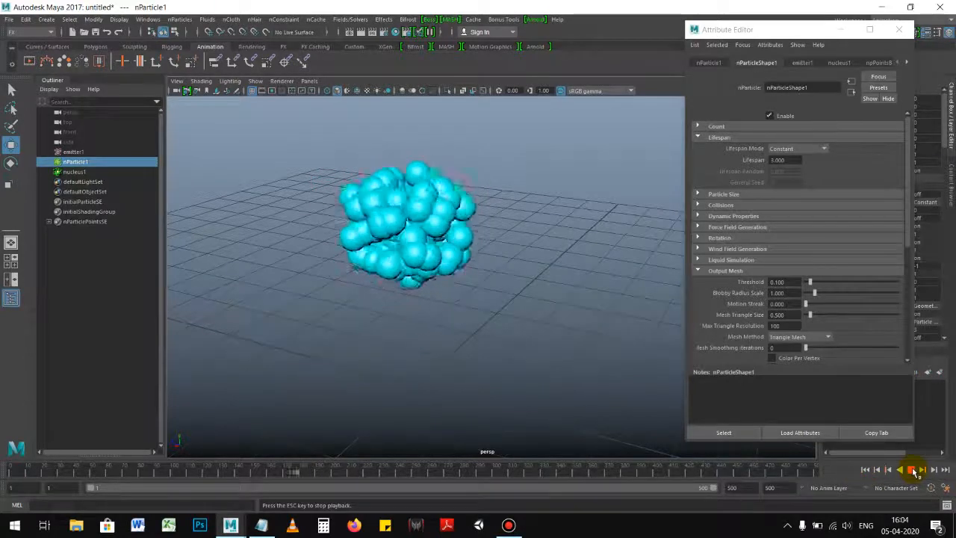
- Set the nParticle's lifespan to 4 and replay the simulation from the first frame to about frame 276
scroll(507, 324, "down", 1)
left_click_drag(792, 160, 744, 169)
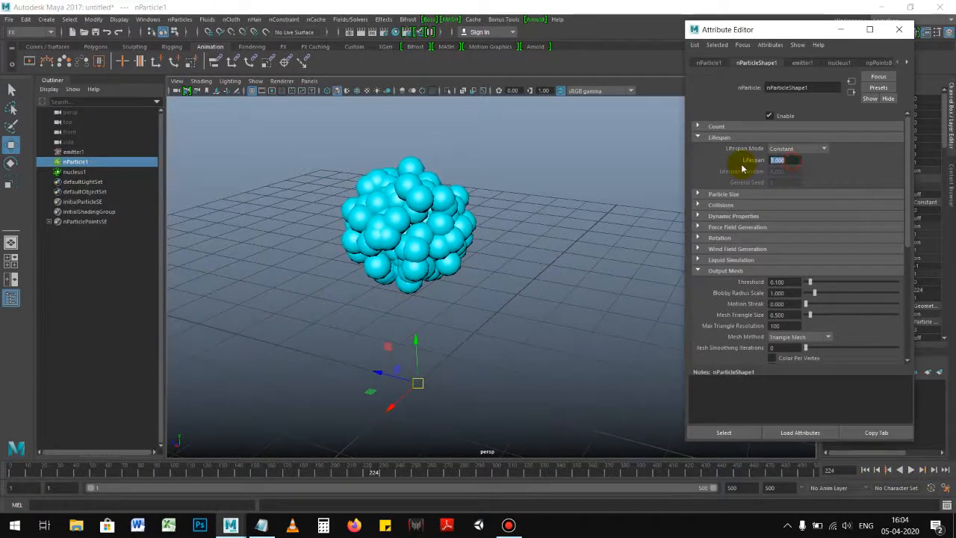
type("4")
key("Return")
left_click(865, 470)
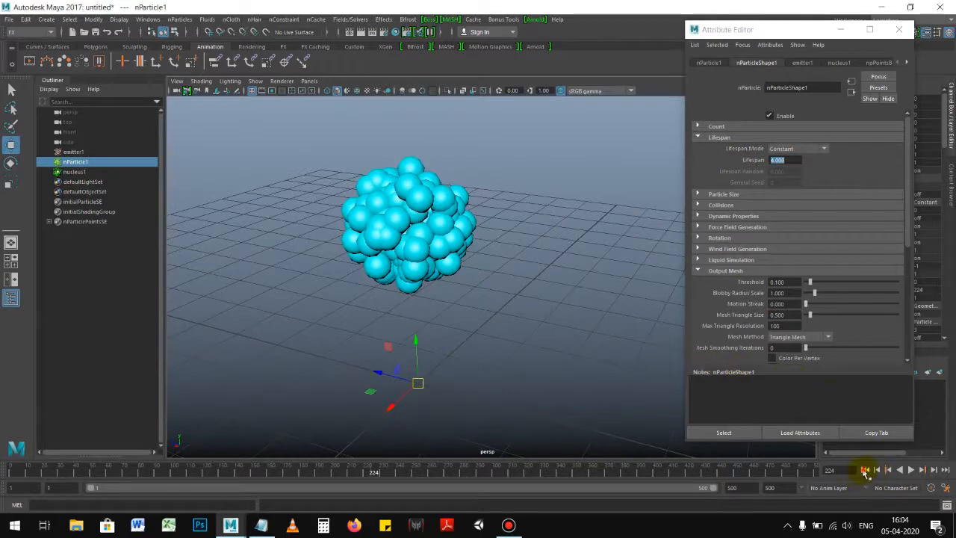
left_click(910, 469)
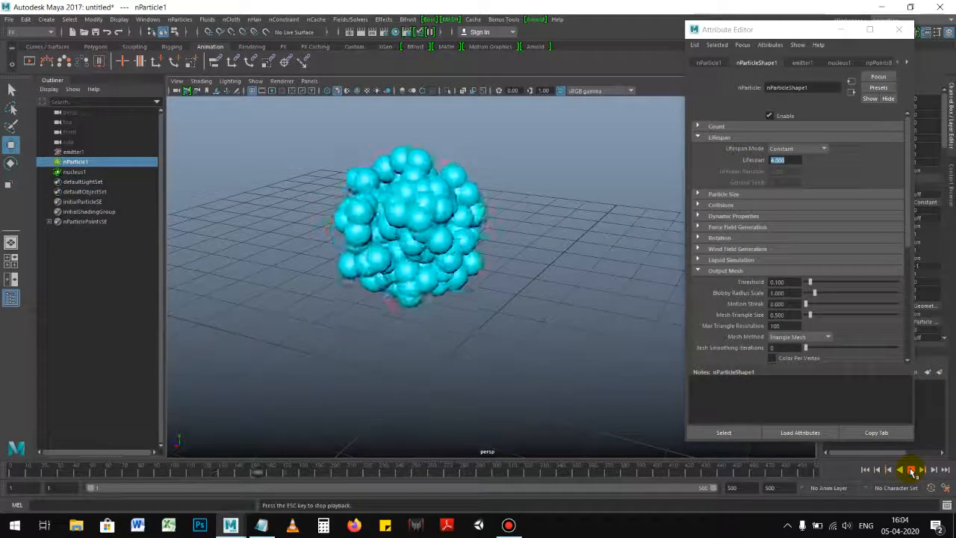
left_click(912, 470)
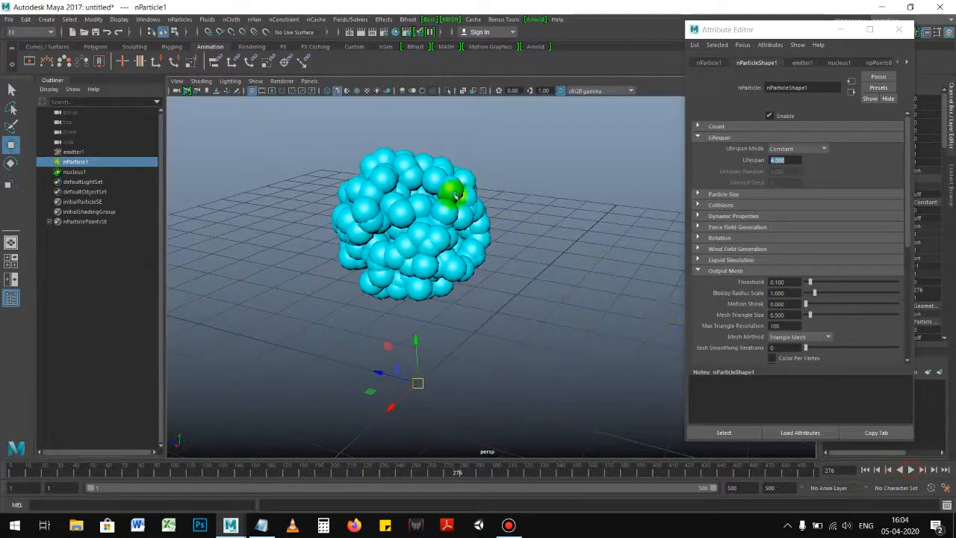
- Add a Turbulence field to the nParticle and raise the field to about 2.8 in Y
left_click(429, 170)
left_click(350, 19)
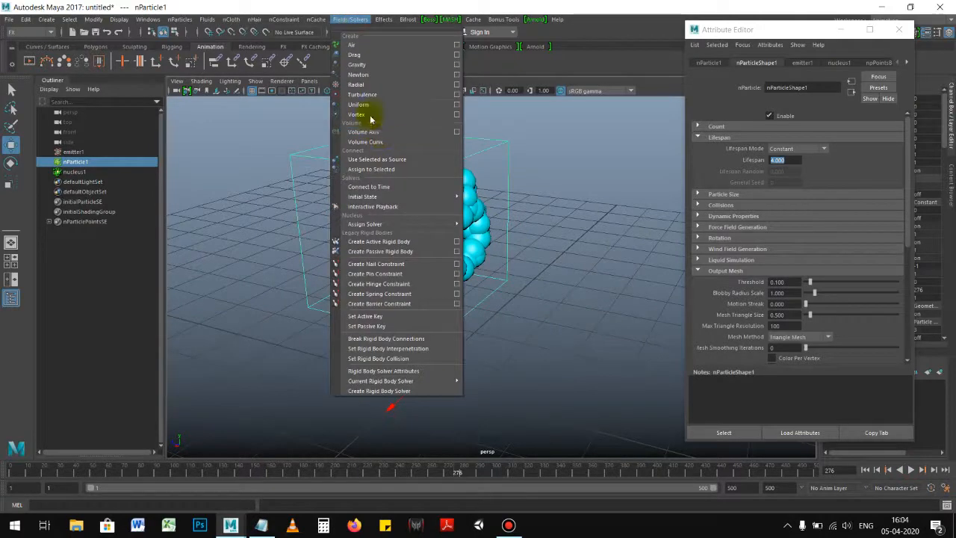
left_click(362, 95)
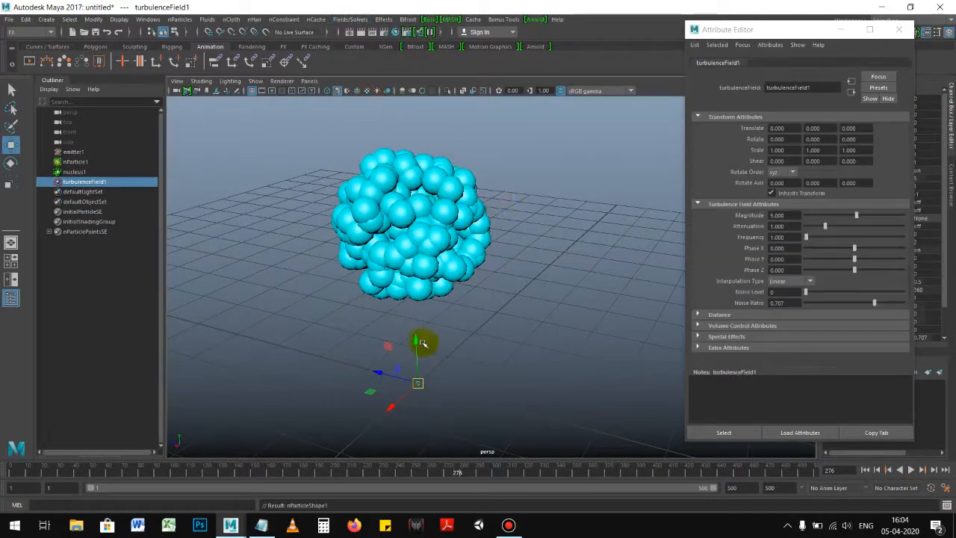
left_click_drag(411, 213, 419, 181)
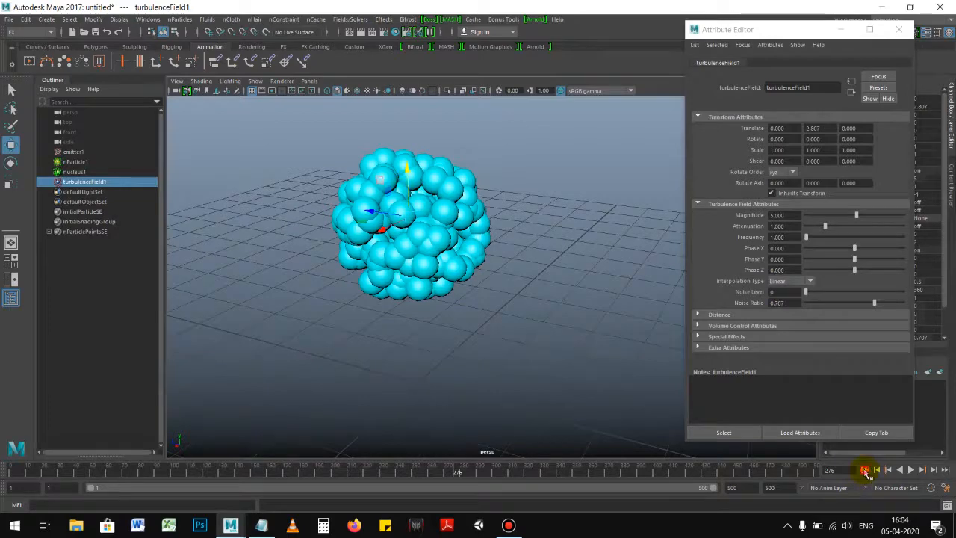
- Replay the simulation from the first frame to about frame 147 to check the turbulence on the spheres
left_click(865, 471)
left_click(911, 469)
scroll(474, 293, "down", 1)
scroll(474, 293, "up", 1)
scroll(462, 272, "down", 1)
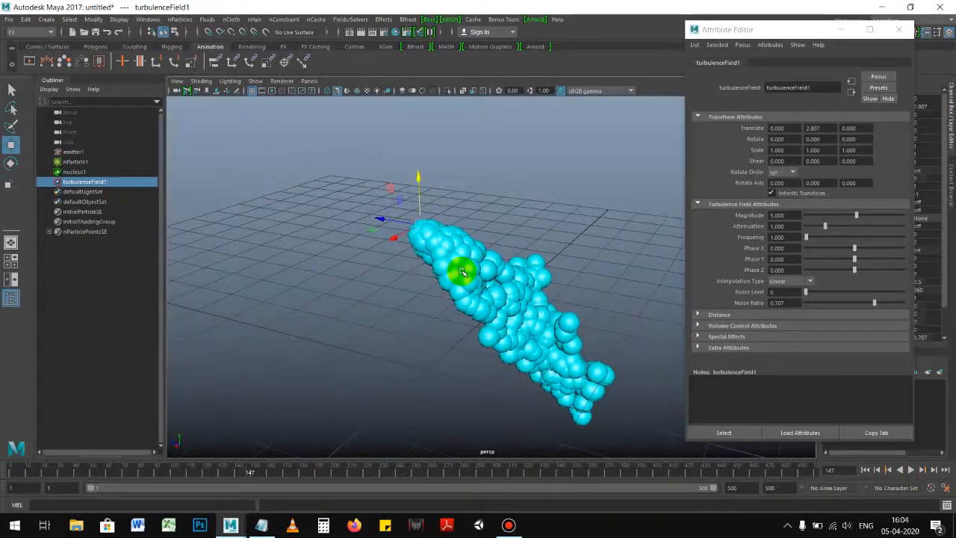
scroll(462, 272, "up", 1)
scroll(490, 272, "down", 1)
- Move the turbulence field to about Y 2.13, Z -1.03 and replay the simulation from the first frame
left_click_drag(400, 198, 444, 235)
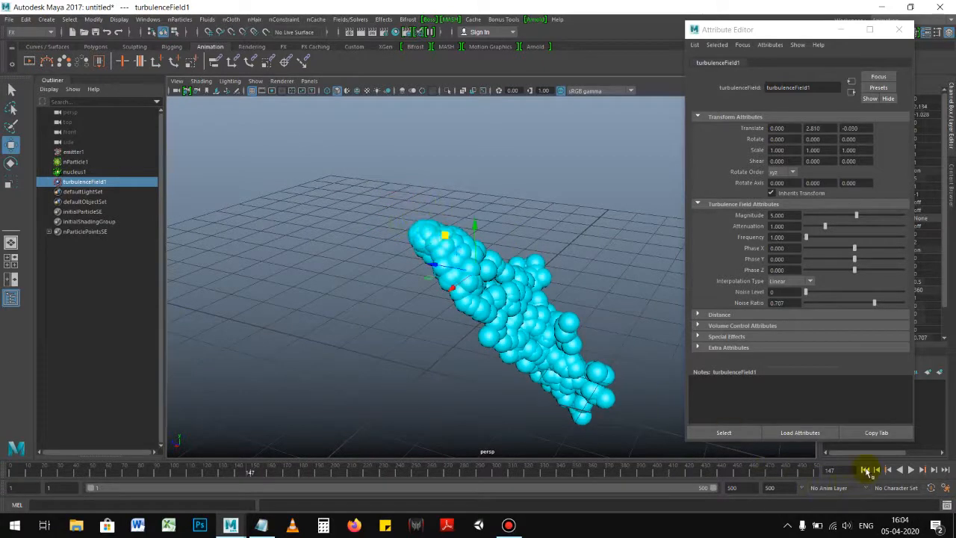
left_click(866, 471)
left_click(912, 471)
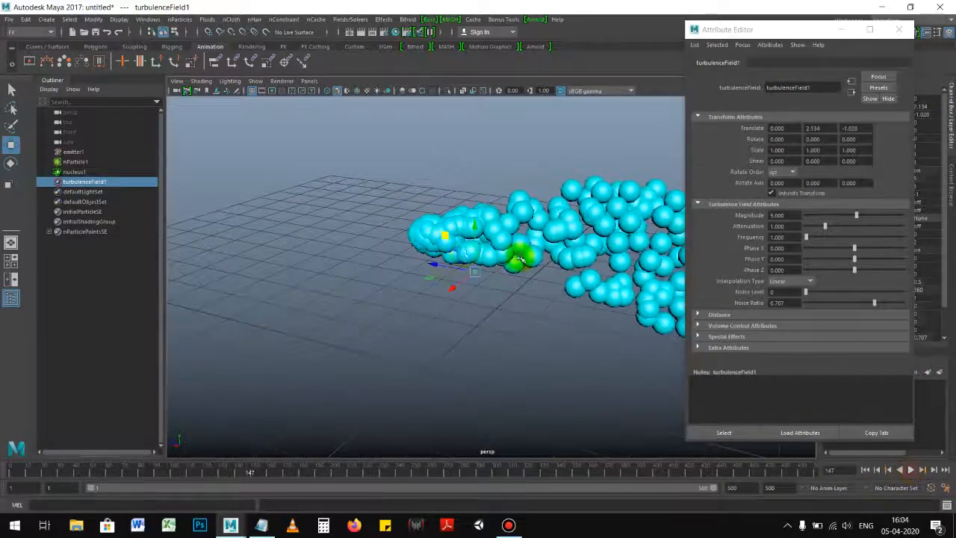
- Move the turbulence field along Z to about 3.04, replay the simulation, and return to the first frame
left_click_drag(433, 266, 250, 230)
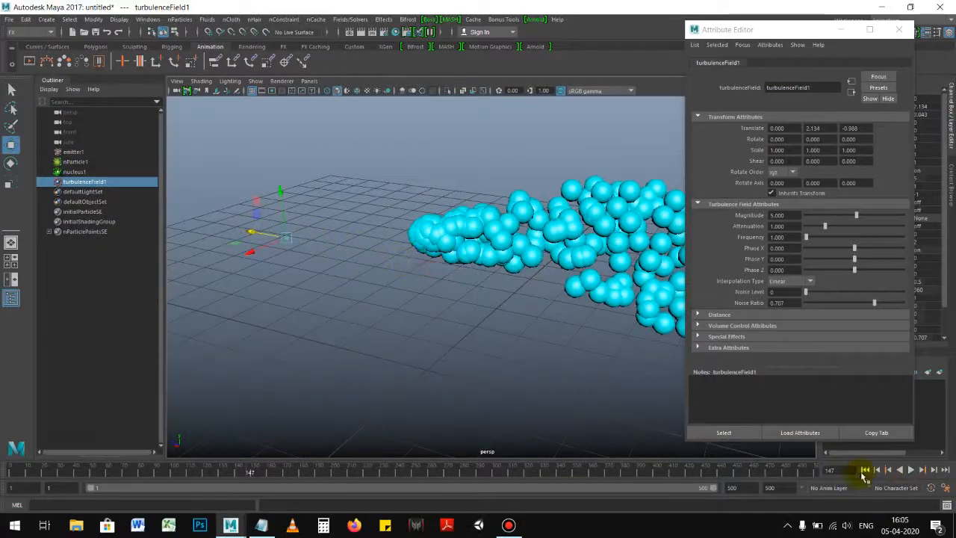
left_click(864, 471)
left_click(911, 470)
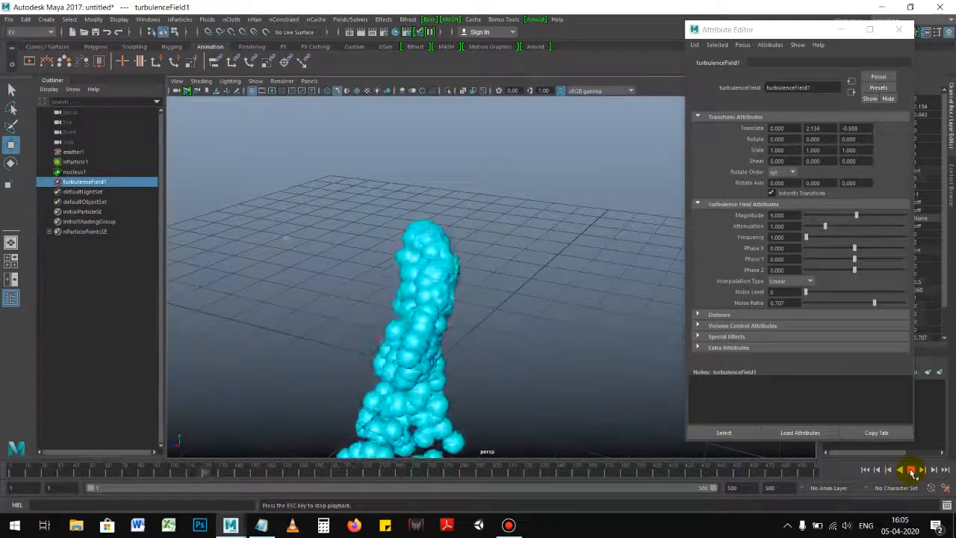
left_click(865, 471)
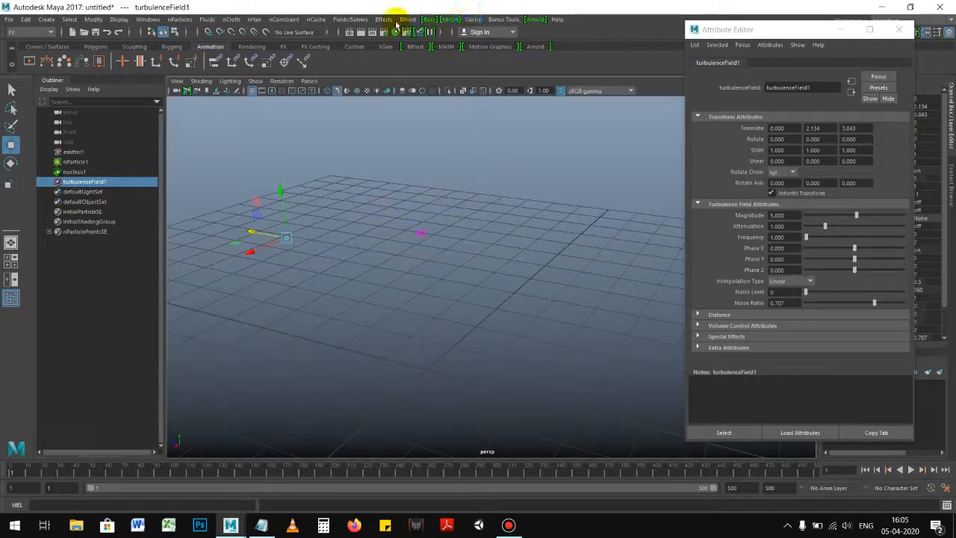
- Run Interactive Playback twice while moving the turbulence field around the emitter in the YZ plane
left_click(350, 20)
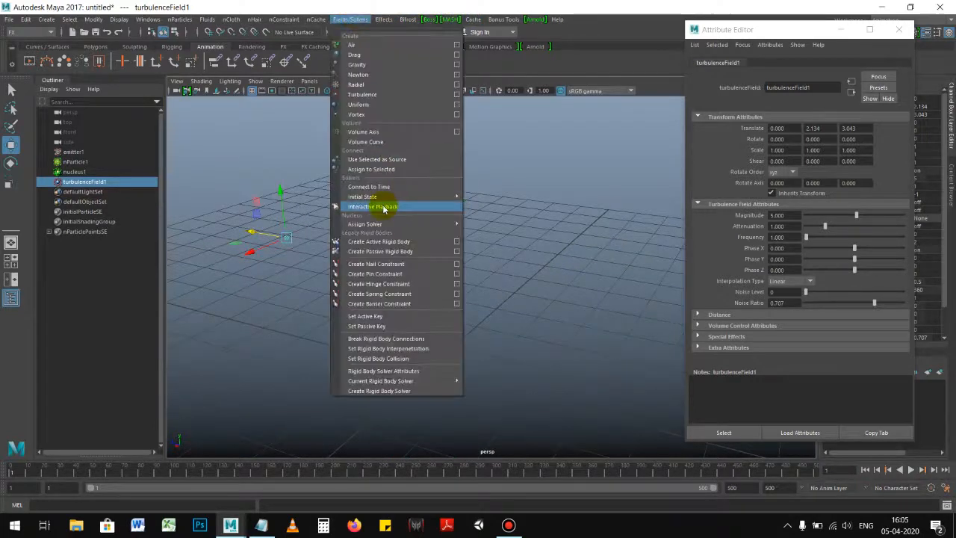
left_click(407, 209)
left_click_drag(257, 202, 324, 206)
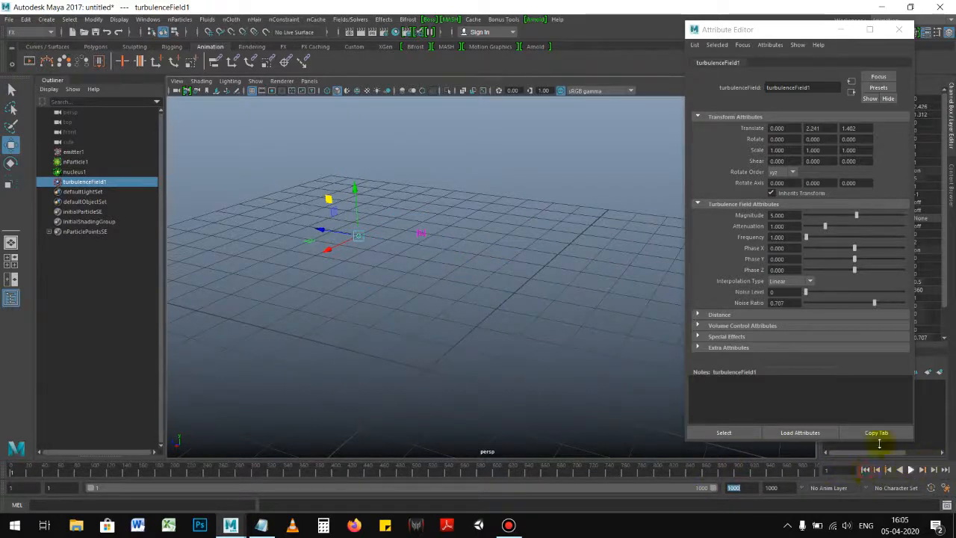
left_click(364, 19)
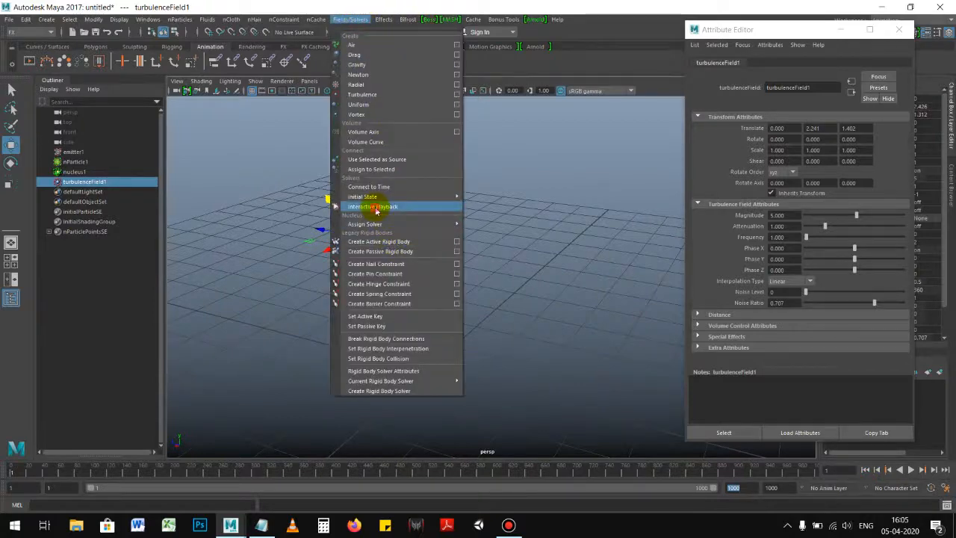
left_click(373, 207)
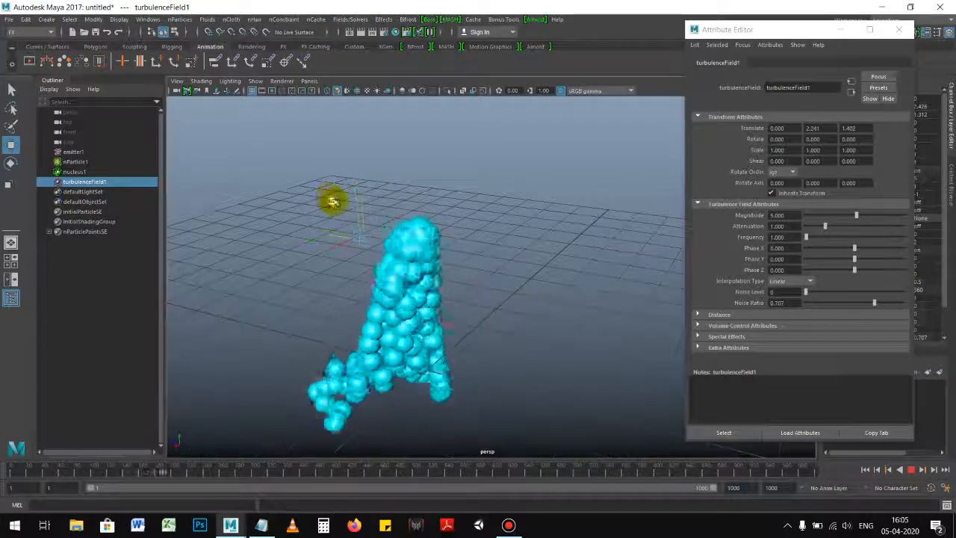
left_click_drag(336, 188, 399, 222)
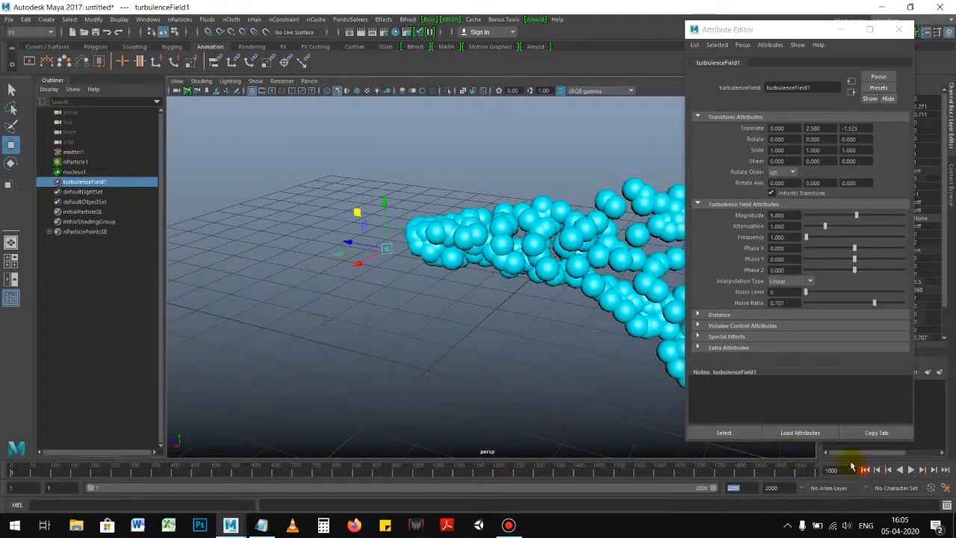
- Run Interactive Playback from the first frame and move the turbulence field to about X -0.5, Y 4.5, Z 2.0 while it plays
left_click(863, 469)
left_click(354, 20)
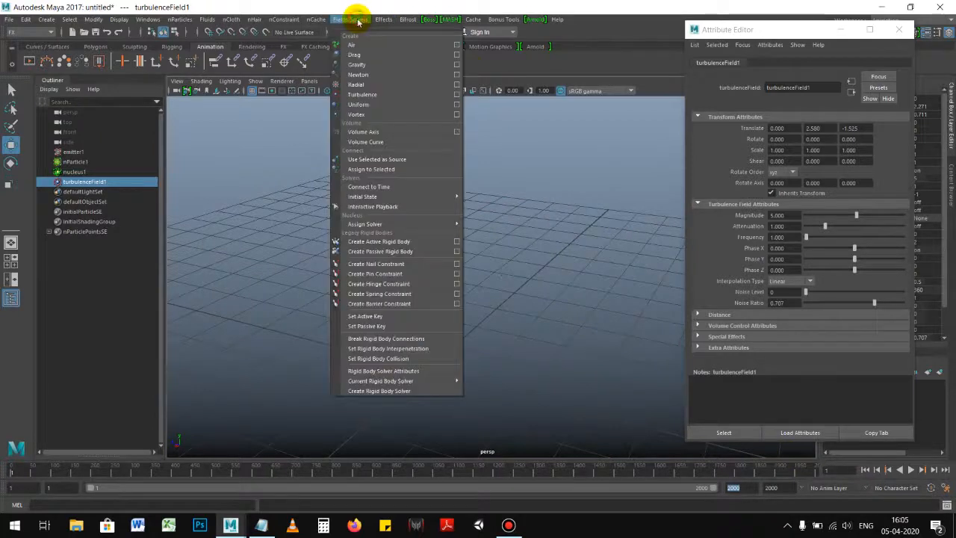
left_click(371, 209)
left_click_drag(362, 227, 448, 255)
left_click_drag(459, 213, 498, 220)
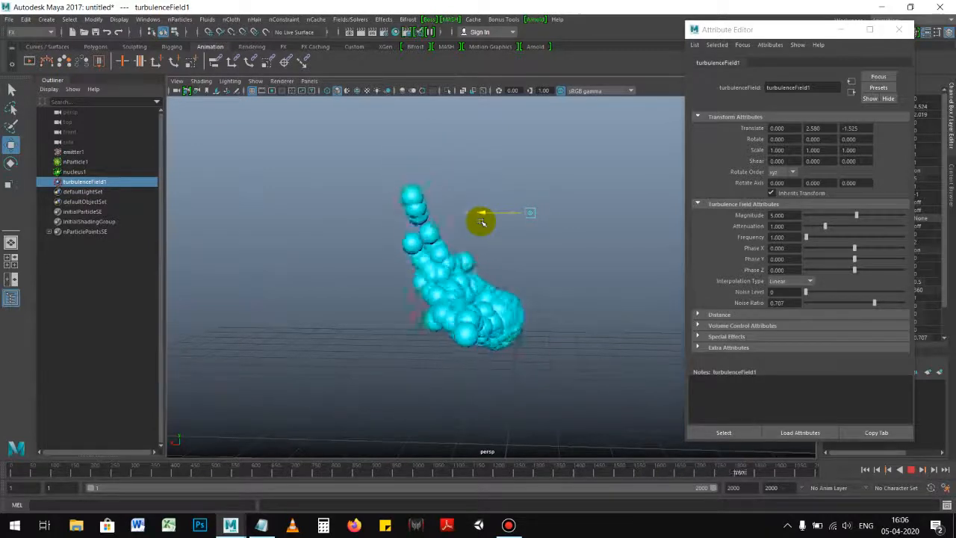
mouse_move(506, 276)
left_mouse_down("alt")
mouse_move(615, 277)
mouse_move(623, 264)
mouse_move(523, 266)
left_mouse_up("alt")
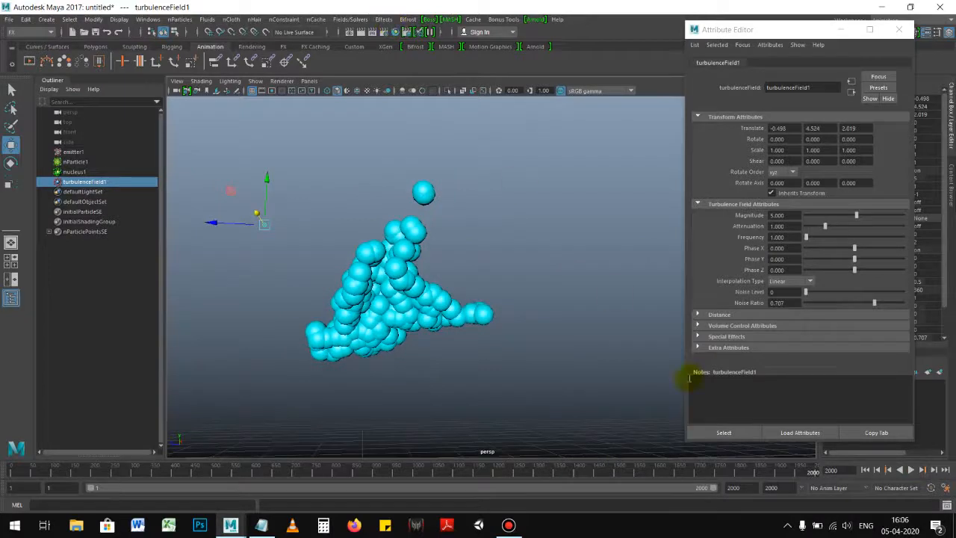
- Restart Interactive Playback from the first frame and move the turbulence field to about X -1.1, Y 3.0, Z 1.8 while viewing it from several angles
left_click(865, 469)
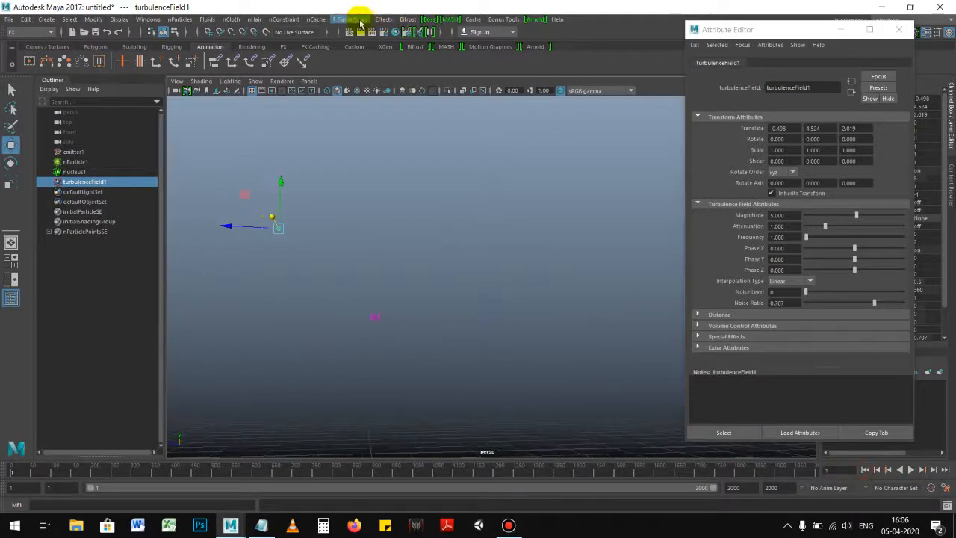
left_click(353, 19)
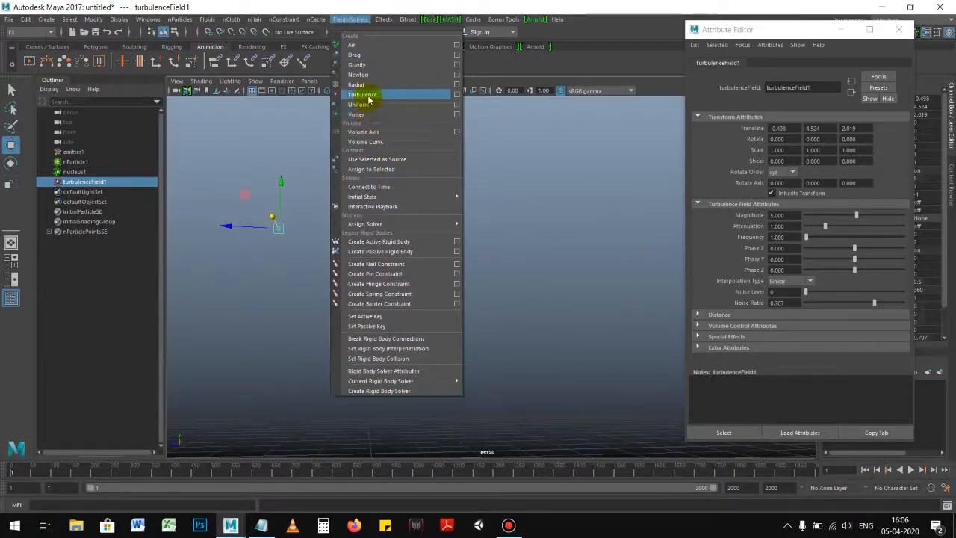
left_click(372, 207)
left_click_drag(341, 244, 389, 172, "alt")
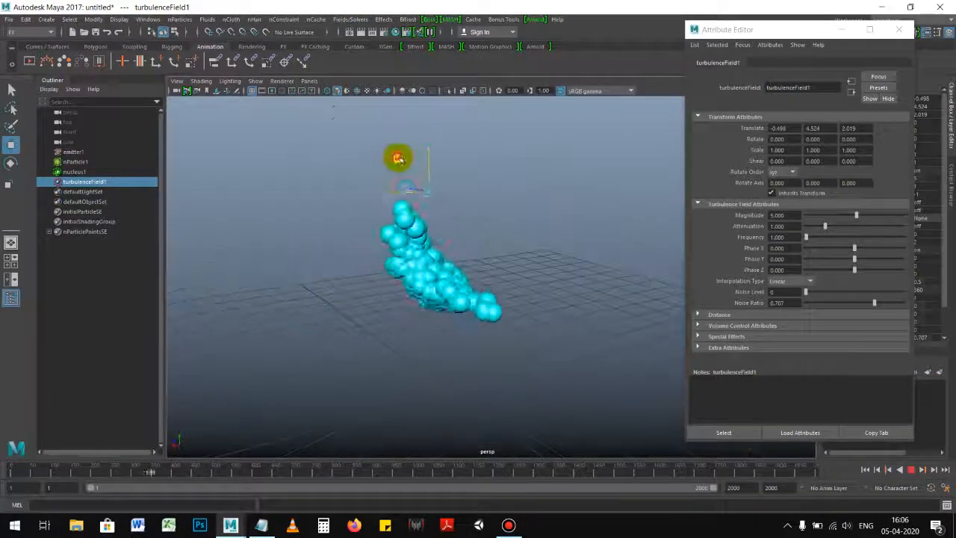
left_click_drag(416, 164, 517, 208, "alt")
left_click_drag(323, 167, 324, 236)
left_click_drag(279, 281, 295, 285)
left_click_drag(375, 288, 466, 290, "alt")
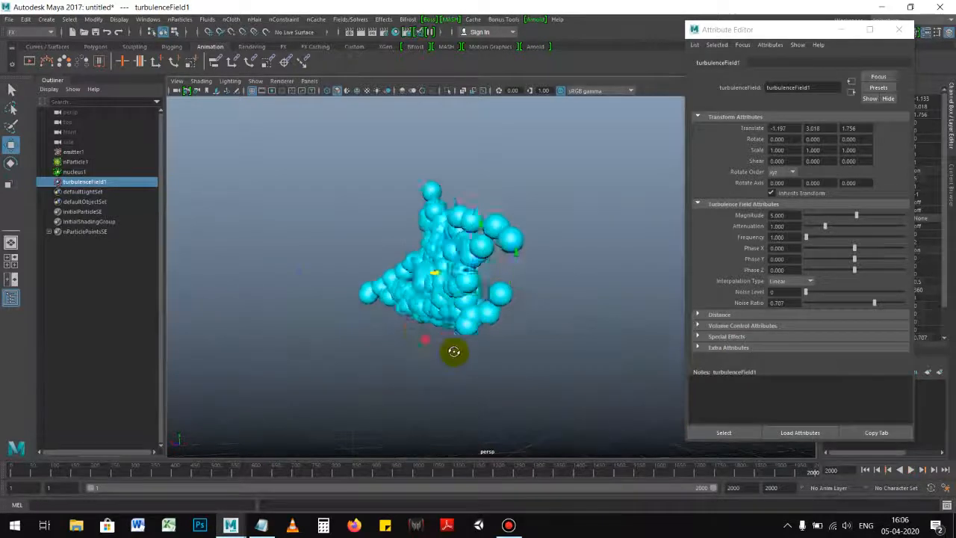
left_click_drag(454, 351, 485, 361, "alt")
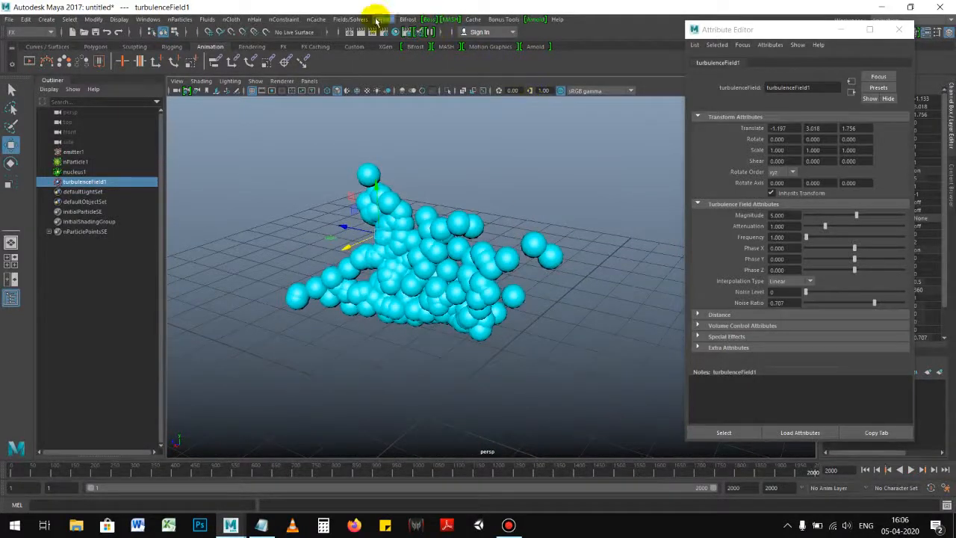
left_click(380, 20)
left_click(349, 19)
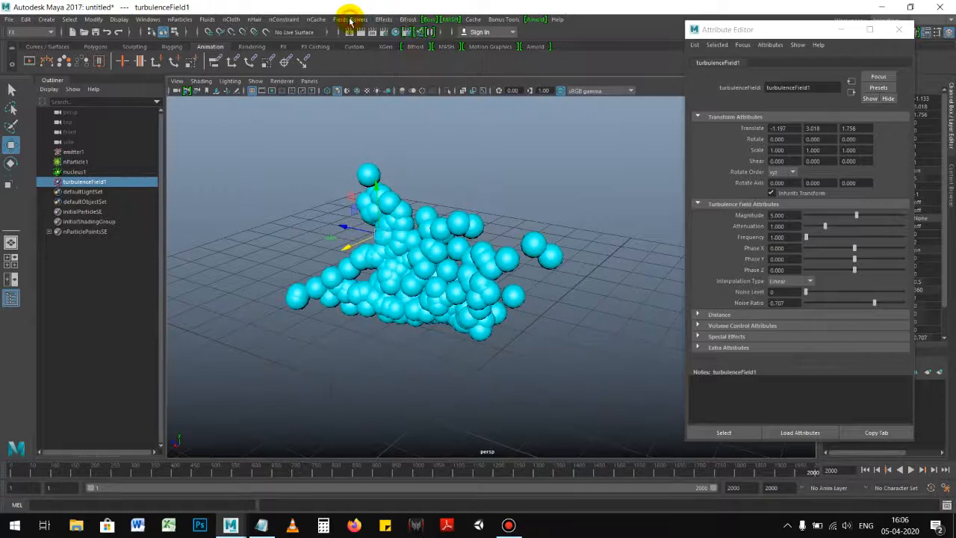
left_click(350, 20)
left_click(373, 206)
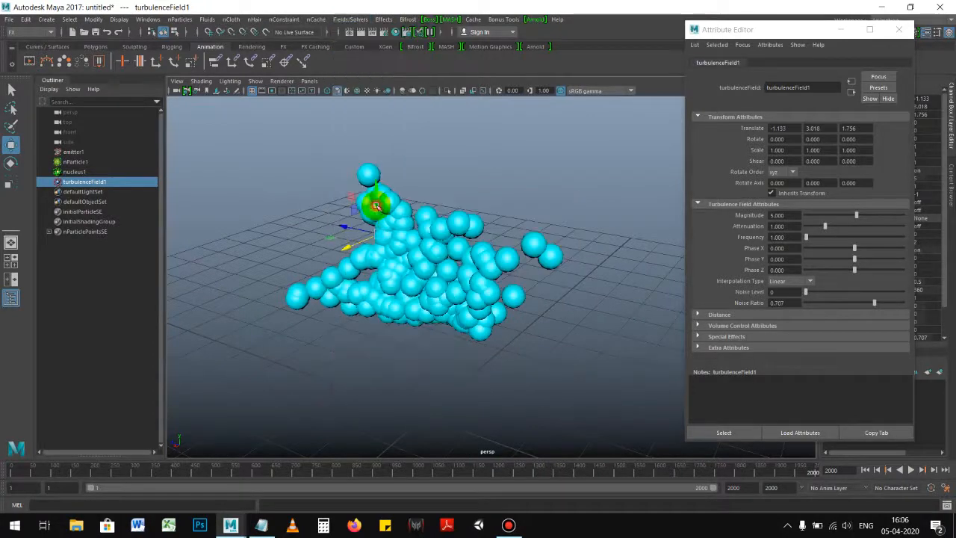
- Run Interactive Playback again from the first frame and move the turbulence field to about X -1.5, Y 2.7, Z 2.1
left_click(864, 470)
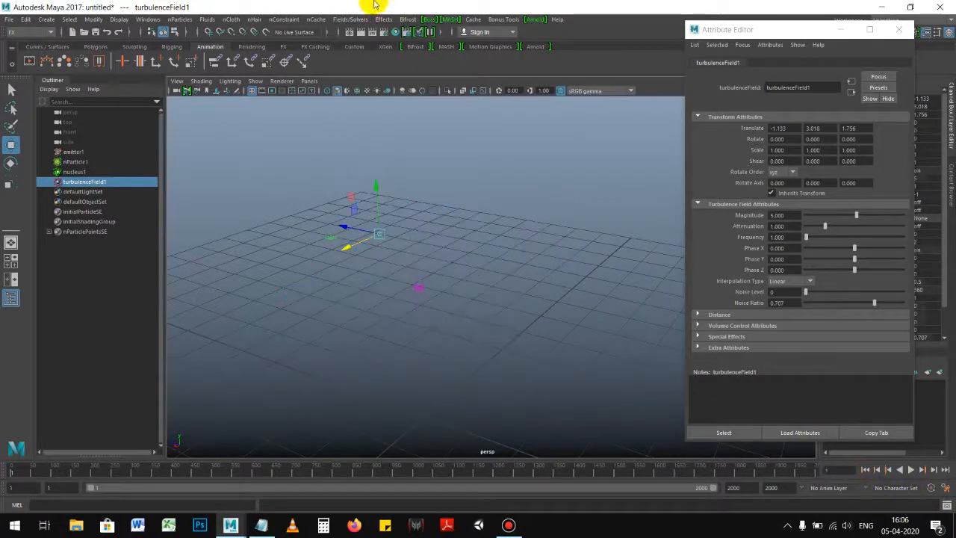
left_click(351, 20)
left_click(366, 207)
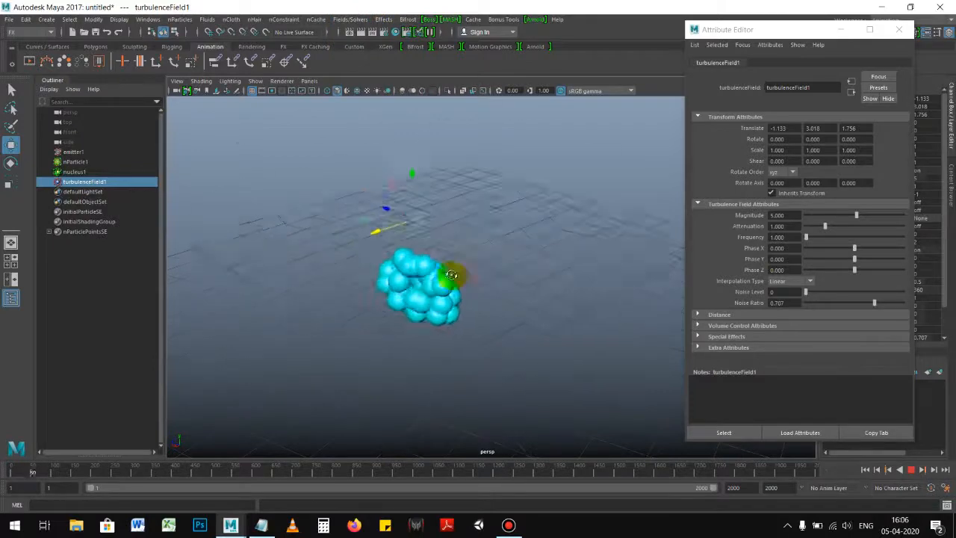
left_click_drag(470, 284, 389, 258, "alt")
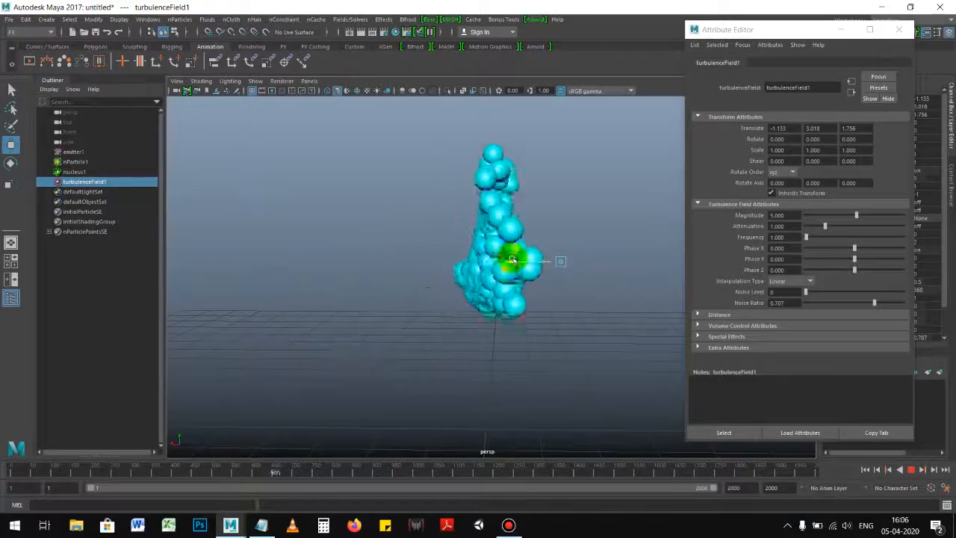
left_click_drag(509, 259, 330, 239)
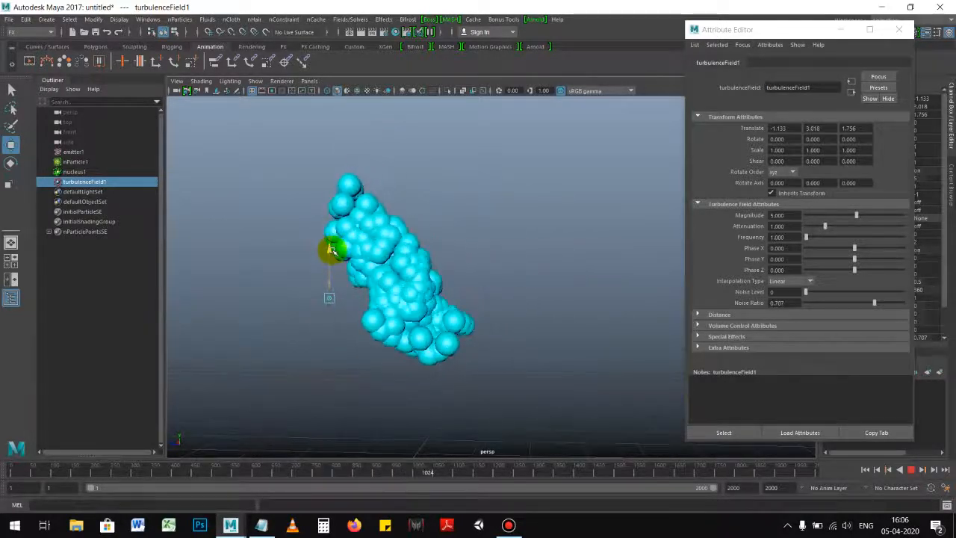
left_click_drag(310, 287, 233, 296)
left_click_drag(468, 280, 445, 283, "alt")
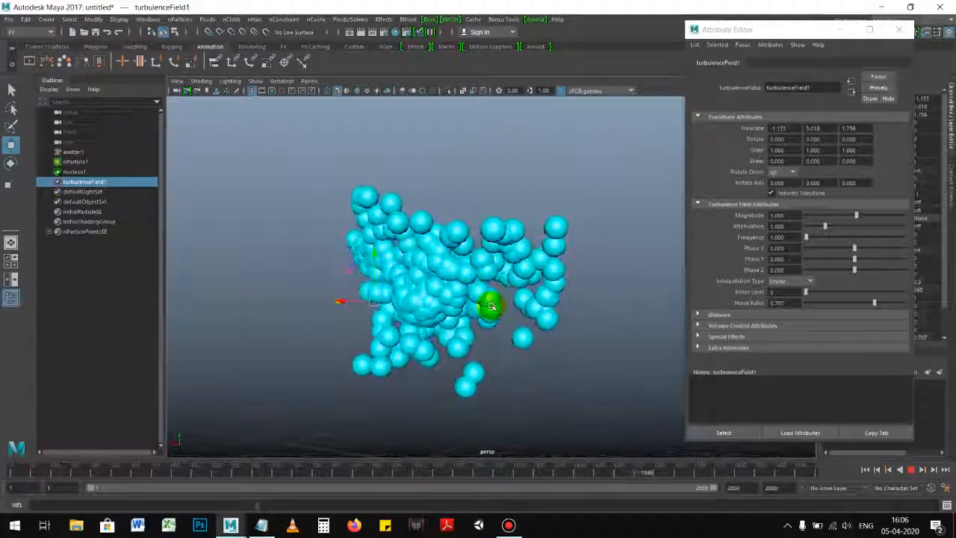
left_click(910, 469)
left_click_drag(337, 305, 410, 303)
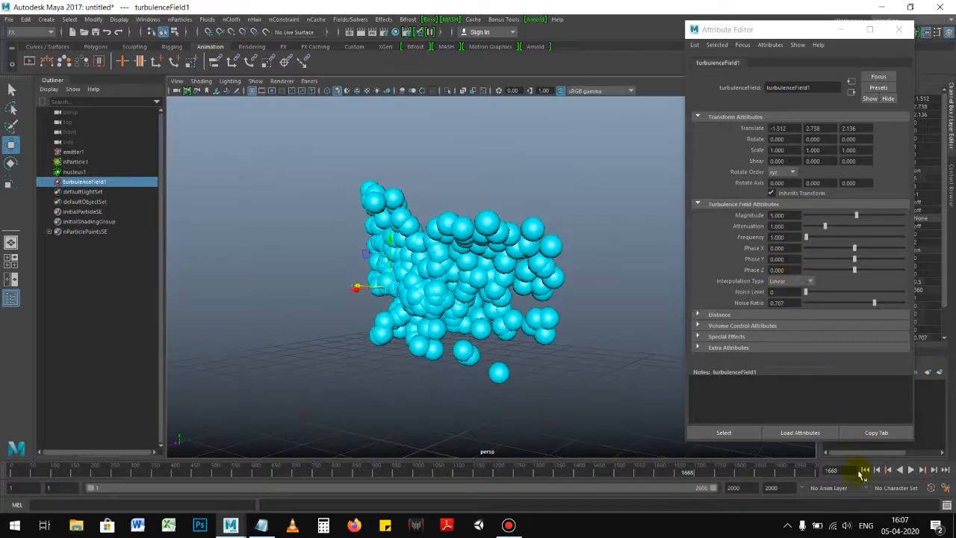
- Lower the turbulence field's Phase Y to about -5.155 during playback
mouse_move(854, 259)
left_mouse_down()
mouse_move(833, 260)
mouse_move(850, 260)
left_mouse_up()
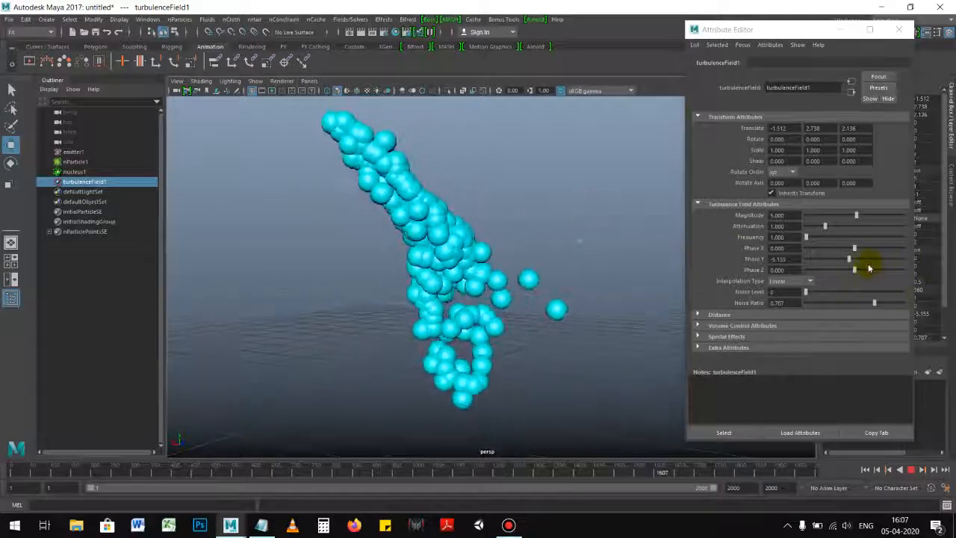
- Raise the turbulence field's Phase Y to about 11.340 while checking the particles from several angles, and stop playback
left_click_drag(849, 261, 853, 260)
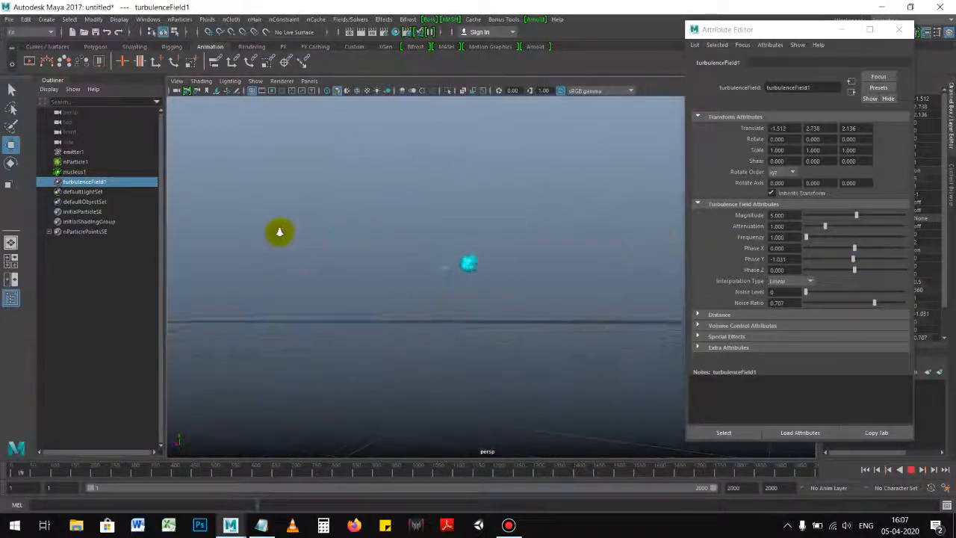
left_click_drag(853, 259, 872, 261)
left_click_drag(516, 260, 461, 288, "alt")
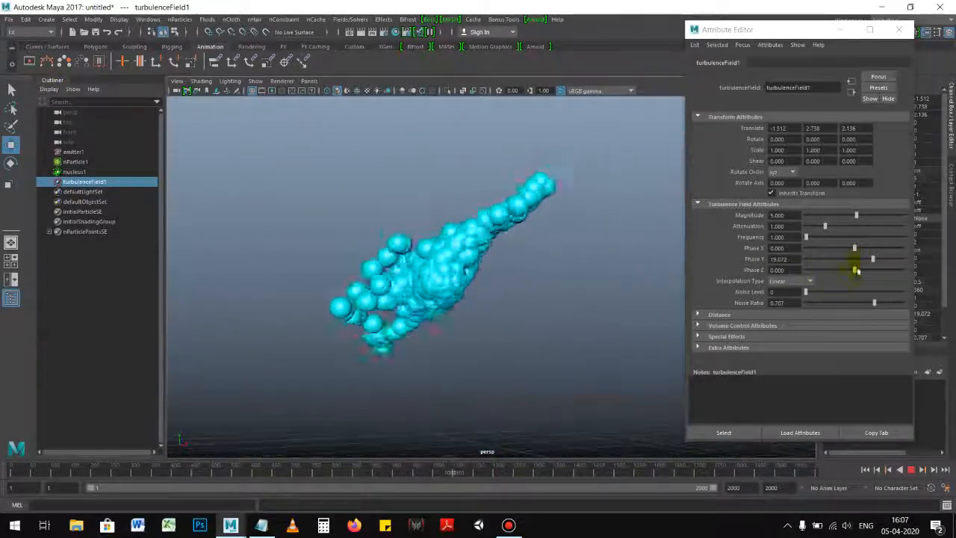
left_click_drag(870, 261, 865, 260)
left_click_drag(608, 260, 533, 303, "alt")
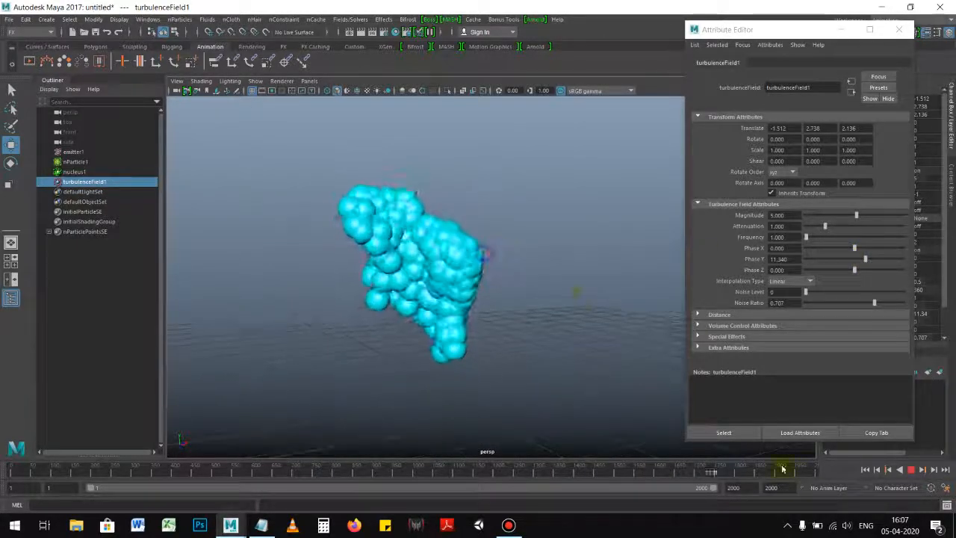
left_click(910, 470)
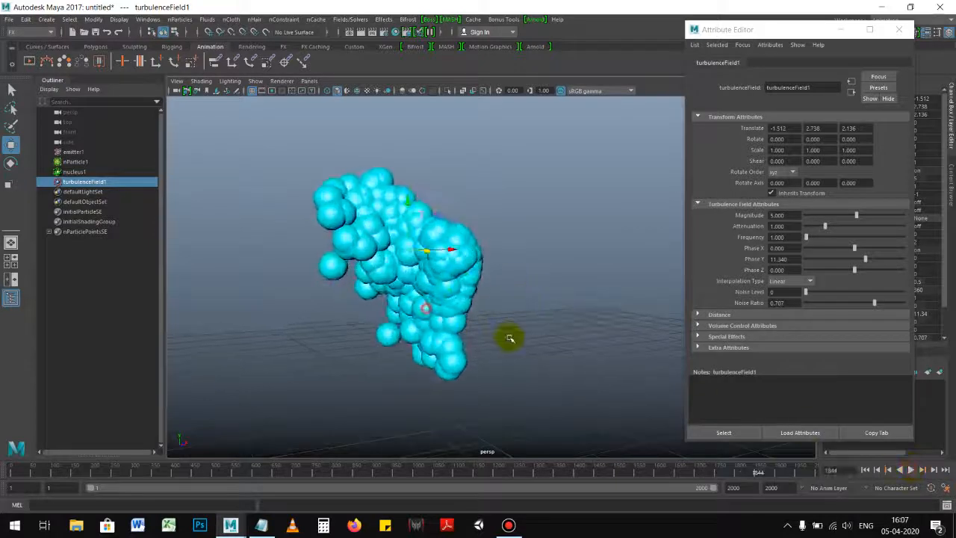
- Select the nParticle object in the viewport and convert it to a polygon mesh with nParticle to Polygons
left_click_drag(510, 339, 298, 107)
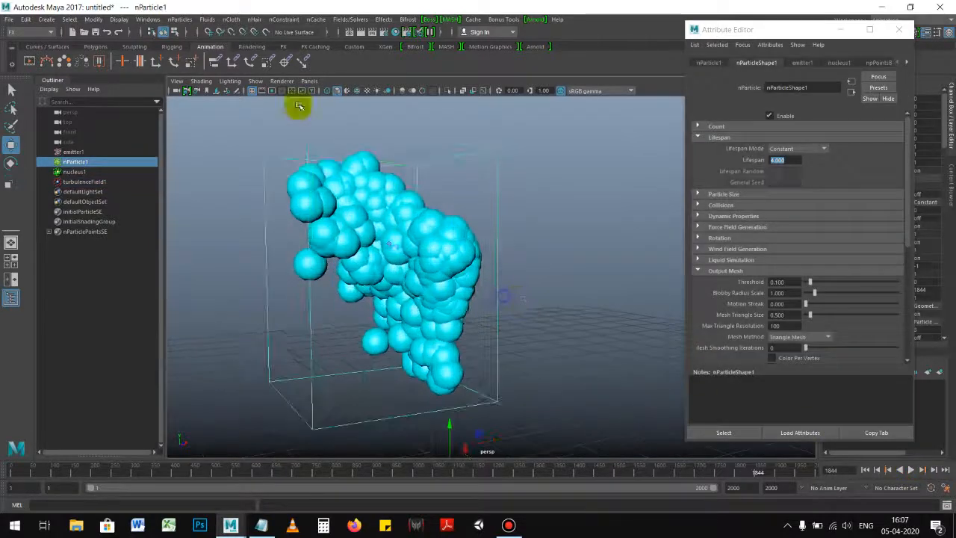
left_click(44, 21)
mouse_move(97, 21)
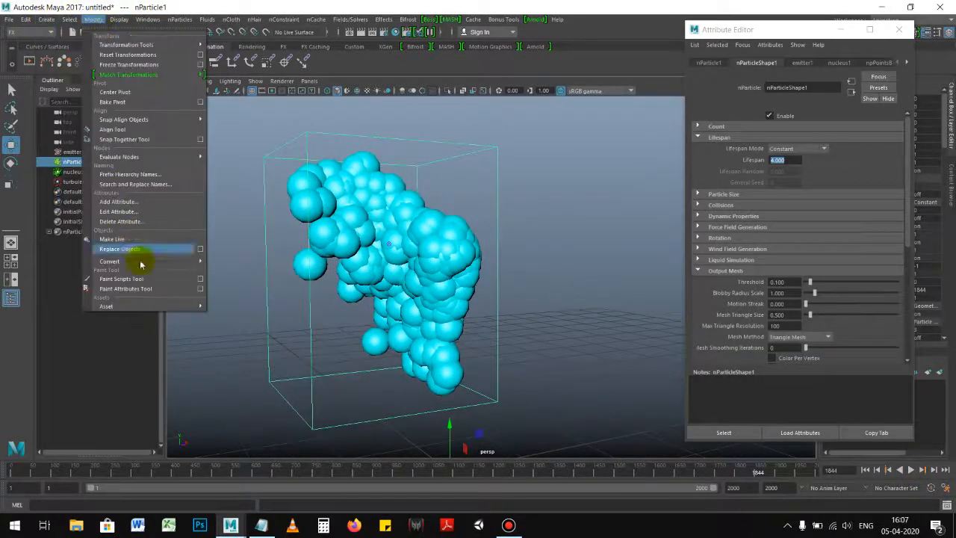
mouse_move(133, 261)
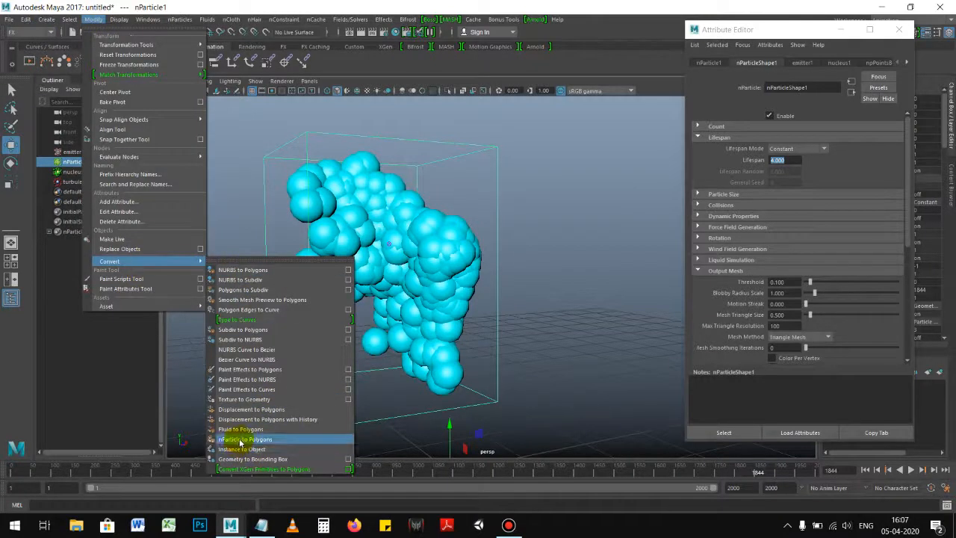
left_click(241, 439)
left_click_drag(418, 344, 552, 243, "alt")
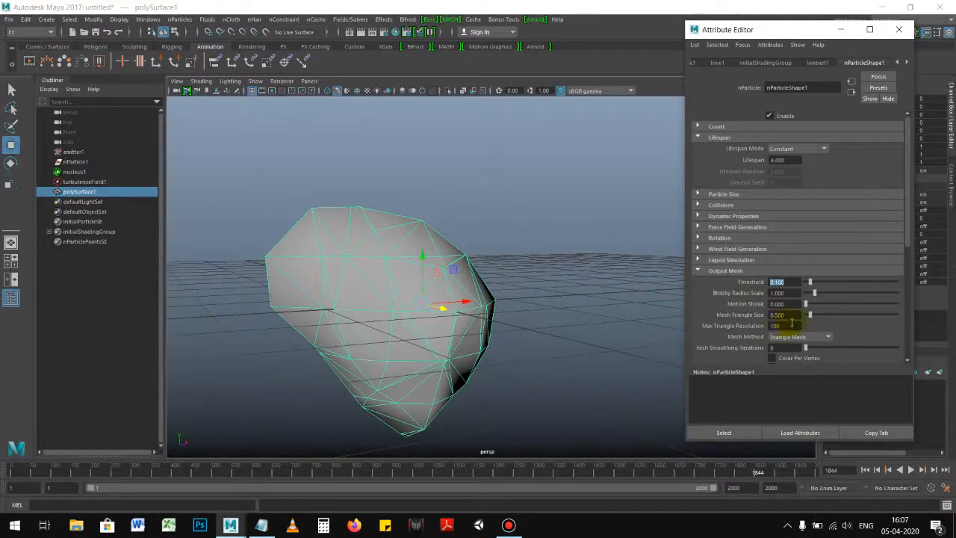
- Play from the first frame and try Mesh Triangle Size values of 0.1 and 0.05 on the output mesh, settling on 0.1
left_click(865, 469)
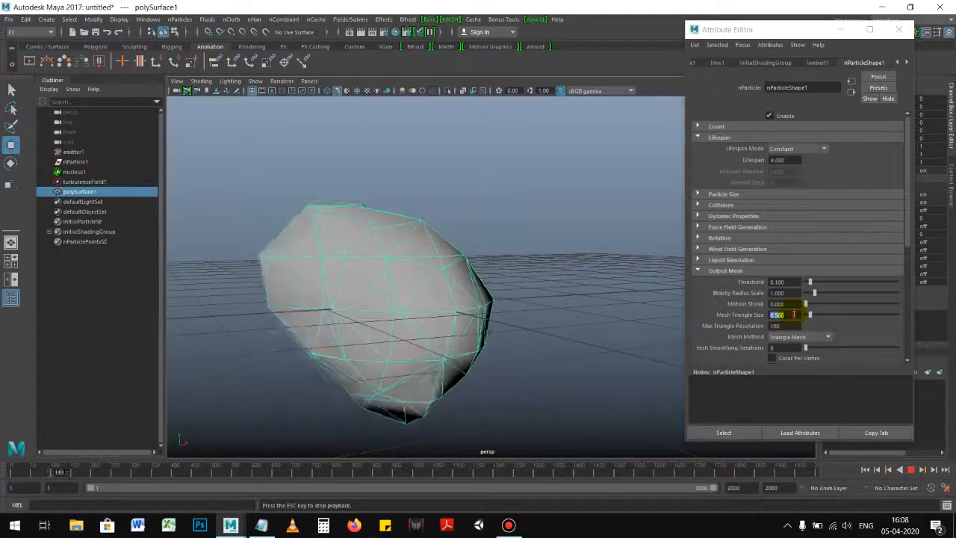
type(".1")
key("Return")
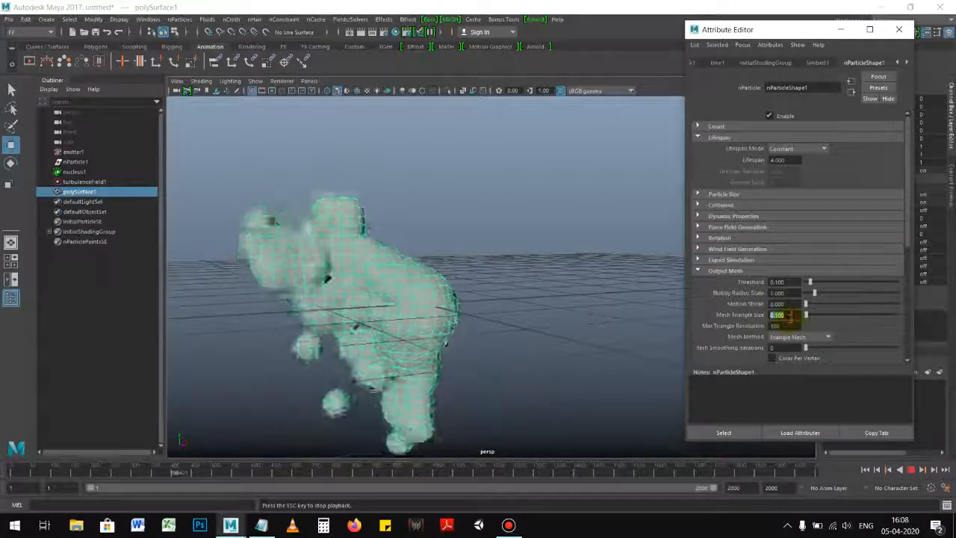
type(".05")
key("Return")
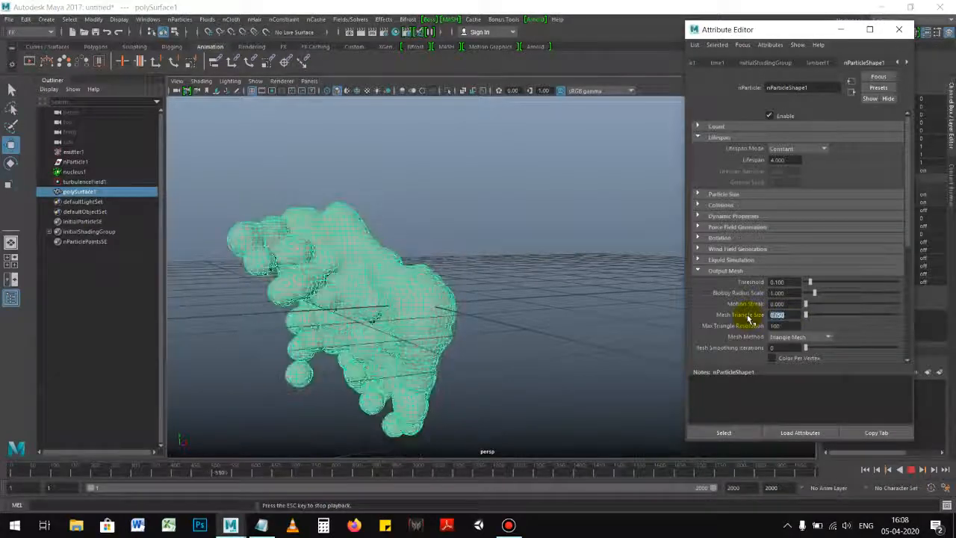
left_click(555, 250)
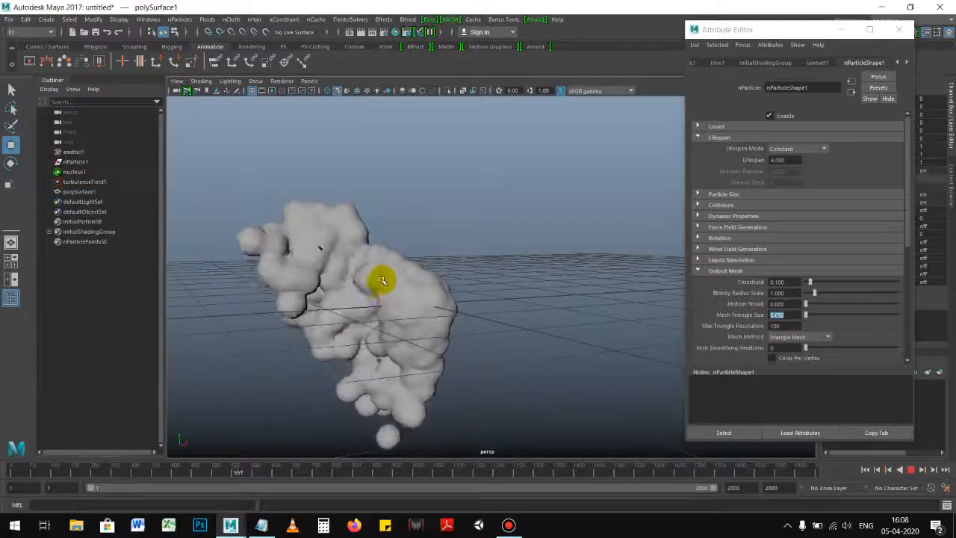
mouse_move(411, 277)
left_mouse_down("alt")
mouse_move(367, 299)
mouse_move(396, 298)
mouse_move(379, 231)
mouse_move(287, 144)
mouse_move(426, 288)
left_mouse_up("alt")
left_click(474, 272)
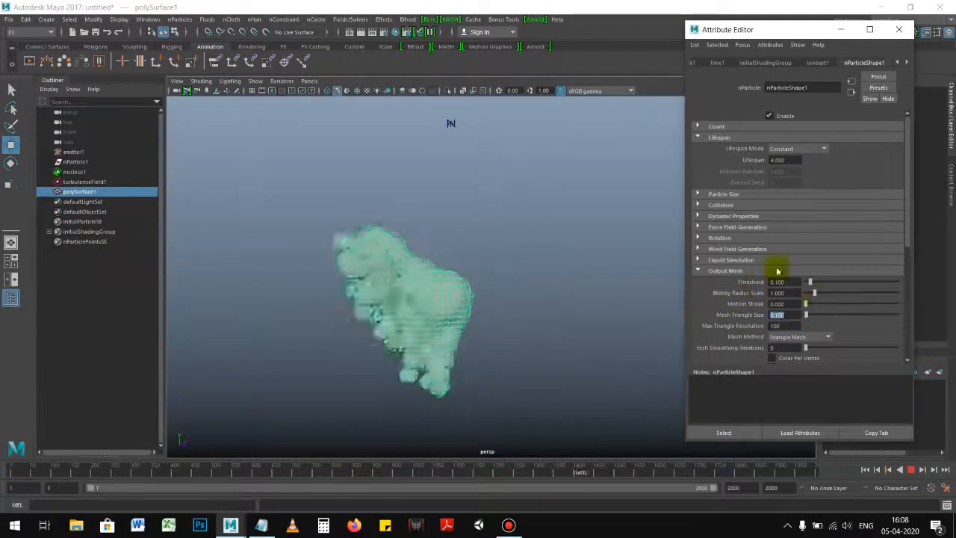
left_click_drag(543, 265, 542, 262, "alt")
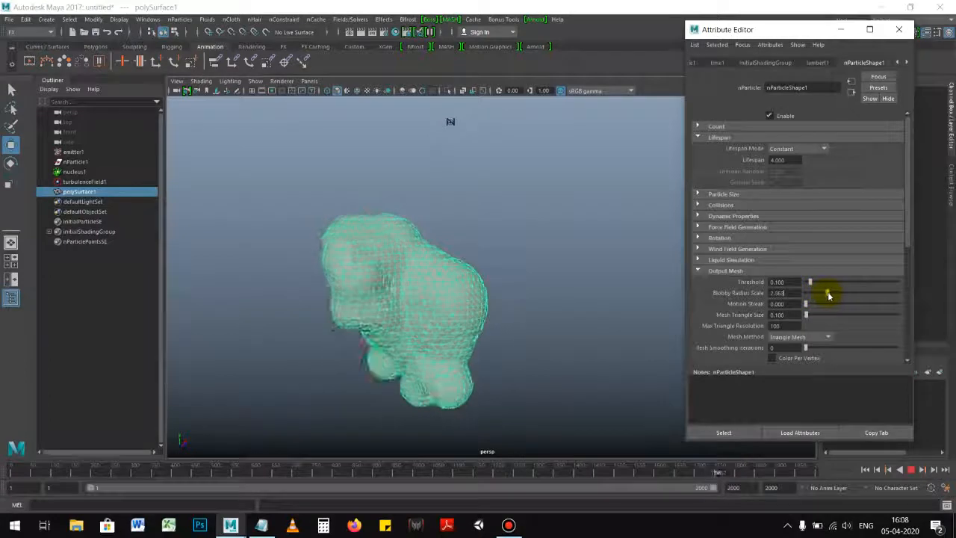
- Reduce the Blobby Radius Scale to about 0.495 during playback and inspect the deselected mesh
left_click_drag(825, 295, 811, 297)
left_click(439, 314)
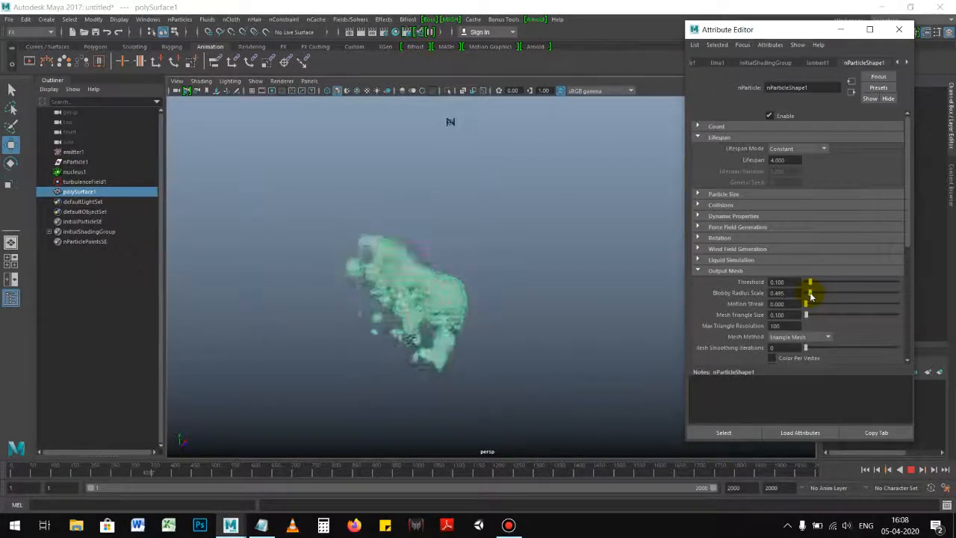
left_click(597, 286)
left_click_drag(429, 284, 540, 273, "alt")
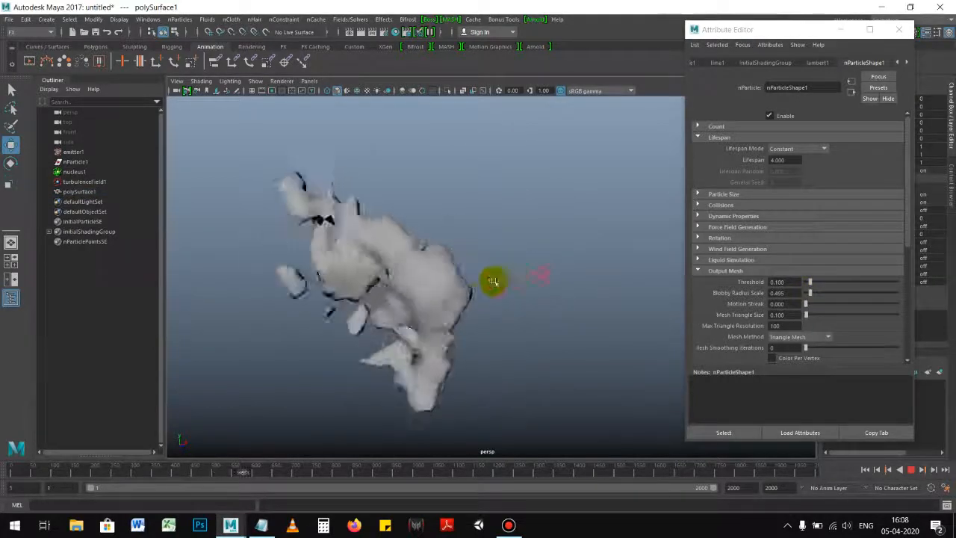
left_click(442, 301)
- Try smaller Blobby Radius Scale values of 0.3 and 0.1 on the output mesh, and settle on 0.8
left_click_drag(792, 294, 731, 291)
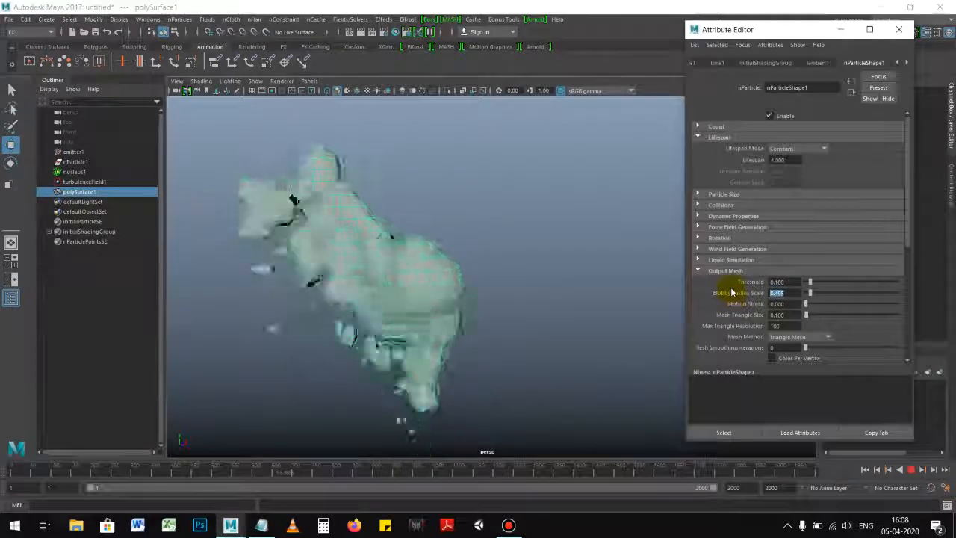
type(".3")
key("Return")
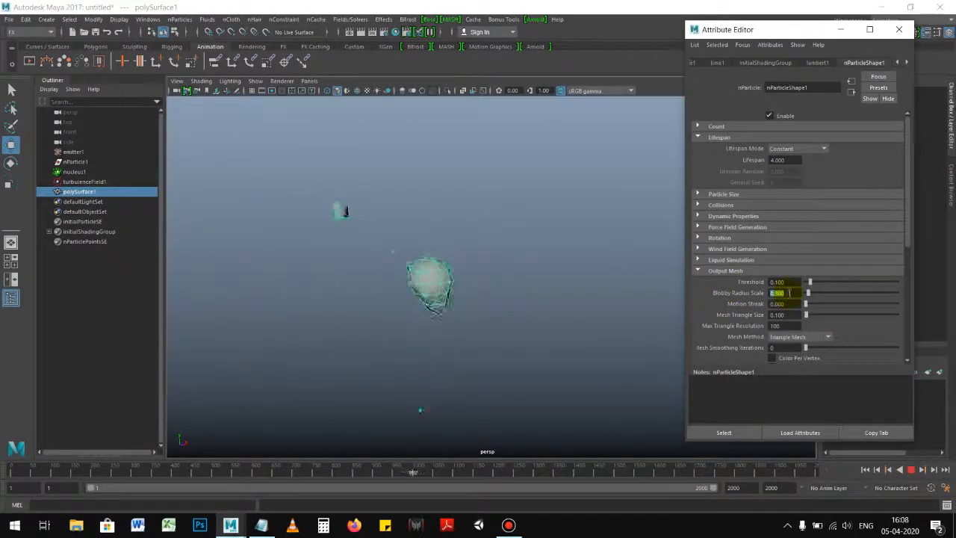
type(".")
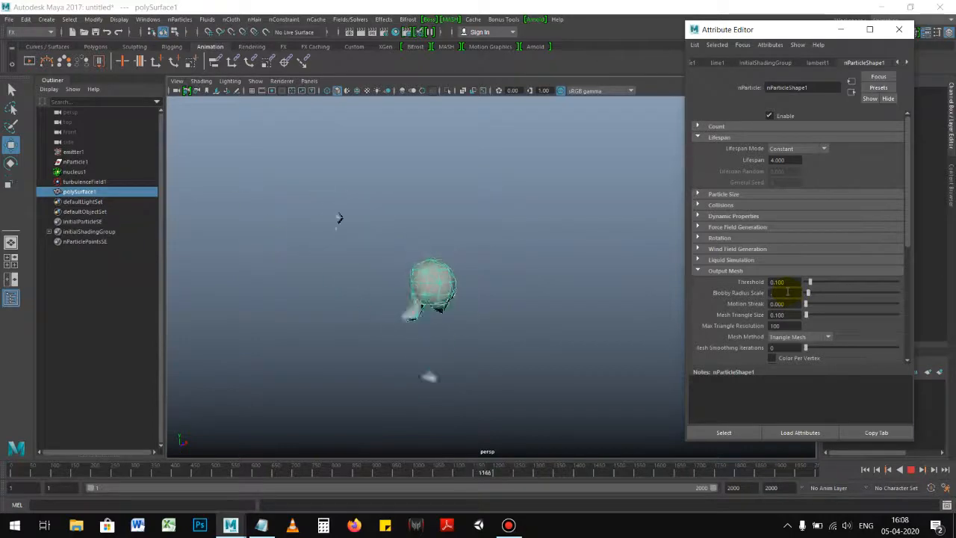
type("8")
key("Return")
left_click(446, 288)
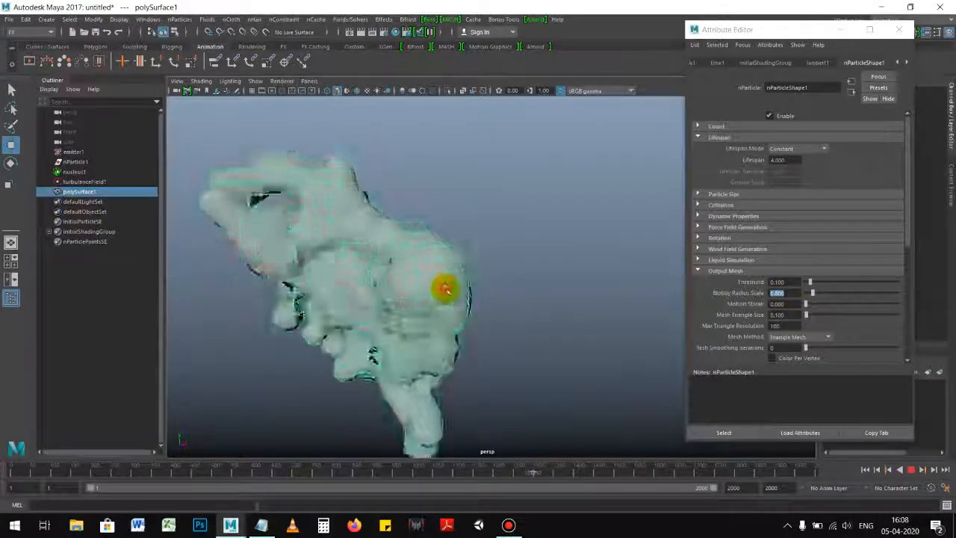
left_click(521, 300)
left_click(454, 286)
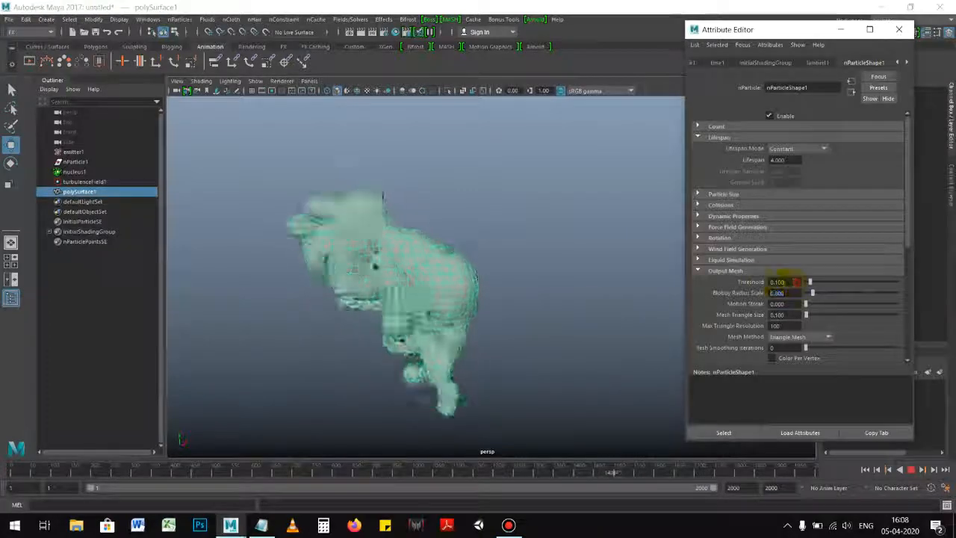
- Raise the output mesh's Threshold to about 0.374 during playback and inspect the deselected surface
left_click_drag(790, 282, 762, 283)
left_click(813, 283)
mouse_move(828, 281)
left_mouse_down()
mouse_move(845, 279)
mouse_move(810, 282)
mouse_move(838, 283)
mouse_move(820, 288)
left_mouse_up()
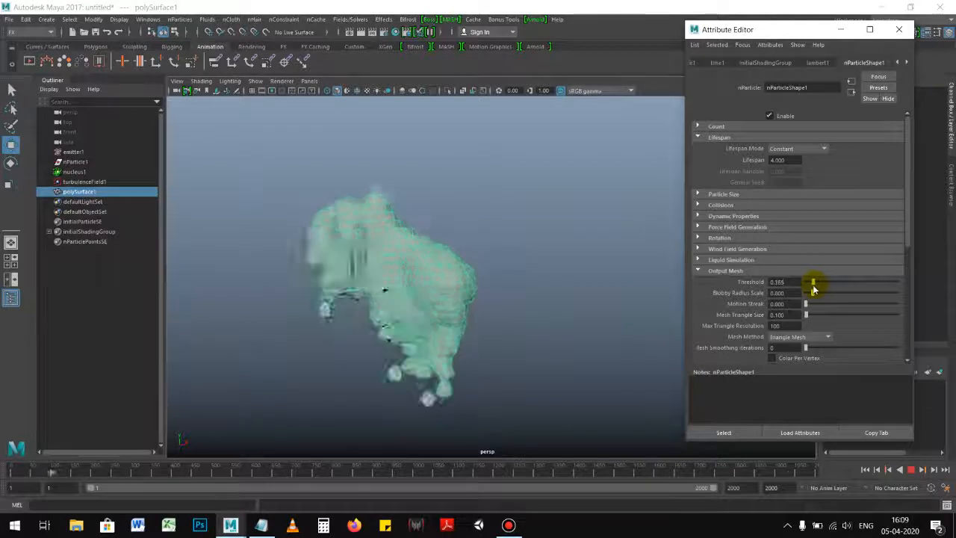
left_click_drag(823, 289, 823, 289)
left_click(571, 291)
mouse_move(471, 359)
left_mouse_down("alt")
mouse_move(563, 333)
mouse_move(513, 350)
mouse_move(568, 293)
mouse_move(540, 290)
mouse_move(567, 313)
mouse_move(549, 312)
mouse_move(582, 320)
mouse_move(561, 313)
left_mouse_up("alt")
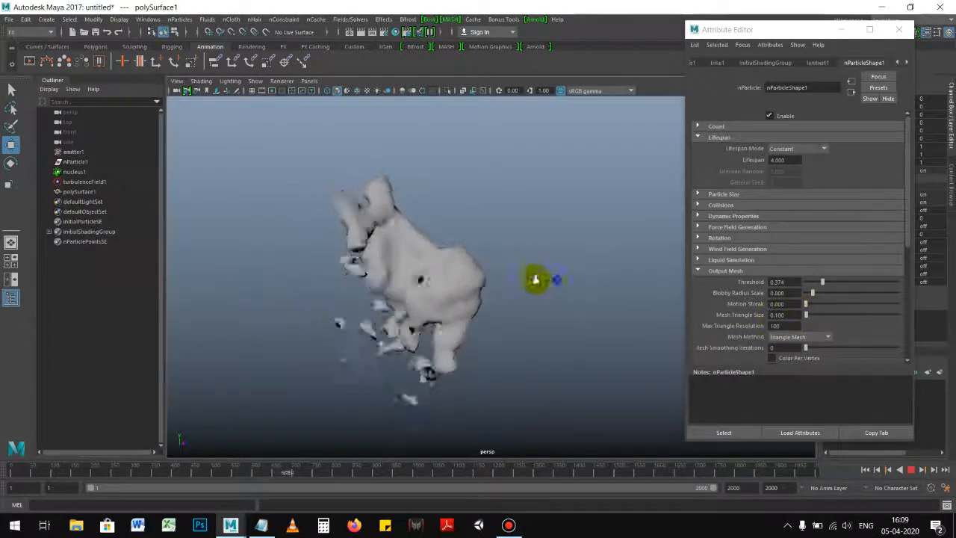
- Raise Motion Streak to about 9.231, inspect the mesh up close, and lower the Blobby Radius Scale to about 0.440
left_click(808, 304)
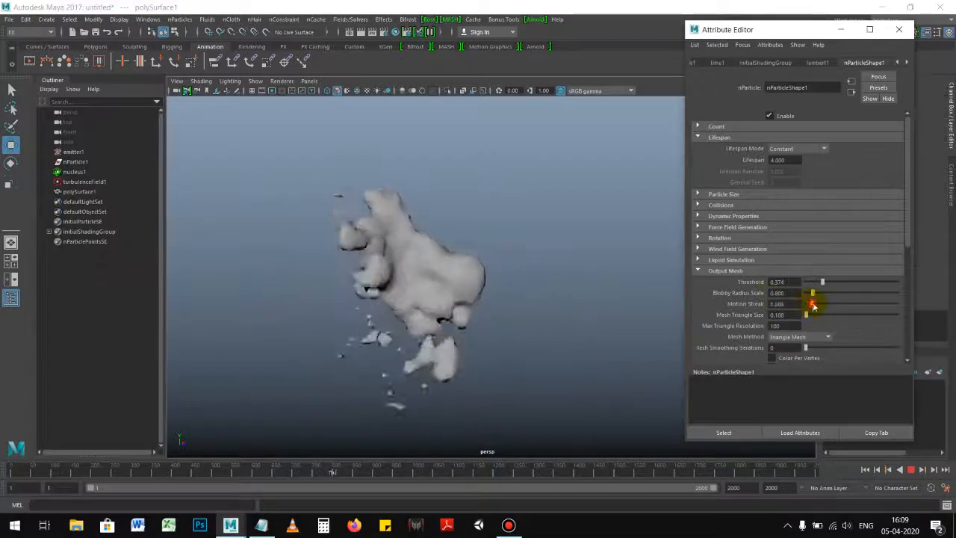
left_click_drag(821, 306, 857, 308)
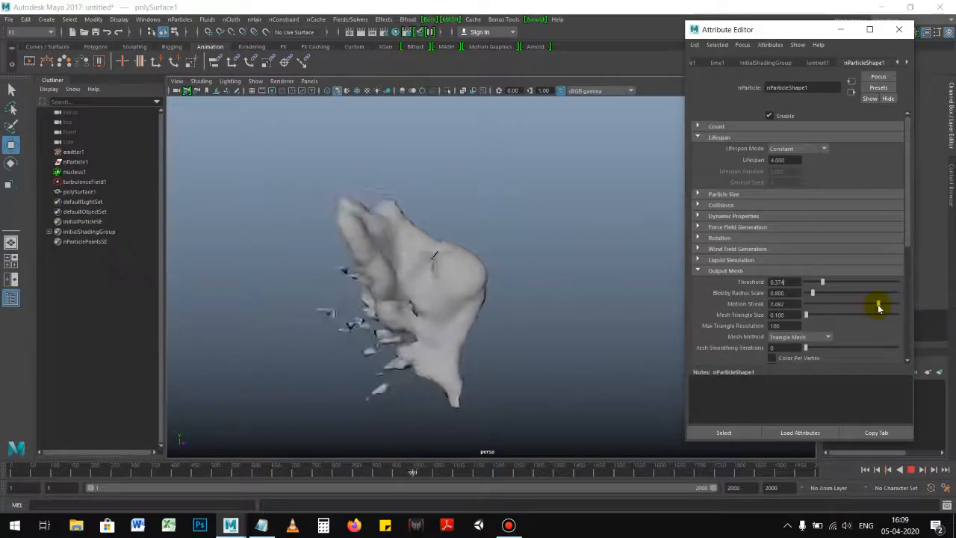
left_click_drag(884, 307, 889, 305)
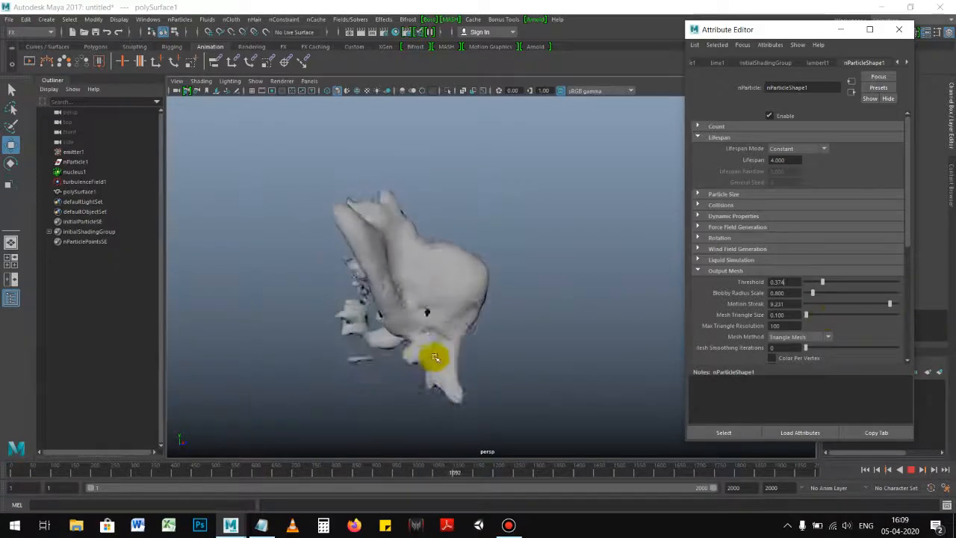
right_click_drag(311, 363, 488, 321, "alt")
left_click_drag(489, 320, 384, 281, "alt")
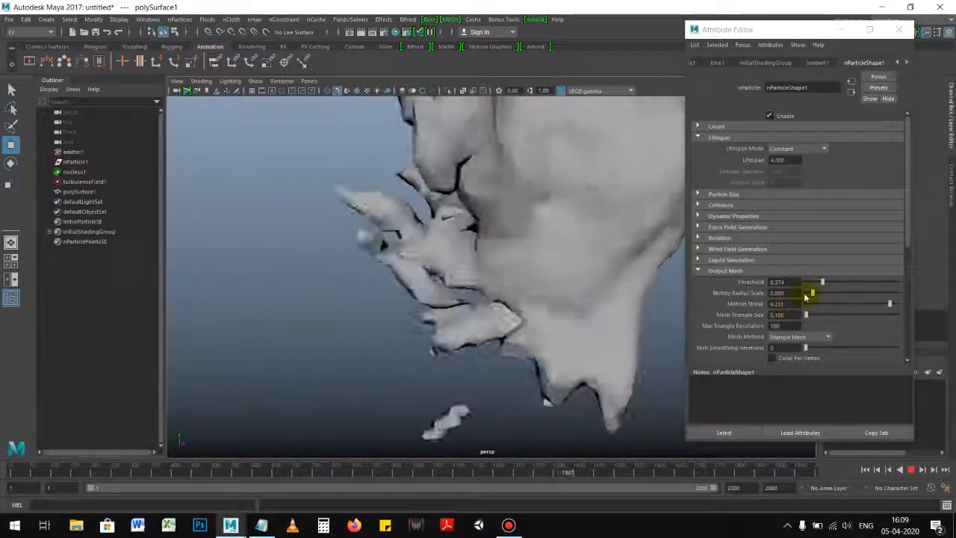
left_click_drag(816, 297, 809, 293)
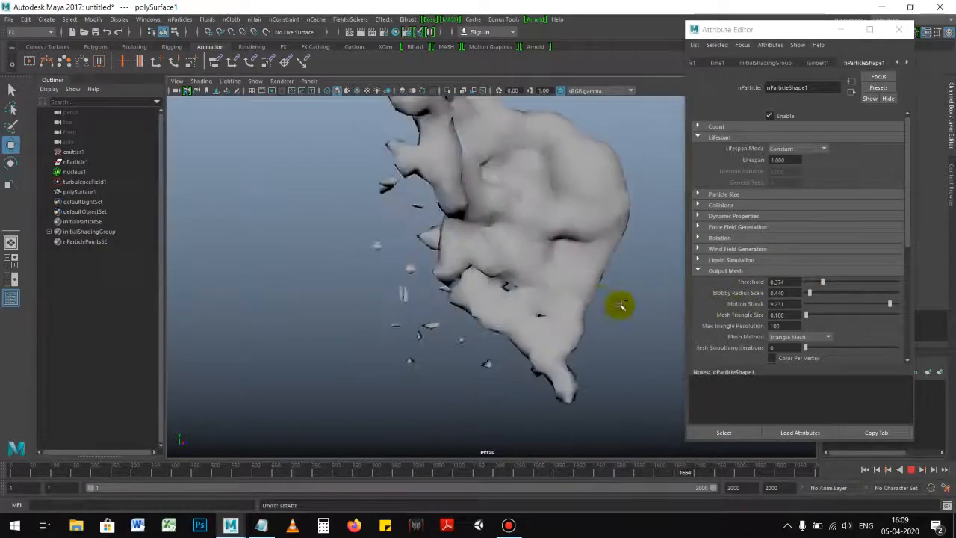
- Stop playback and undo the latest Blobby Radius Scale, Motion Streak and Threshold changes on the particle mesh
key("ctrl+z")
left_click(911, 471)
left_click(516, 311)
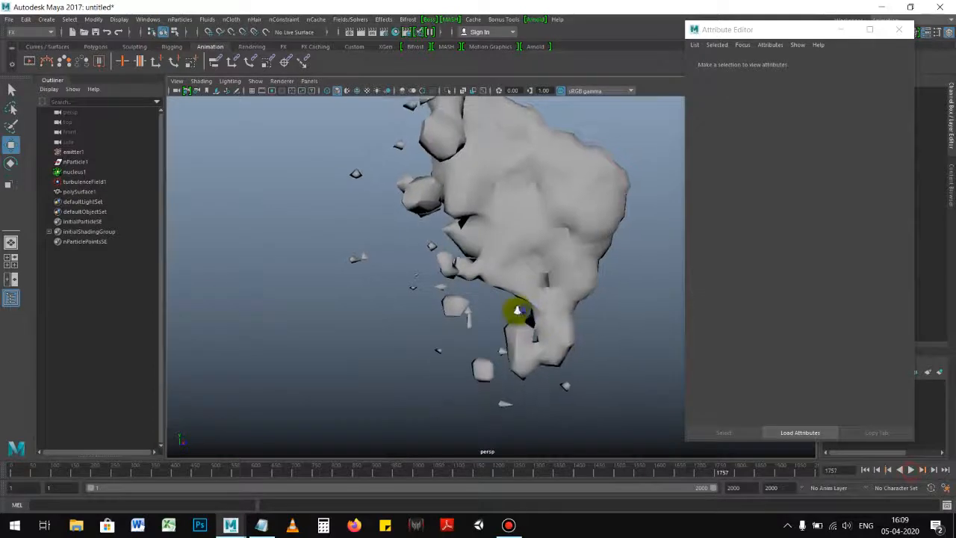
left_click(510, 235)
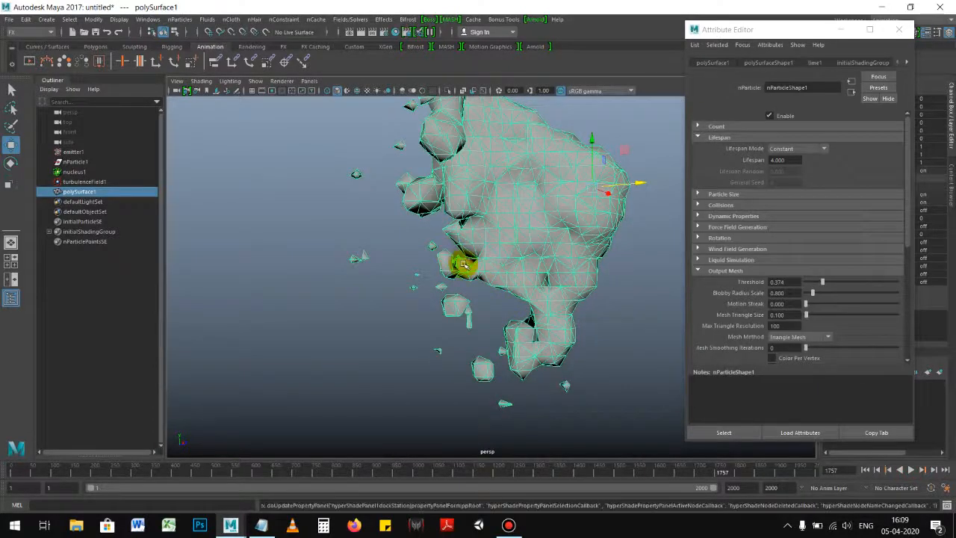
key("ctrl+z")
key("ctrl+z")
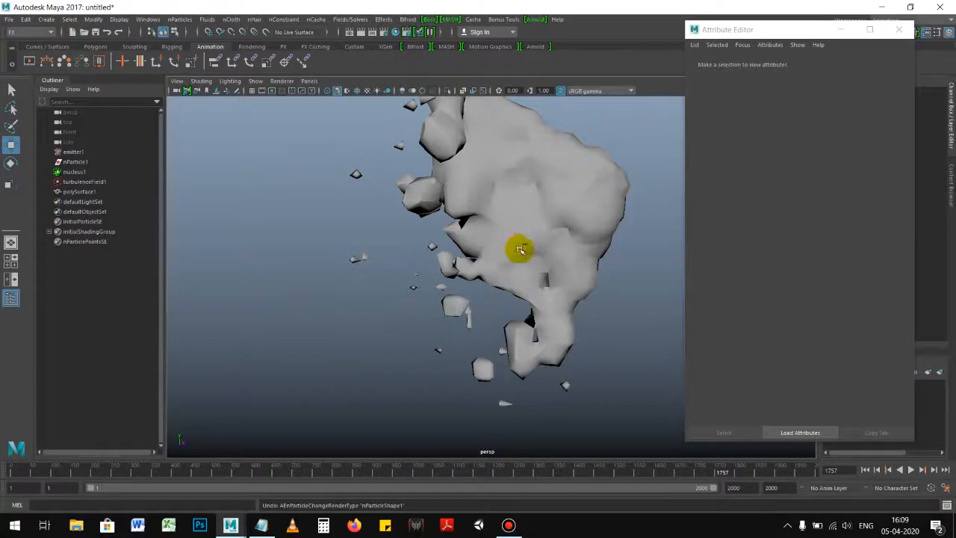
left_click(521, 250)
key("ctrl+z")
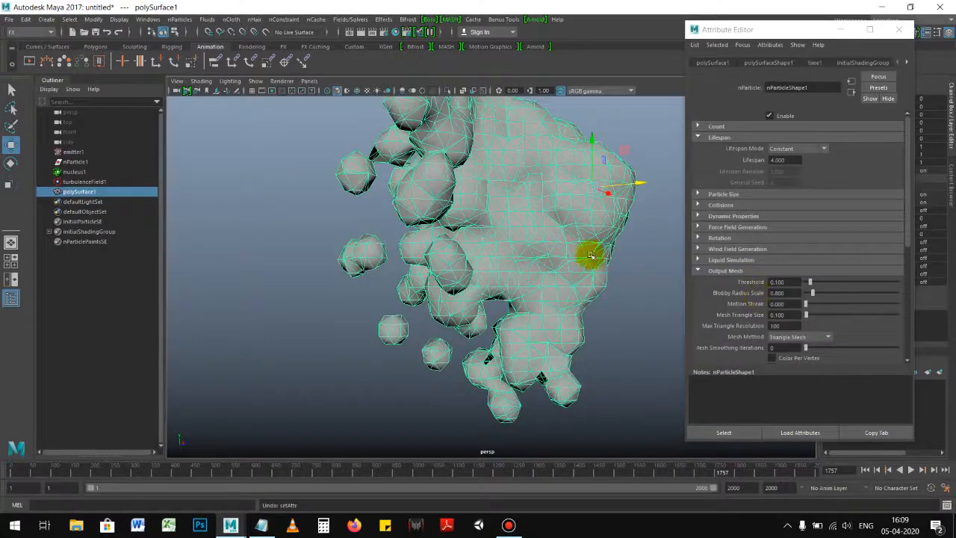
- Set the output mesh's Threshold to 0.2 and then to 0.3 with playback stopped
left_click(784, 282)
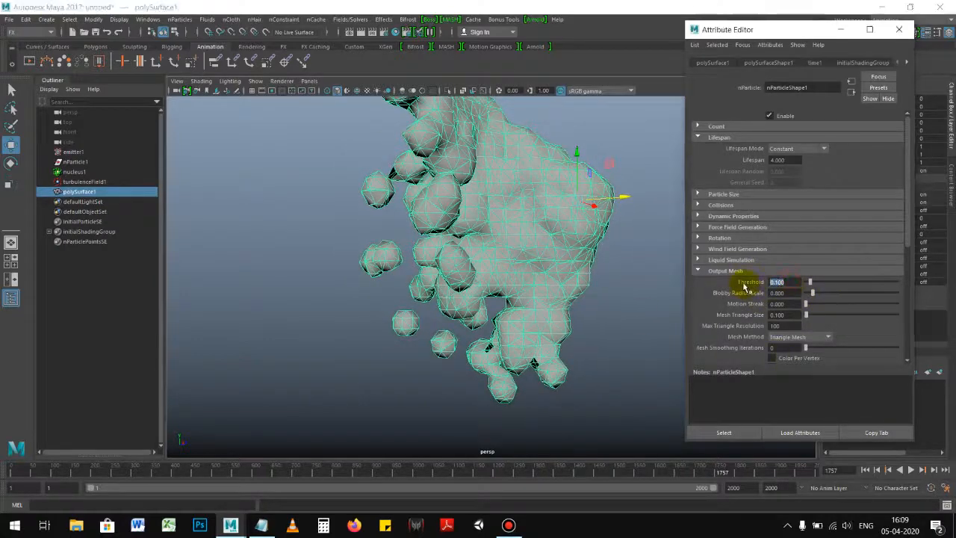
type("0.2")
key("Return")
left_click(791, 281)
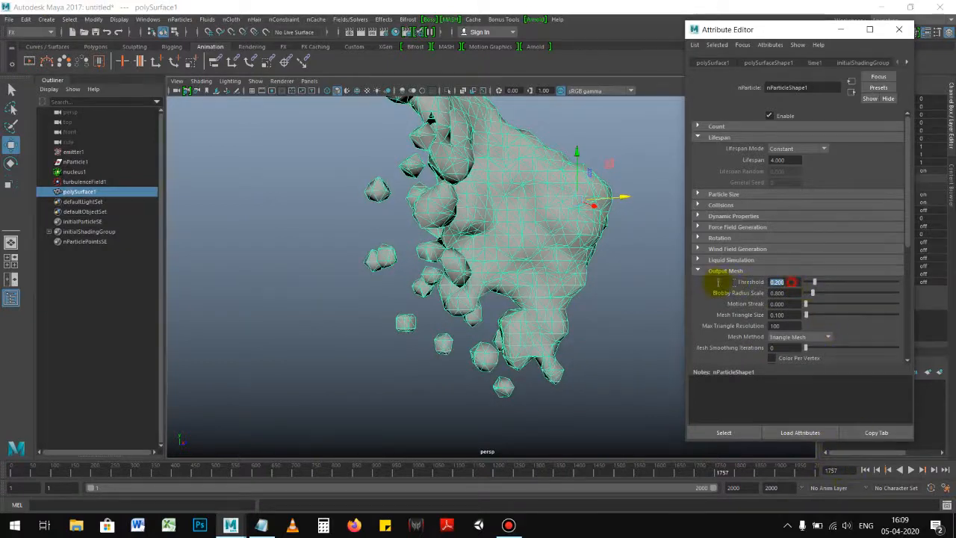
type(".3")
key("Return")
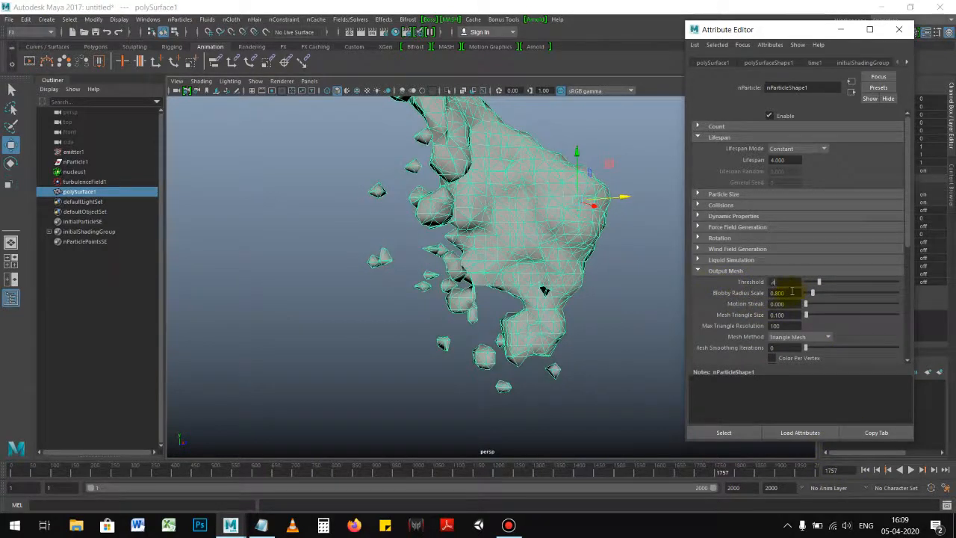
- Try Threshold values of 0.4 and 1 on the output mesh, and settle on 0.5
type(".4")
key("Return")
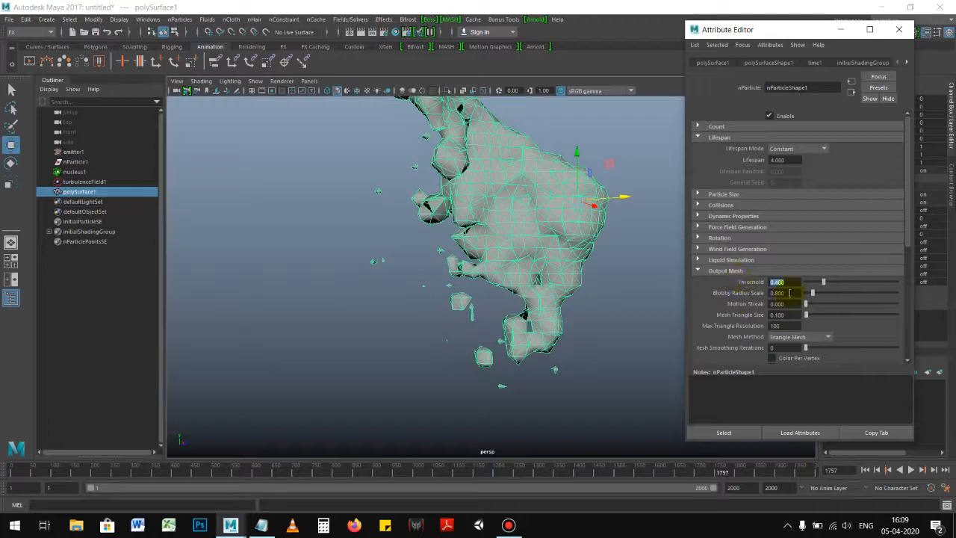
type("1")
key("Return")
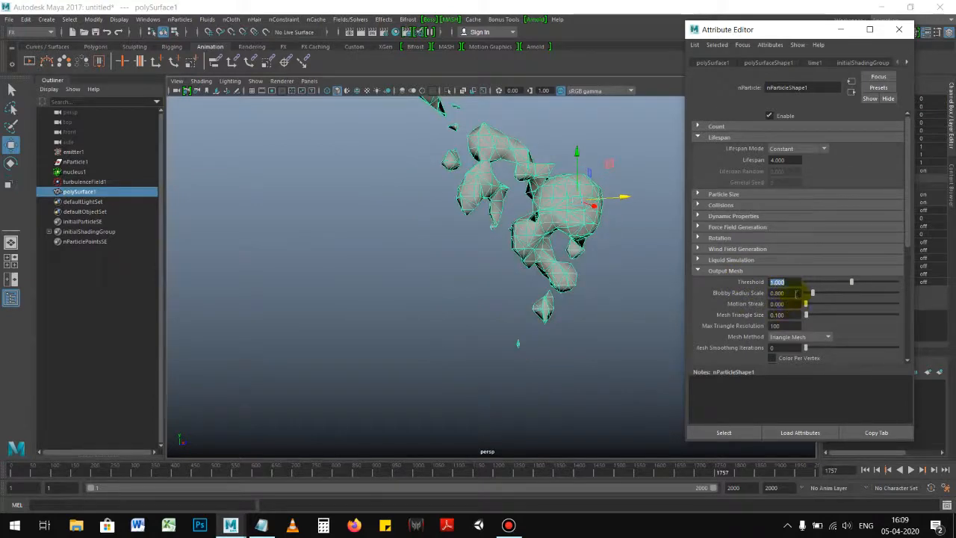
type(".5")
key("Return")
- Replay the simulation from the start and try Motion Streak values of about 4.231, 0.55 and 10 on the output mesh
left_click(865, 469)
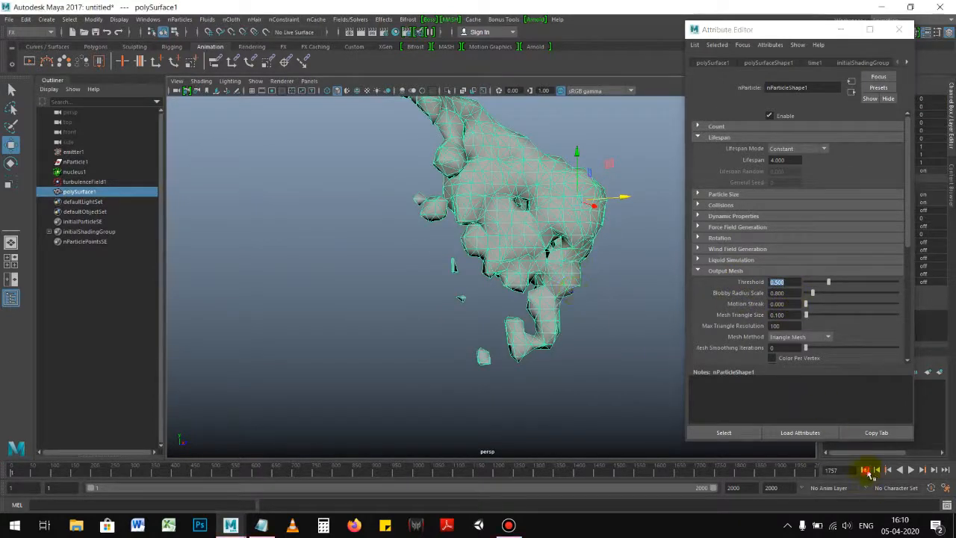
left_click(911, 469)
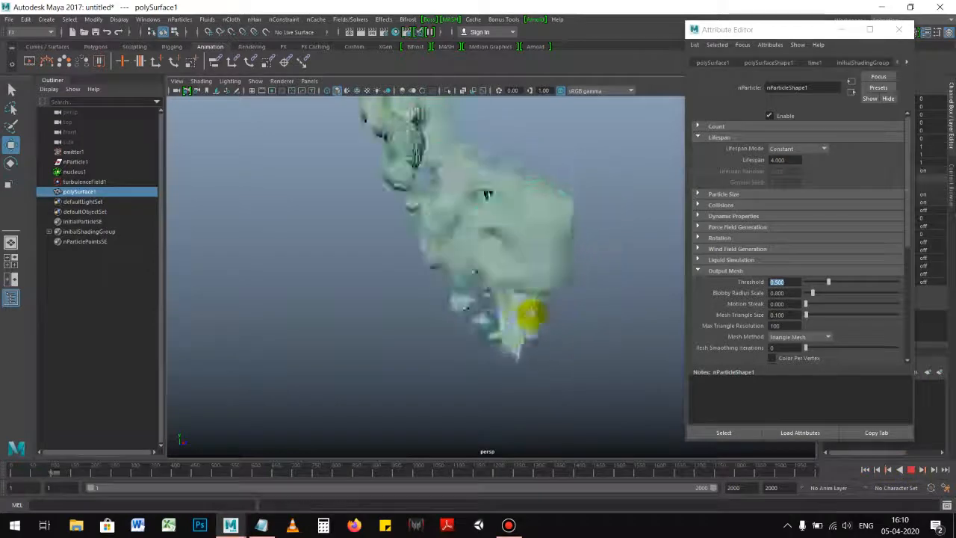
left_click(790, 304)
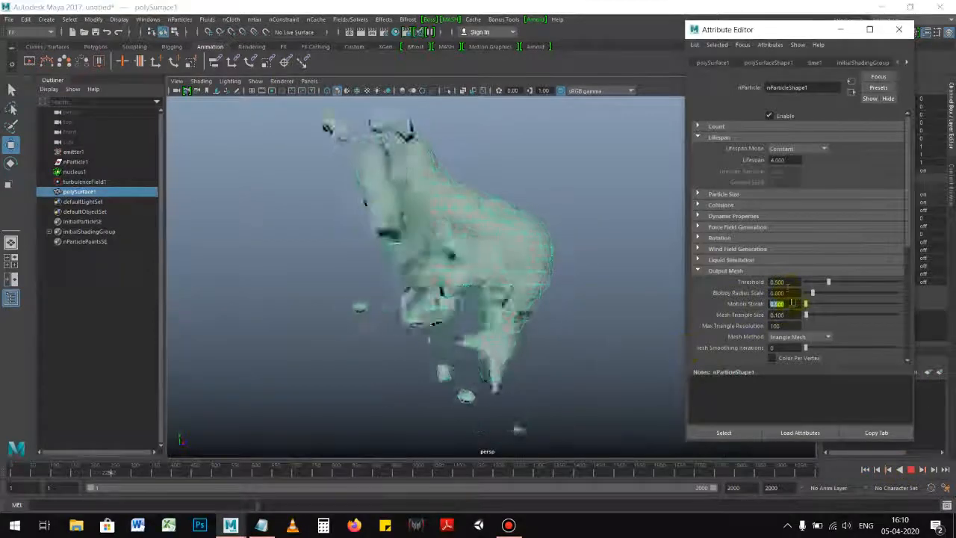
left_click_drag(807, 306, 835, 306)
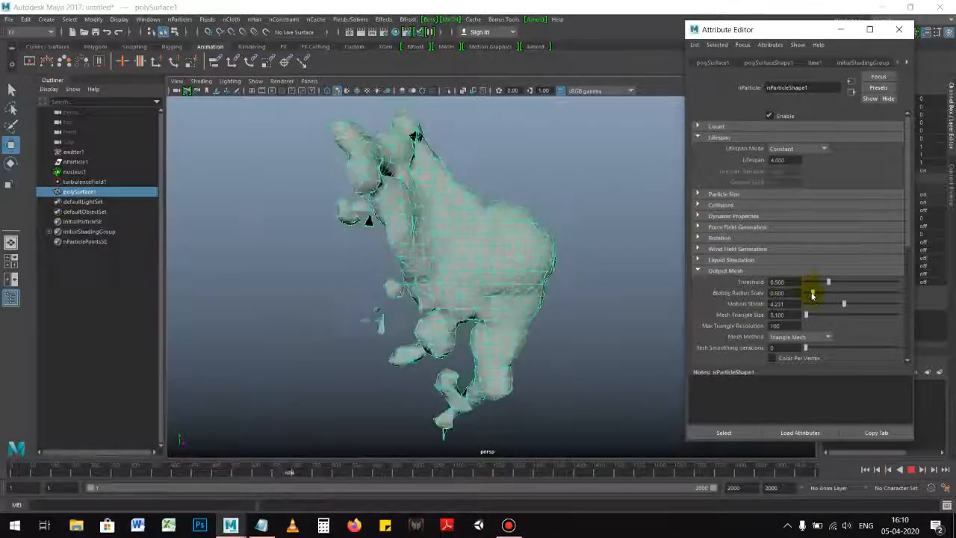
left_click_drag(815, 309, 812, 309)
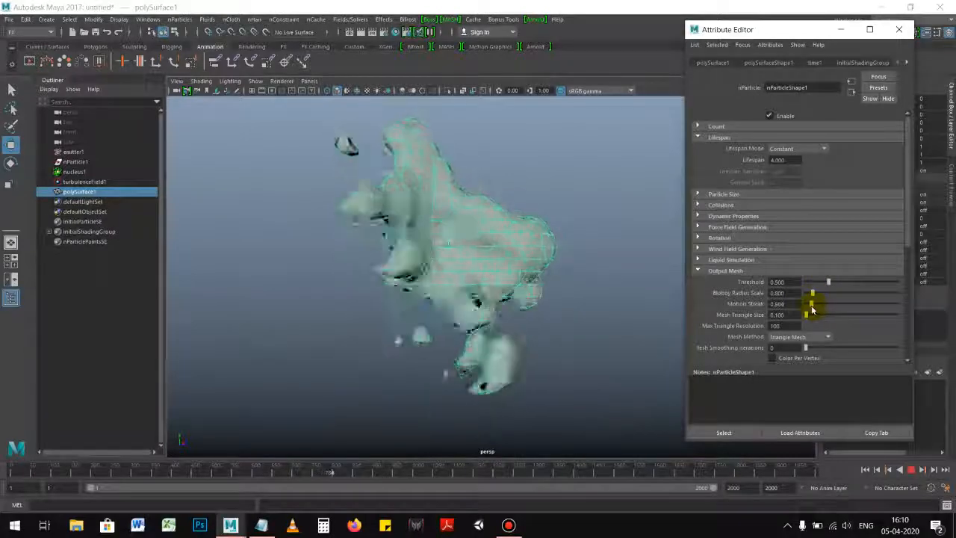
left_click(582, 304)
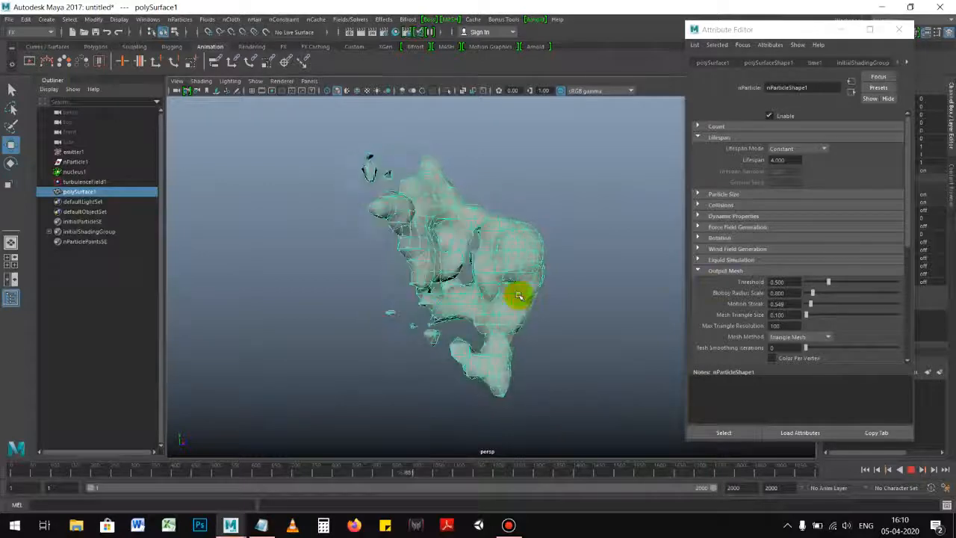
left_click(809, 310)
left_click_drag(824, 305, 909, 307)
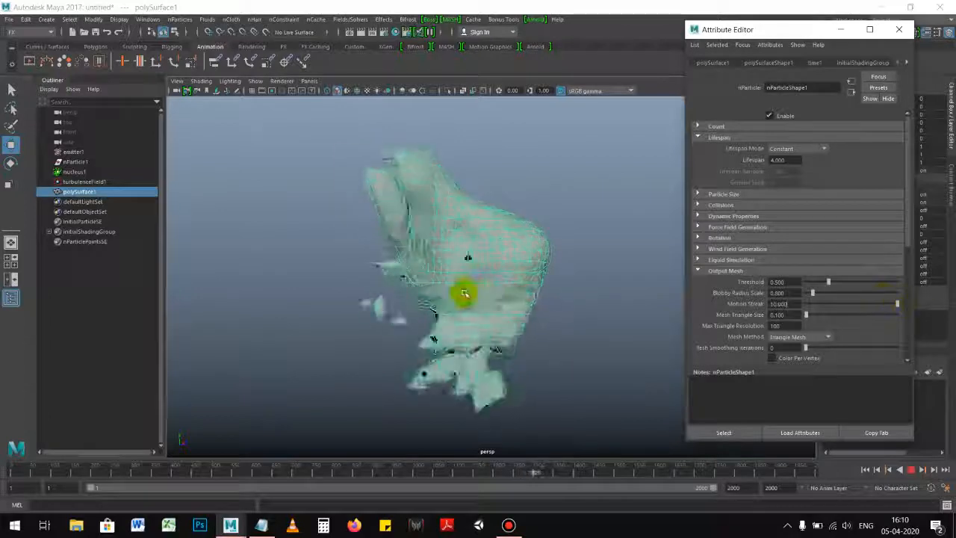
left_click(480, 299)
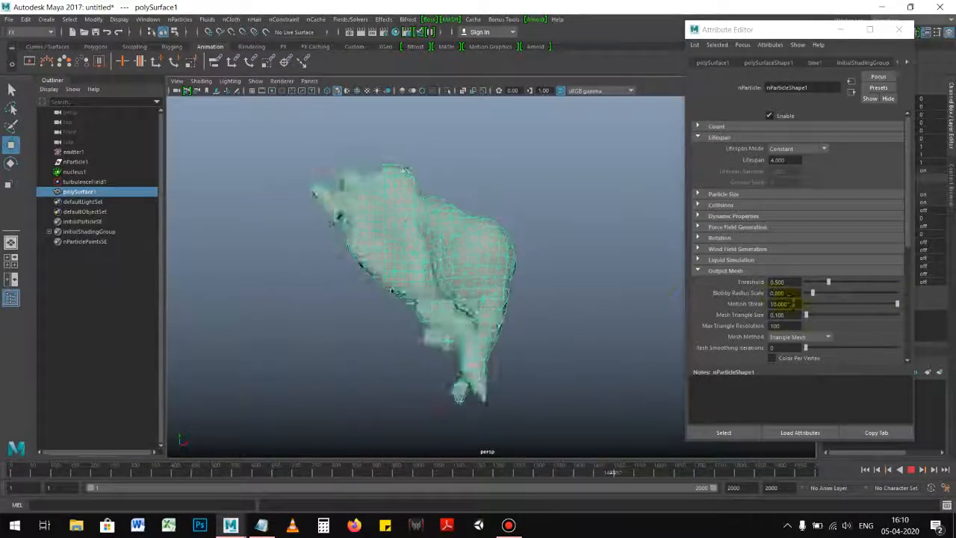
- Set the output mesh's Motion Streak to 0, then stop playback and inspect the surface deselected and reselected
left_click(778, 304)
type("0")
key("Return")
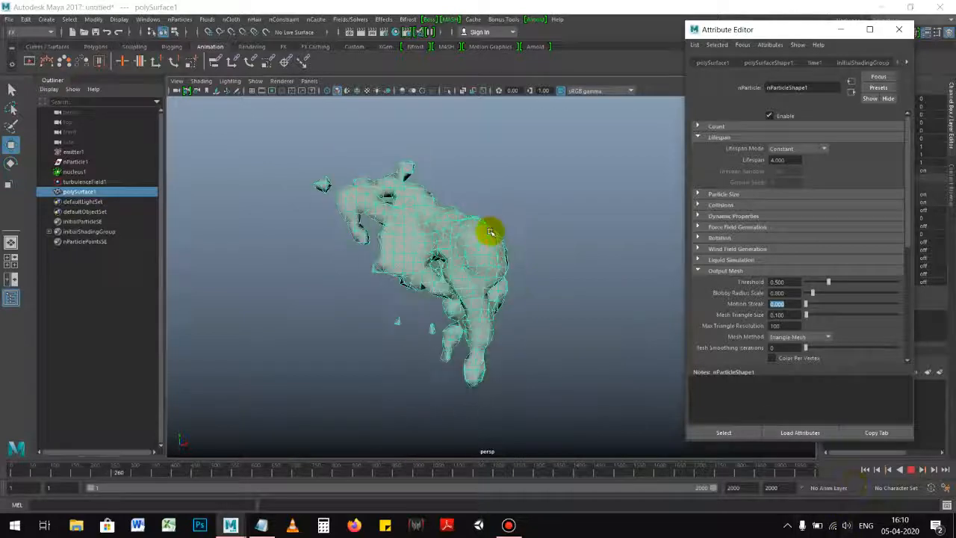
left_click(910, 469)
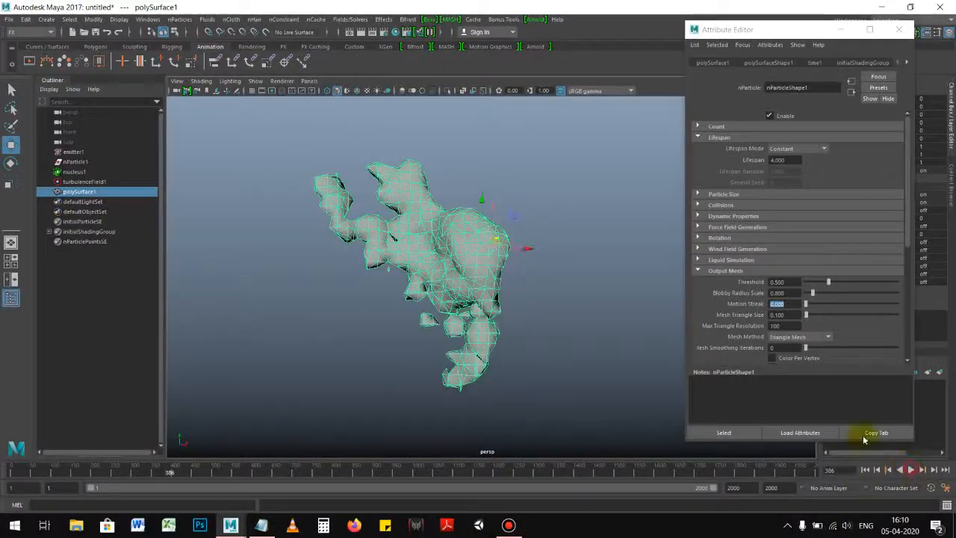
left_click(569, 210)
left_click(454, 251)
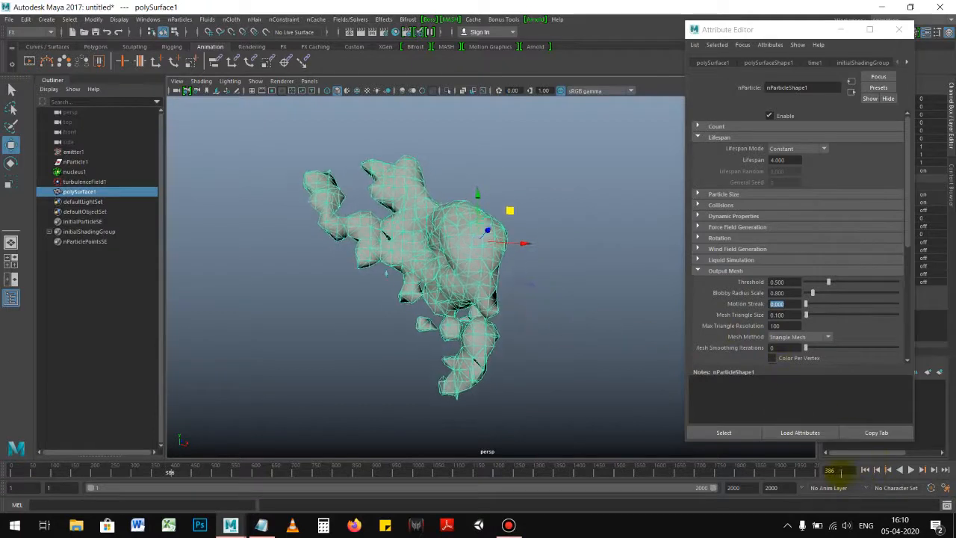
- Replay the simulation and set the output mesh's Mesh Smoothing Iterations to 1
left_click(909, 469)
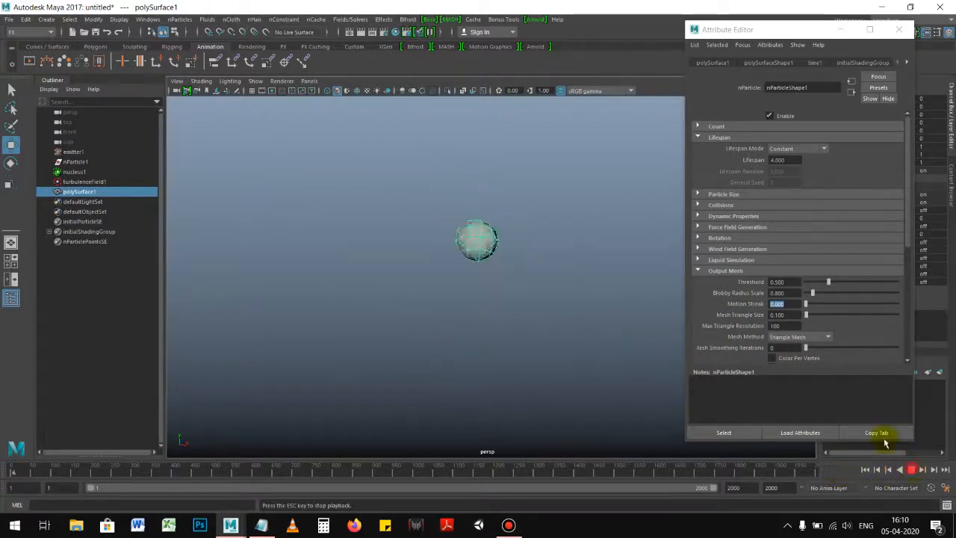
left_click_drag(779, 348, 742, 353)
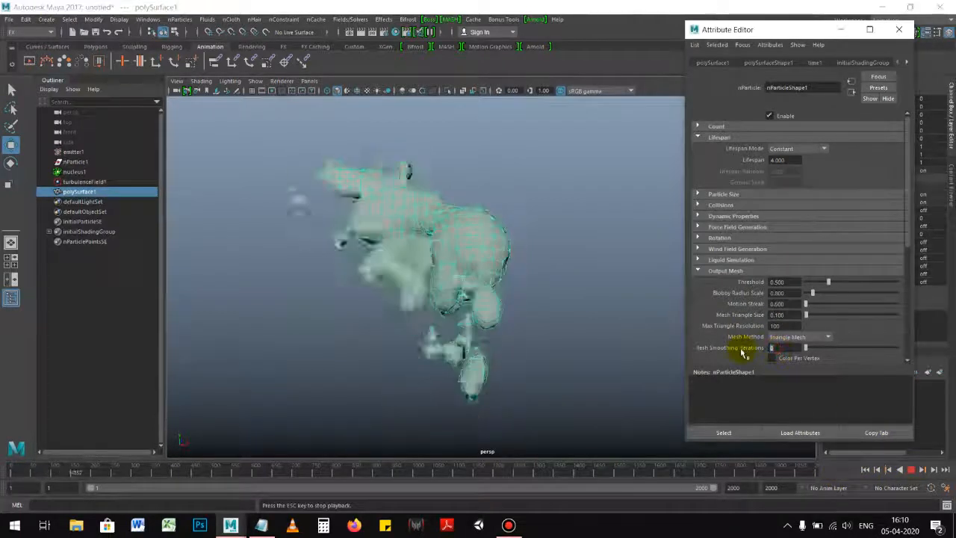
type("1")
key("Return")
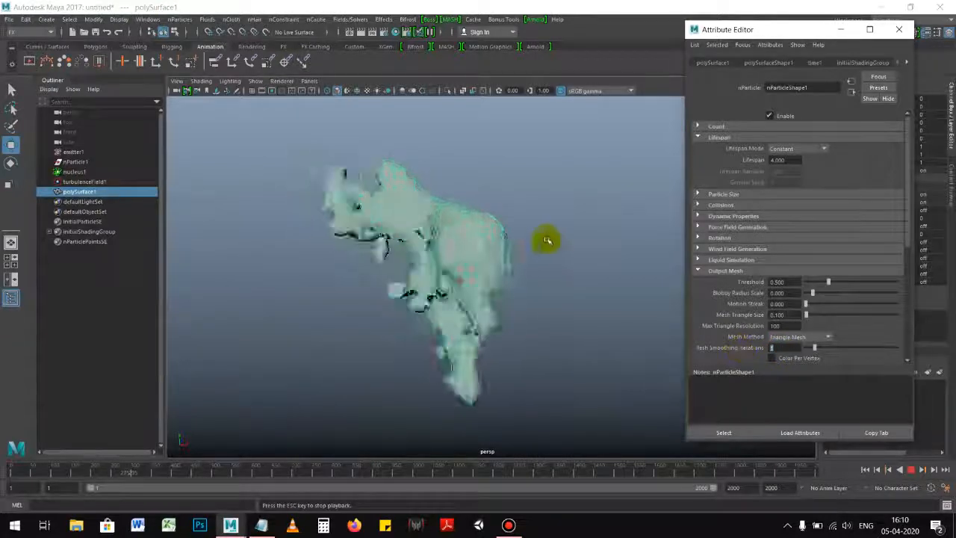
left_click_drag(549, 241, 557, 258, "alt")
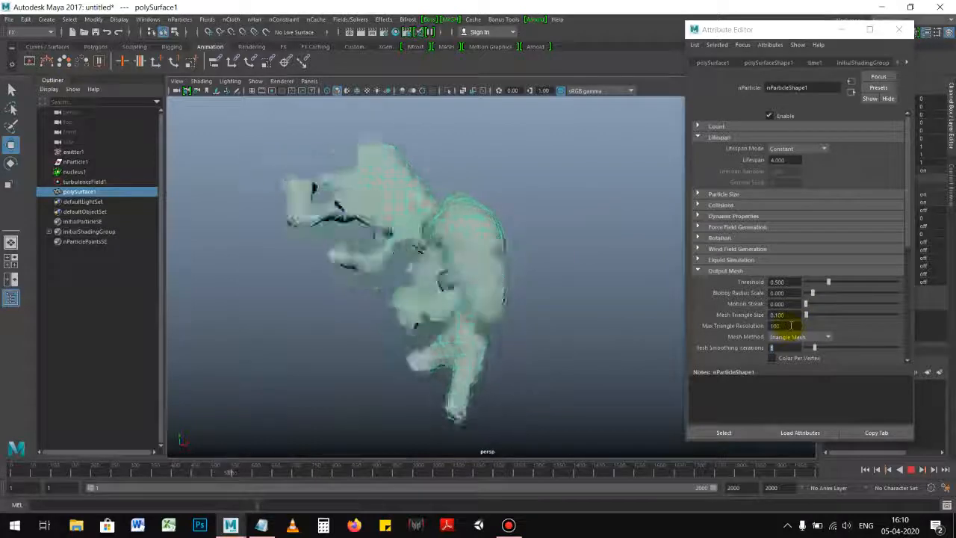
- Try a Max Triangle Resolution of 50 on the output mesh and return it to 100
left_click_drag(796, 327, 647, 336)
type("50")
key("Return")
type("100")
key("Return")
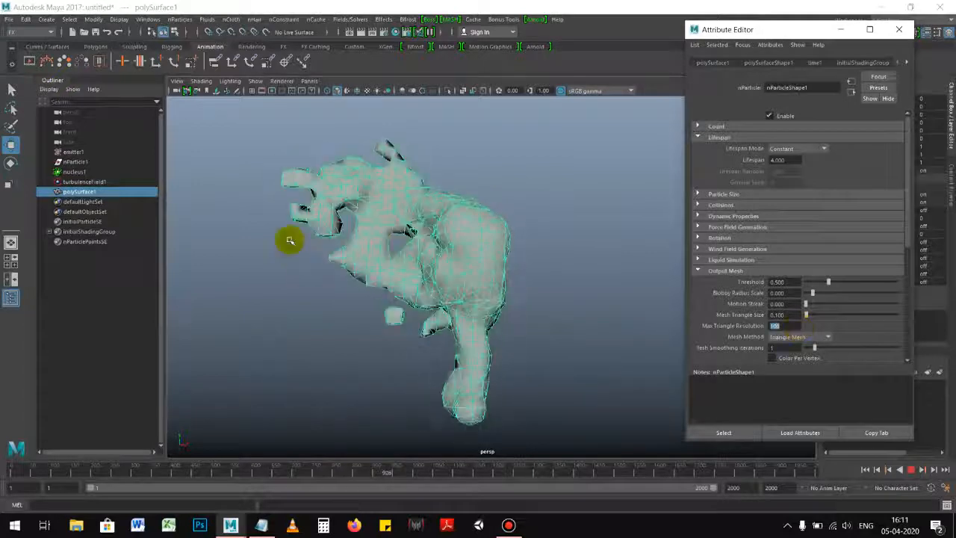
- Inspect the smoothed surface with playback stopped and the mesh deselected, play briefly, and reselect the mesh
right_click_drag(475, 242, 400, 239, "alt")
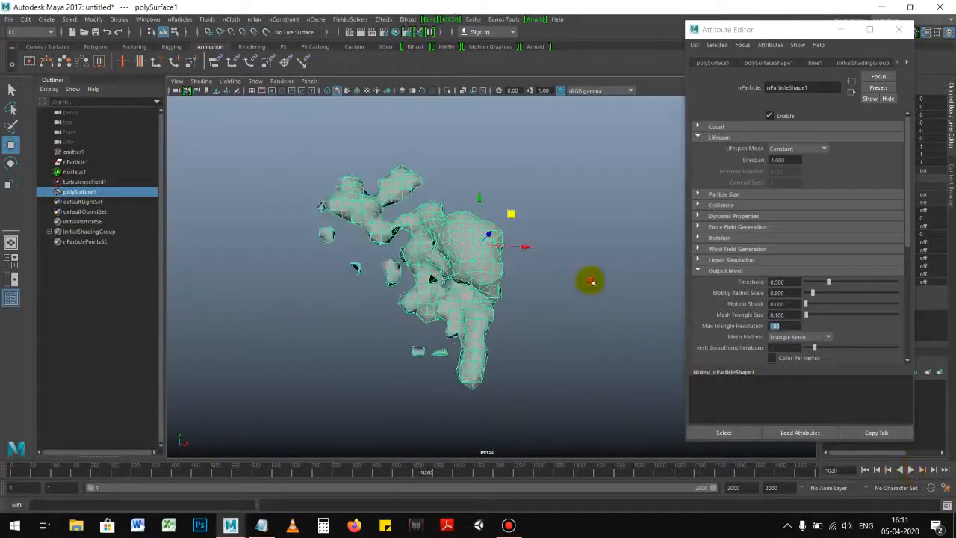
left_click(587, 277)
left_click(531, 290)
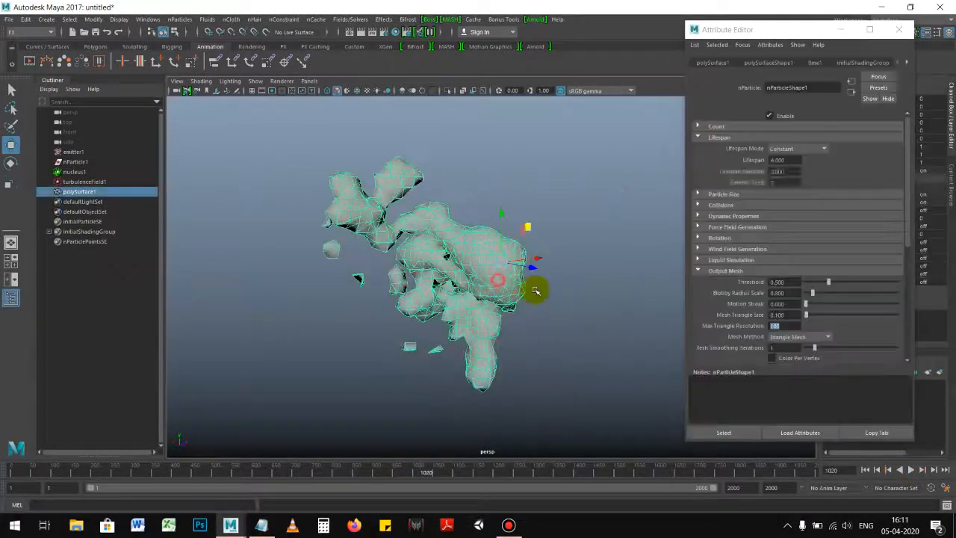
left_click(587, 313)
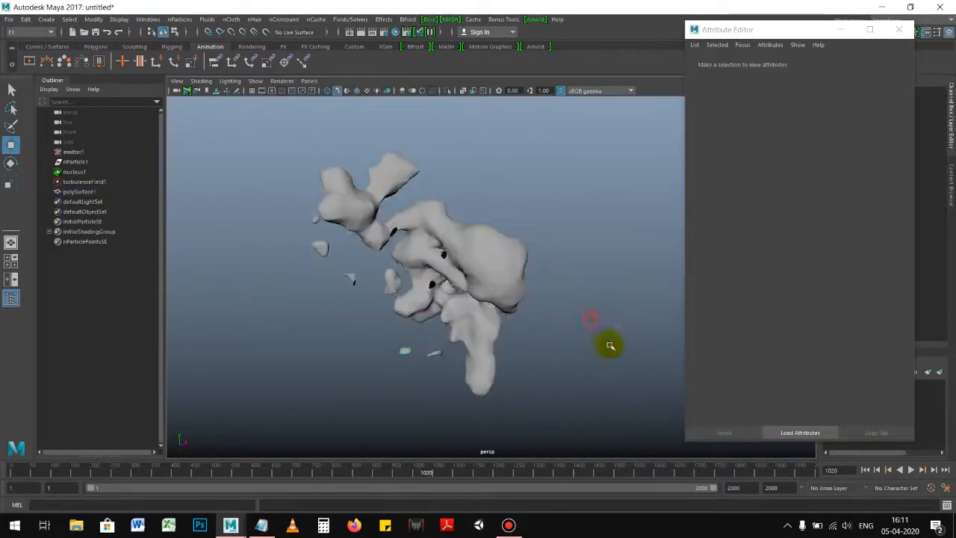
left_click(911, 470)
left_click(911, 470)
left_click(533, 288)
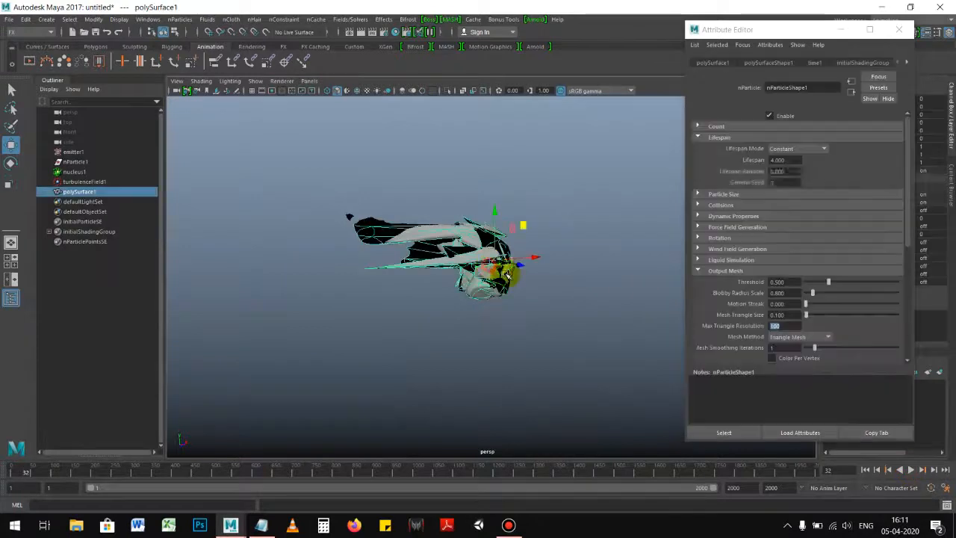
- Replay the simulation from the first frame, check the smoothed mesh selected and deselected, and stop playback
left_click(865, 470)
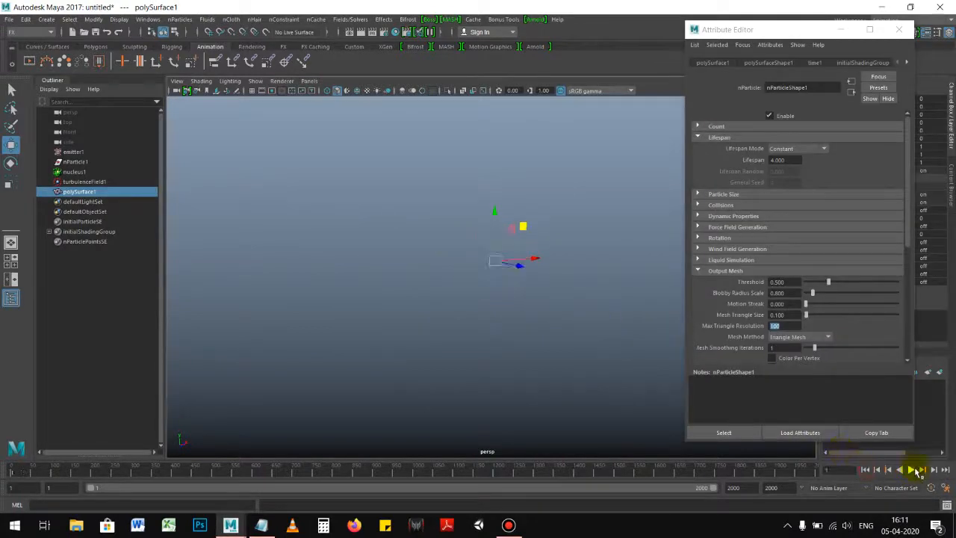
left_click(911, 471)
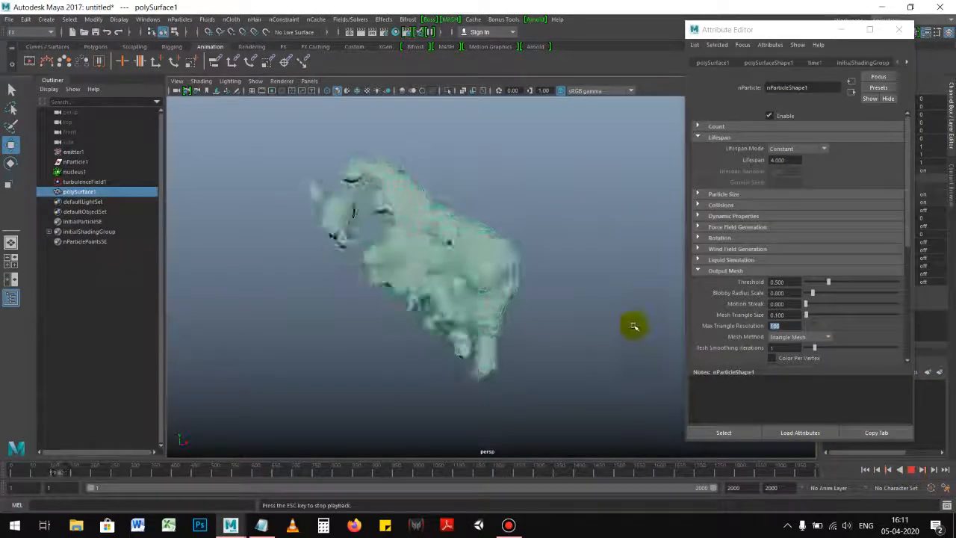
left_click(495, 324)
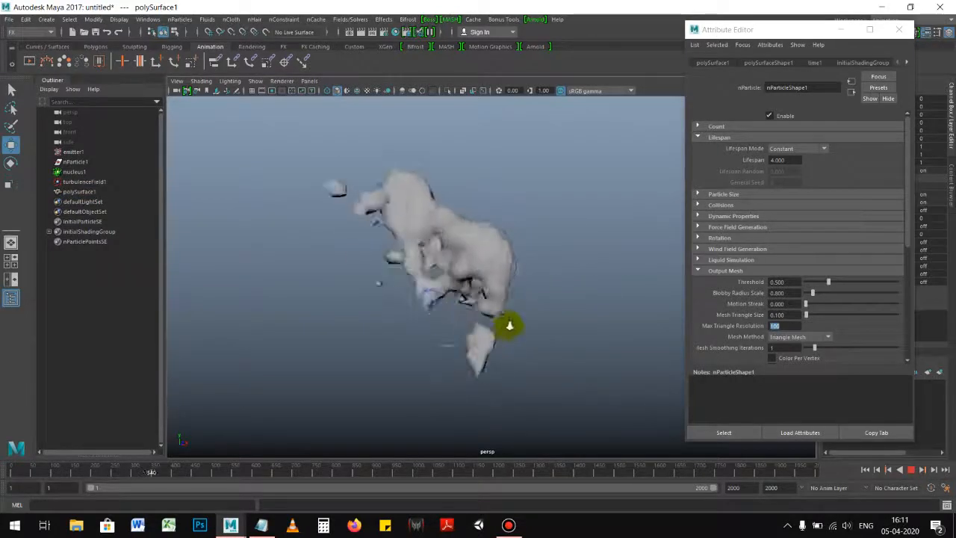
left_click(508, 264)
left_click(910, 469)
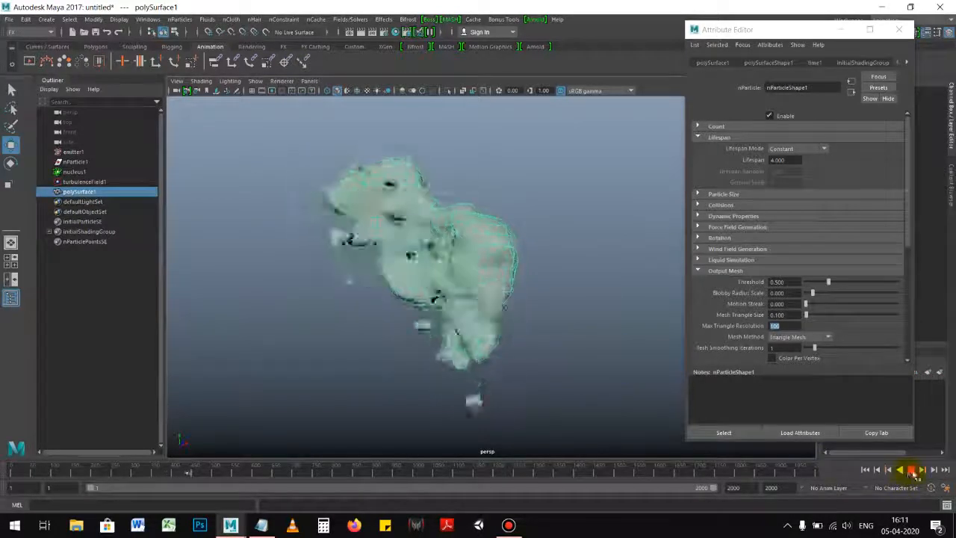
scroll(552, 275, "down", 5)
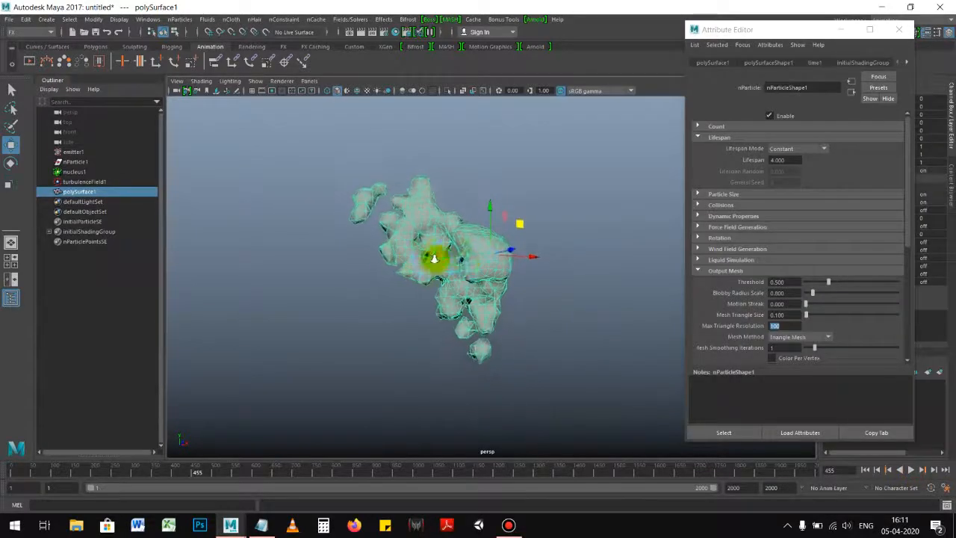
scroll(354, 226, "up", 2)
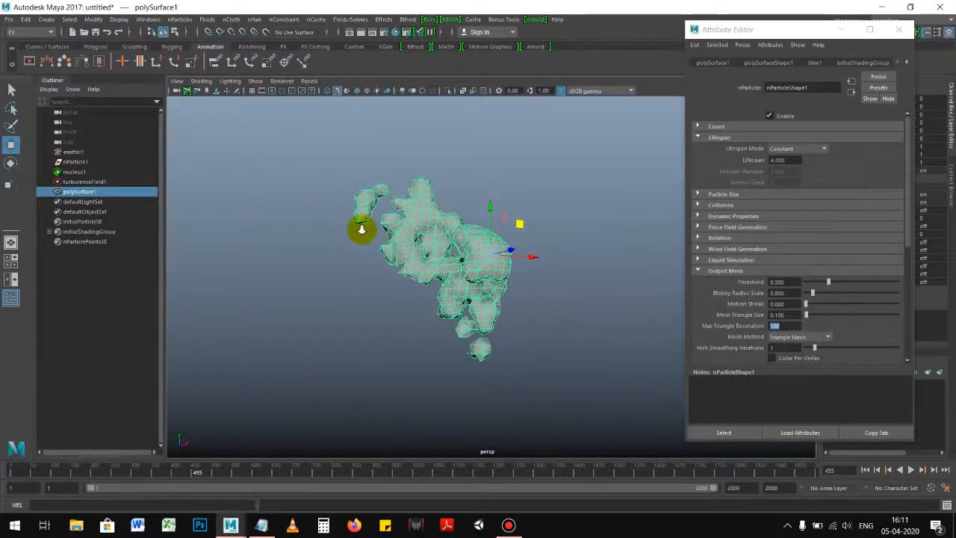
- Save the scene in the Desktop folder under the file name "Mash to nParticle liquid"
key("ctrl+s")
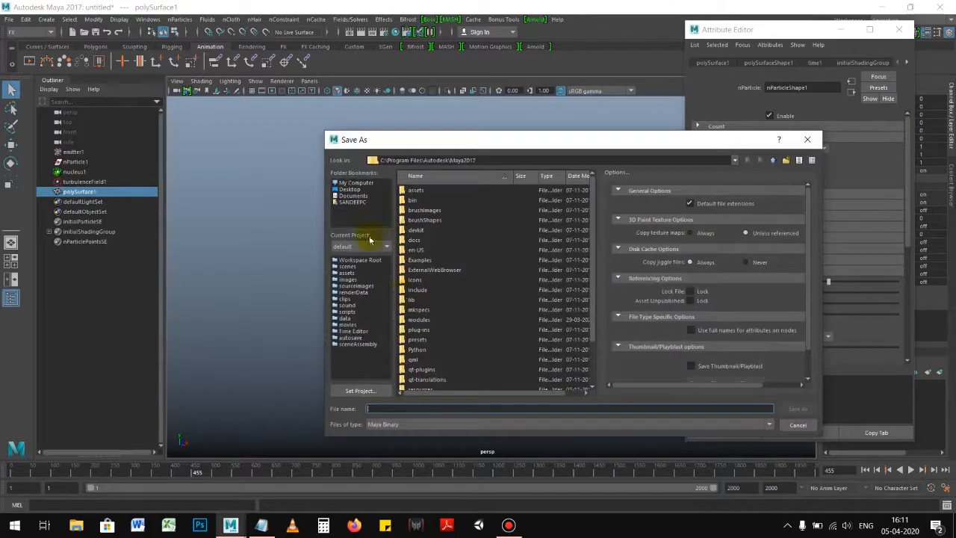
left_click(350, 190)
left_click(441, 408)
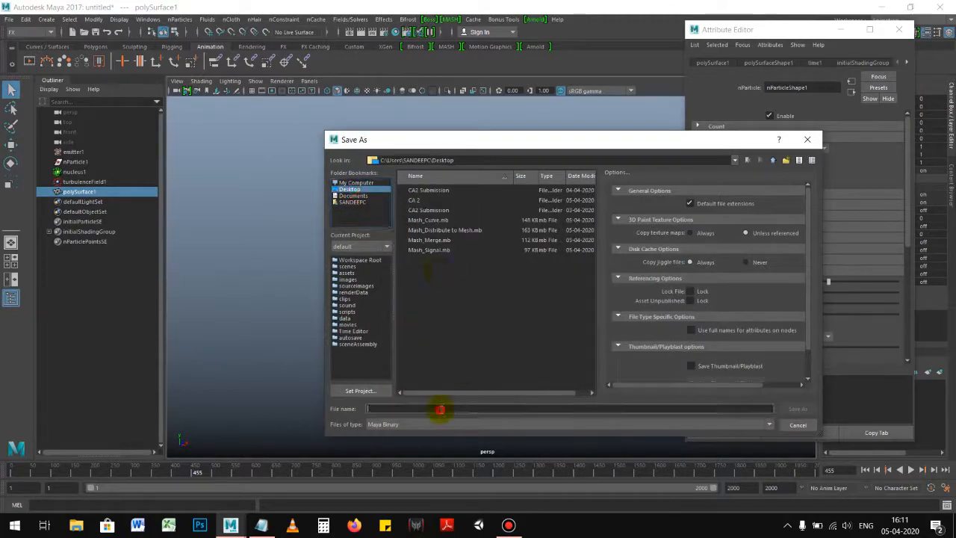
type("Mash")
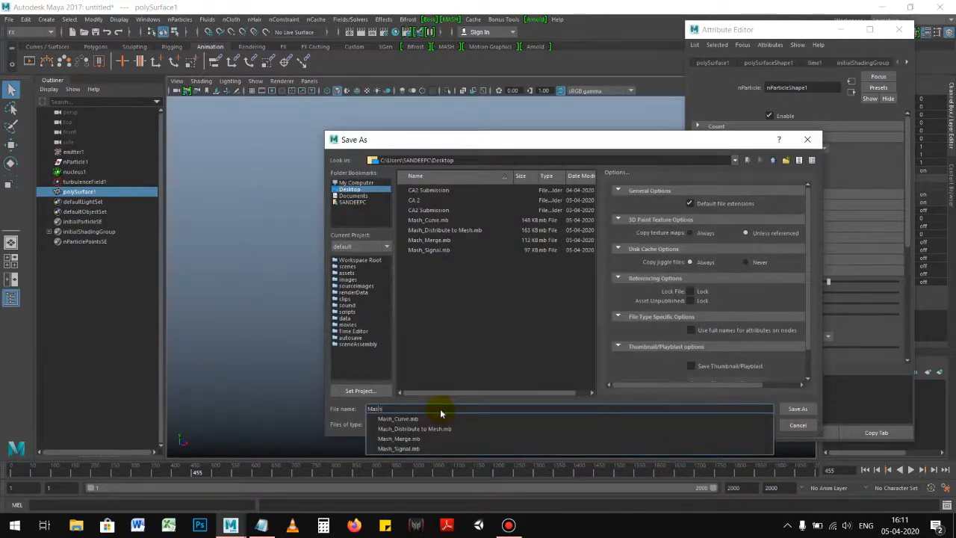
type(" to nParticle liquid")
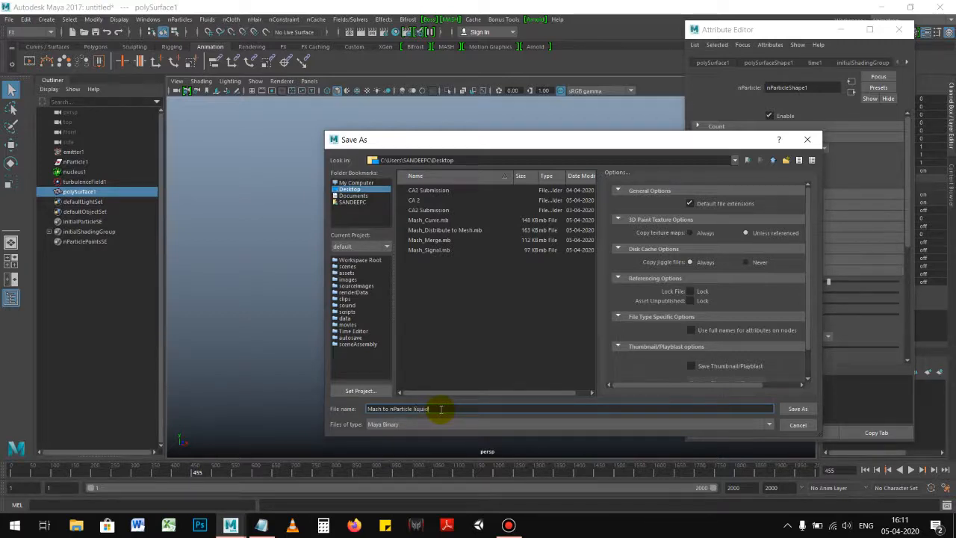
- Save the scene to the Desktop as a Maya Binary file named "Mash to nParticle liquid"
left_click(797, 409)
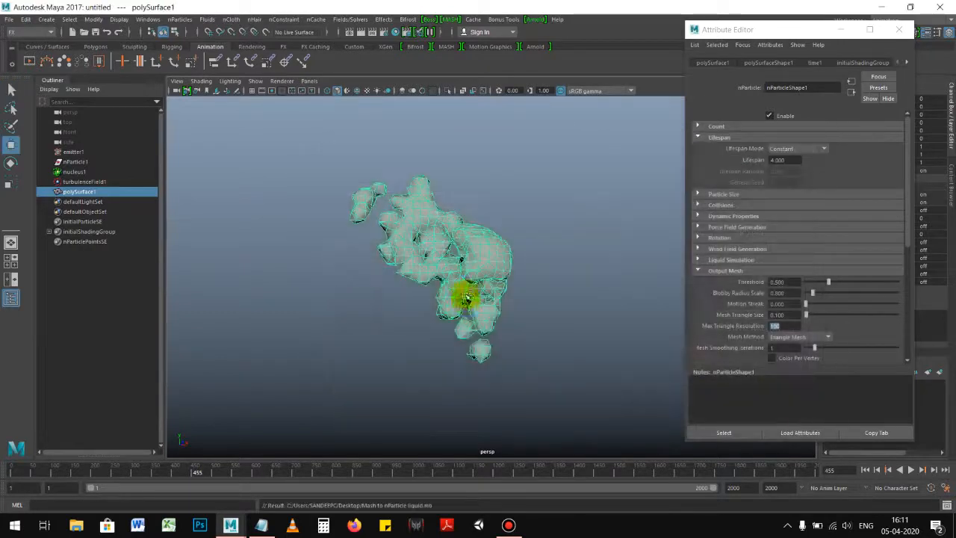
- Create a MASH network from the selected polySurface1 liquid mesh
key("w")
right_click_drag(446, 296, 475, 299, "alt")
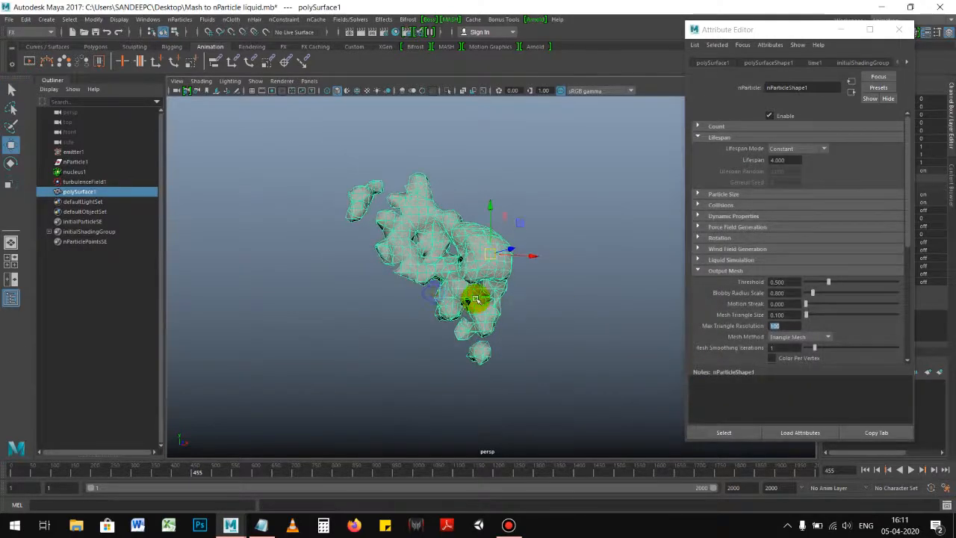
middle_click_drag(476, 300, 455, 304, "alt")
right_click_drag(454, 304, 488, 307, "alt")
right_click_drag(493, 196, 544, 207, "alt")
right_click_drag(412, 194, 481, 171, "alt")
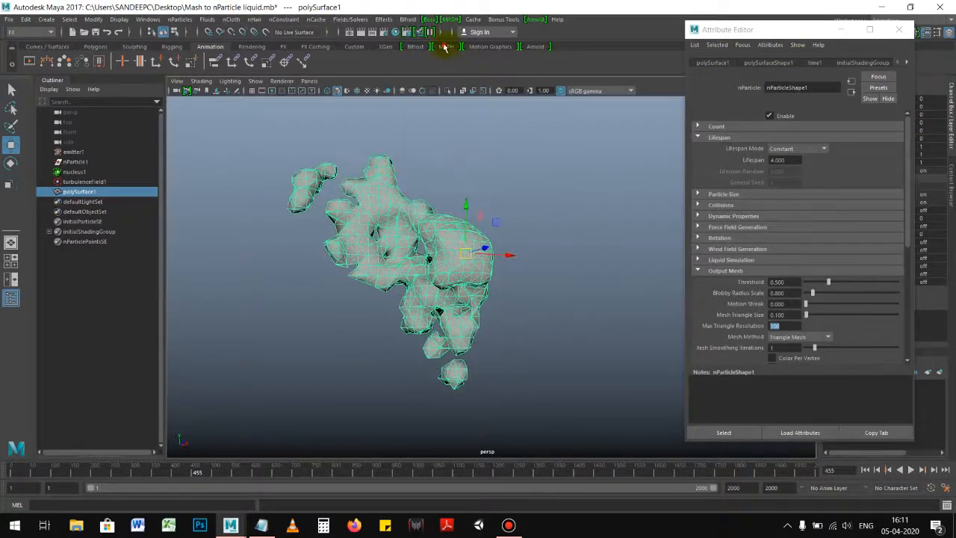
left_click(446, 47)
left_click_drag(536, 201, 508, 236, "alt")
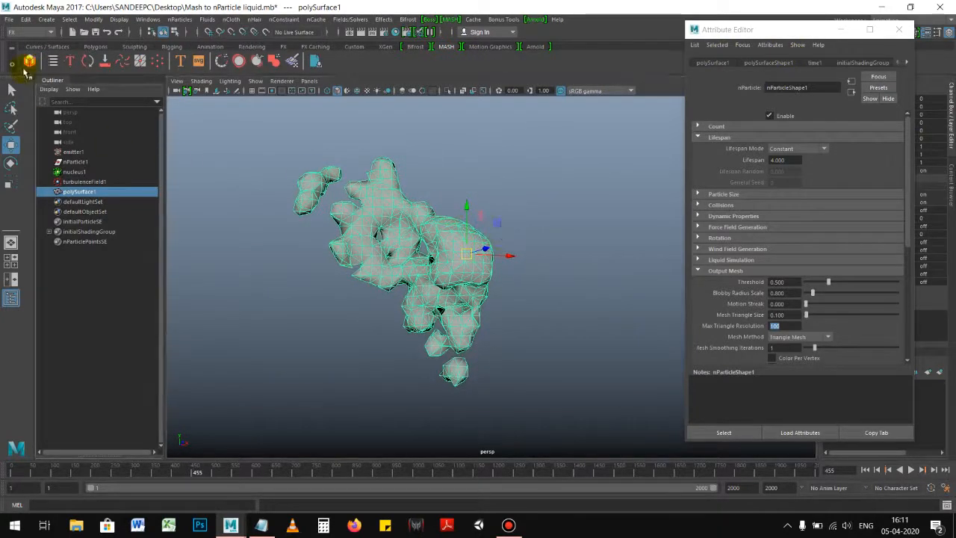
left_click(29, 62)
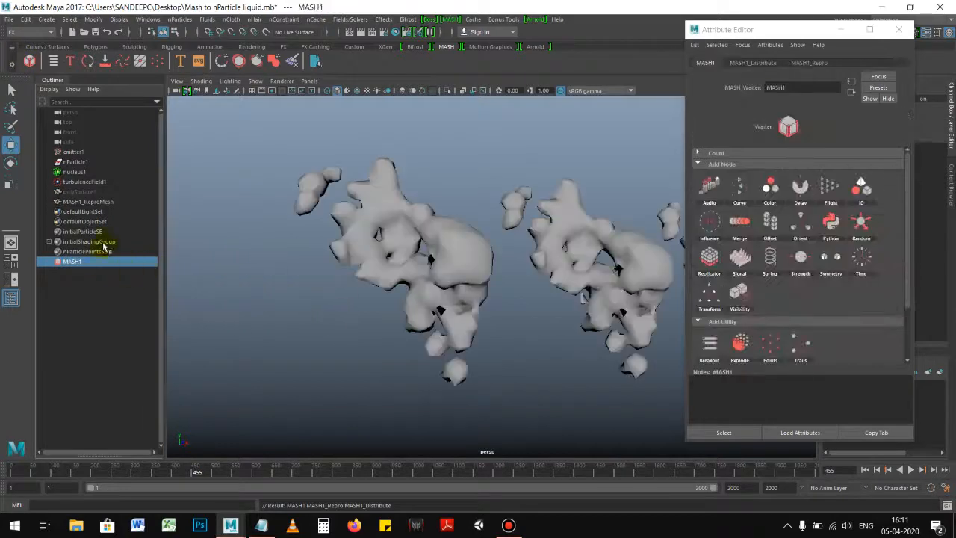
- Show the whole row of MASH copies and try the Radial distribution type on MASH1_Distribute
right_click_drag(500, 250, 405, 233, "alt")
left_click_drag(444, 281, 493, 297, "alt")
middle_click_drag(493, 296, 385, 302, "alt")
left_click_drag(385, 302, 436, 282, "alt")
middle_click_drag(557, 264, 425, 277, "alt")
left_click_drag(513, 277, 464, 251, "alt")
left_click(753, 63)
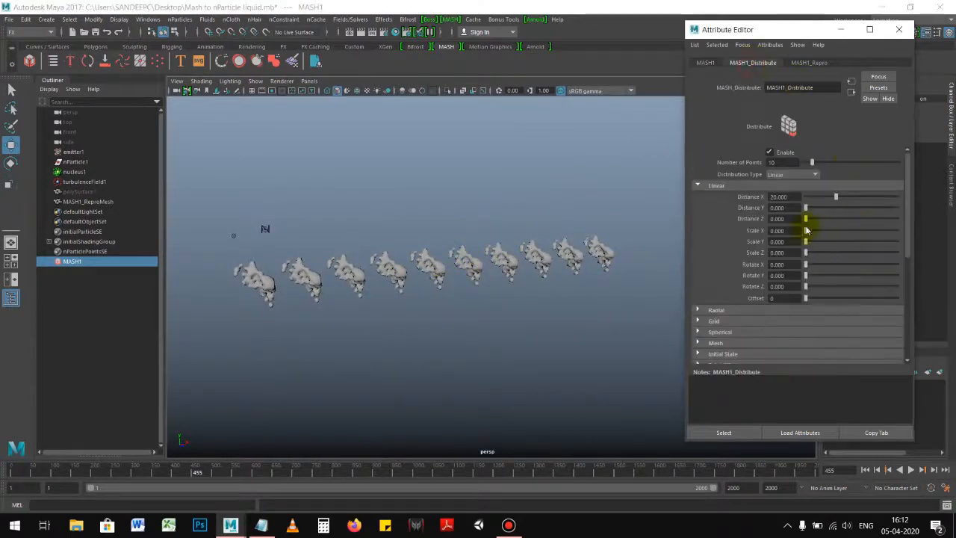
left_click(781, 176)
left_click(783, 188)
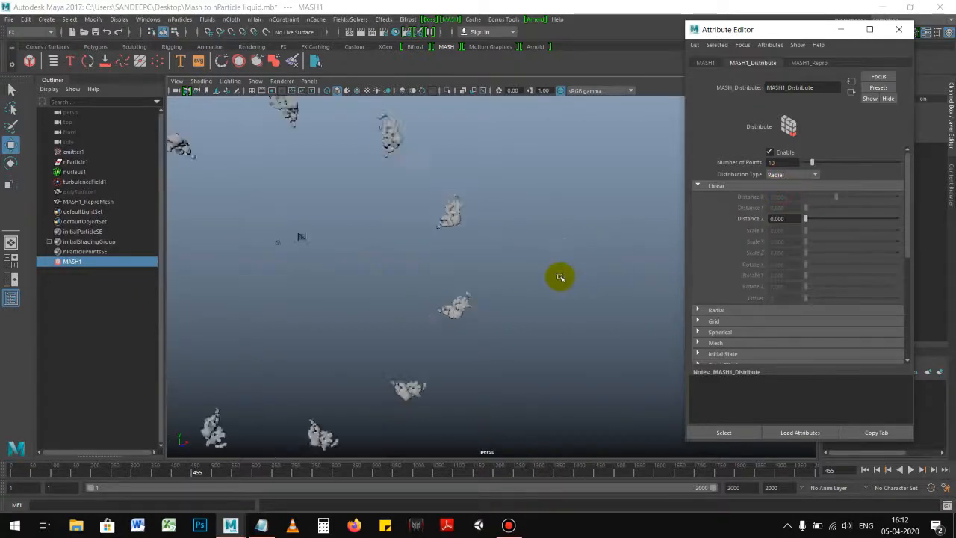
- Try the Spherical and Mesh distribution types on the MASH network
left_click(799, 174)
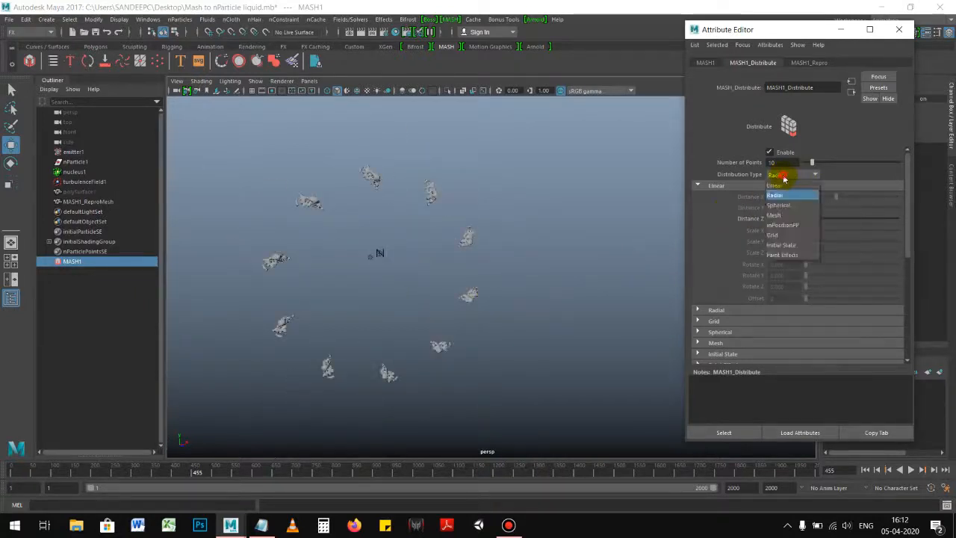
left_click(783, 205)
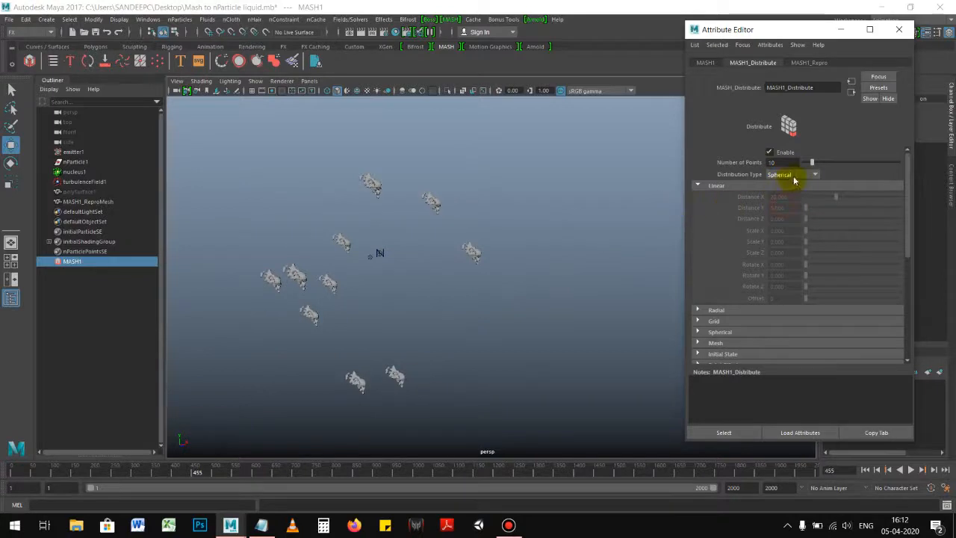
left_click(794, 176)
left_click(781, 215)
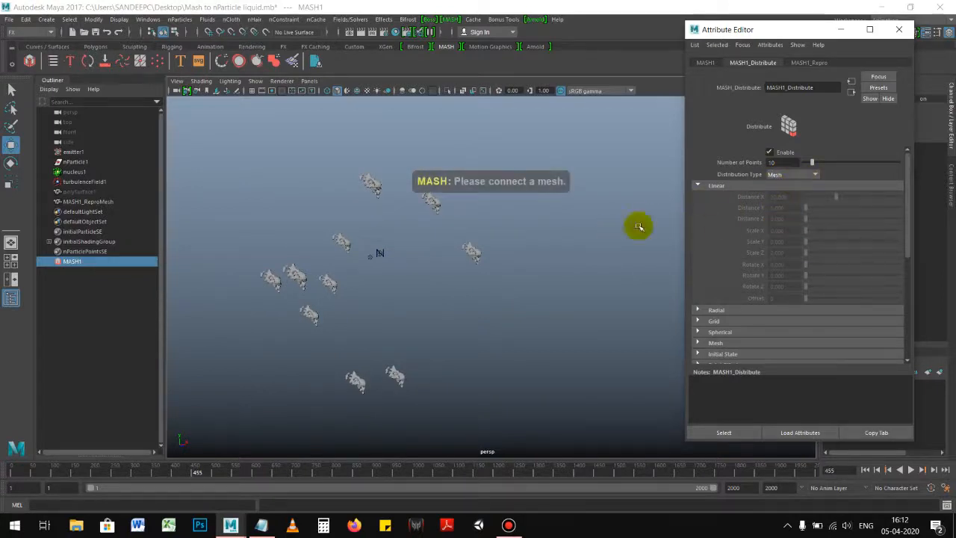
- Try the Grid distribution type and play the particle simulation from the first frame
left_click(793, 176)
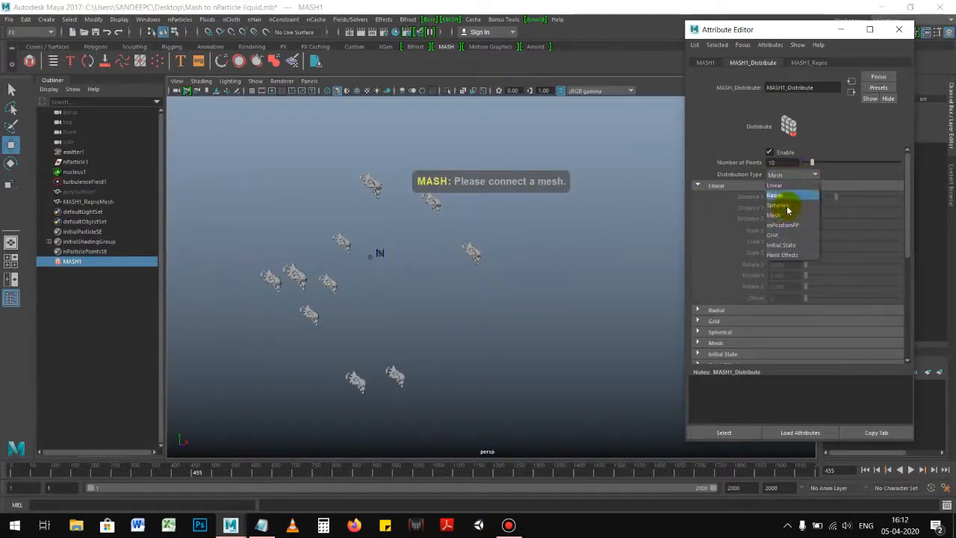
left_click(786, 236)
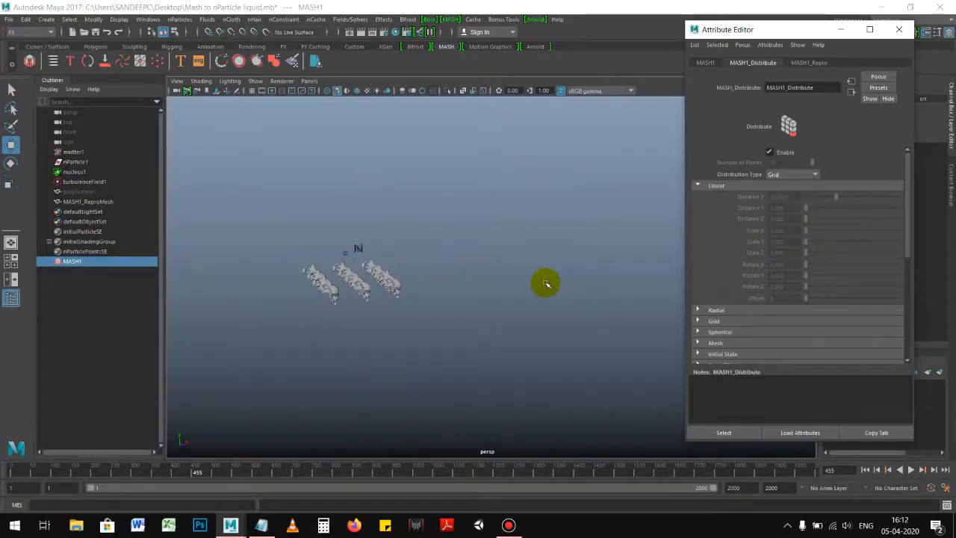
scroll(546, 282, "up", 2)
left_click(865, 469)
left_click(911, 469)
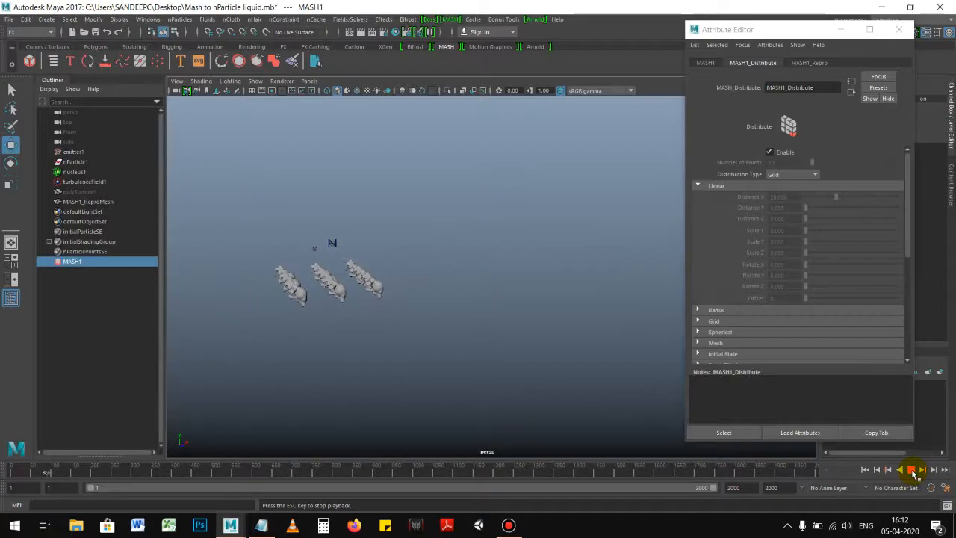
left_click(912, 471)
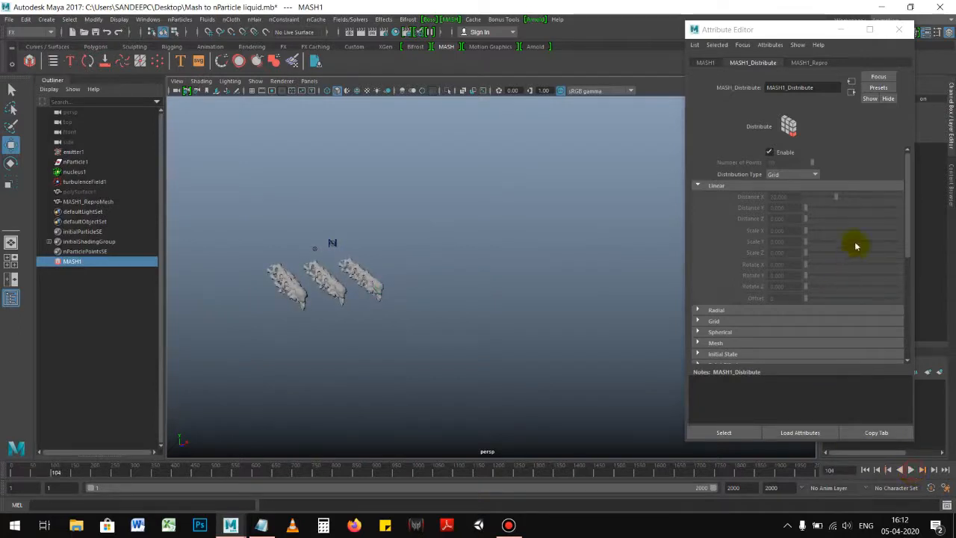
- Set the MASH distribution type to Radial and play the simulation from the first frame
left_click(795, 176)
left_click(785, 198)
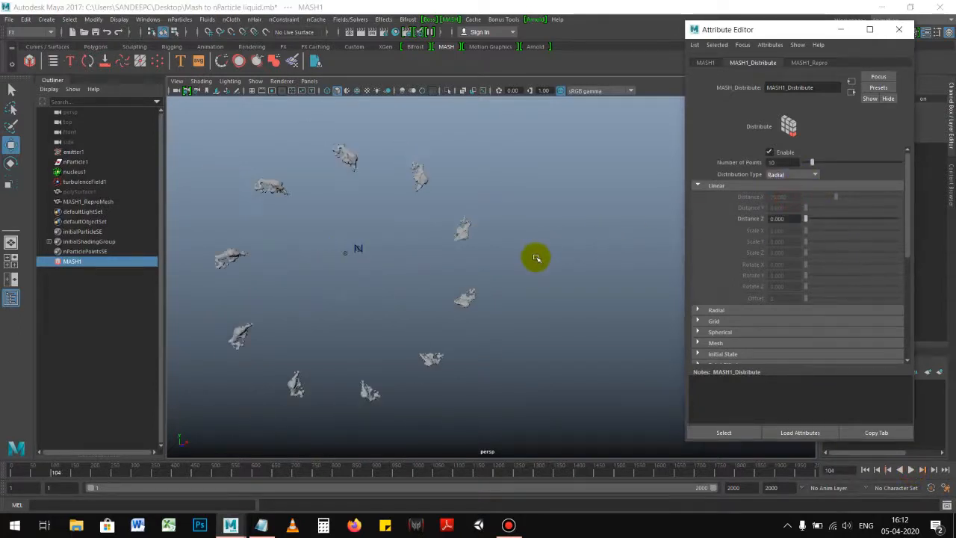
left_click(865, 469)
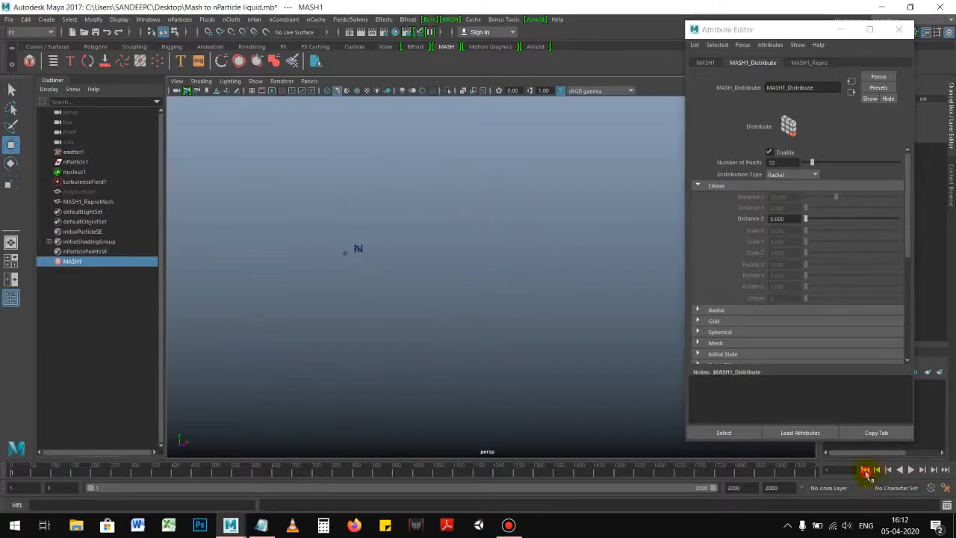
left_click(911, 470)
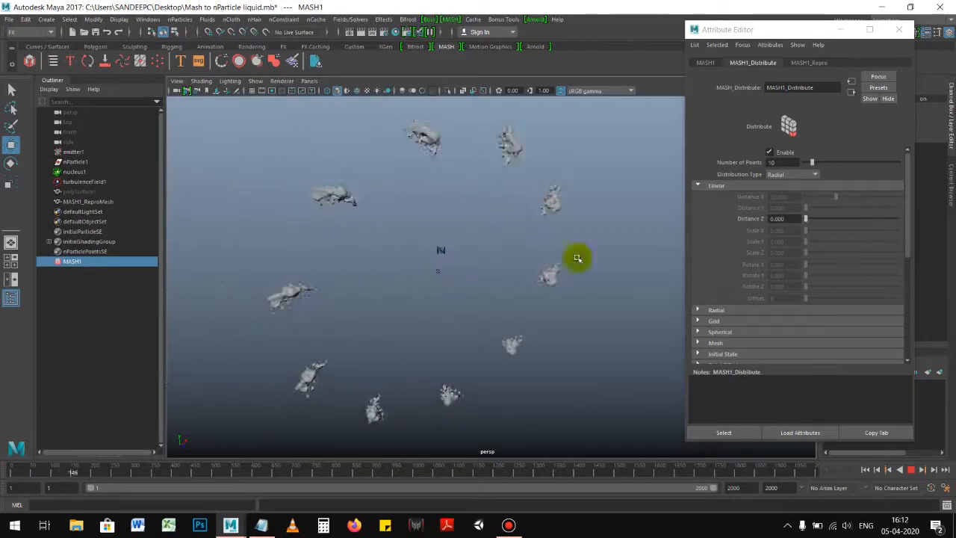
key("Escape")
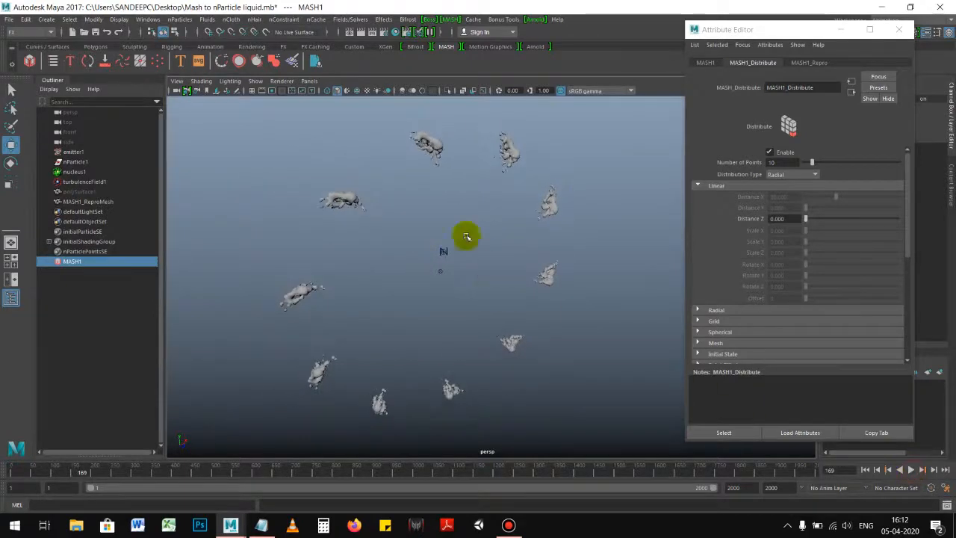
- Set the lifespan of nParticleShape1 to 5 while checking the MASH copies in playback from the first frame
left_click(341, 196)
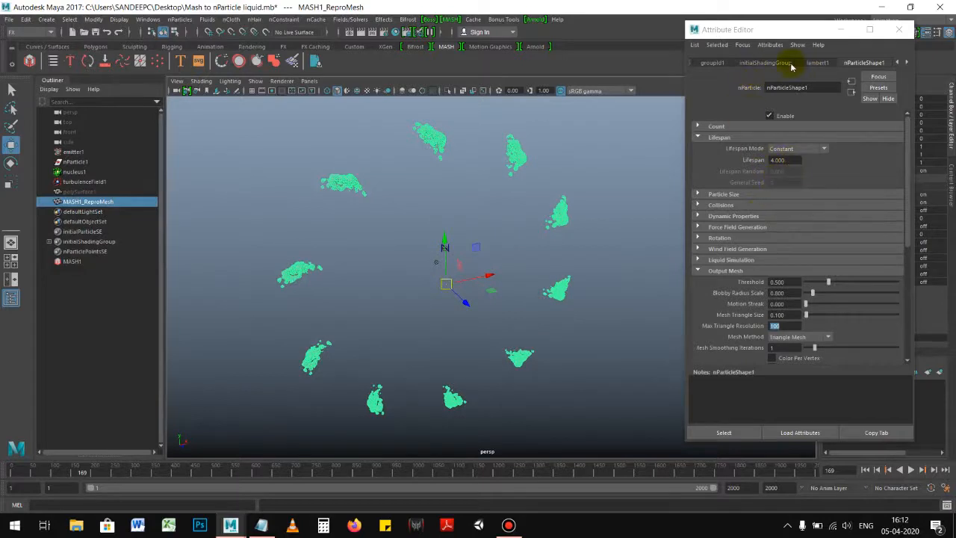
left_click(793, 159)
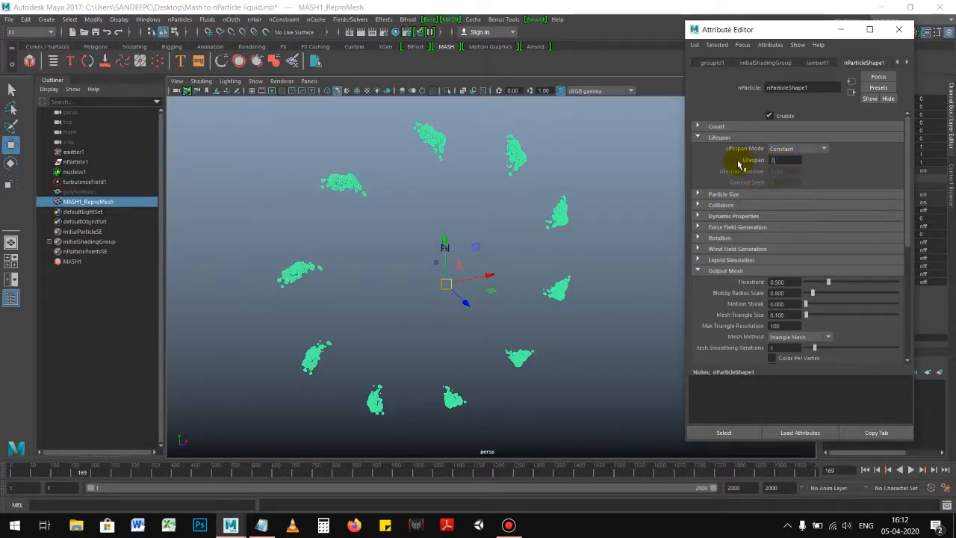
left_click(868, 469)
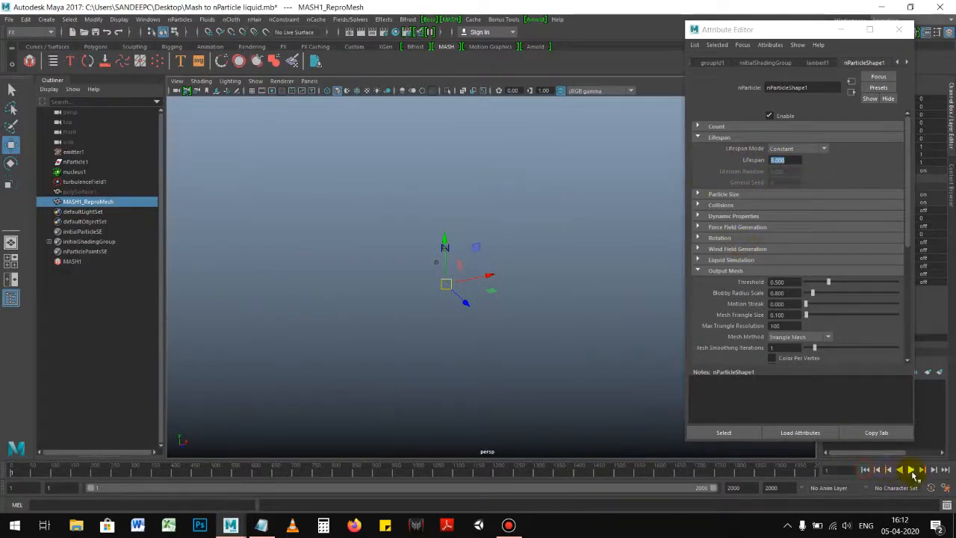
left_click(912, 471)
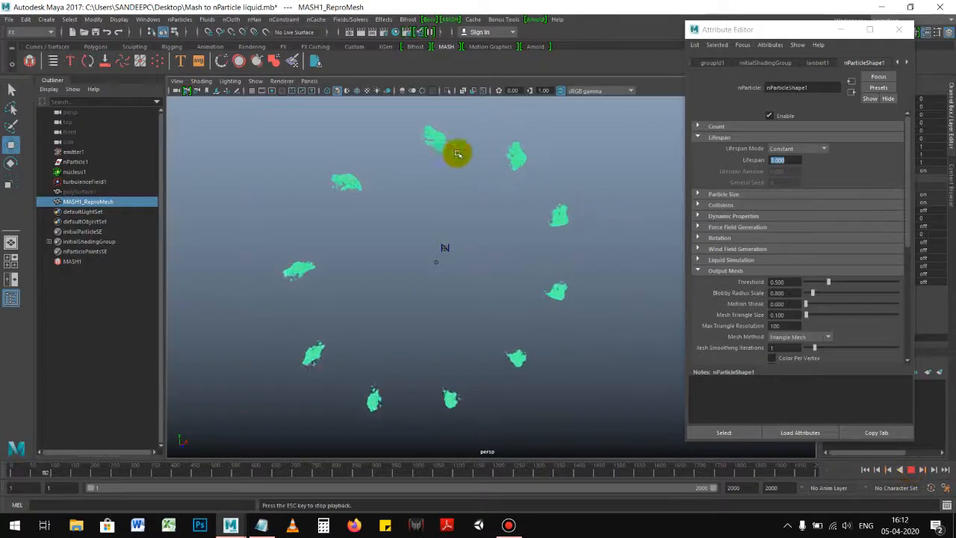
left_click_drag(788, 159, 749, 162)
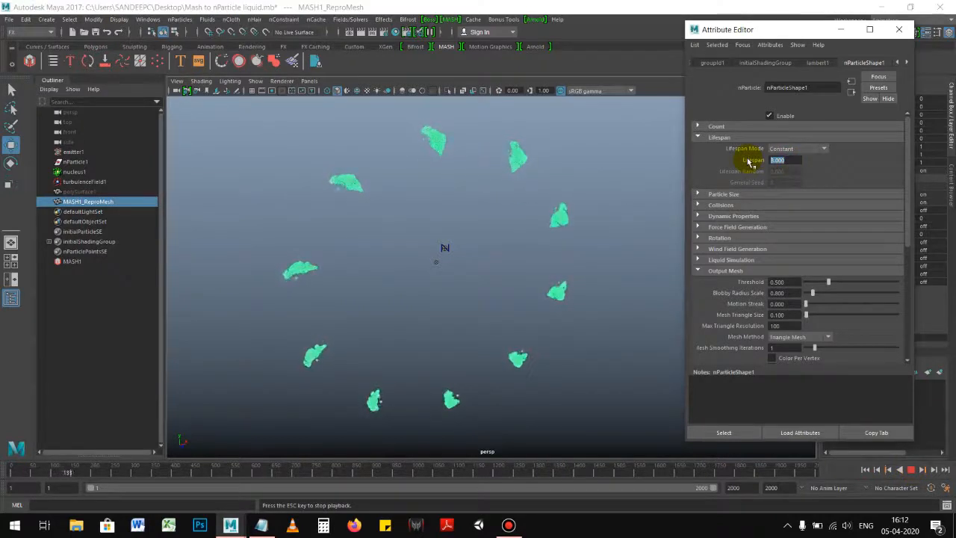
type("5")
key("Return")
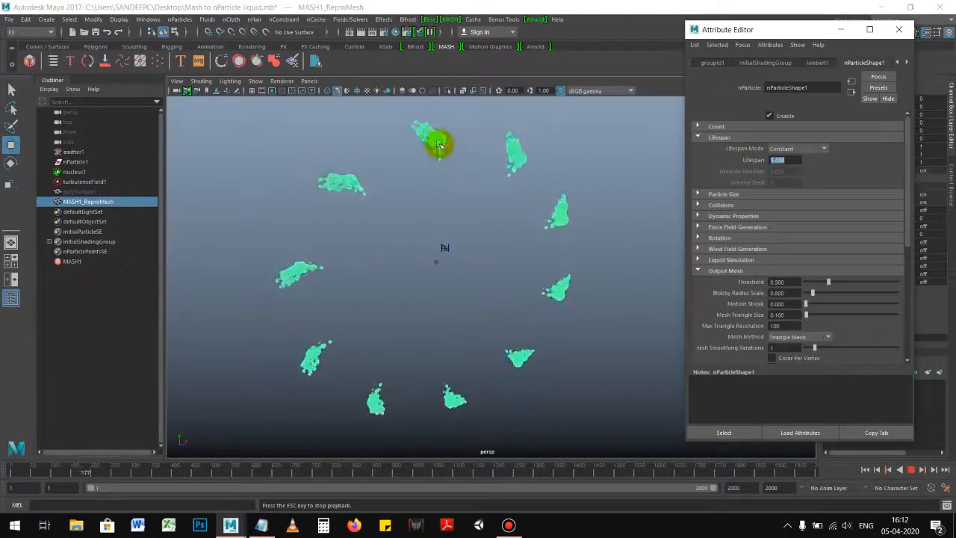
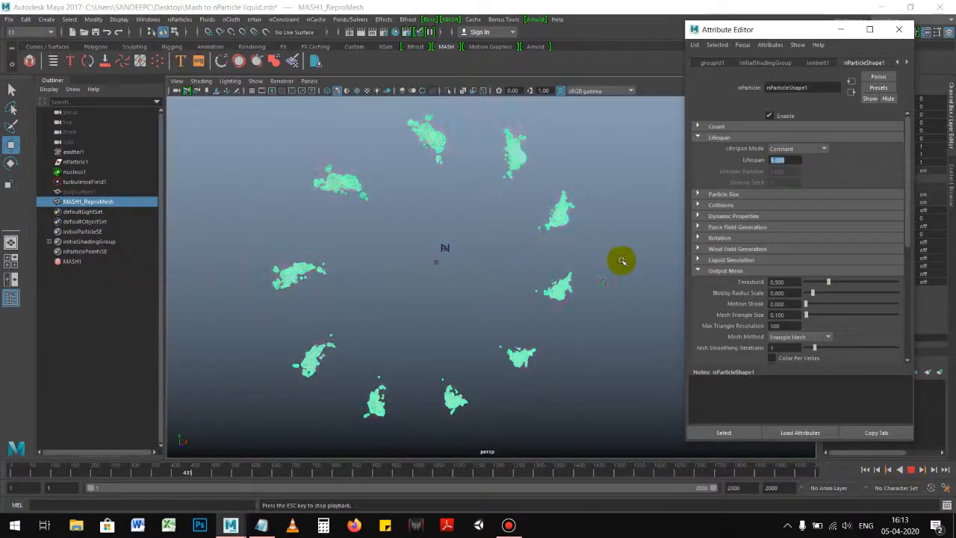
- Stop playback, rewind to the first frame and save the scene
left_click(864, 469)
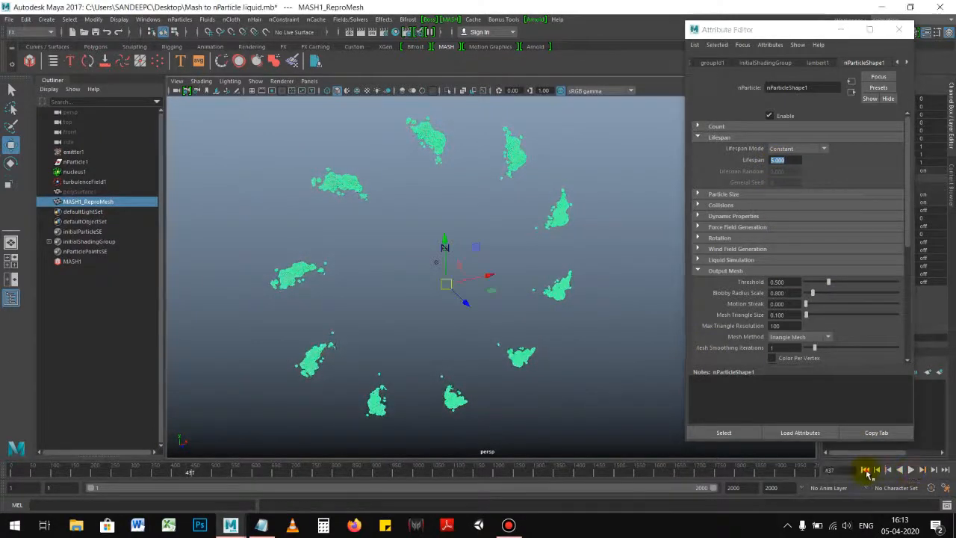
key("ctrl+s")
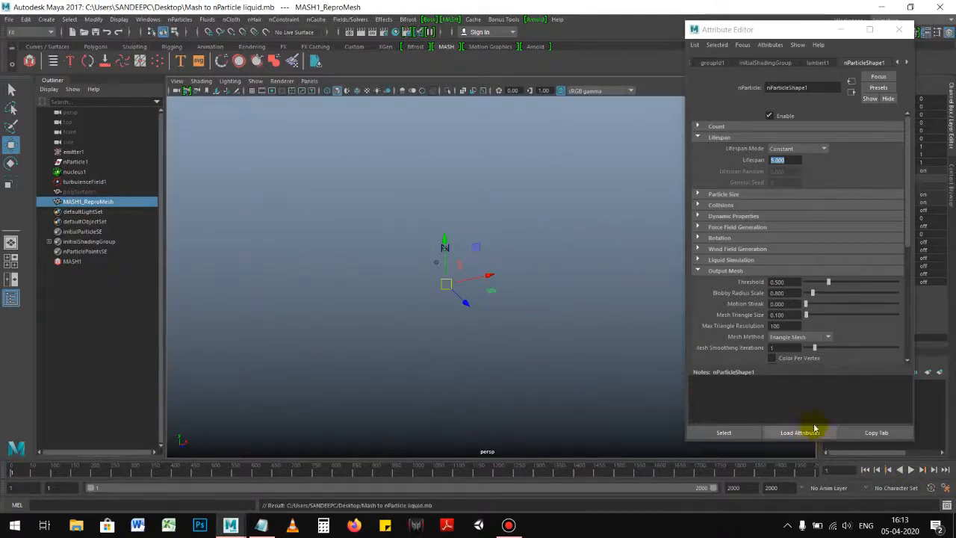
- Open the MASH Editor, move it clear of the viewport and show the MASH1_Distribute attributes
left_click(308, 240)
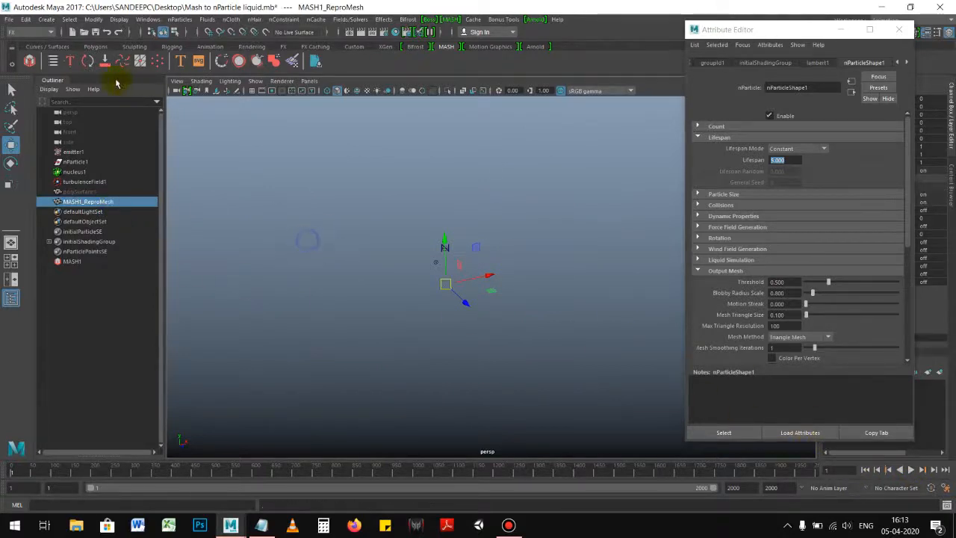
left_click(54, 63)
left_click(193, 157)
left_click_drag(177, 109, 150, 263)
left_click_drag(538, 233, 552, 231, "alt")
left_click(798, 219)
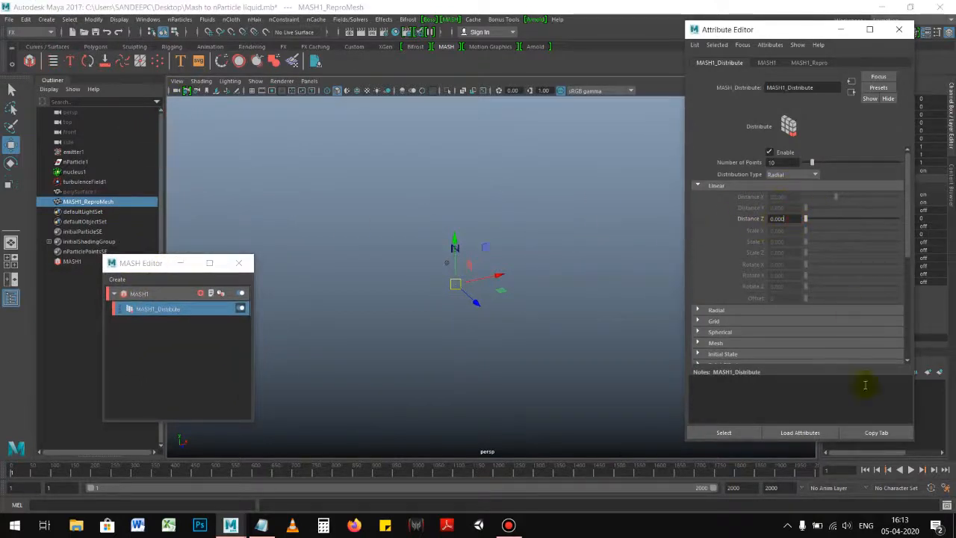
- Play the radial MASH simulation from the first frame and stop it at about frame 61
left_click(865, 471)
left_click(912, 471)
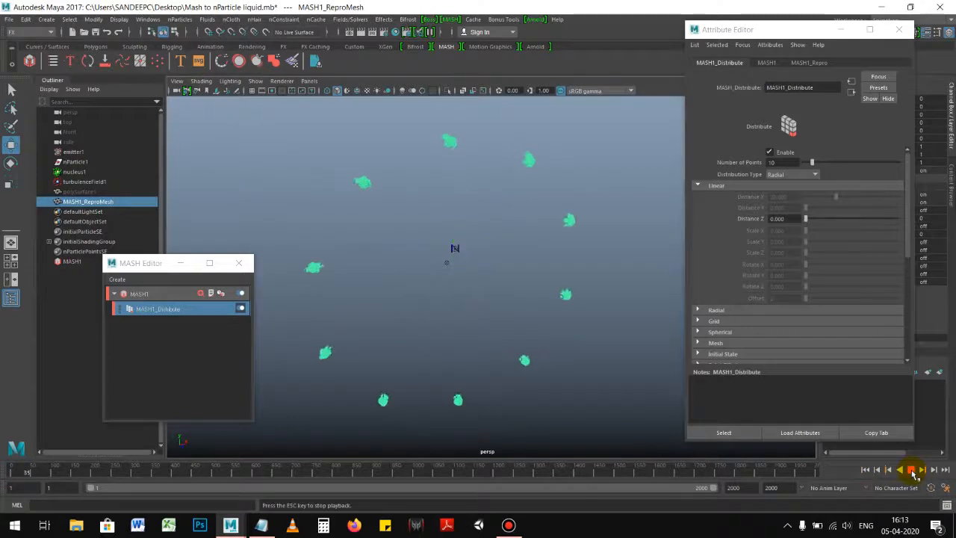
left_click(912, 470)
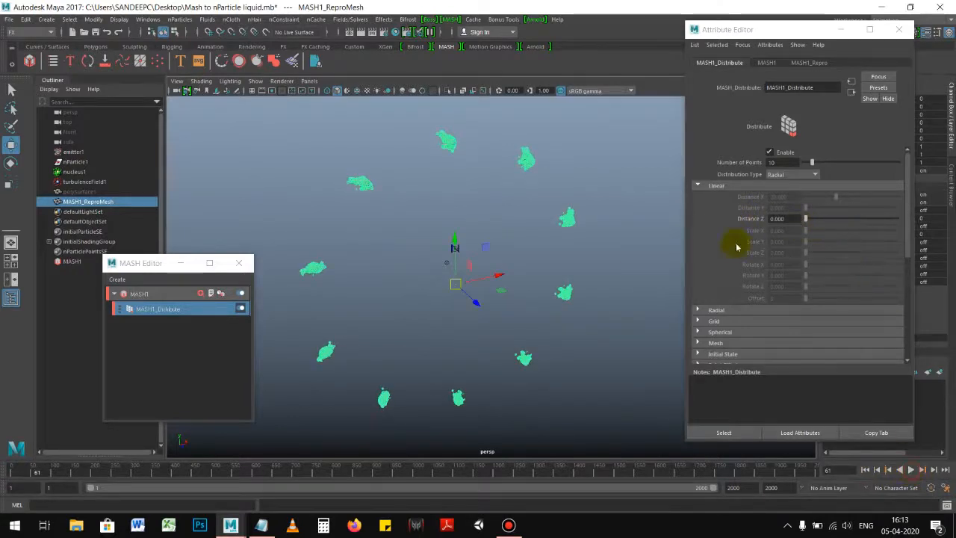
- Set the MASH distribution's radial radius to about 5.5 and its number of points to 20
left_click(728, 190)
scroll(731, 219, "down", 3)
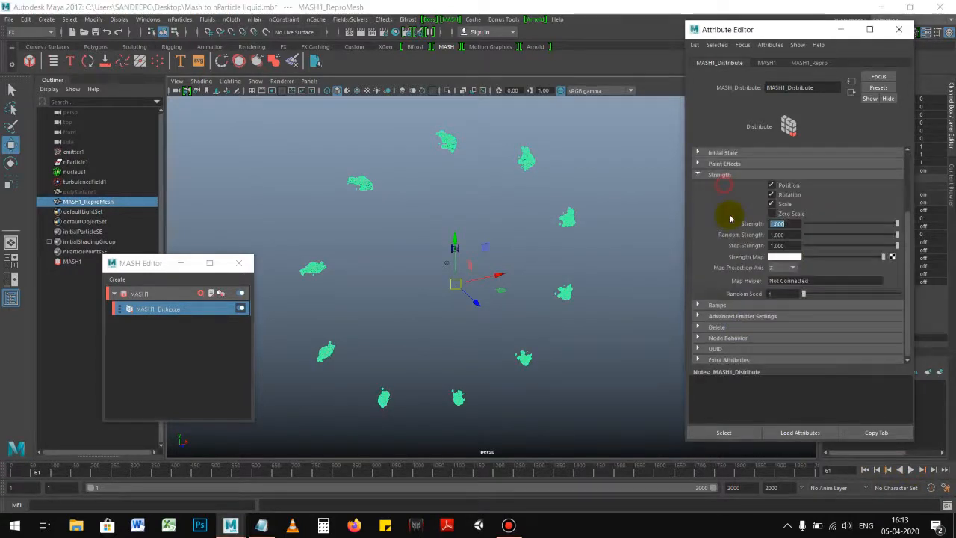
left_click(720, 175)
scroll(747, 203, "up", 3)
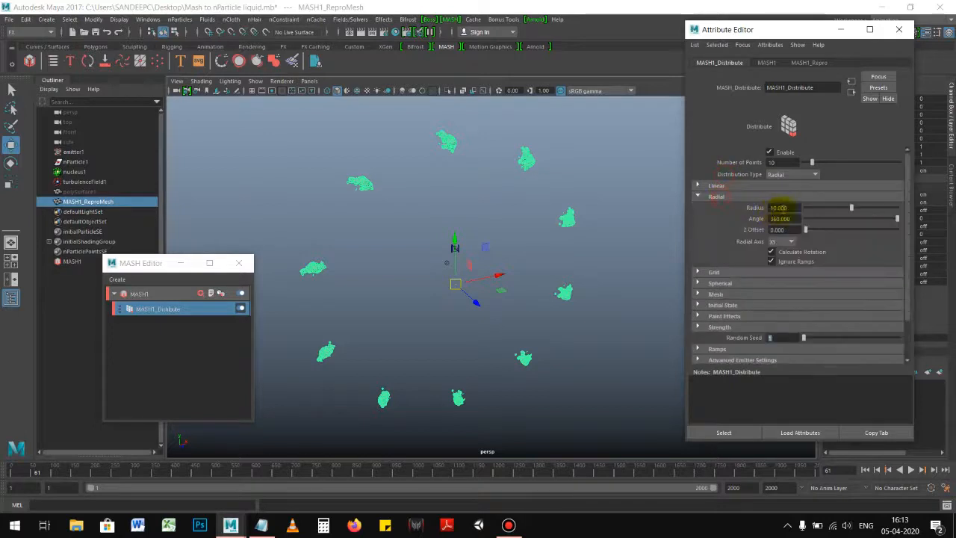
left_click_drag(840, 215, 826, 234)
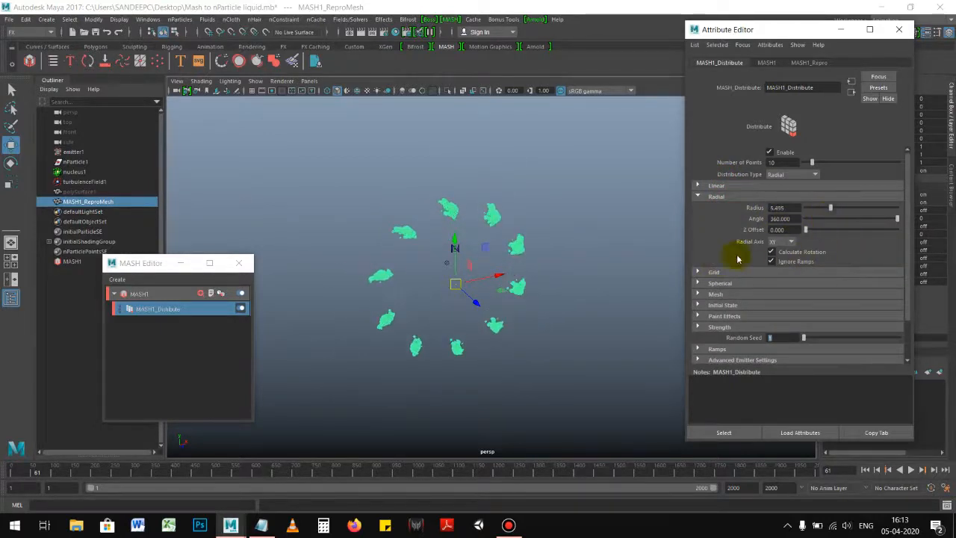
left_click_drag(813, 163, 822, 163)
left_click_drag(416, 239, 538, 238, "alt")
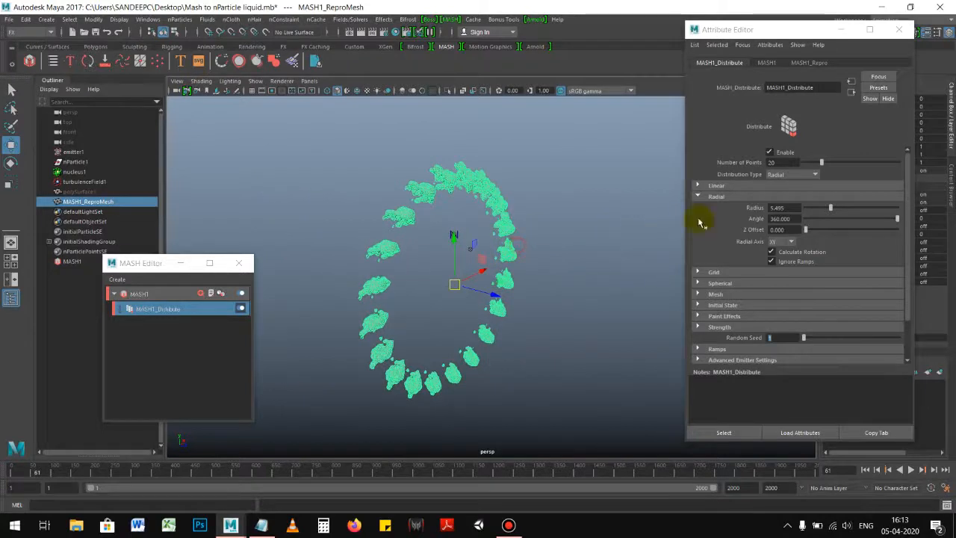
- Raise the Z offset of the MASH radial distribution to about 15.8 so the copies spread into a spiral
mouse_move(898, 219)
left_mouse_down()
mouse_move(847, 221)
mouse_move(909, 226)
mouse_move(892, 220)
mouse_move(899, 223)
left_mouse_up()
left_click_drag(811, 233, 832, 231)
left_click_drag(611, 238, 460, 217, "alt")
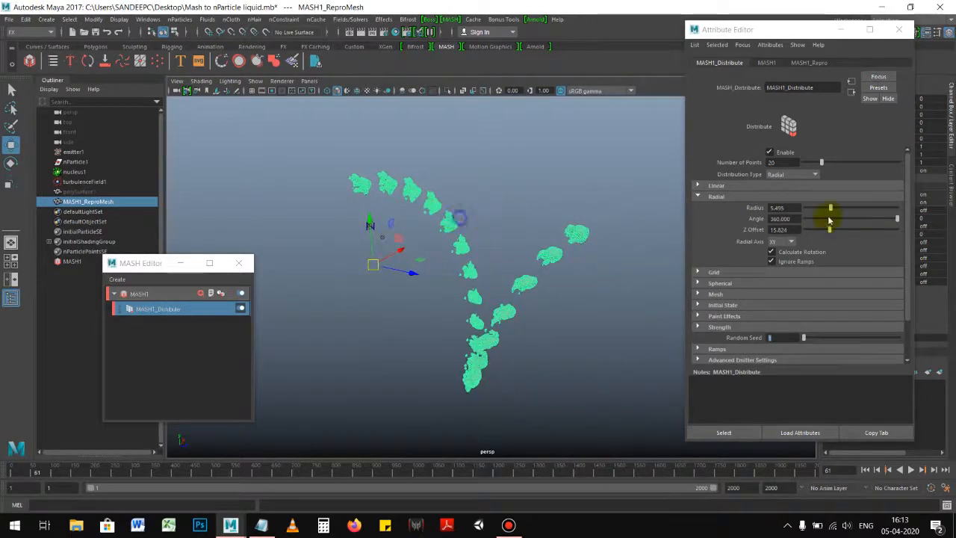
left_click_drag(905, 220, 939, 227)
scroll(493, 256, "down", 1)
- Set the MASH distribution's number of points to 25
left_click_drag(818, 168, 800, 172)
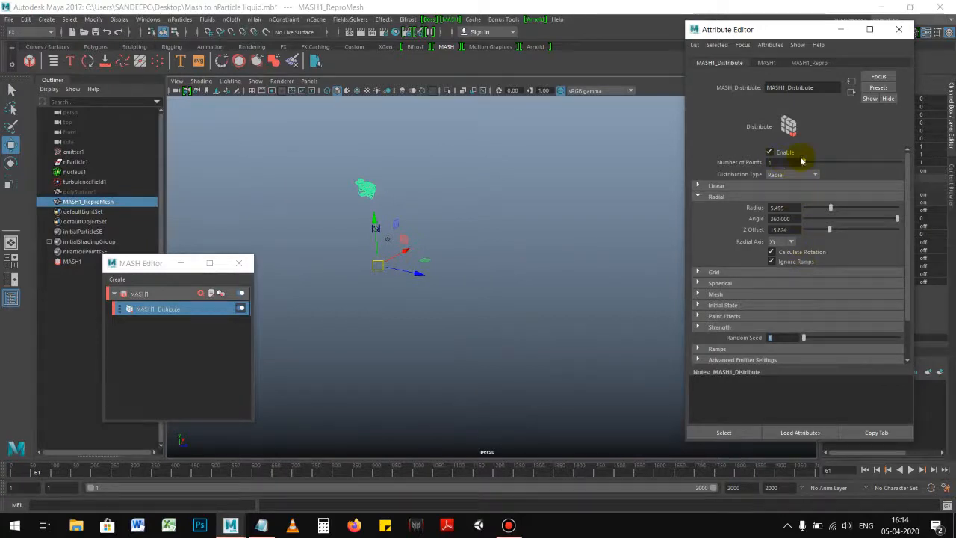
left_click_drag(800, 161, 826, 164)
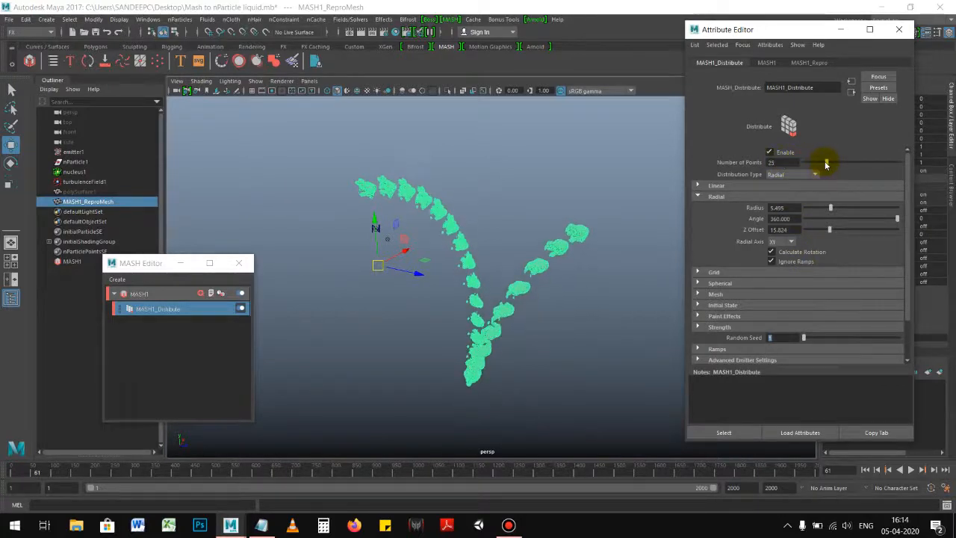
left_click_drag(593, 218, 569, 209, "alt")
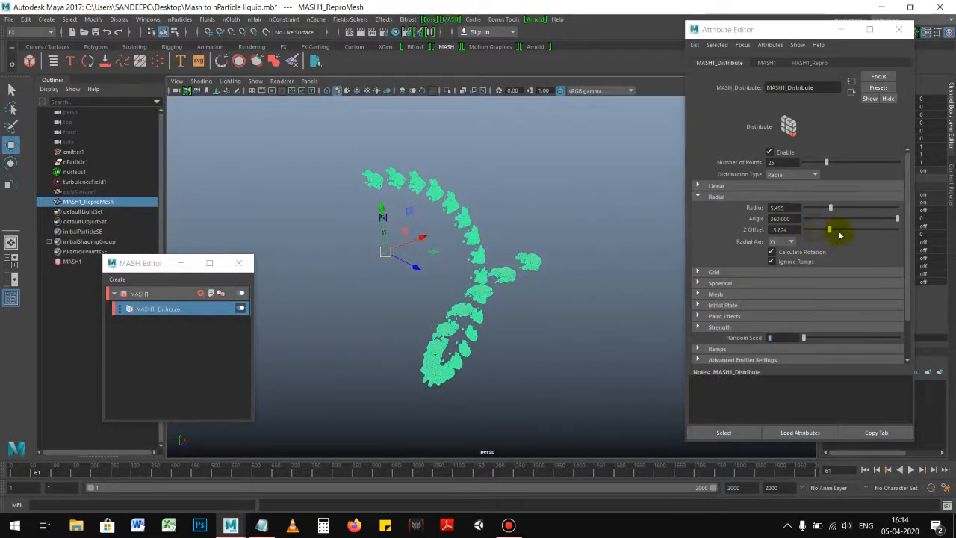
- Set the radial distribution's angle to 0 and its number of points to 1
left_click_drag(899, 218, 838, 221)
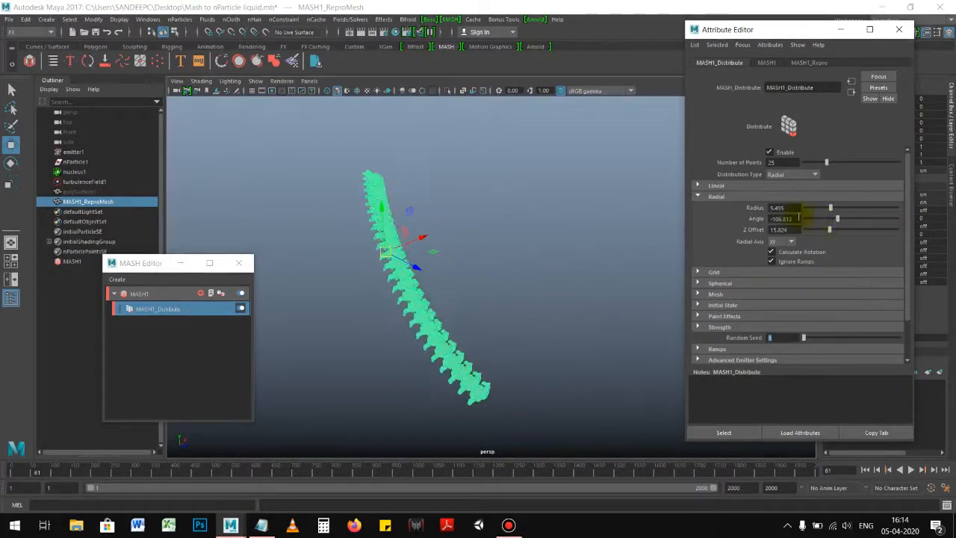
type("0")
key("Return")
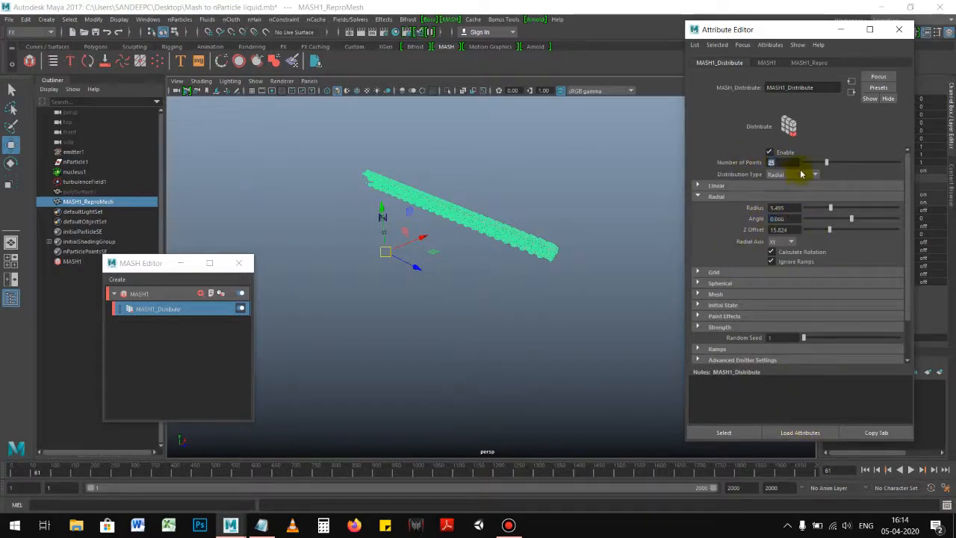
type("5")
key("Return")
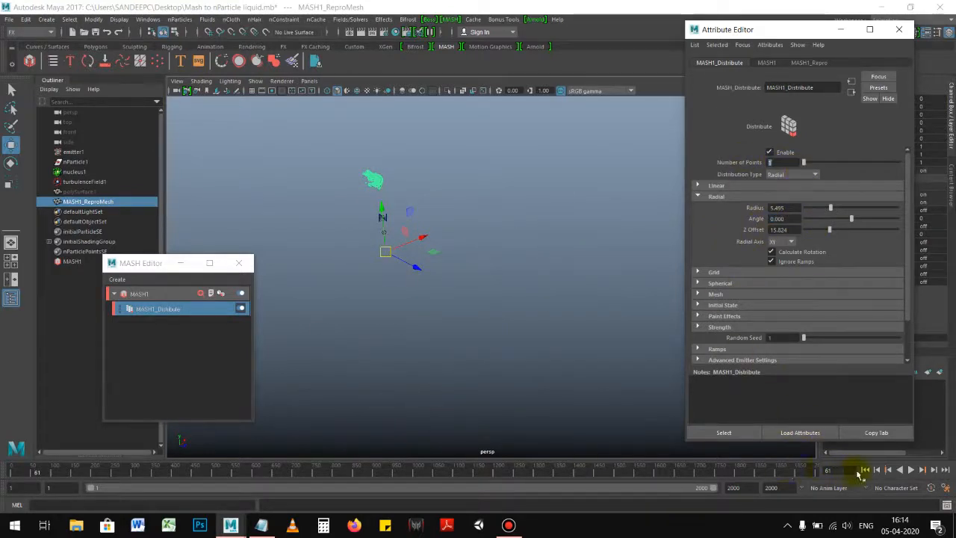
- Return to the first frame and set keyframes on the distribution's number of points and radial angle
left_click(864, 469)
right_click(736, 171)
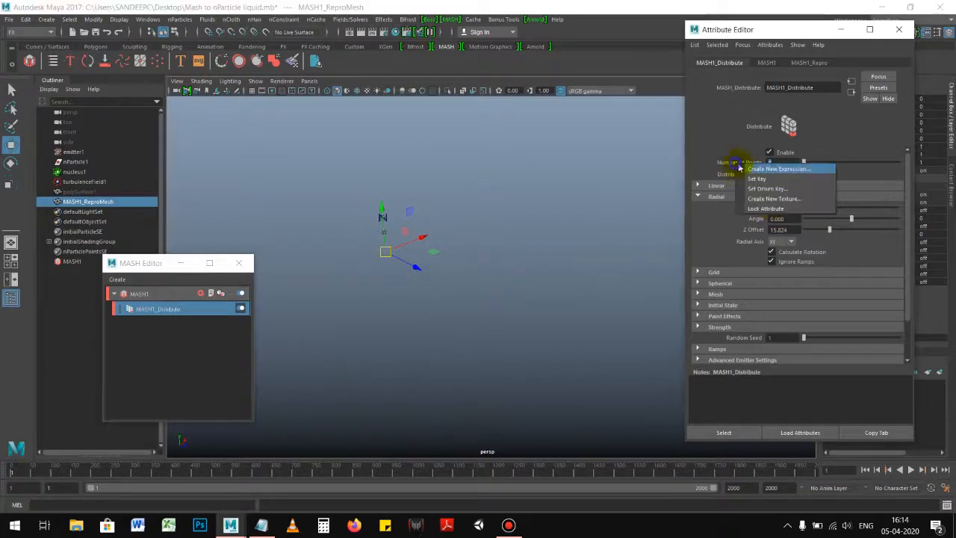
left_click(751, 179)
right_click(756, 217)
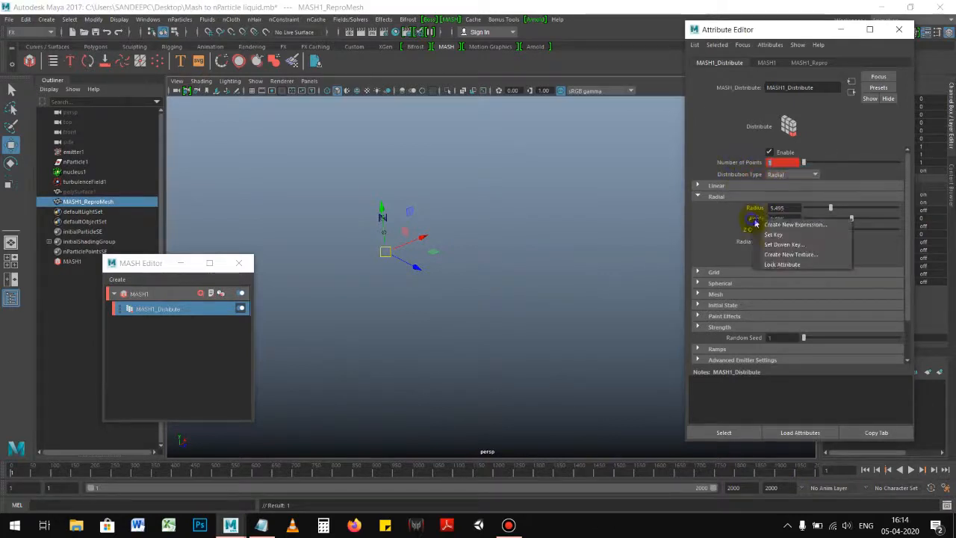
left_click(765, 223)
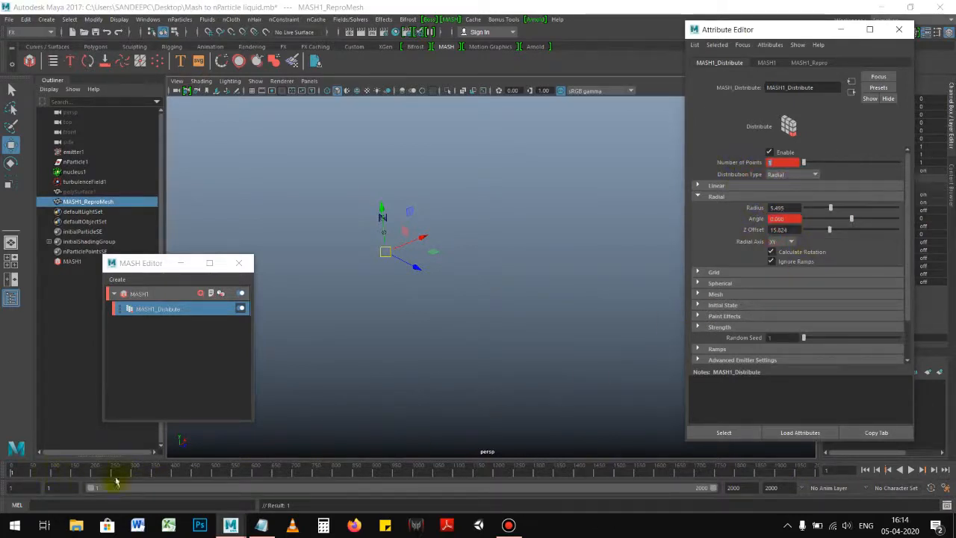
- Advance the simulation to frame 150 and key the radial angle at 360 and the number of points at 25
left_click(912, 470)
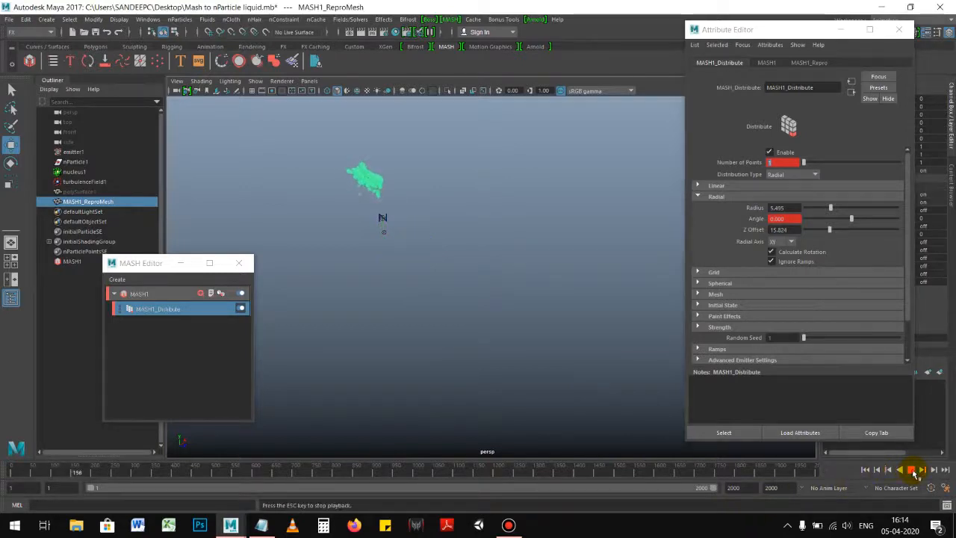
left_click(912, 470)
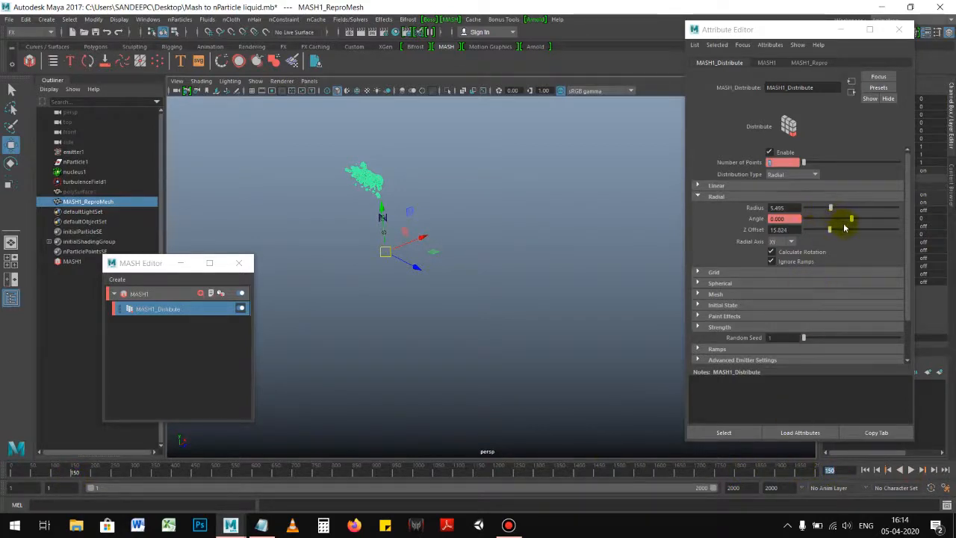
left_click_drag(851, 219, 862, 219)
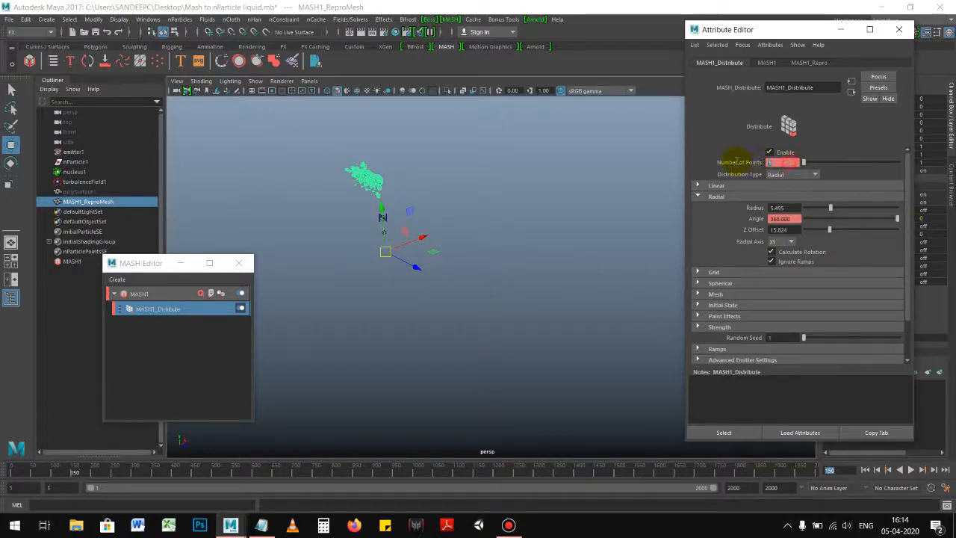
right_click(740, 166)
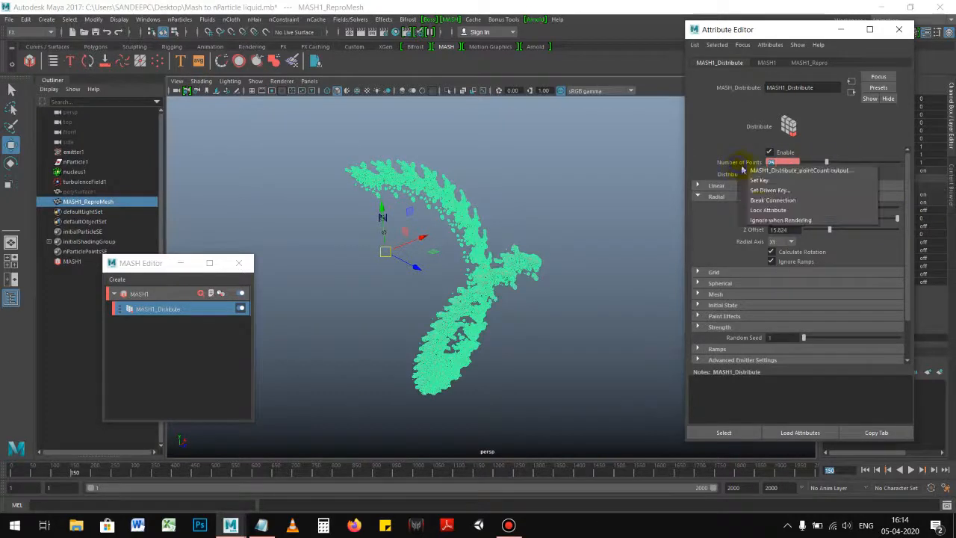
left_click(758, 180)
right_click(760, 219)
left_click(772, 233)
- Play the keyed MASH animation from the first frame, stop it at about frame 124 and rewind
left_click(864, 469)
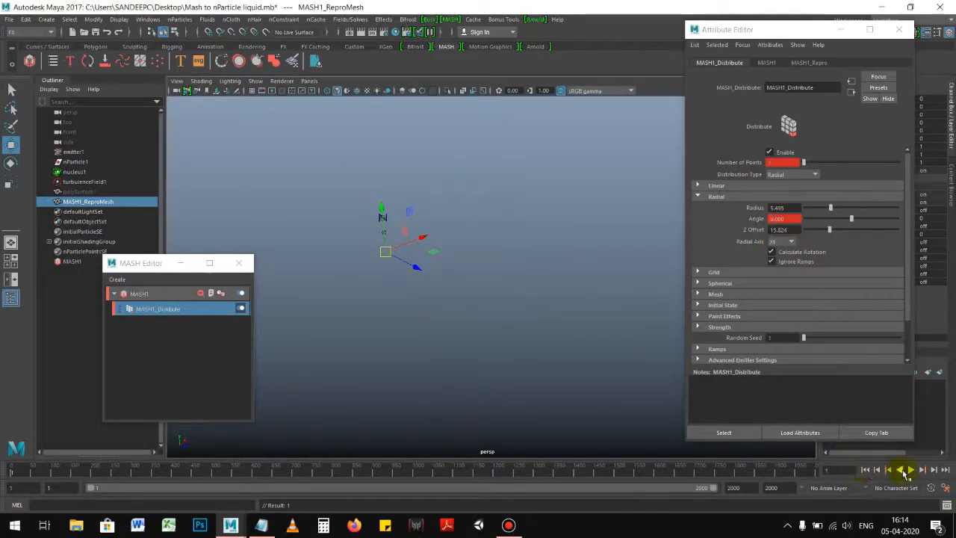
left_click(914, 471)
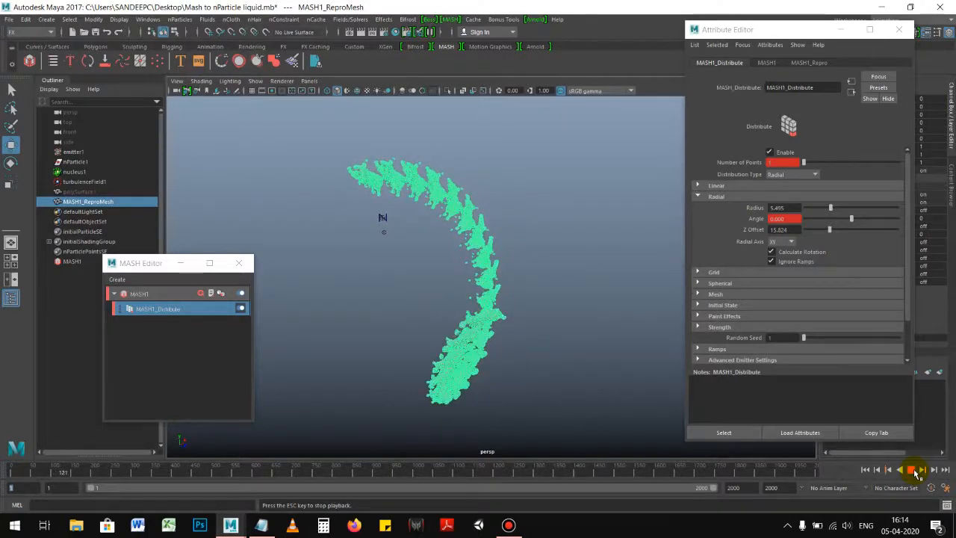
left_click(912, 470)
left_click(504, 278)
left_click(568, 327)
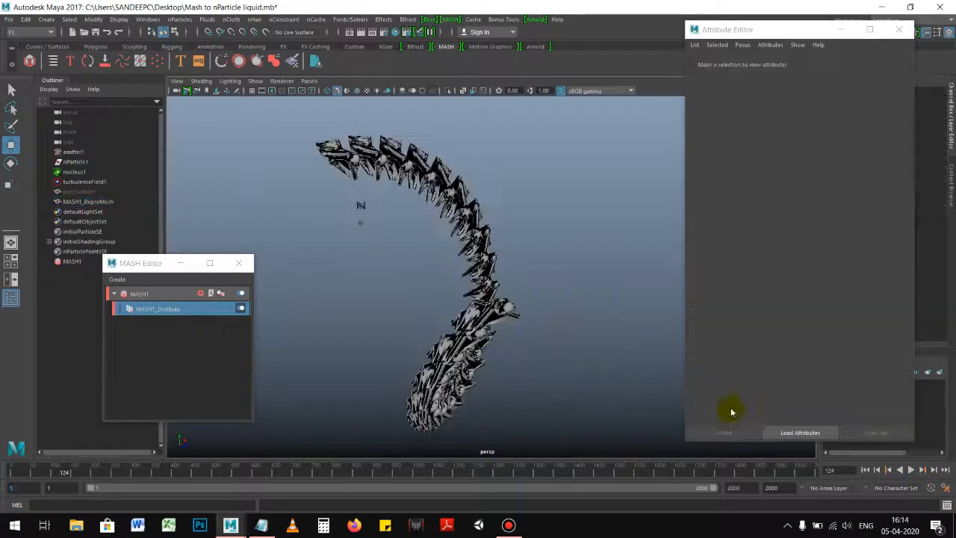
left_click(490, 318)
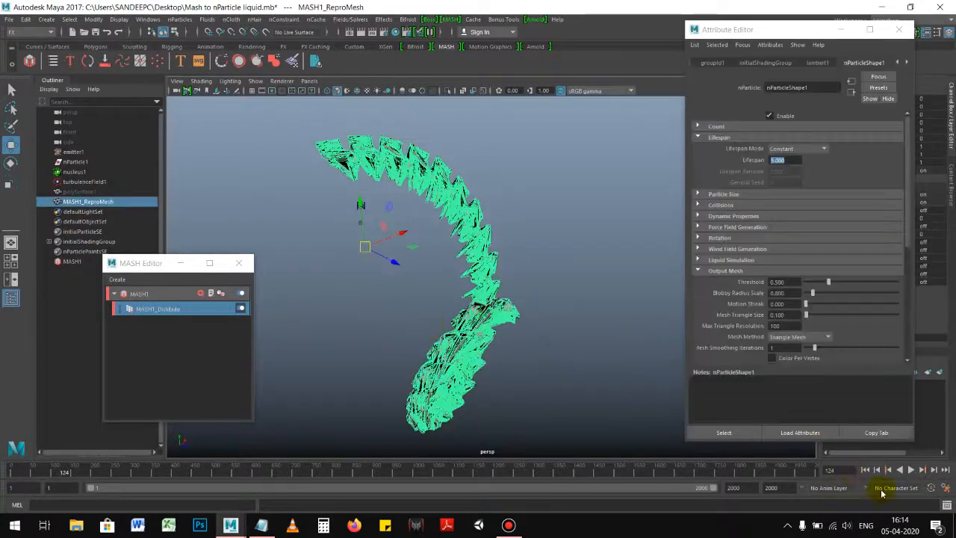
left_click(866, 469)
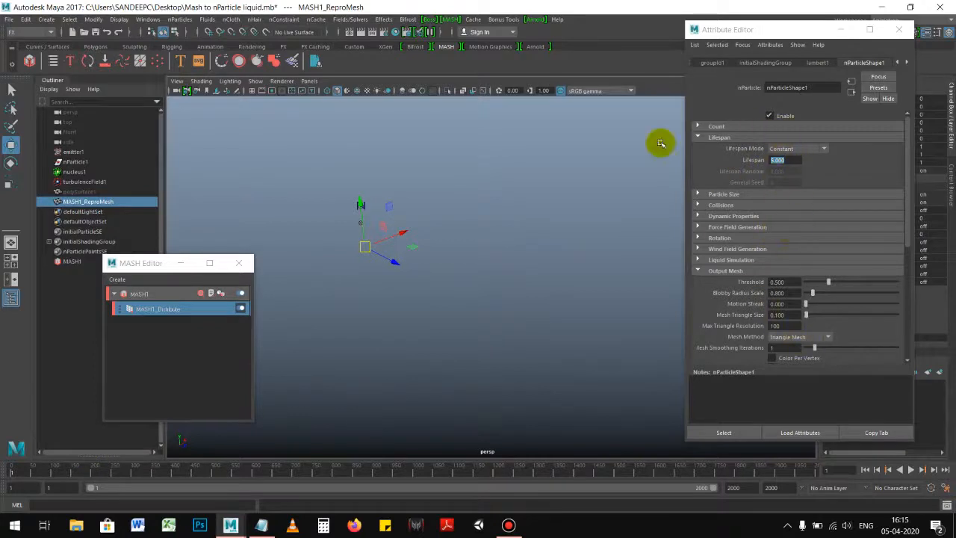
- Break the keyframe connections on MASH1_Distribute's radial angle and number of points
left_click(177, 313)
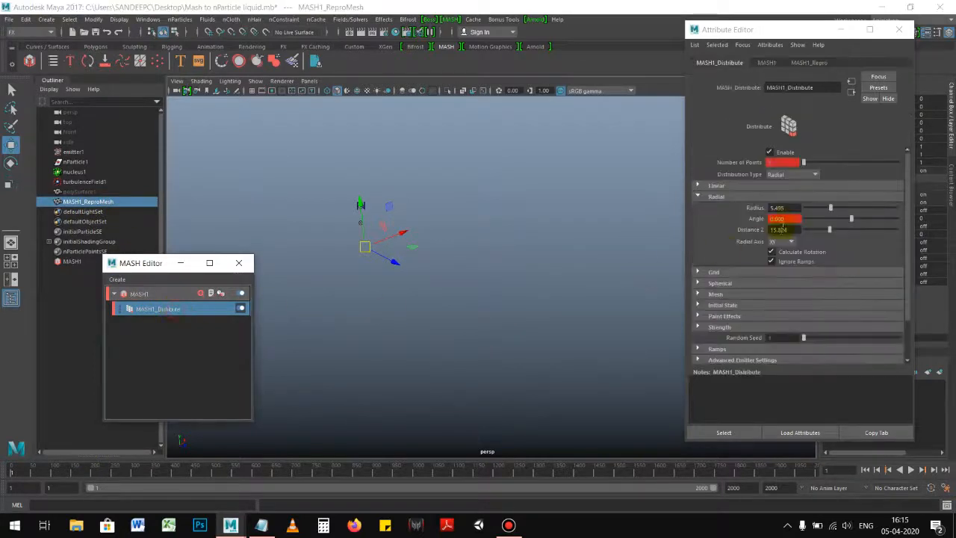
right_click(750, 218)
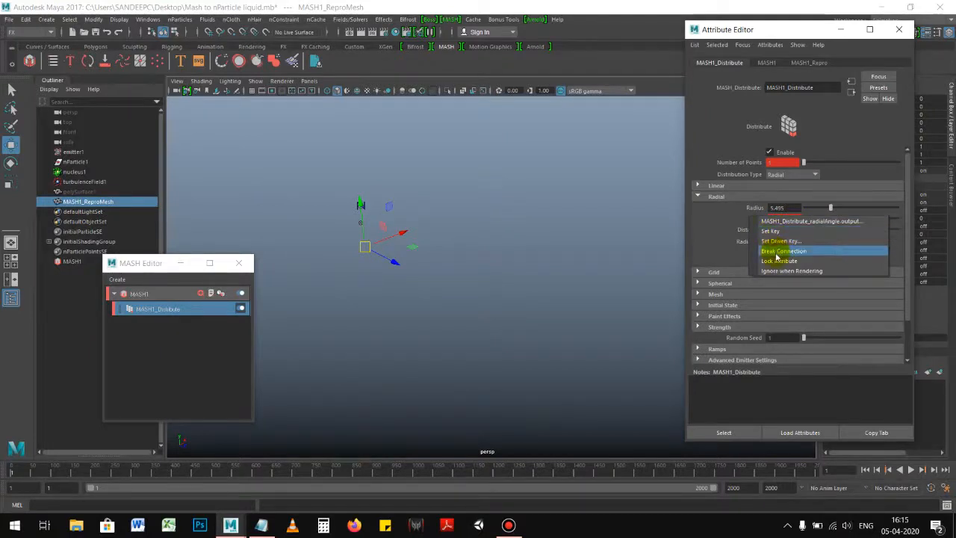
left_click(776, 251)
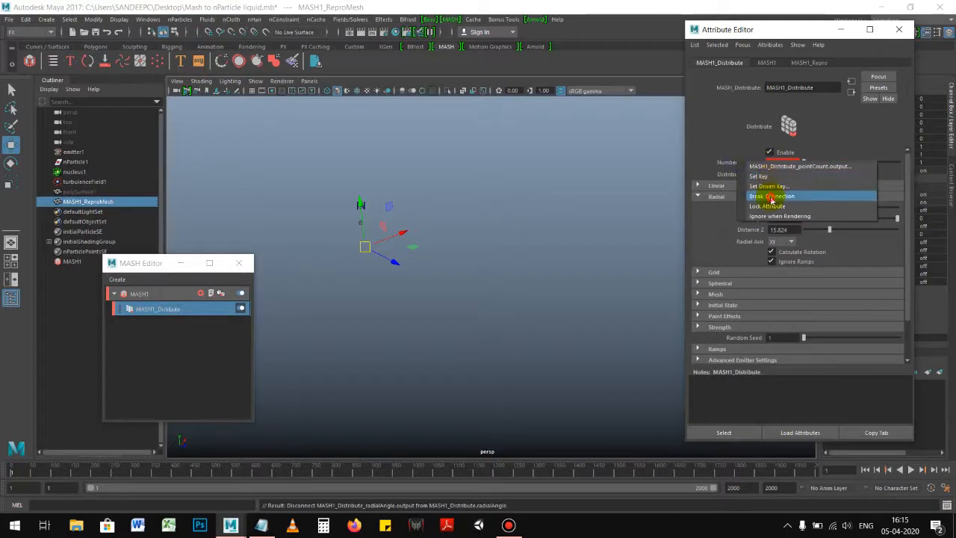
left_click(771, 196)
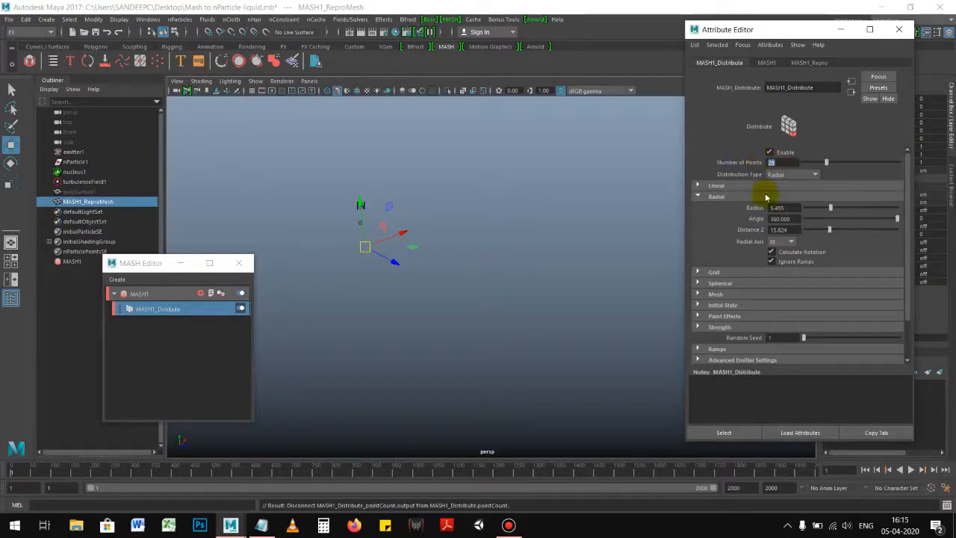
- Play the spiral simulation from the first frame and stop it at about frame 104
left_click(865, 471)
left_click(911, 470)
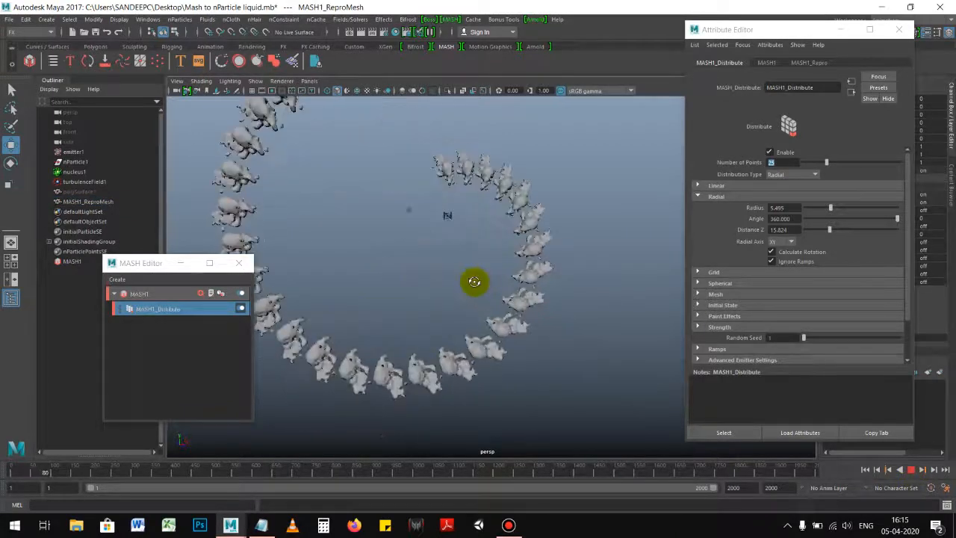
left_click(908, 470)
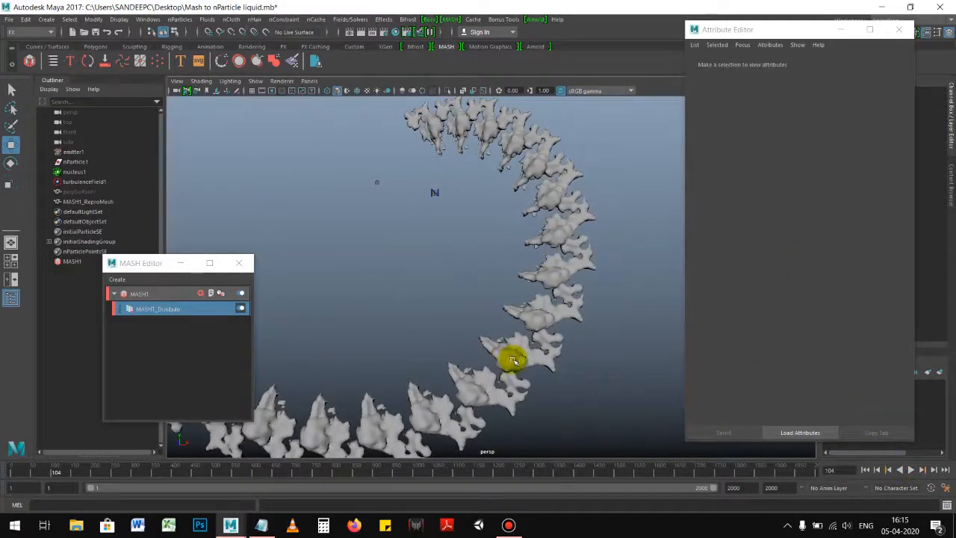
- Select the MASH mesh and set MASH1_Distribute's radial Distance Z to 0
left_click(512, 357)
left_click(180, 312)
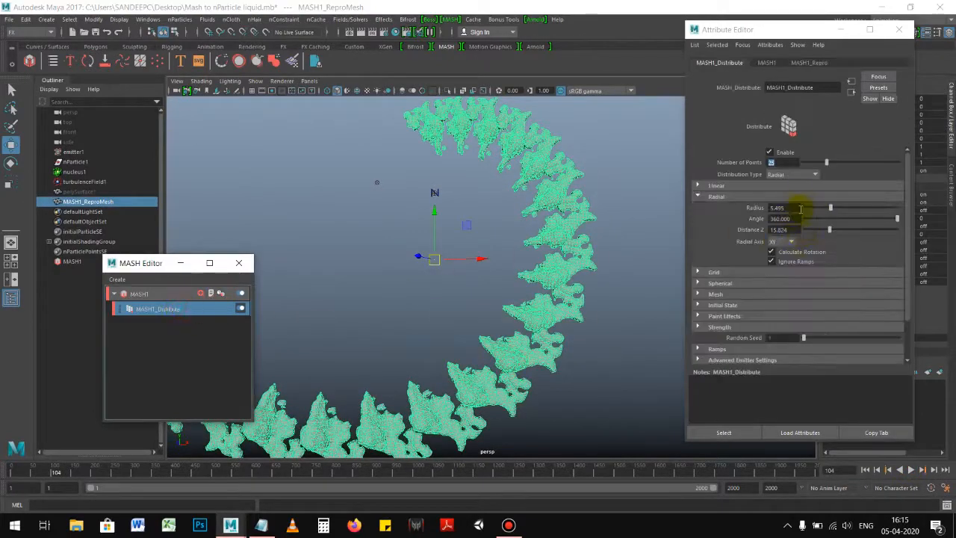
left_click_drag(793, 232, 746, 226)
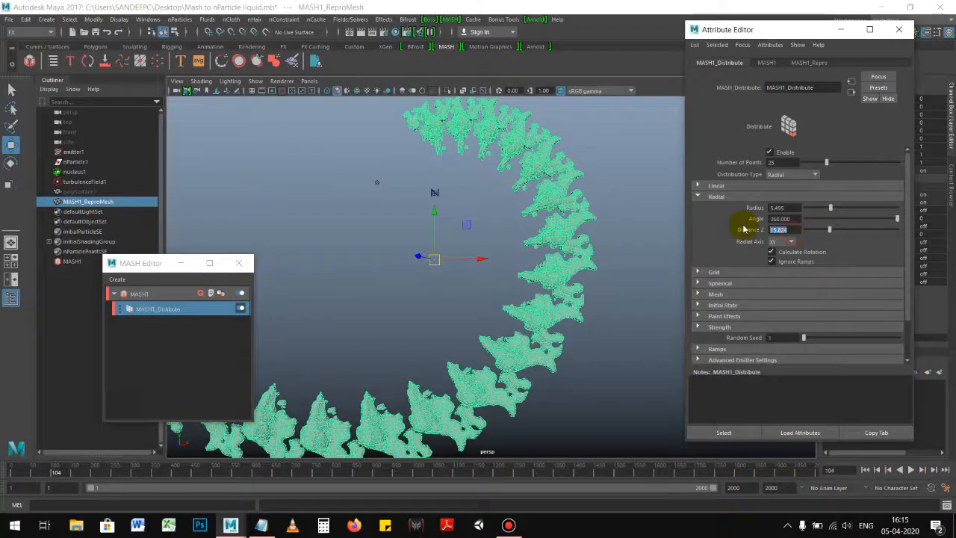
type("0")
key("Return")
left_click_drag(481, 240, 496, 235, "alt")
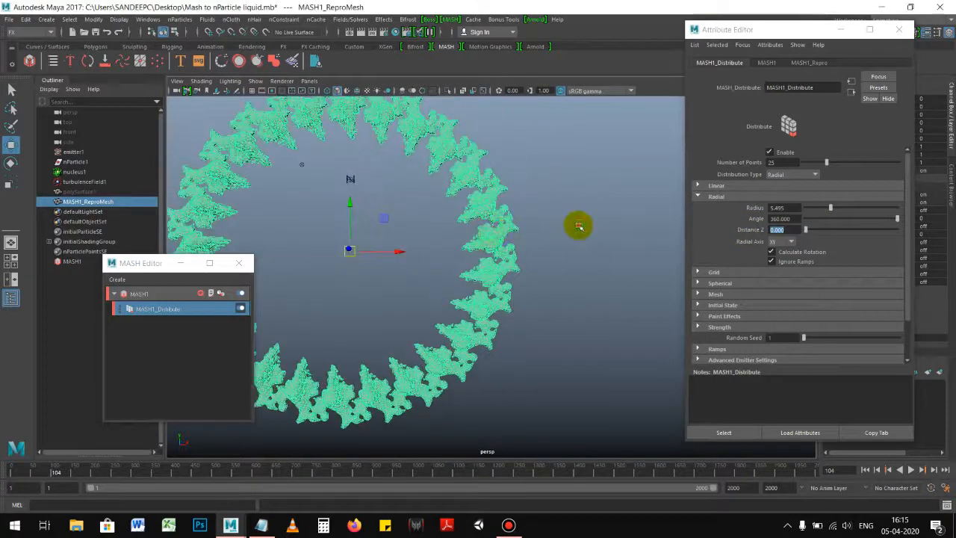
- Replay the flat ring simulation from the first frame with the MASH Editor moved aside, stopping at about frame 141
left_click(546, 235)
right_click_drag(546, 235, 404, 231, "alt")
left_click_drag(405, 231, 613, 301, "alt")
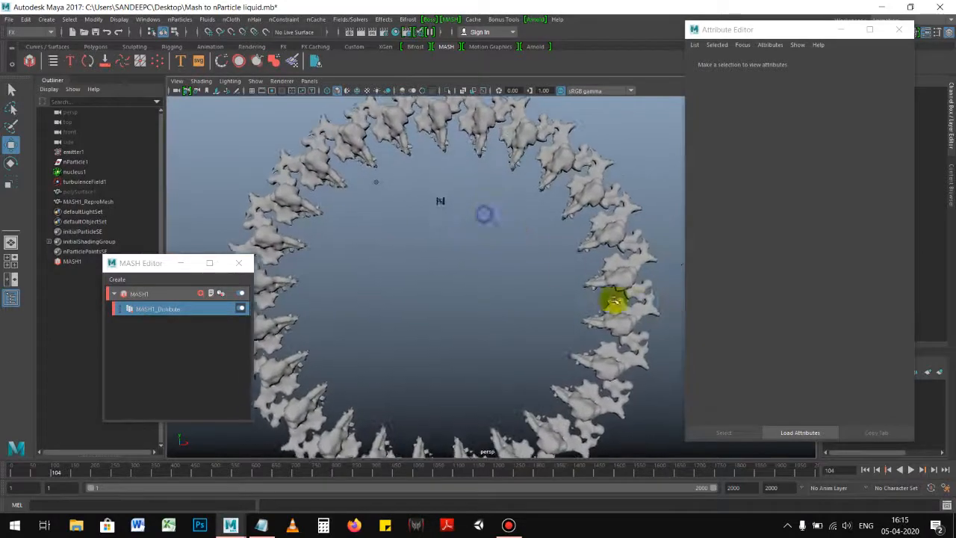
left_click(864, 470)
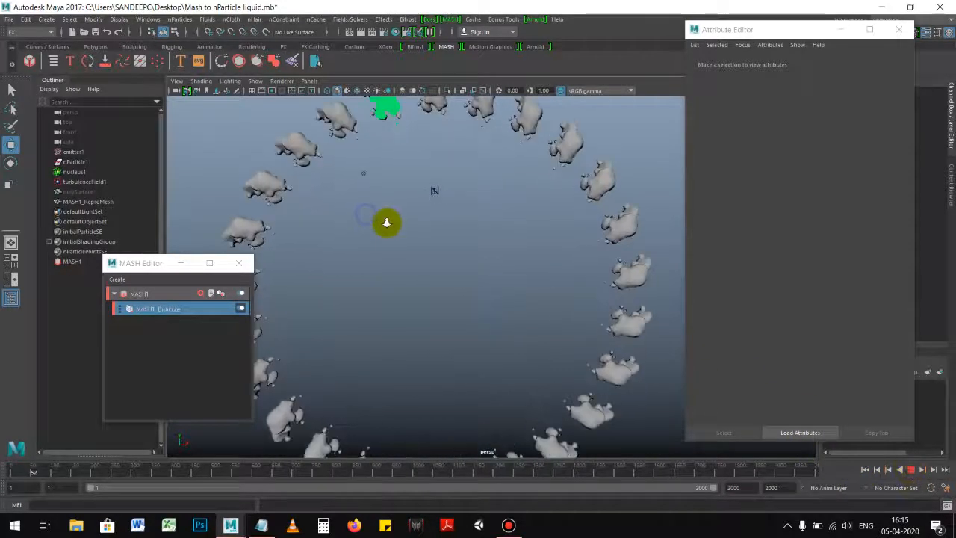
left_click_drag(154, 261, 99, 285)
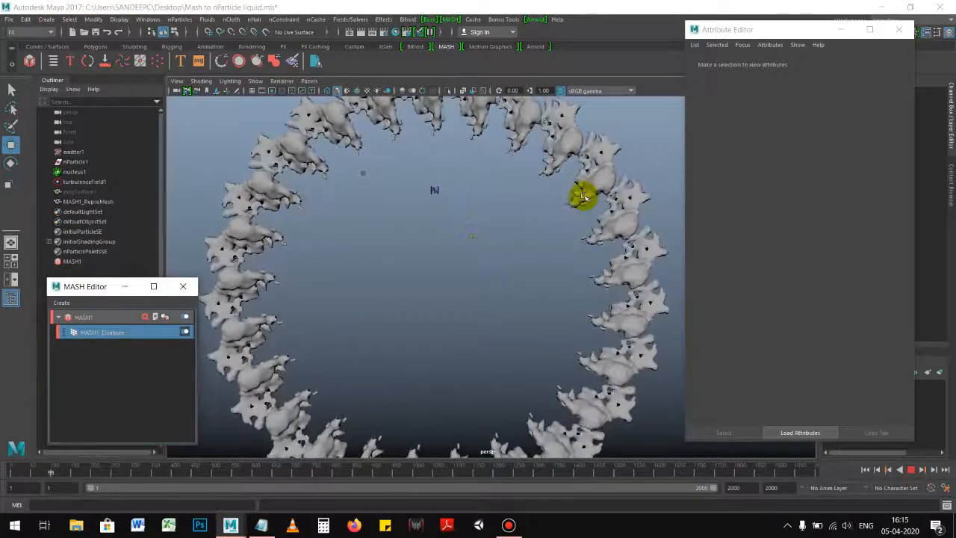
left_click_drag(420, 262, 456, 257, "alt")
left_click(911, 469)
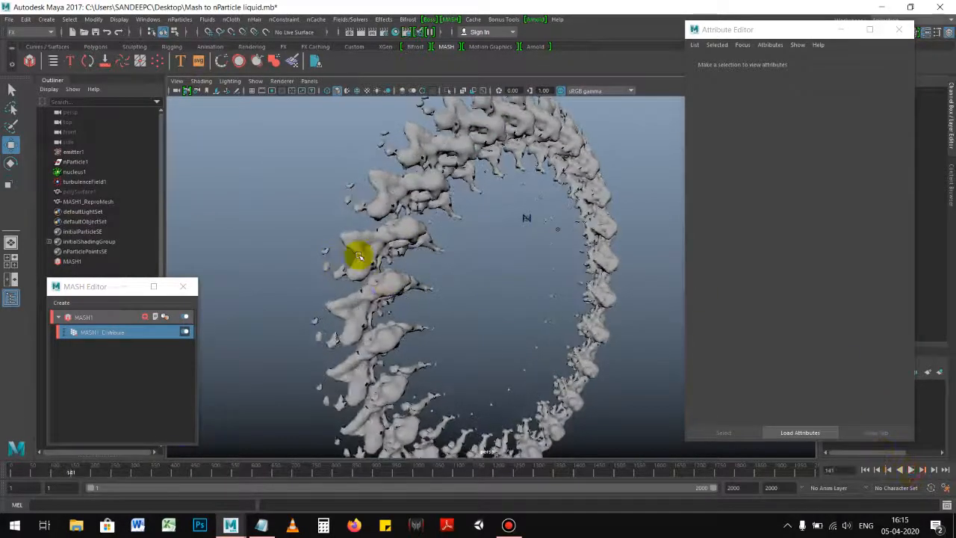
- Select the MASH mesh, expand nParticleShape1's dynamic properties and show the MASH1_Distribute attributes again
left_click(381, 245)
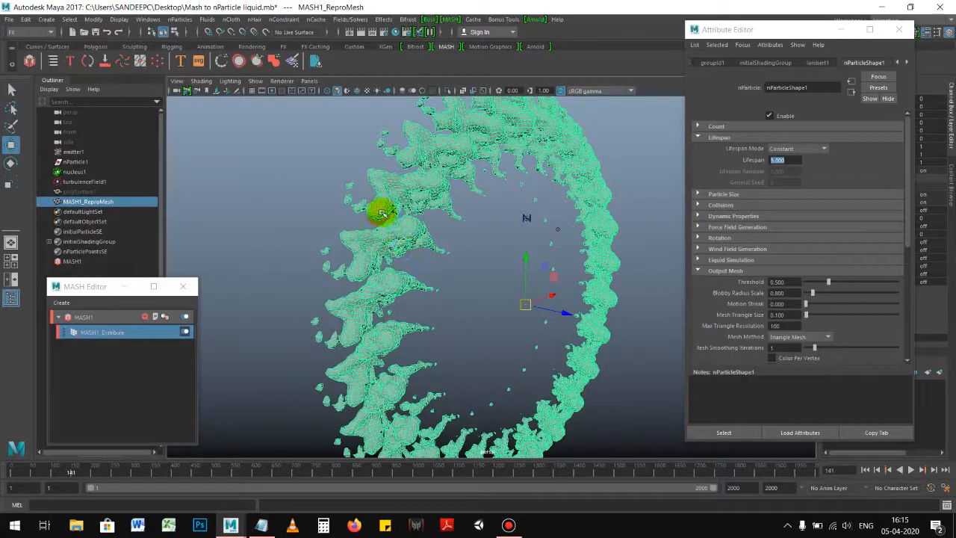
left_click(755, 215)
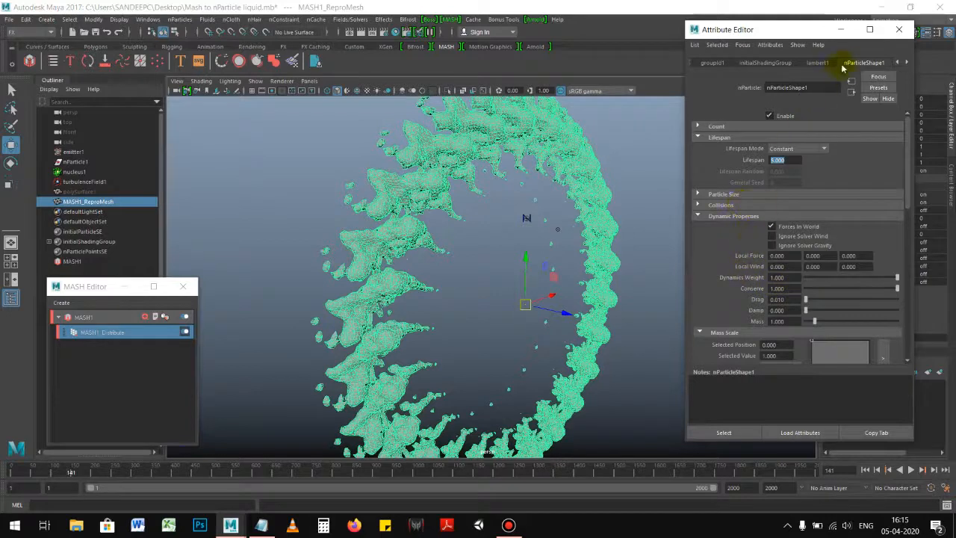
left_click(114, 333)
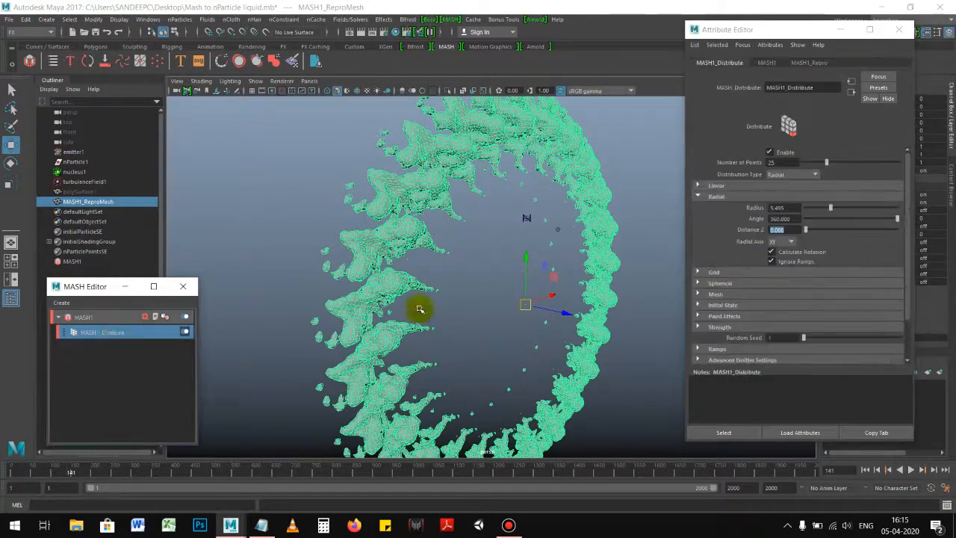
- Try the YZ and ZX options for MASH1_Distribute's Radial Axis
scroll(779, 286, "down", 2)
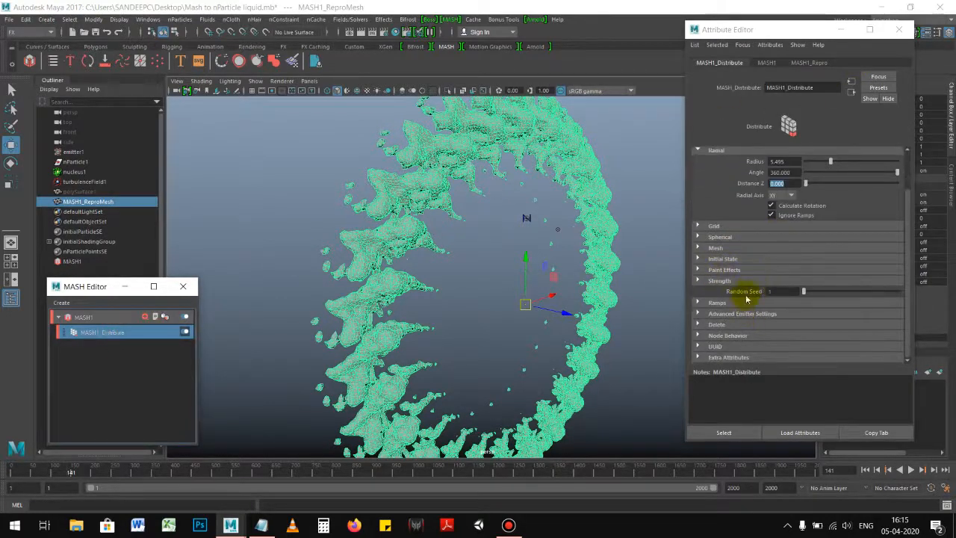
scroll(753, 246, "up", 2)
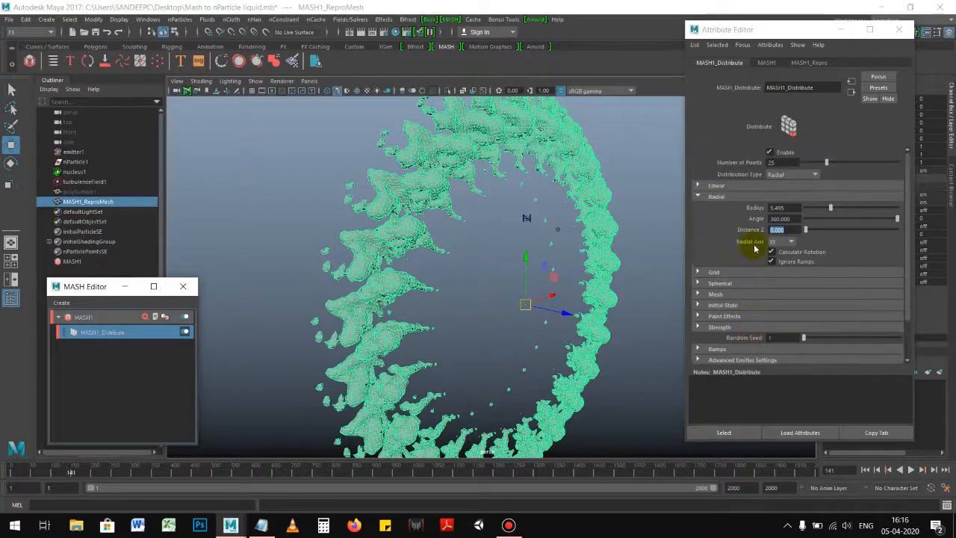
left_click(793, 209)
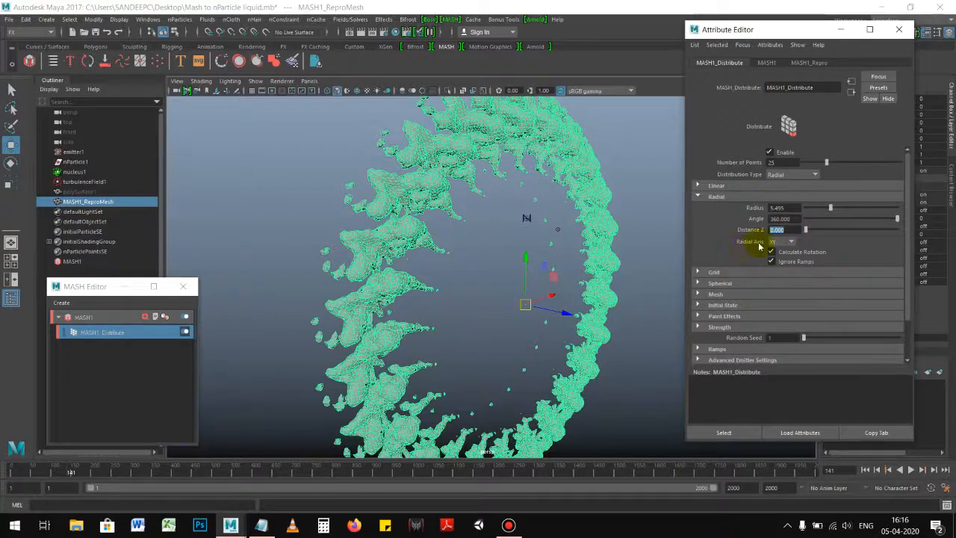
left_click(782, 262)
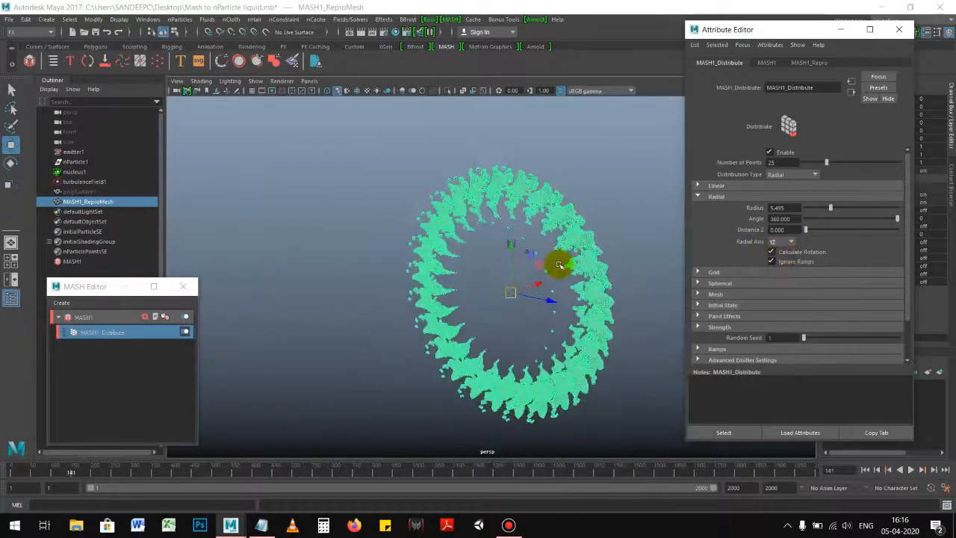
left_click(776, 272)
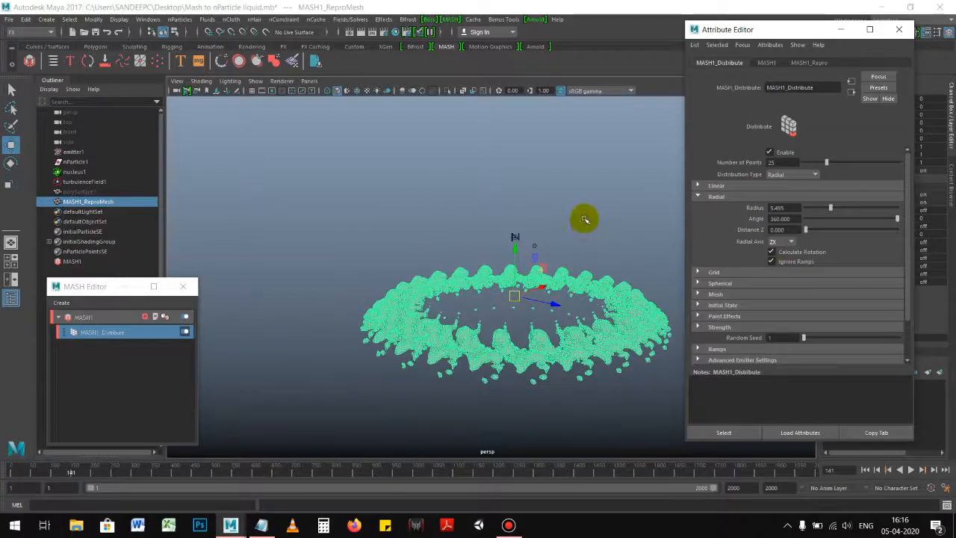
- Deselect the mesh and play the ZX ring simulation from the start, stopping at about frame 86
right_click_drag(476, 232, 516, 245, "alt")
left_click_drag(516, 246, 512, 217, "alt")
left_click(509, 215)
right_click_drag(595, 283, 631, 302, "alt")
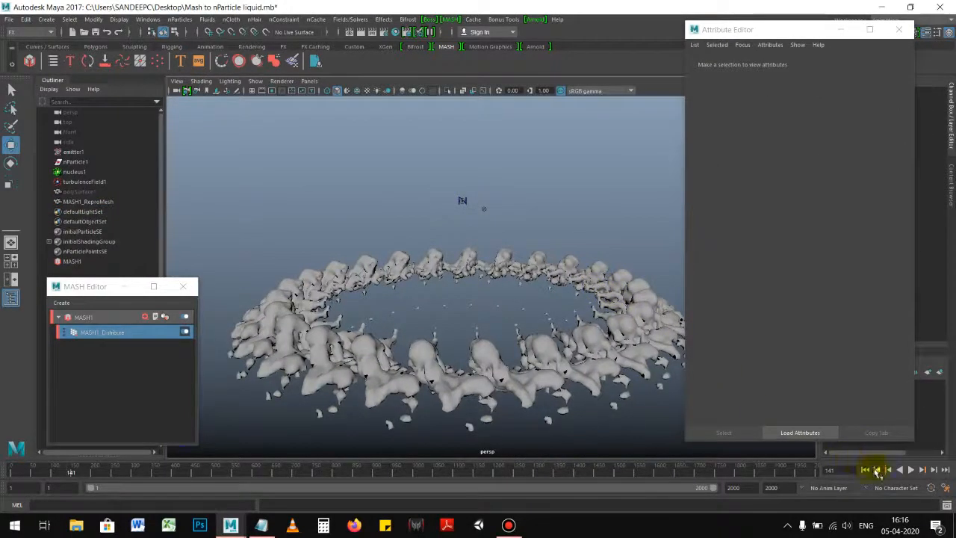
left_click(878, 469)
left_click(911, 470)
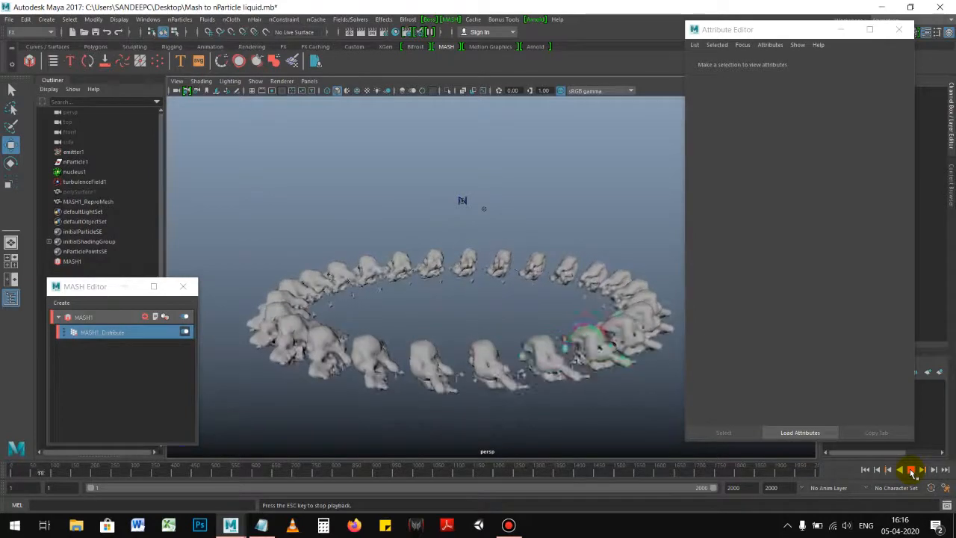
left_click(912, 470)
- Select the MASH mesh, show the MASH1_Distribute attributes and set the Radial Axis to XY
mouse_move(439, 276)
left_mouse_down("alt")
mouse_move(504, 326)
mouse_move(441, 266)
left_mouse_up("alt")
right_click_drag(431, 263, 520, 281, "alt")
right_click_drag(576, 256, 484, 260, "alt")
left_click_drag(484, 260, 495, 284, "alt")
left_click(469, 300)
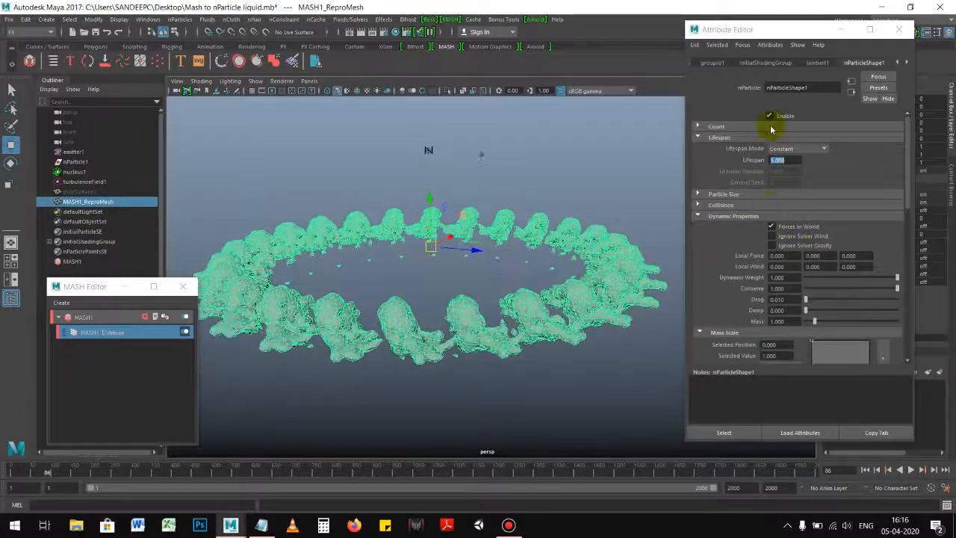
left_click(102, 332)
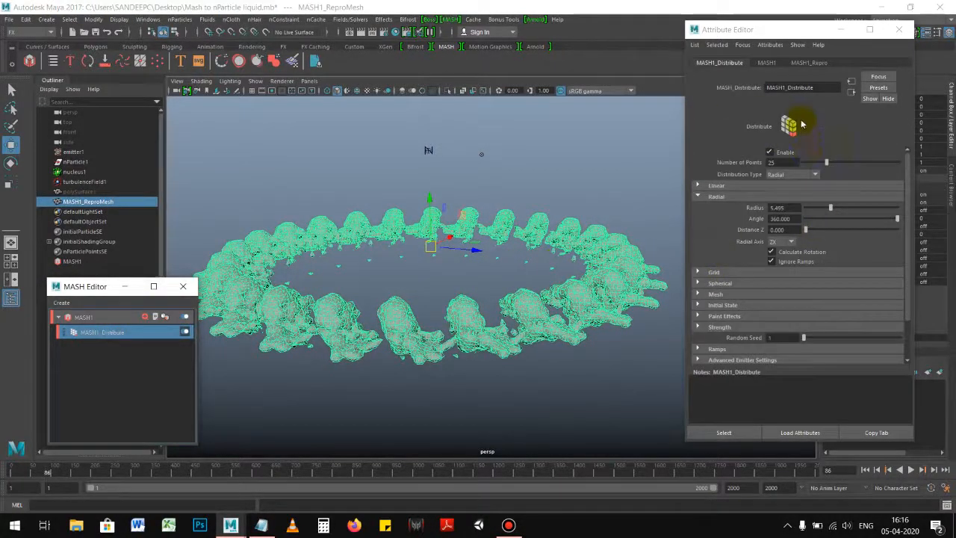
left_click(784, 245)
left_click(779, 253)
scroll(497, 275, "down", 2)
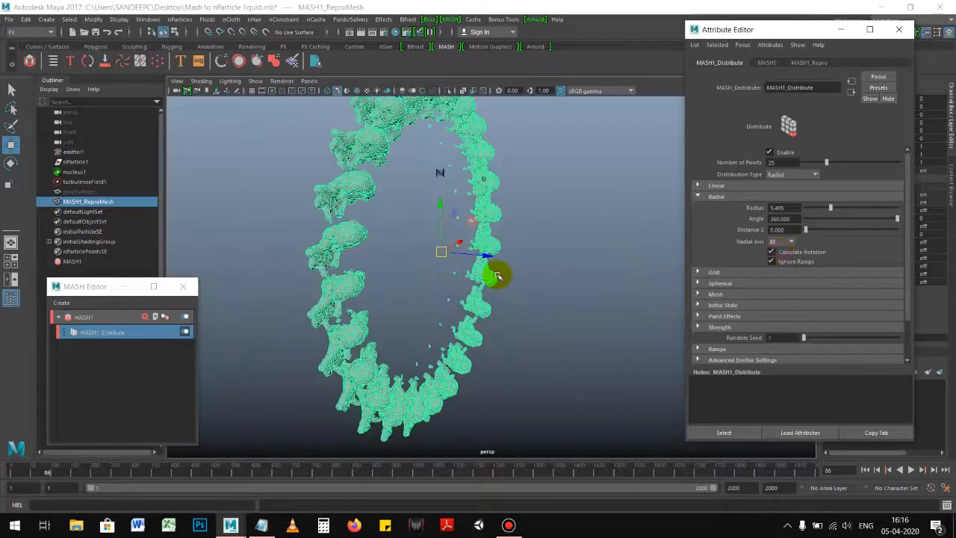
- Turn off Calculate Rotation for the radial distribution and replay the simulation from the first frame to about frame 88
left_click(772, 252)
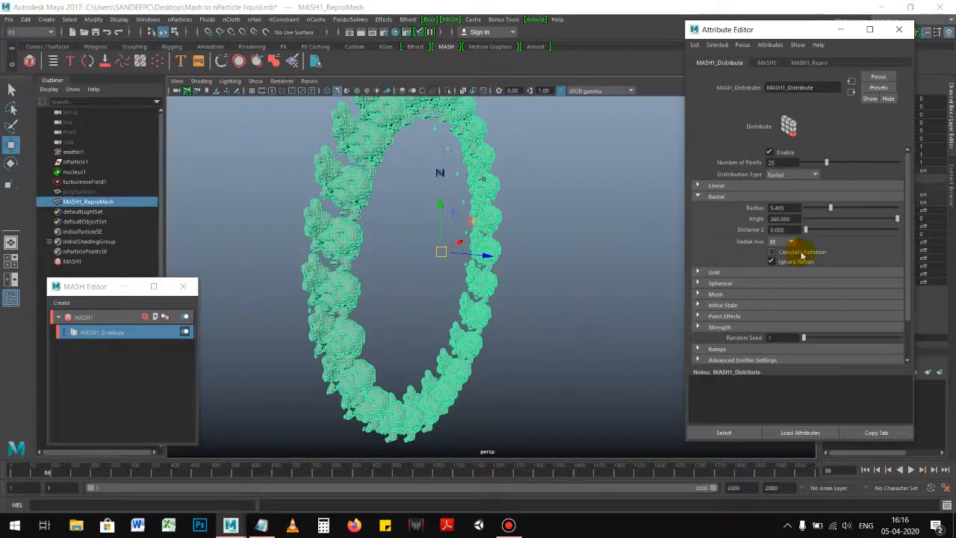
left_click(802, 253)
left_click_drag(592, 270, 546, 271, "alt")
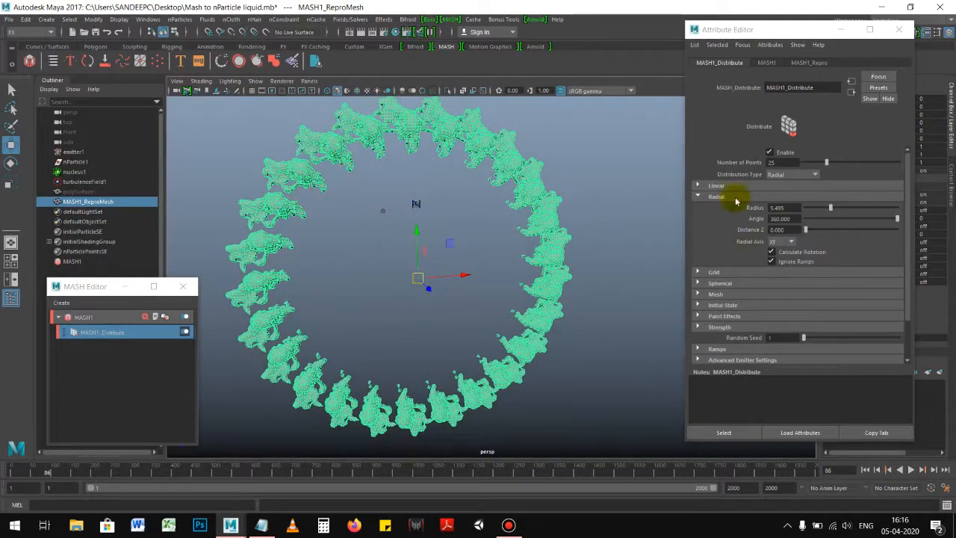
left_click(788, 254)
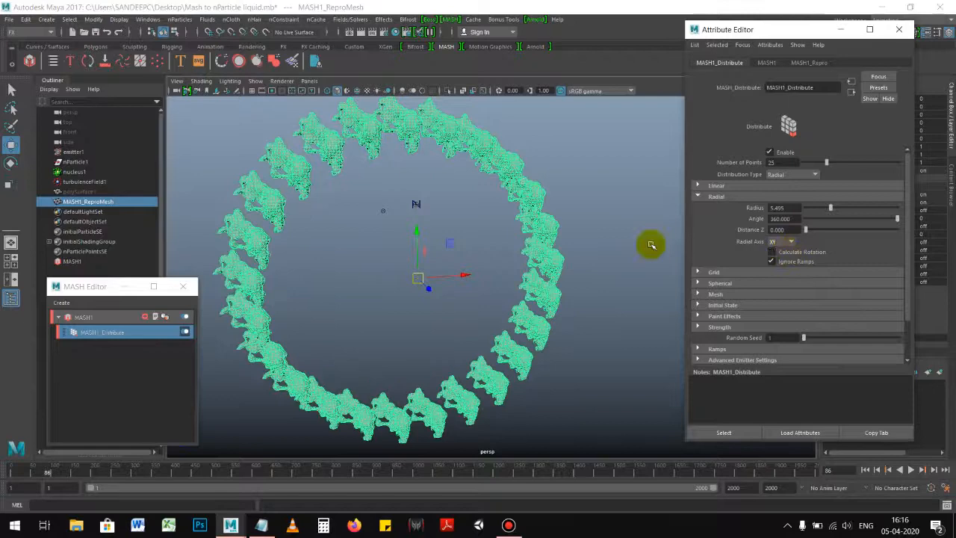
left_click(865, 469)
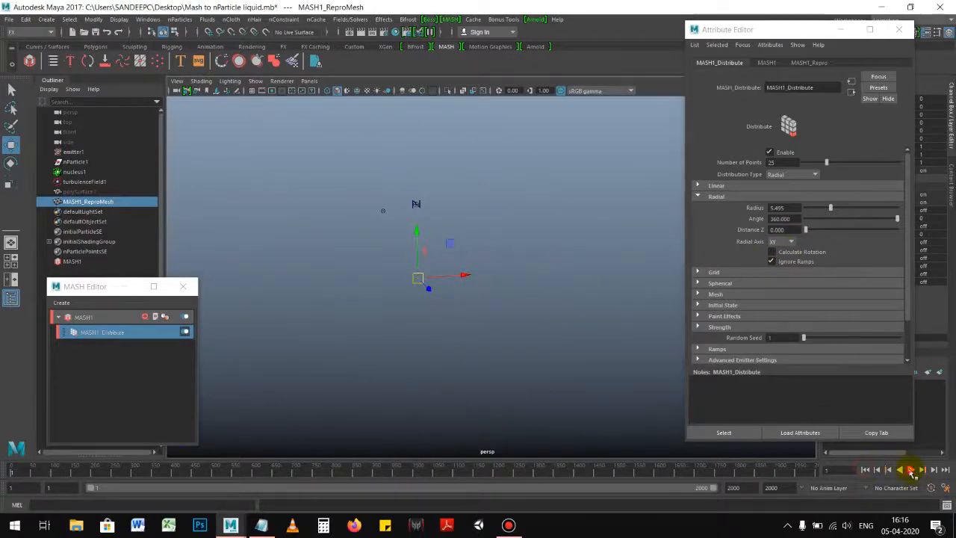
left_click(910, 470)
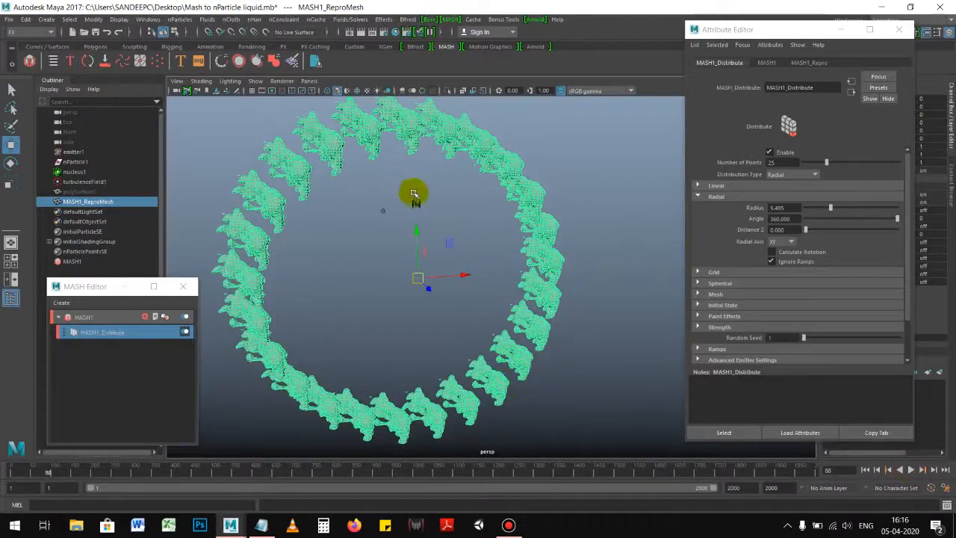
- Enable Calculate Rotation and replay the simulation from the first frame, stopping at about frame 100
left_click(794, 253)
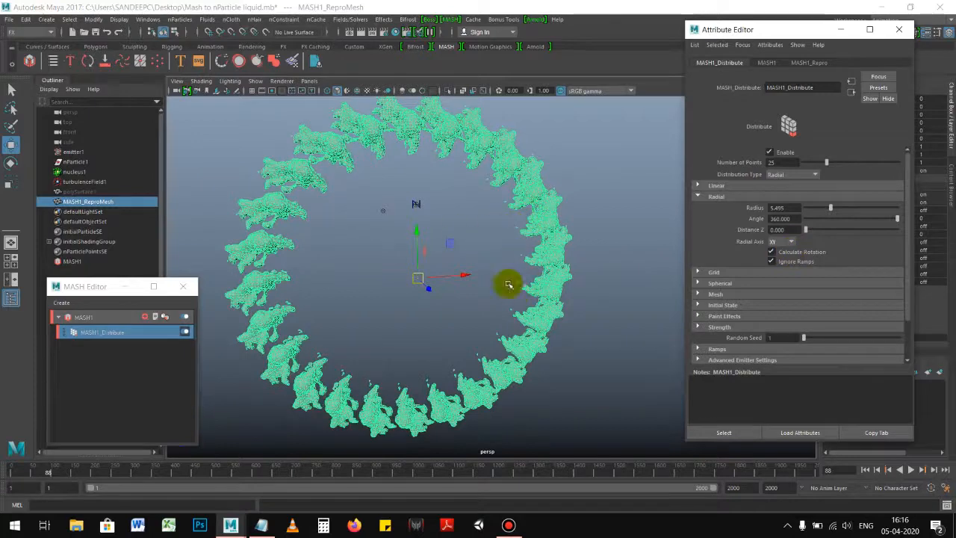
left_click(865, 469)
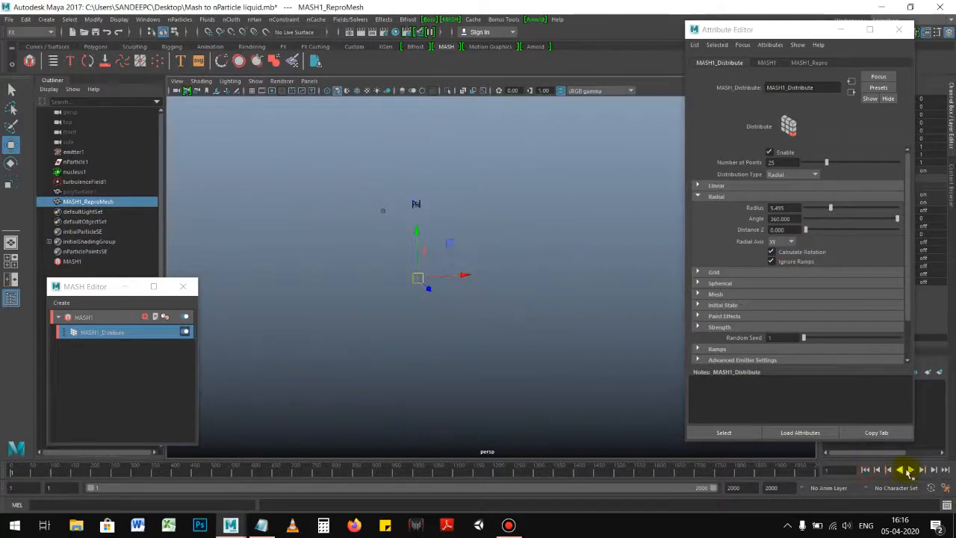
left_click(909, 470)
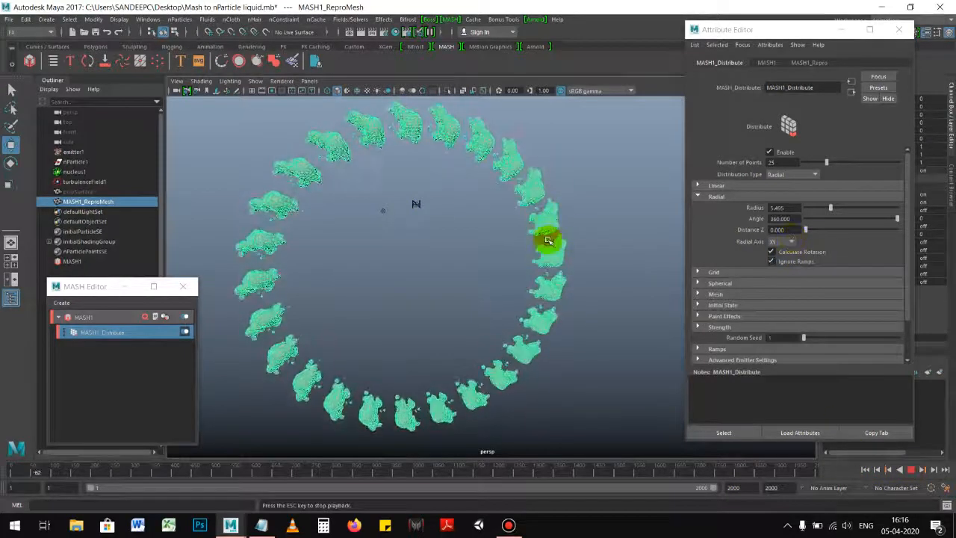
left_click(912, 469)
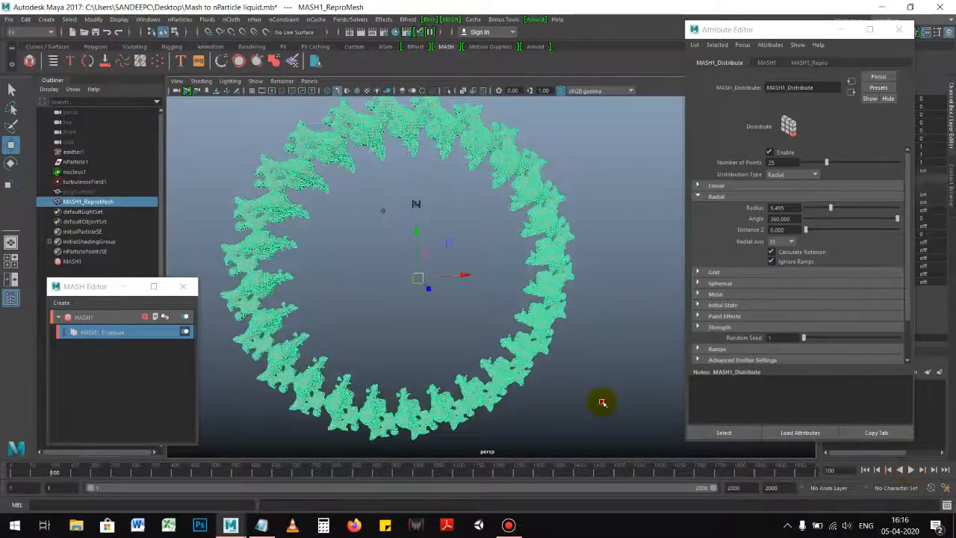
- Examine the ring of replicated liquid meshes from several angles
left_click(534, 321)
left_click_drag(501, 330, 441, 299, "alt")
left_click(272, 187)
left_click_drag(313, 199, 439, 228, "alt")
left_click(508, 525)
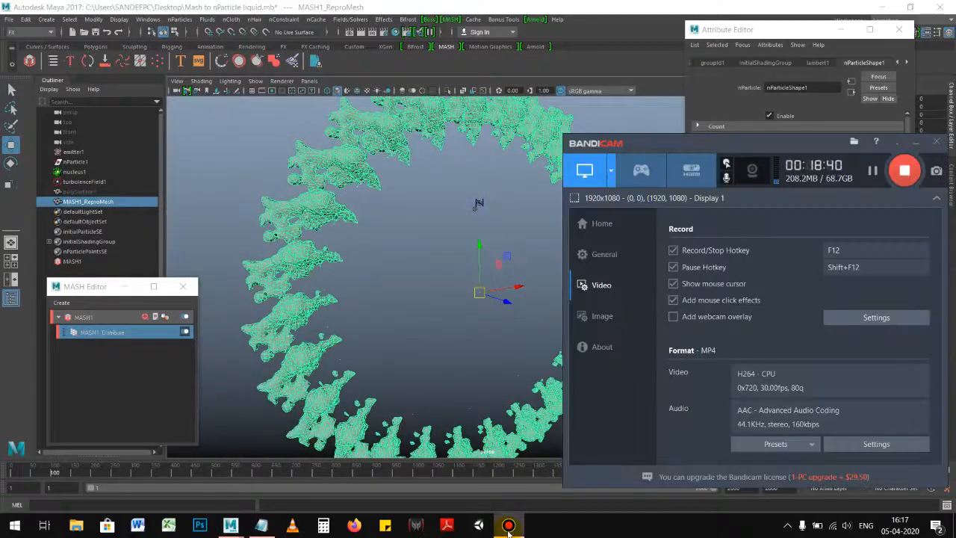
left_click(508, 525)
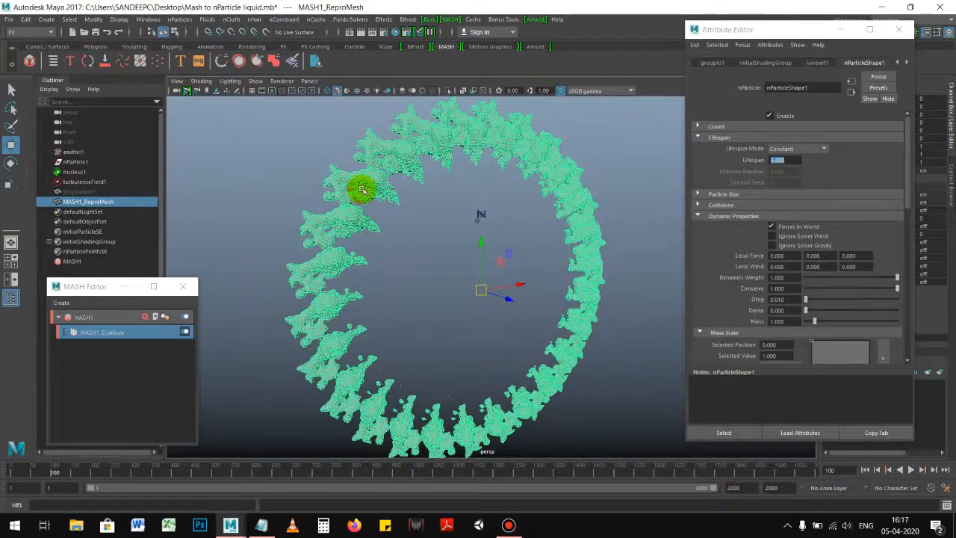
left_click(293, 177)
left_click(384, 192)
left_click_drag(384, 192, 490, 246, "alt")
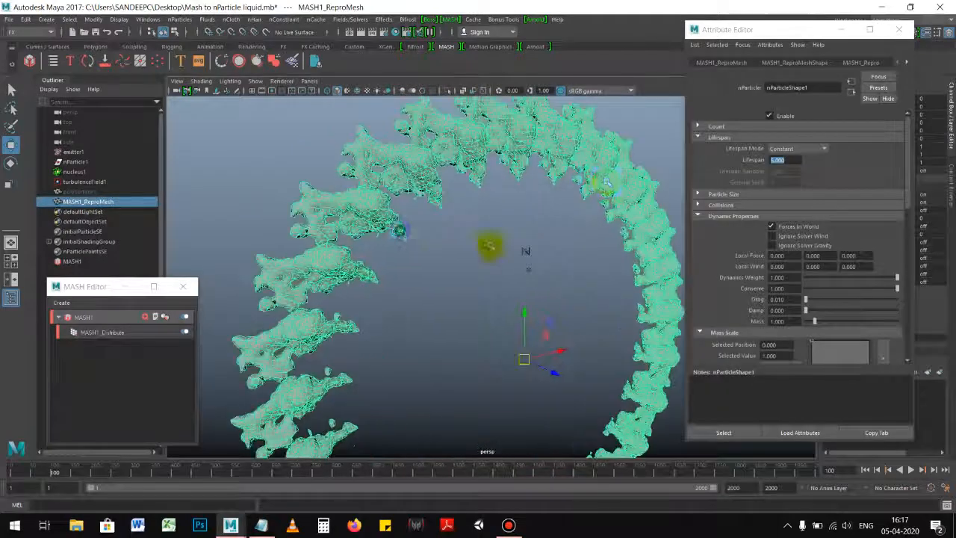
- Close the Attribute Editor and add an Arnold Skydome Light to the scene
left_click(895, 35)
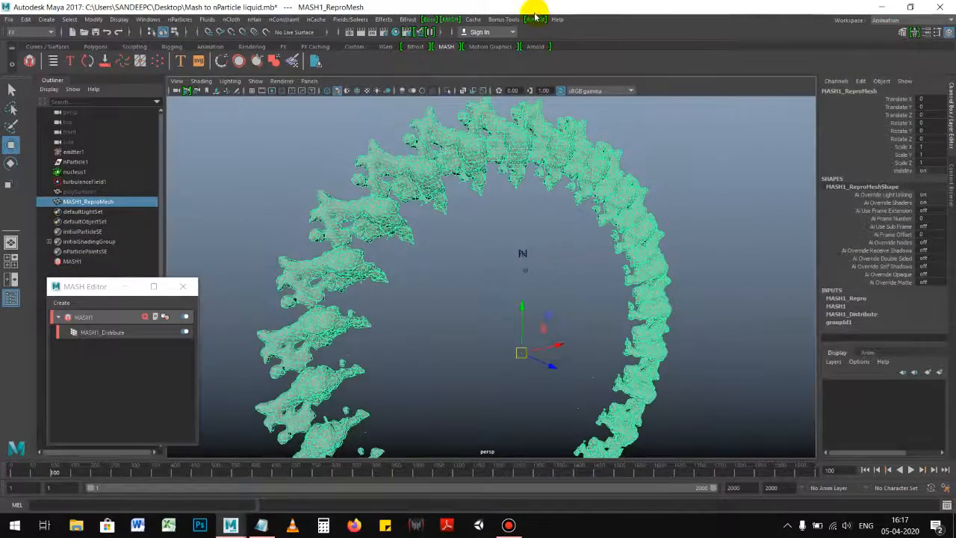
left_click(536, 18)
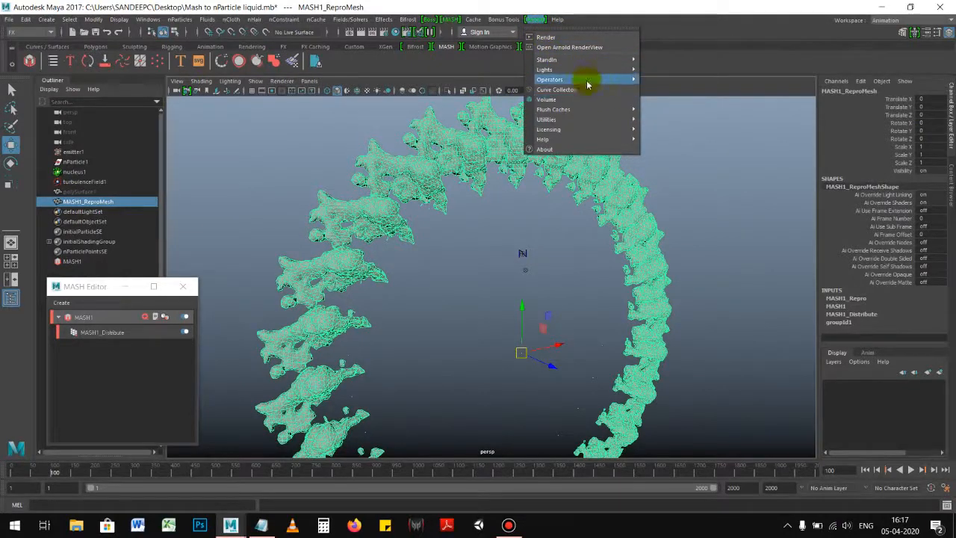
mouse_move(593, 74)
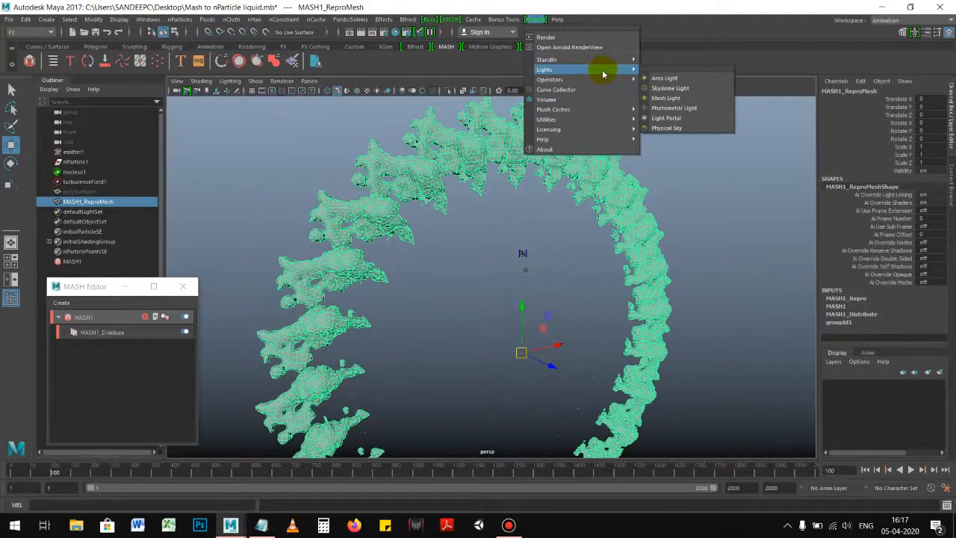
left_click(670, 88)
right_click_drag(657, 271, 559, 292, "alt")
middle_click_drag(605, 264, 595, 225, "alt")
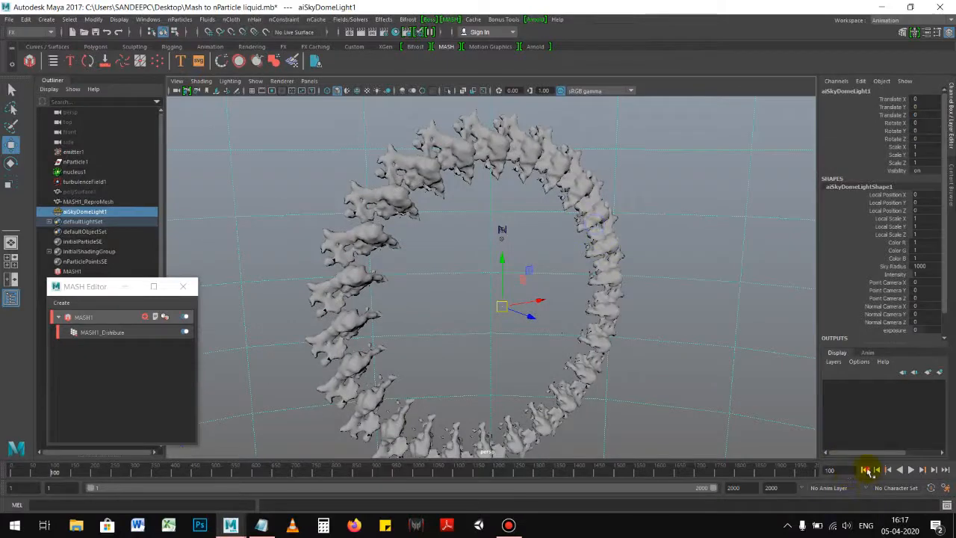
- Play the simulation from the first frame to about frame 72, render the perspective view with Arnold and close the render
left_click(867, 469)
left_click(911, 470)
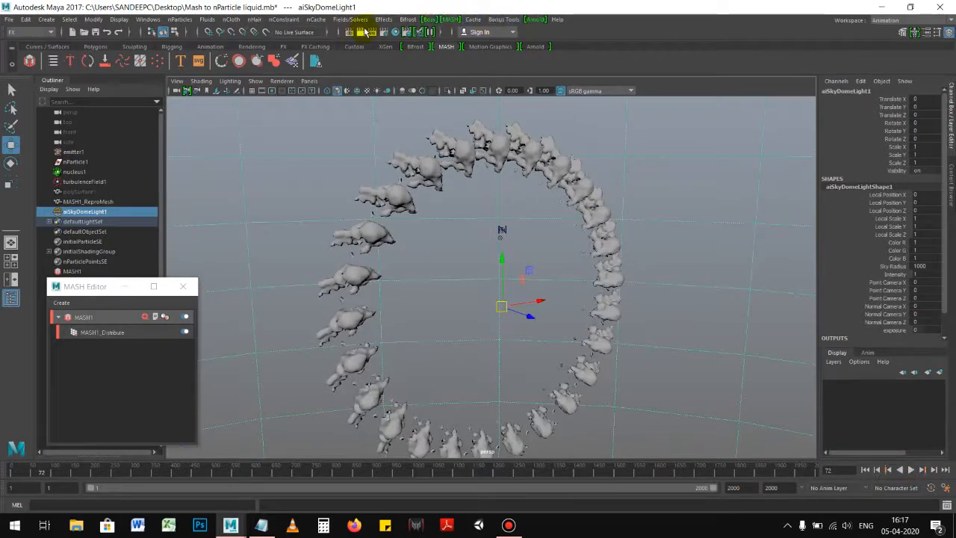
left_click(363, 33)
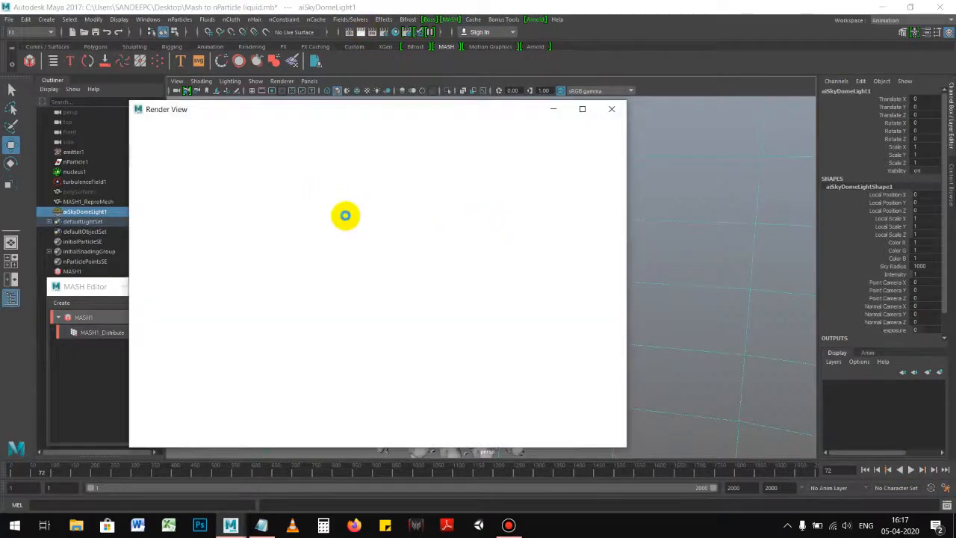
left_click_drag(383, 119, 468, 122)
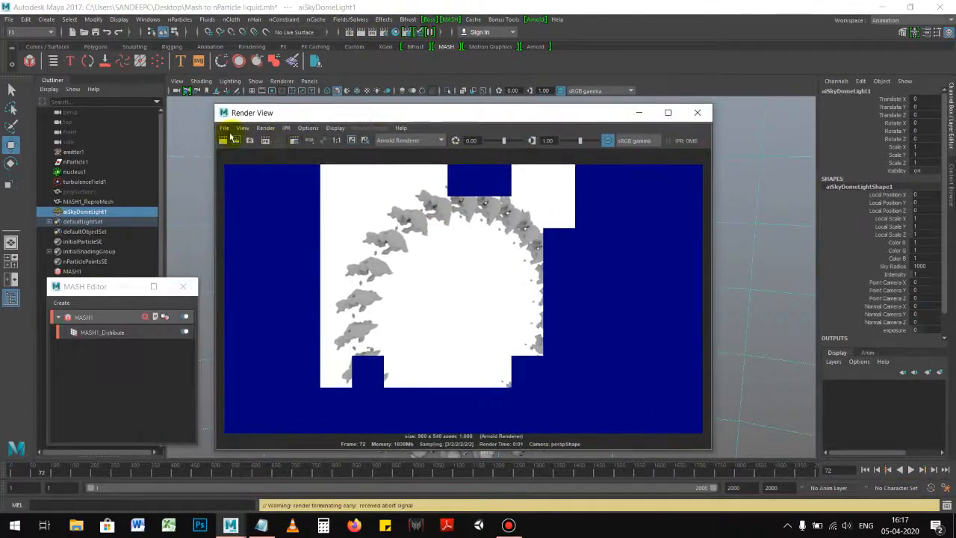
left_click(256, 141)
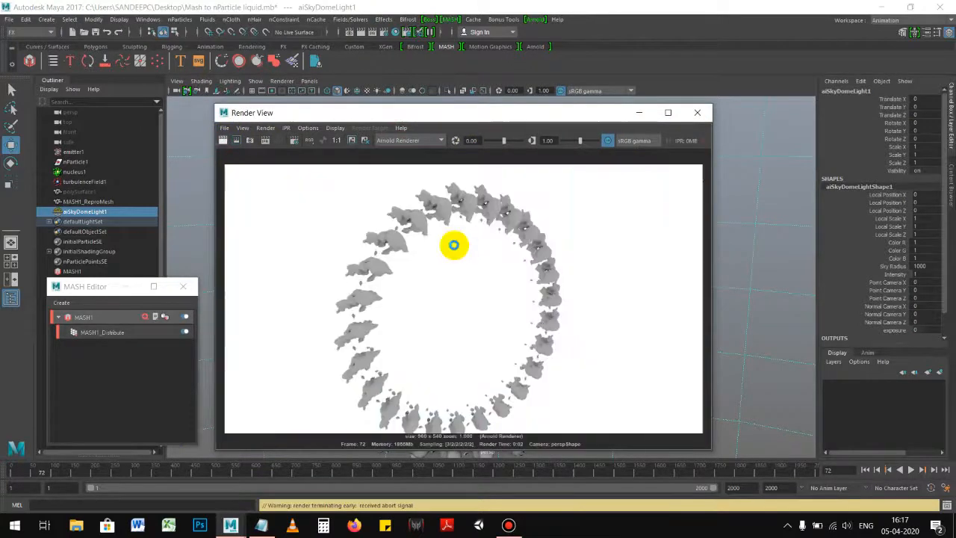
left_click(696, 113)
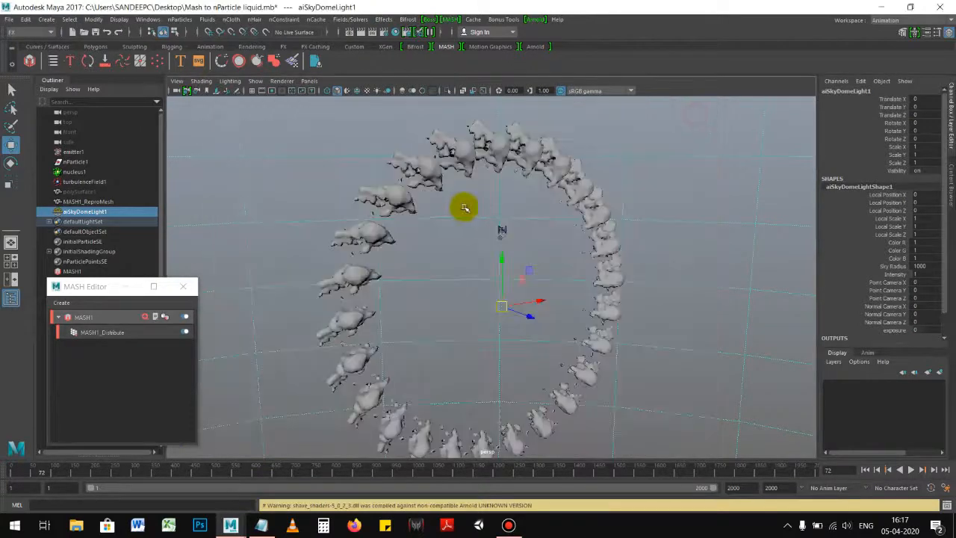
- Assign a new aiStandardSurface material to the MASH mesh
left_click(426, 186)
right_click_drag(435, 170, 455, 425)
left_click(354, 258)
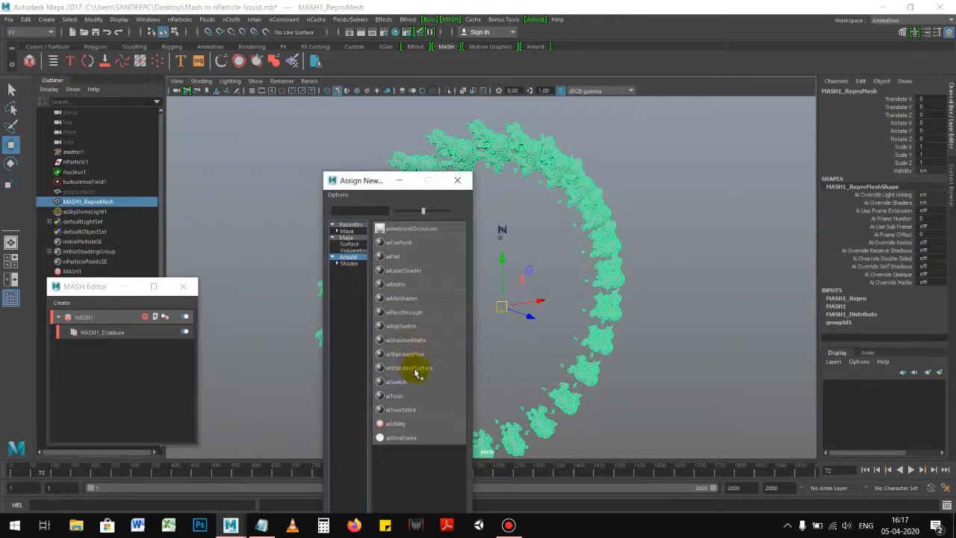
left_click(416, 368)
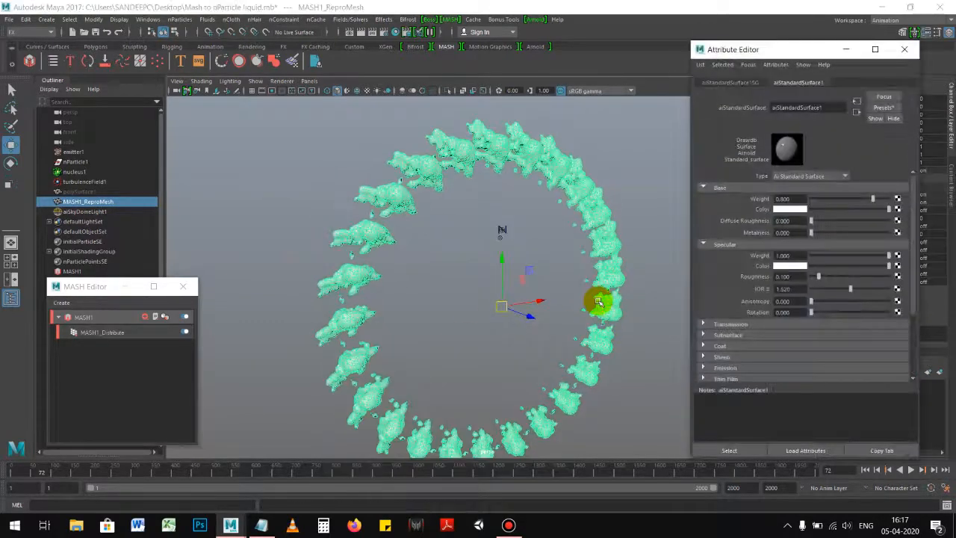
- Replace the aiStandardSurface1 settings with the Copper preset and deselect the mesh
left_click(884, 108)
mouse_move(859, 236)
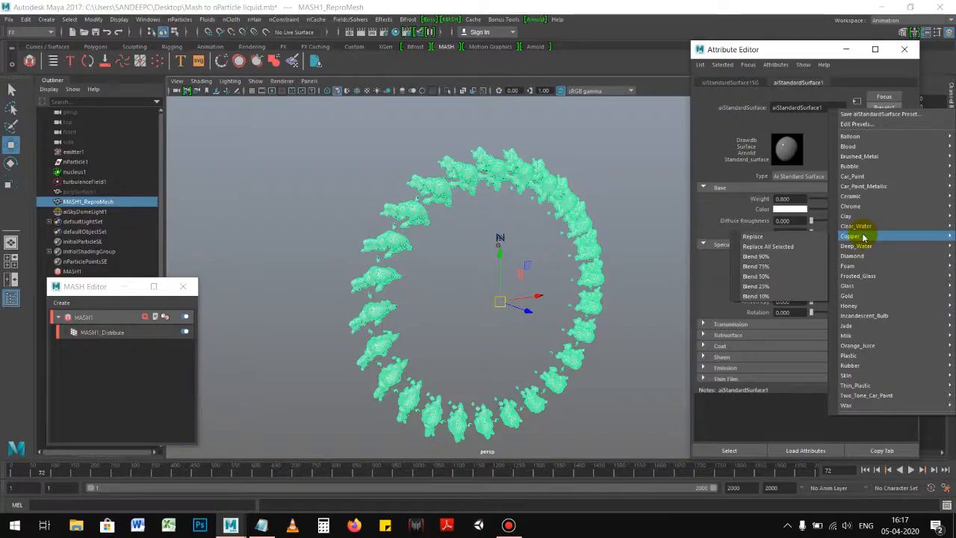
left_click(807, 236)
left_click(634, 333)
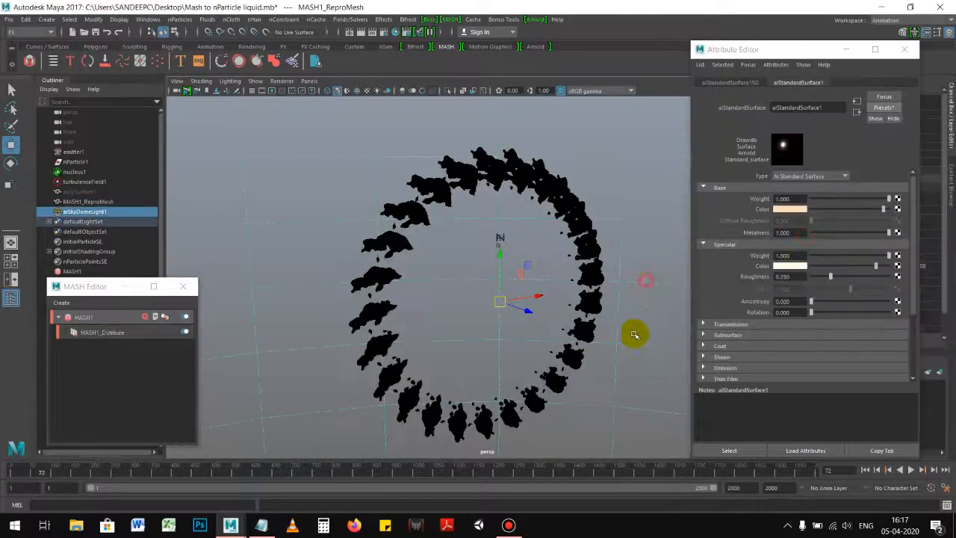
- Render the perspective view with Arnold and arrange the render and attribute windows so both can be seen
left_click(361, 33)
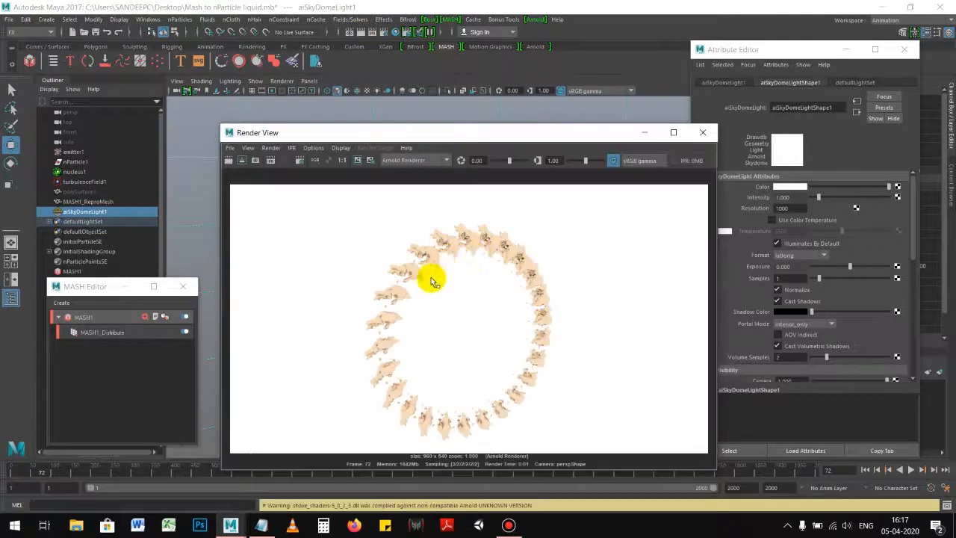
mouse_move(464, 132)
left_mouse_down()
mouse_move(451, 134)
mouse_move(464, 127)
left_mouse_up()
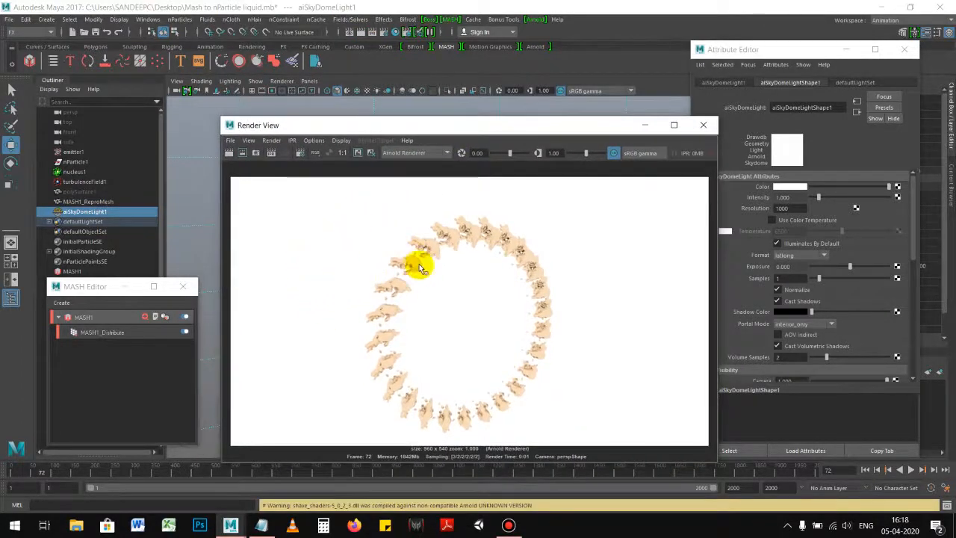
left_click_drag(390, 127, 387, 146)
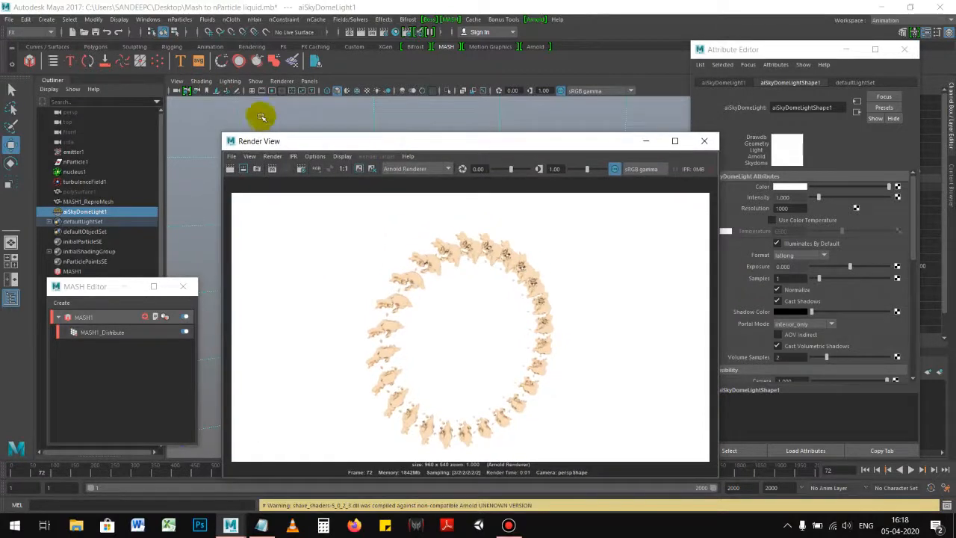
left_click(226, 110)
left_click_drag(777, 56, 787, 59)
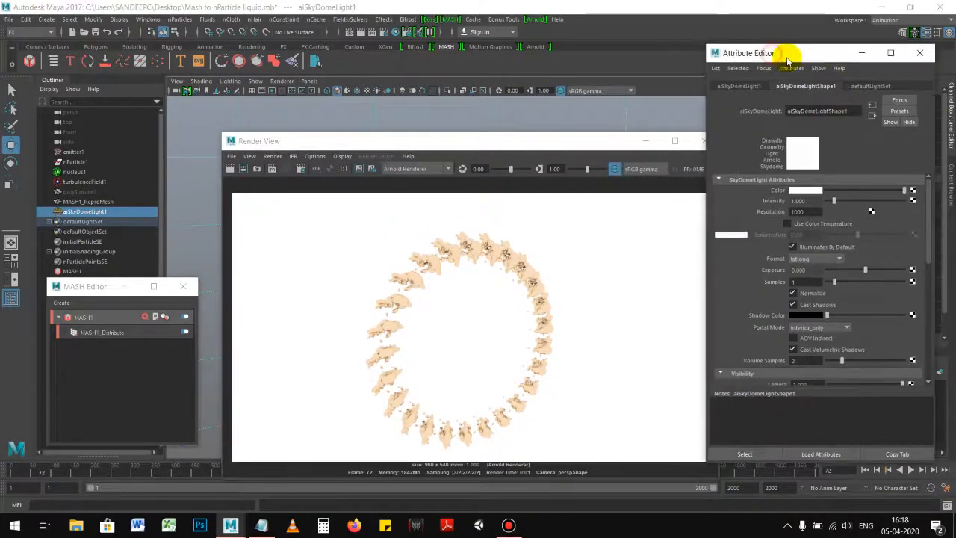
- Darken the skydome light's color to nearly black (value 0.004) and render the view again
left_click(807, 191)
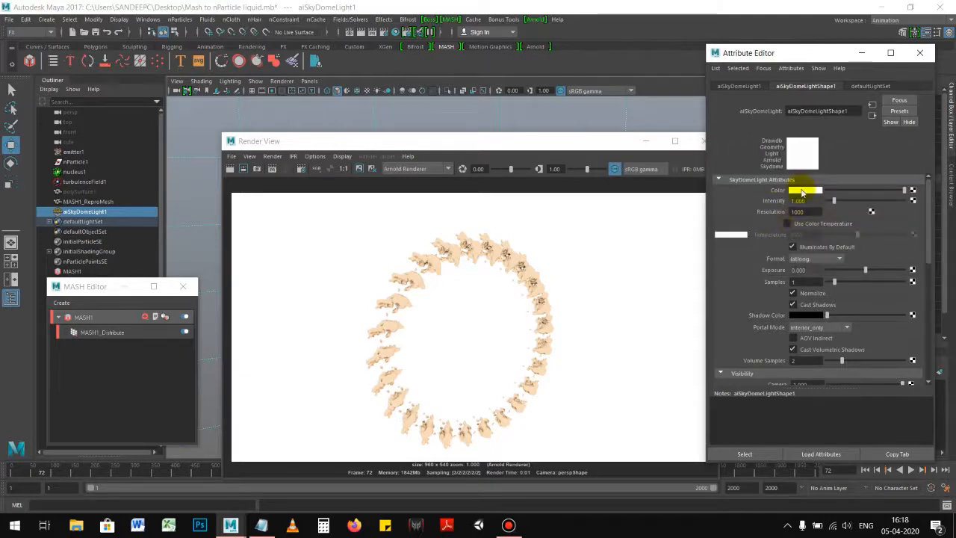
left_click(802, 192)
left_click_drag(772, 257, 739, 256)
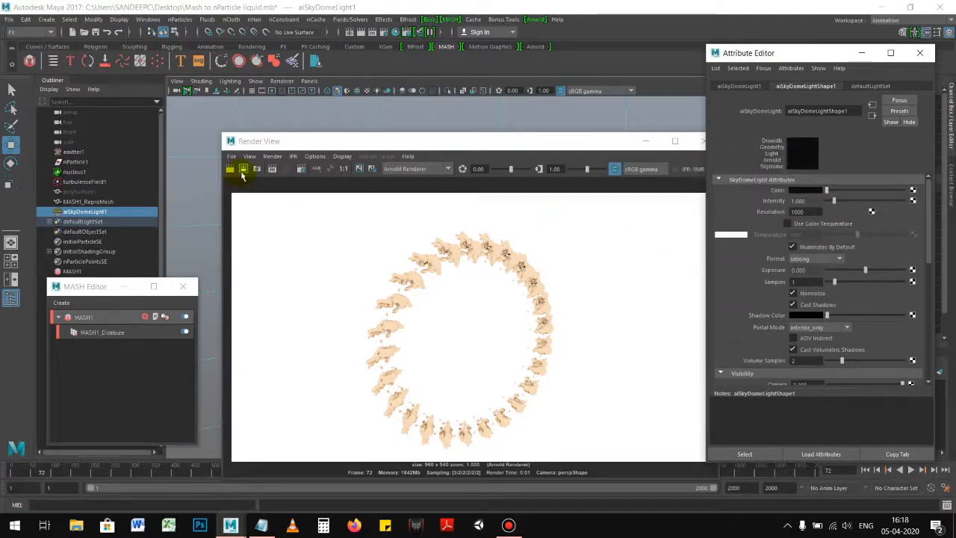
left_click(230, 168)
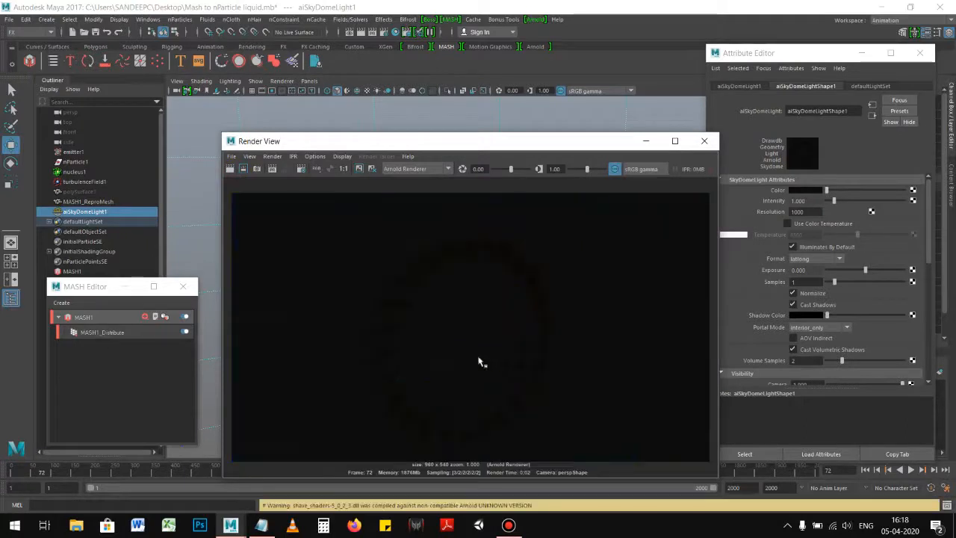
left_click_drag(451, 144, 368, 139)
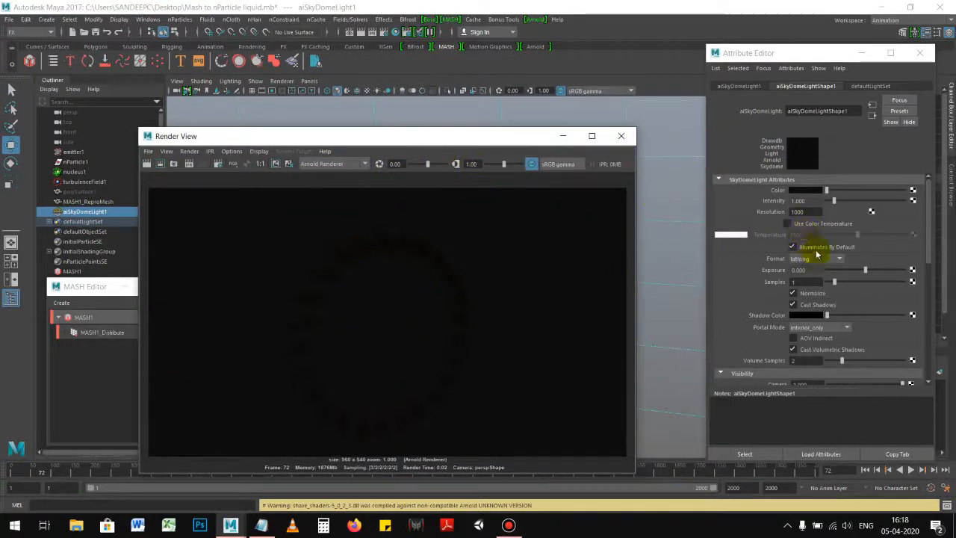
- Change the skydome light's color to cyan and render the view again
left_click(801, 190)
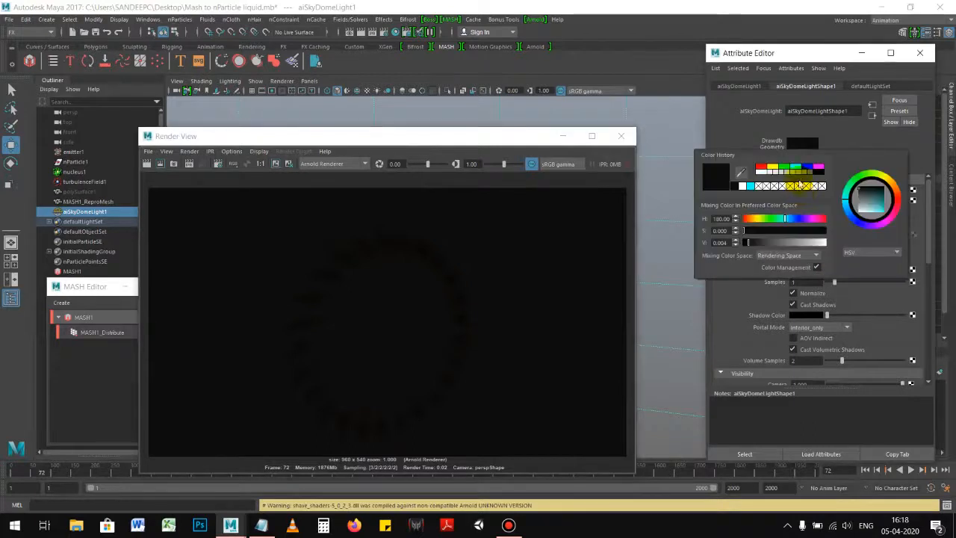
left_click(795, 171)
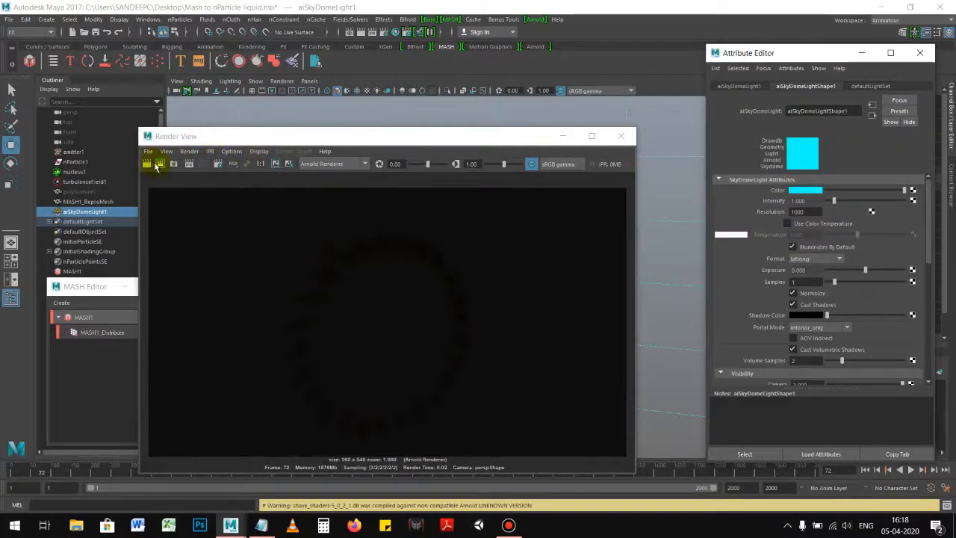
left_click(156, 166)
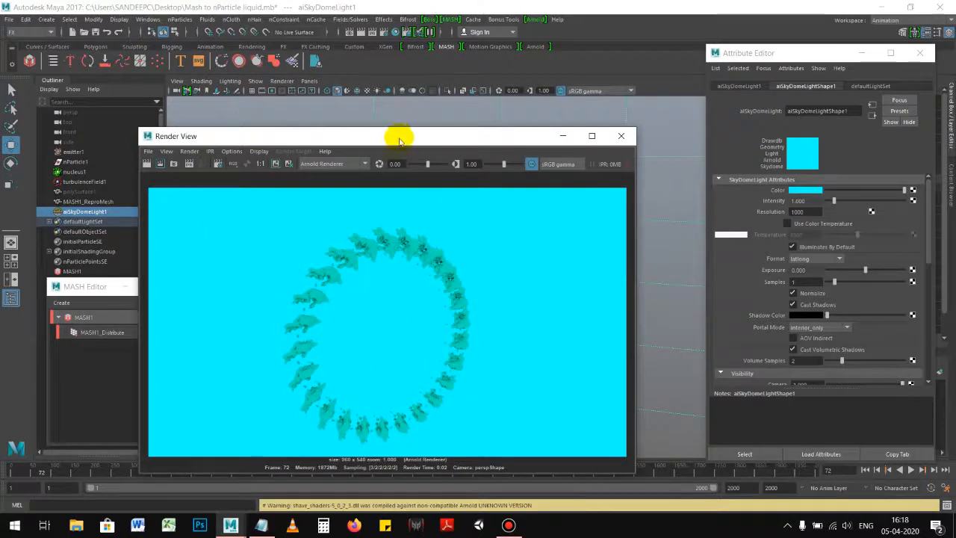
- Reposition the render window and delete aiSkyDomeLight1 from the scene
left_click_drag(399, 139, 398, 130)
left_click_drag(473, 132, 481, 130)
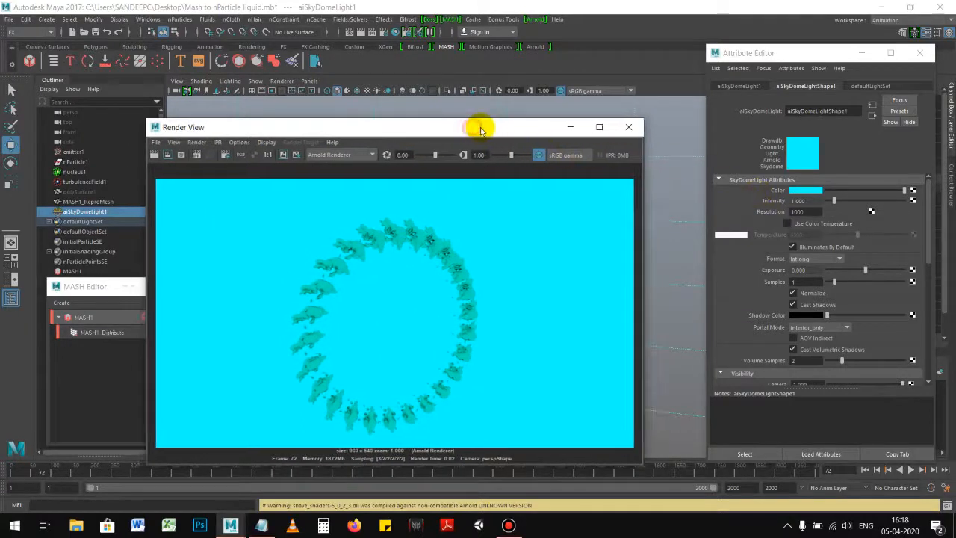
left_click_drag(500, 133, 544, 134)
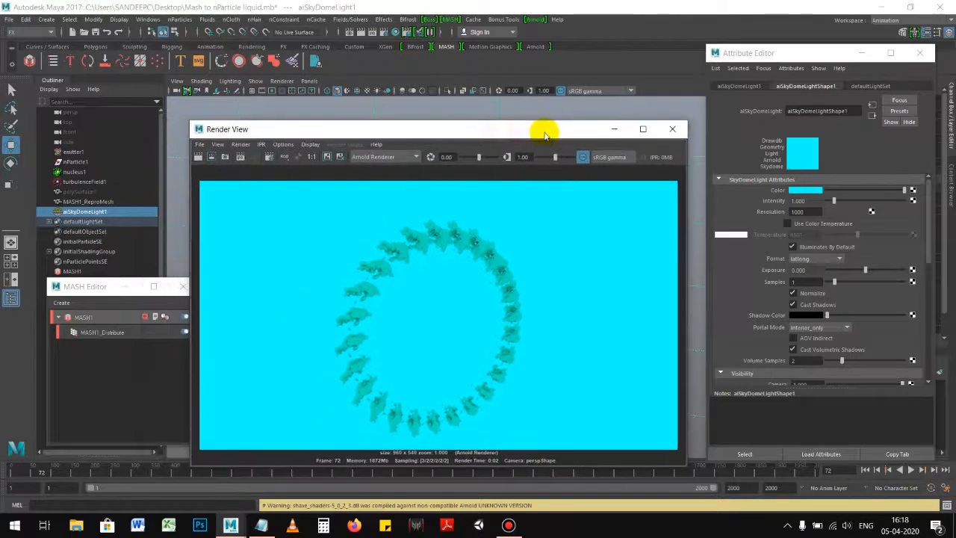
left_click(124, 213)
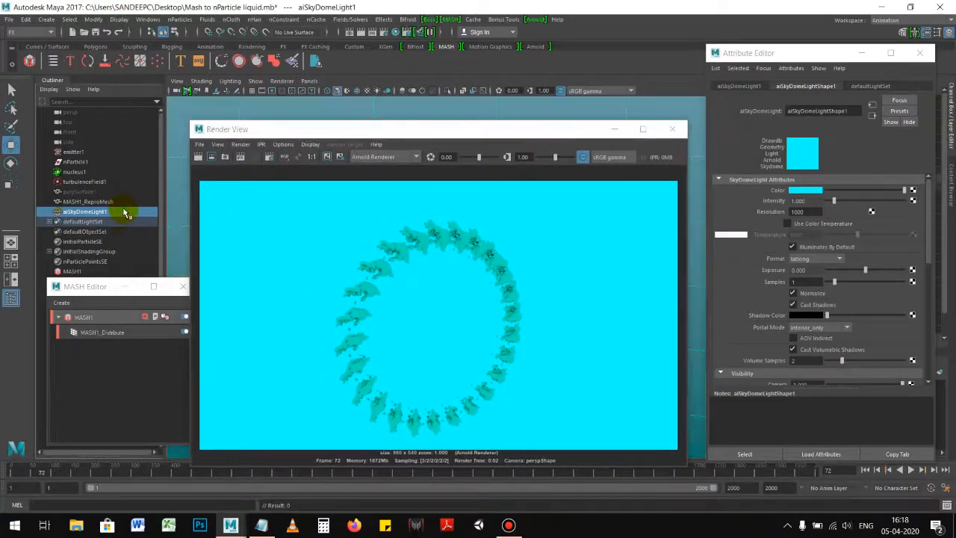
key("Delete")
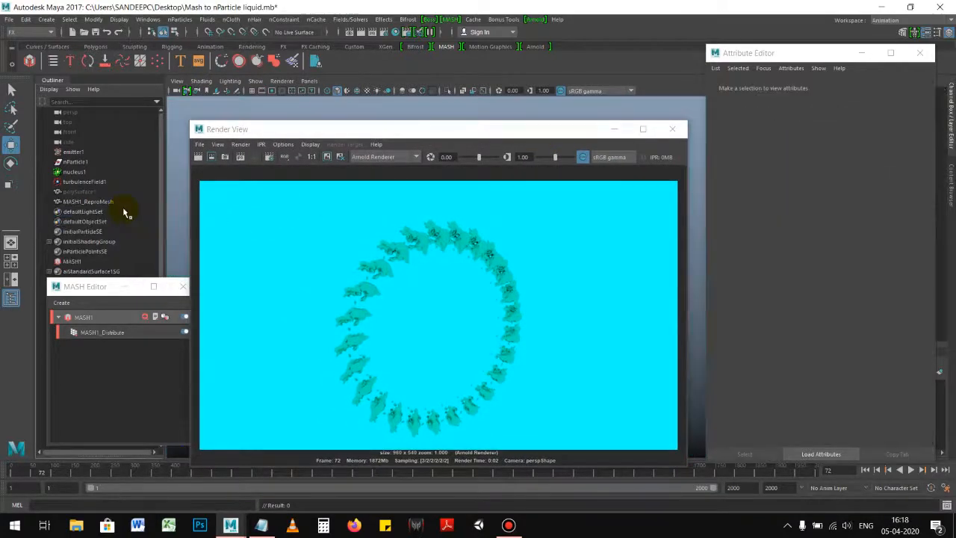
- Create a Sky shader as the legacy background in the Arnold environment settings and render the view
left_click(384, 32)
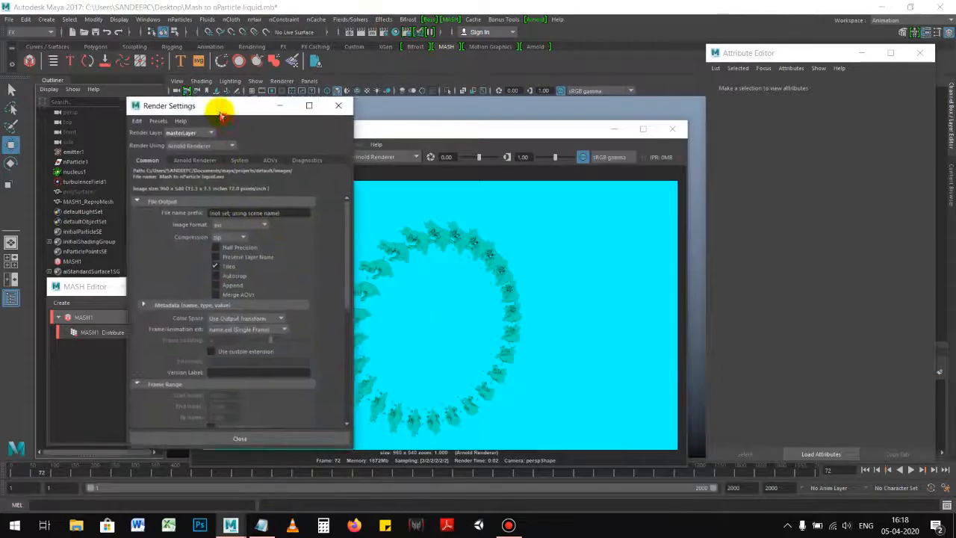
left_click(188, 155)
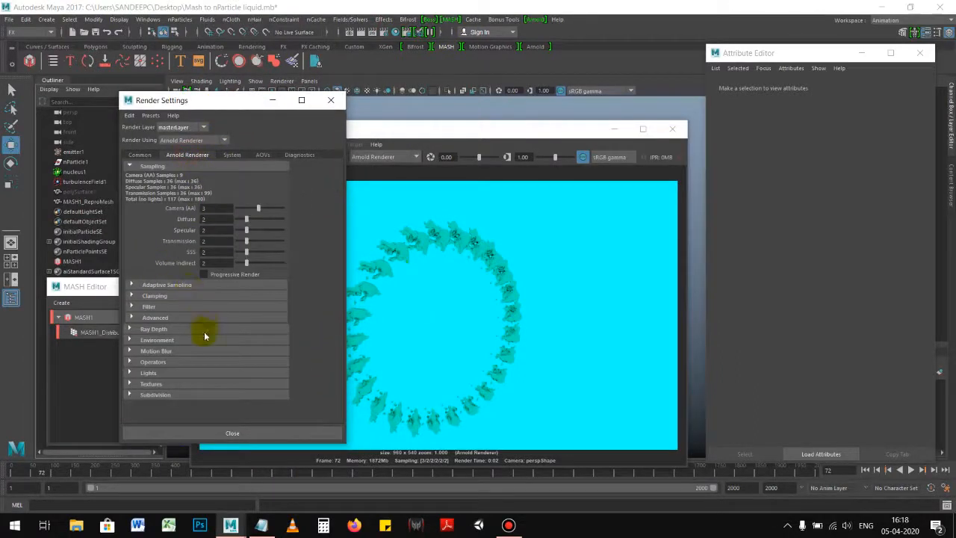
left_click(157, 340)
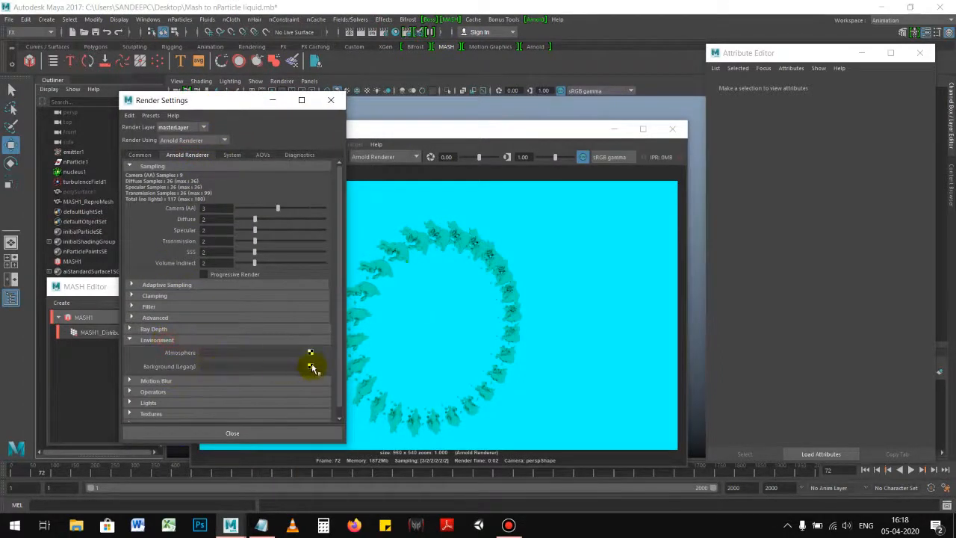
left_click(310, 366)
left_click(367, 383)
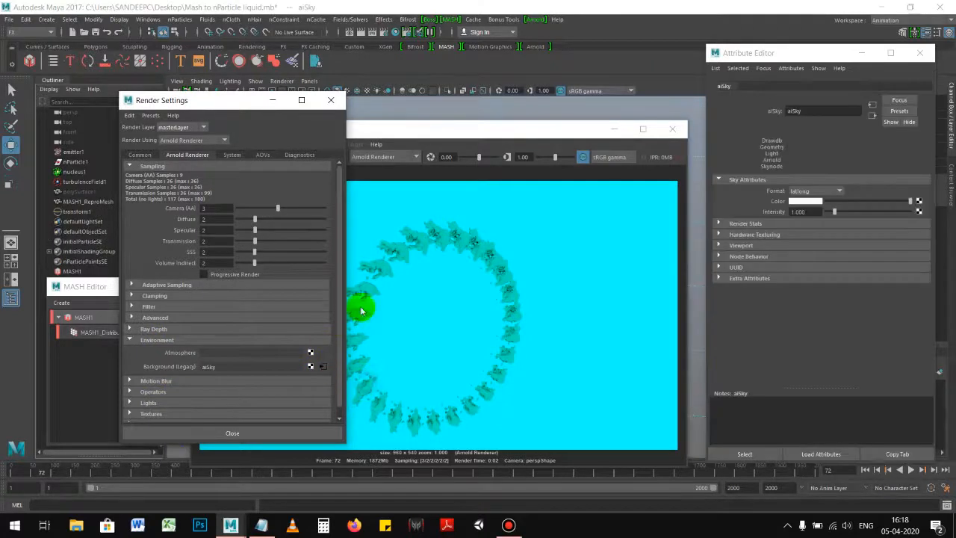
left_click(331, 100)
left_click_drag(388, 133, 404, 134)
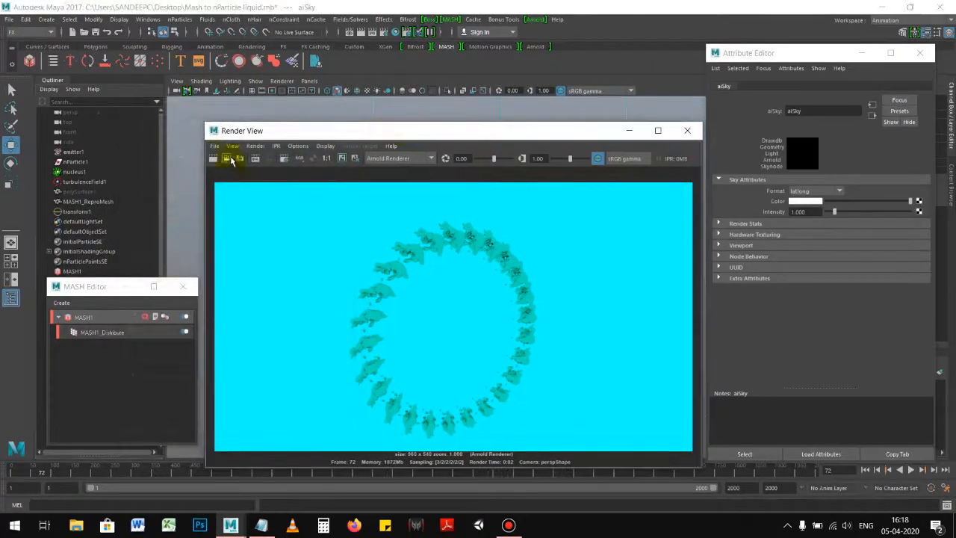
left_click(213, 158)
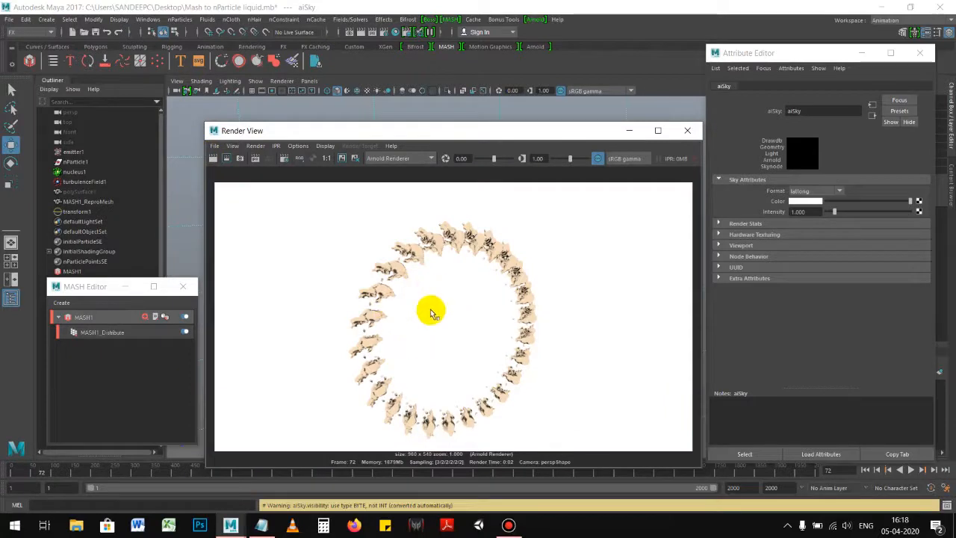
- Set the aiSky color to yellow and render a closer view of the MASH ring
scroll(190, 213, "up", 3)
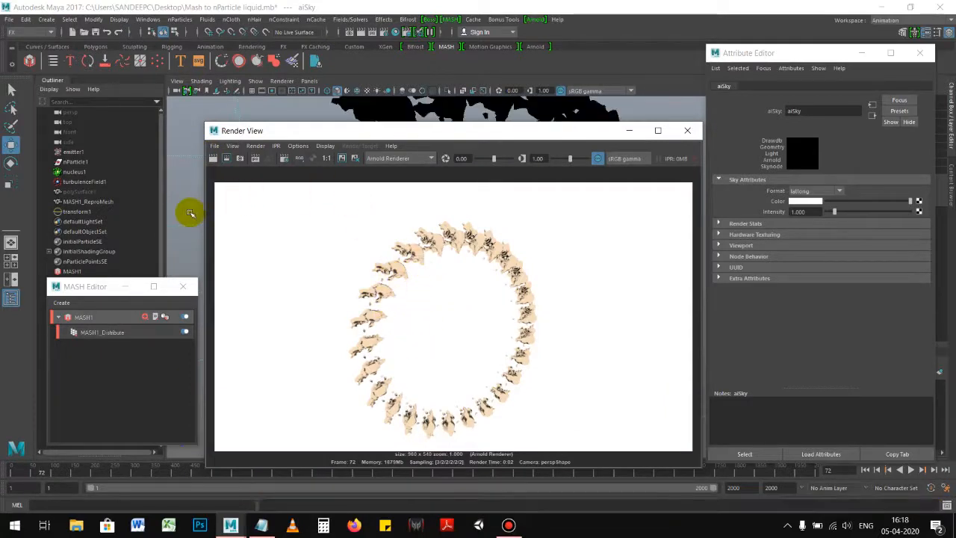
left_click(800, 201)
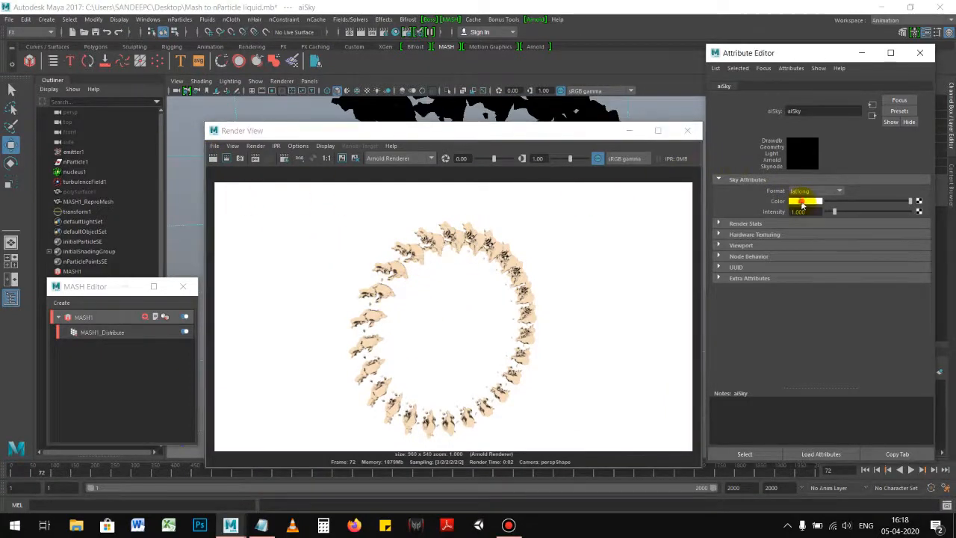
left_click(780, 179)
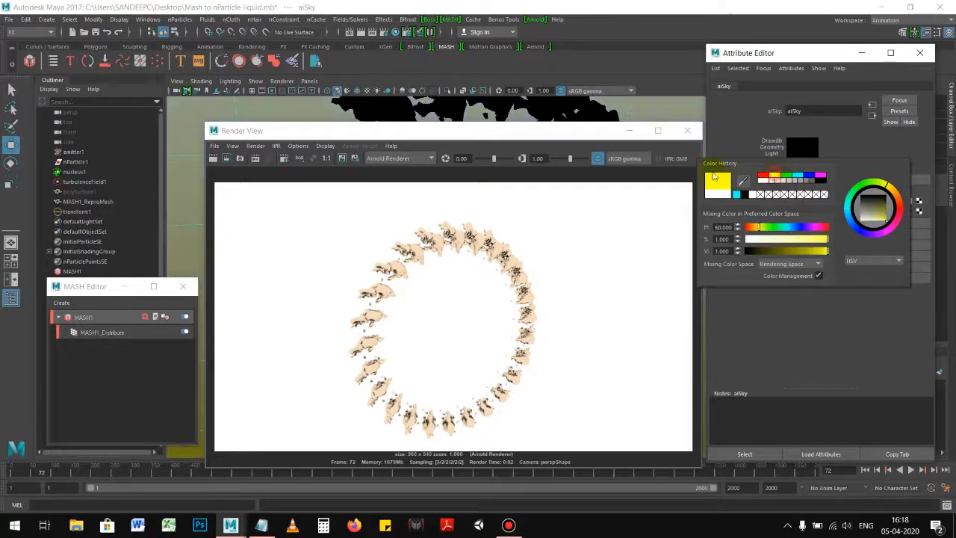
left_click(213, 158)
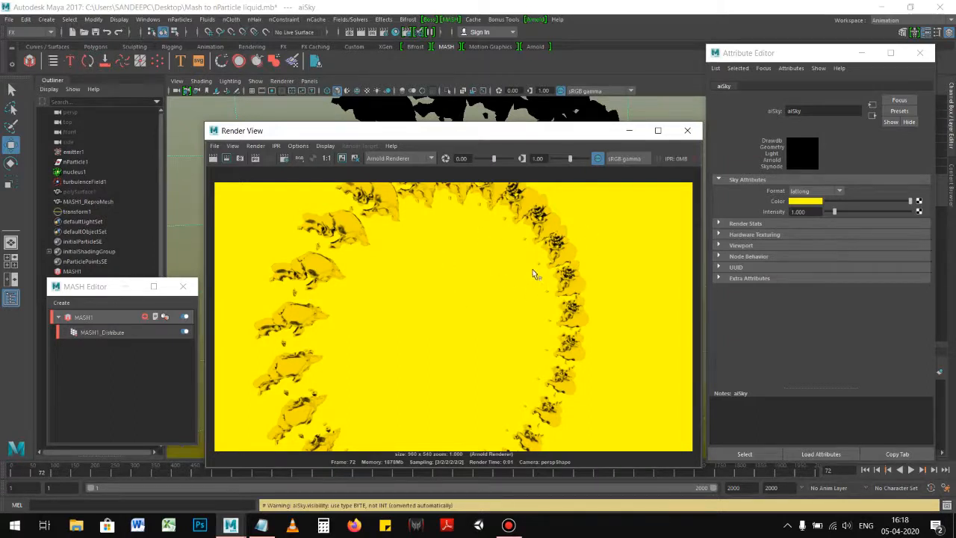
- Set the aiSky color back to white and render the view again
left_click(805, 202)
left_click(766, 183)
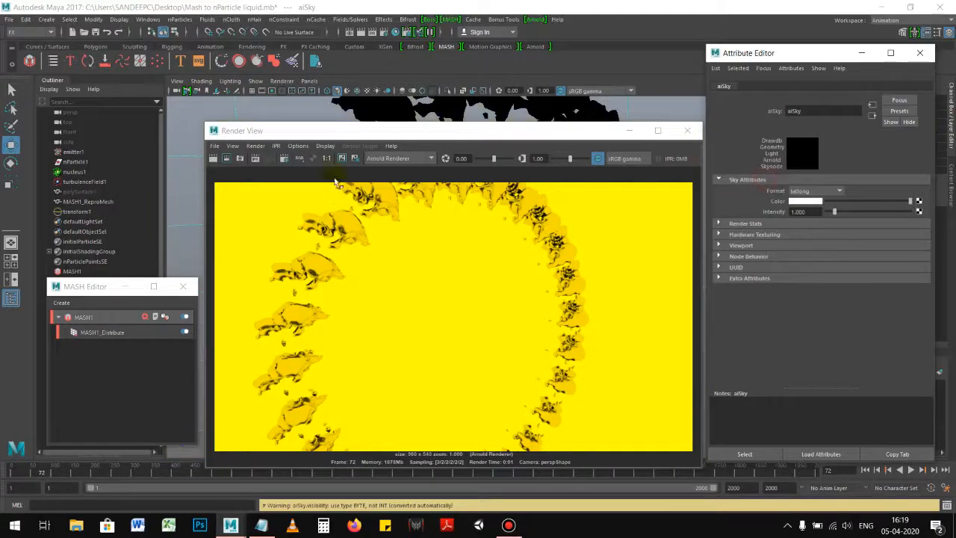
left_click(227, 158)
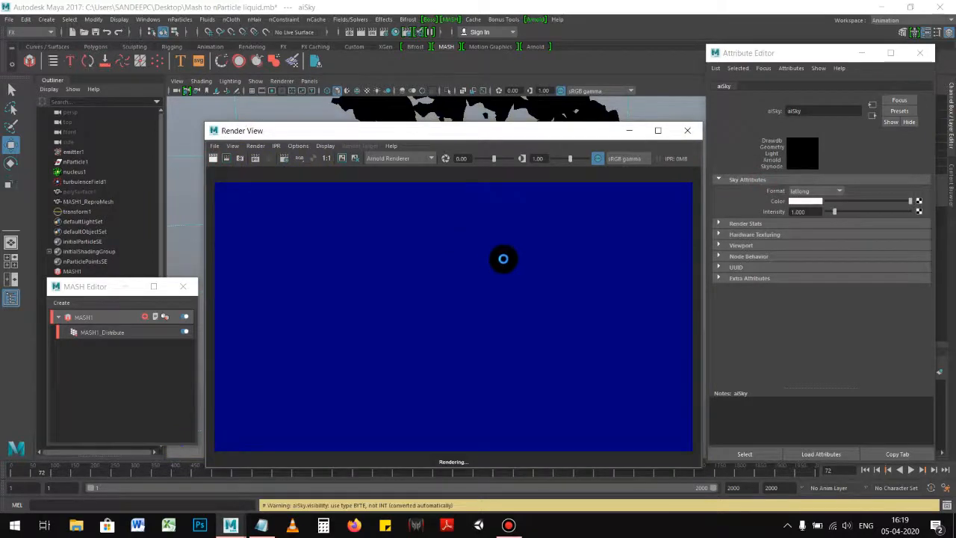
mouse_move(474, 136)
left_mouse_down()
mouse_move(482, 125)
mouse_move(465, 131)
left_mouse_up()
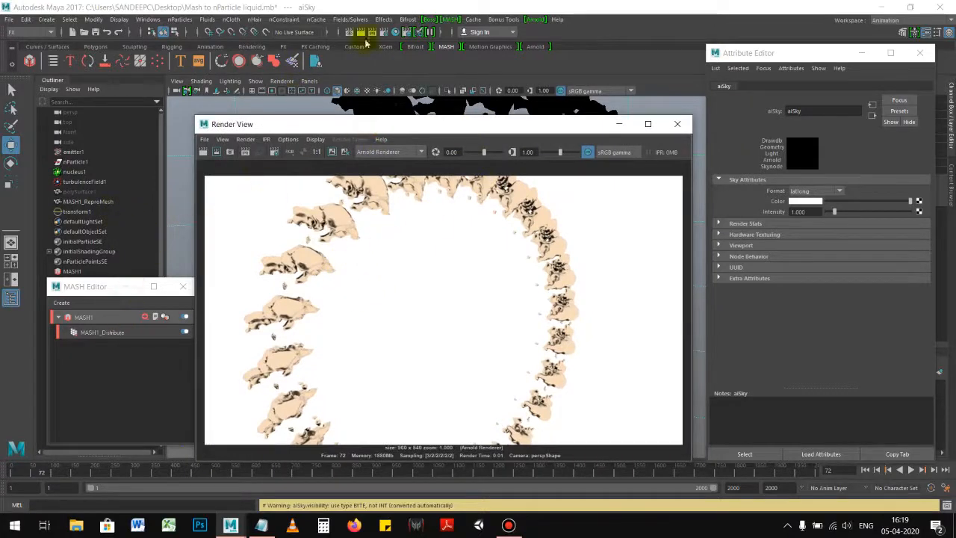
- Delete the aiSky shader from the legacy background in the Arnold environment settings and close the render settings
left_click(389, 35)
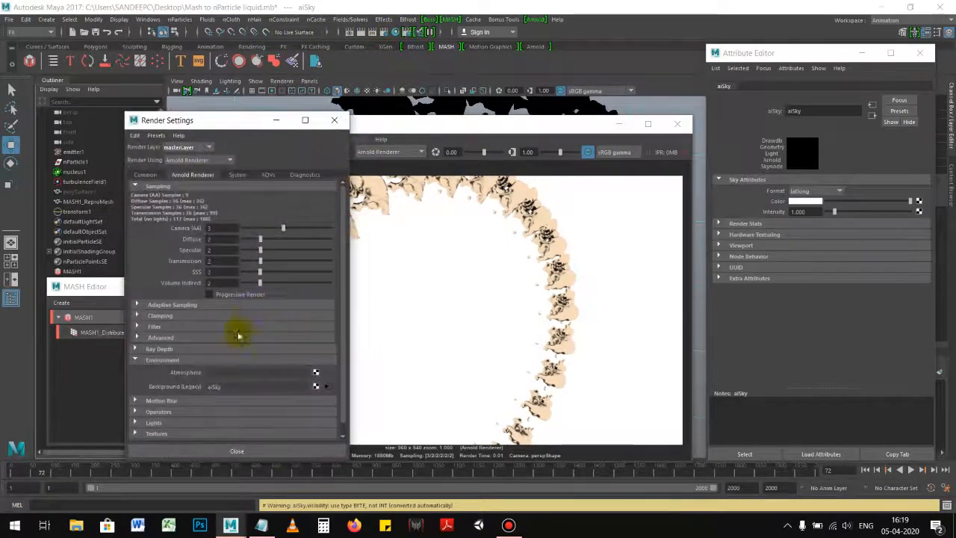
right_click(316, 386)
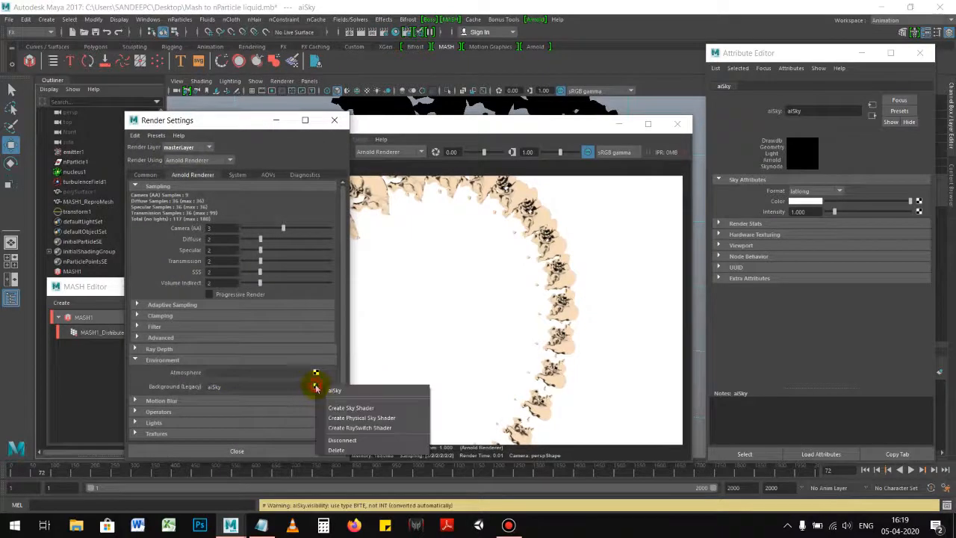
left_click(342, 452)
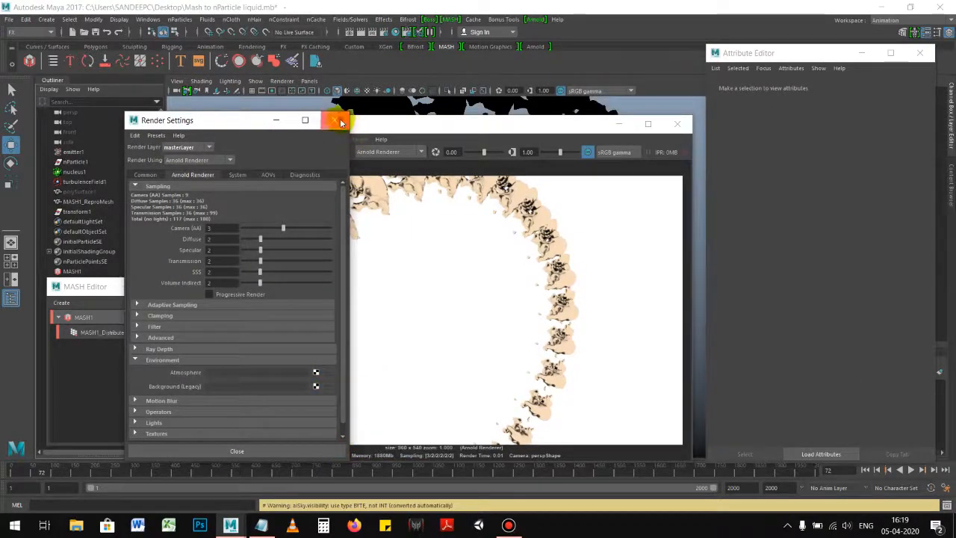
left_click(334, 119)
- Add an Arnold Physical Sky light to the scene, render the view with it and close the render
left_click_drag(423, 128, 412, 129)
left_click(531, 19)
mouse_move(590, 69)
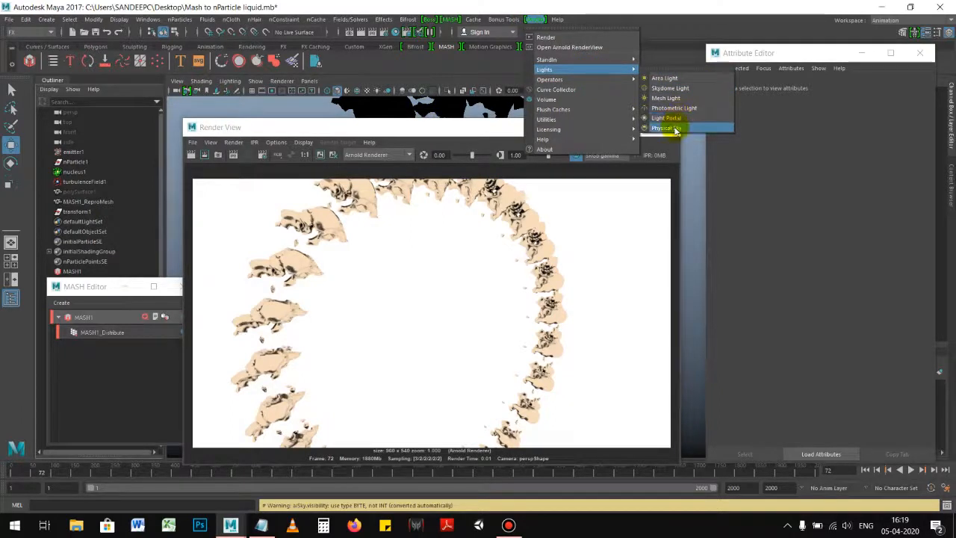
left_click(667, 127)
left_click_drag(493, 127, 497, 133)
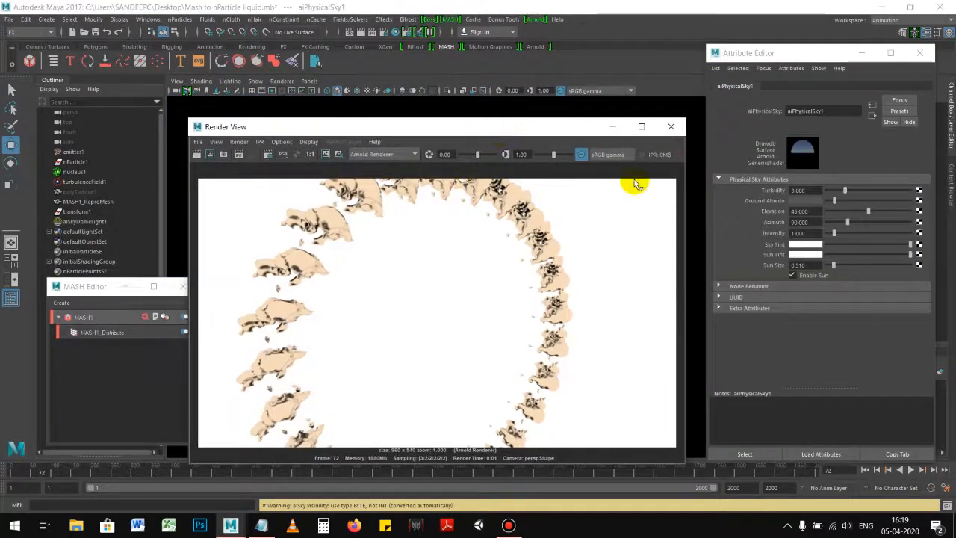
left_click(197, 154)
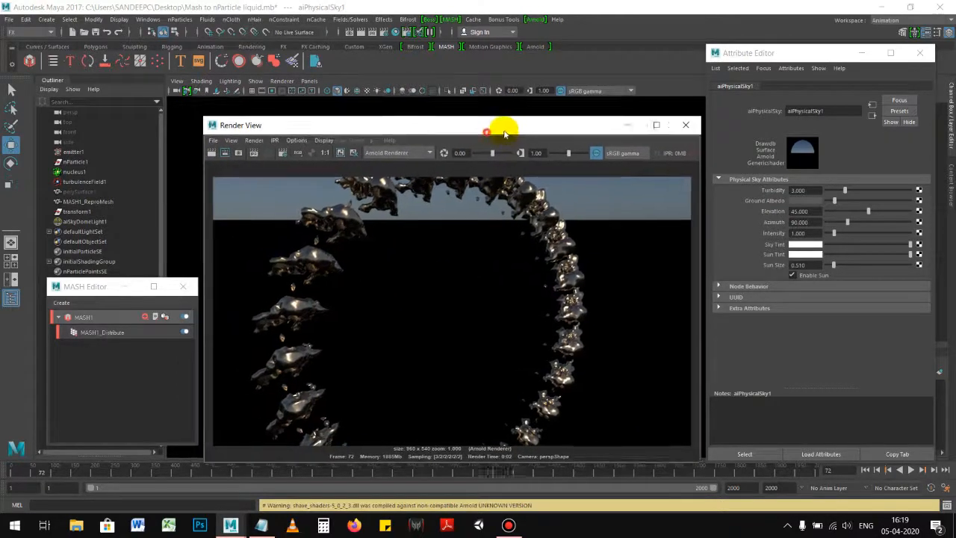
left_click(686, 125)
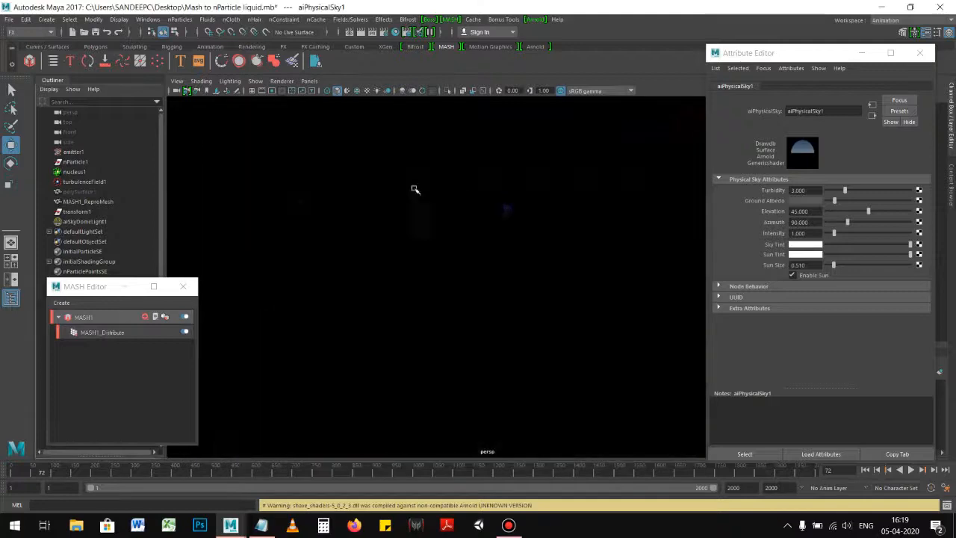
- Replace the aiStandardSurface material of MASH1_ReproMesh with the Glass preset
left_click(363, 229)
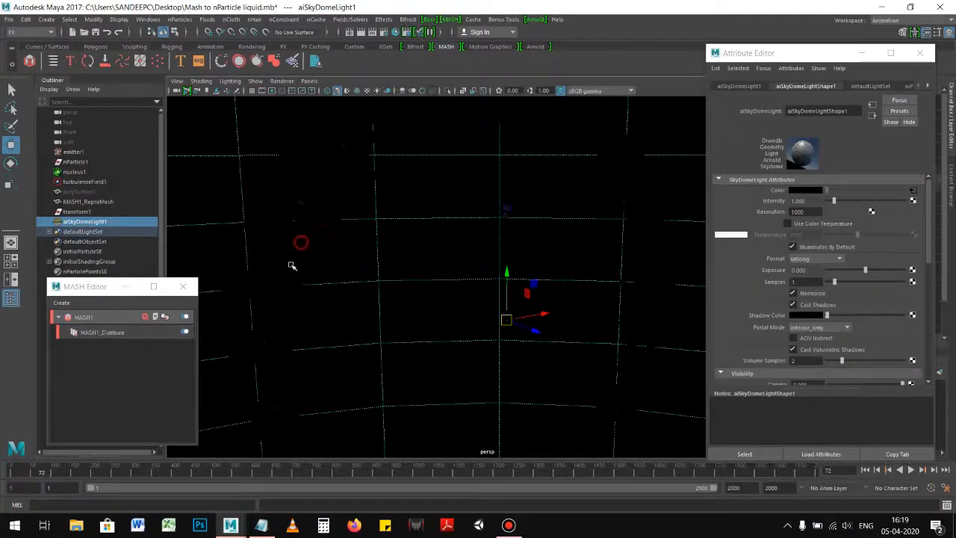
left_click(278, 258)
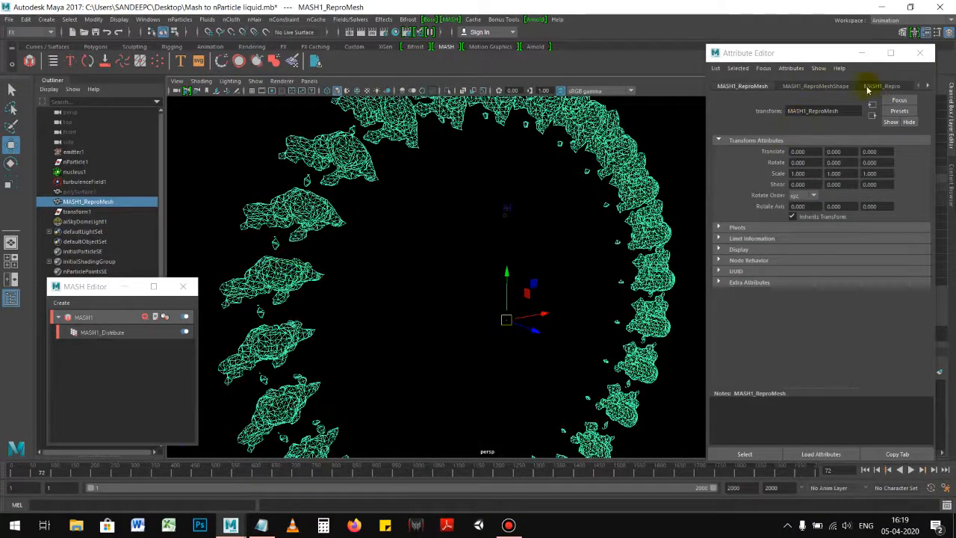
right_click(356, 160)
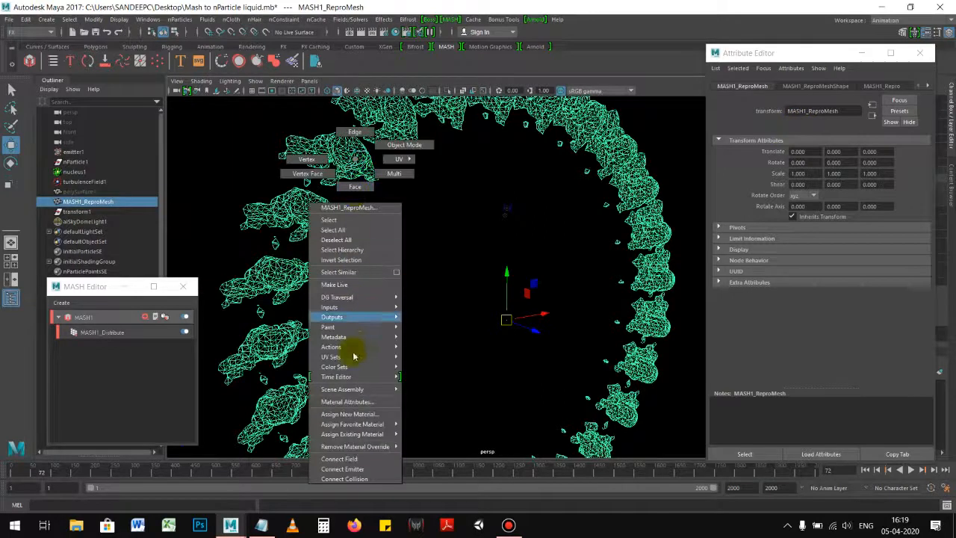
left_click(348, 404)
left_click(898, 111)
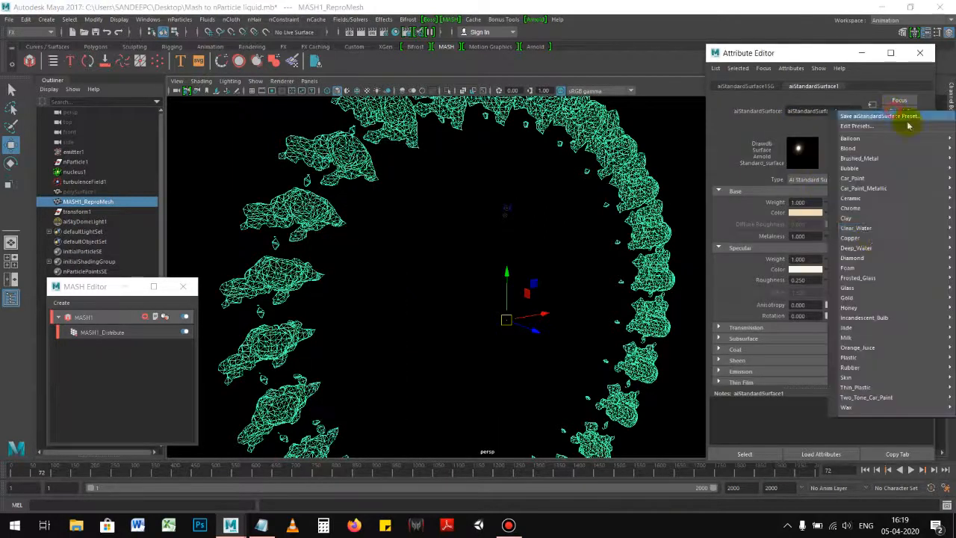
mouse_move(877, 287)
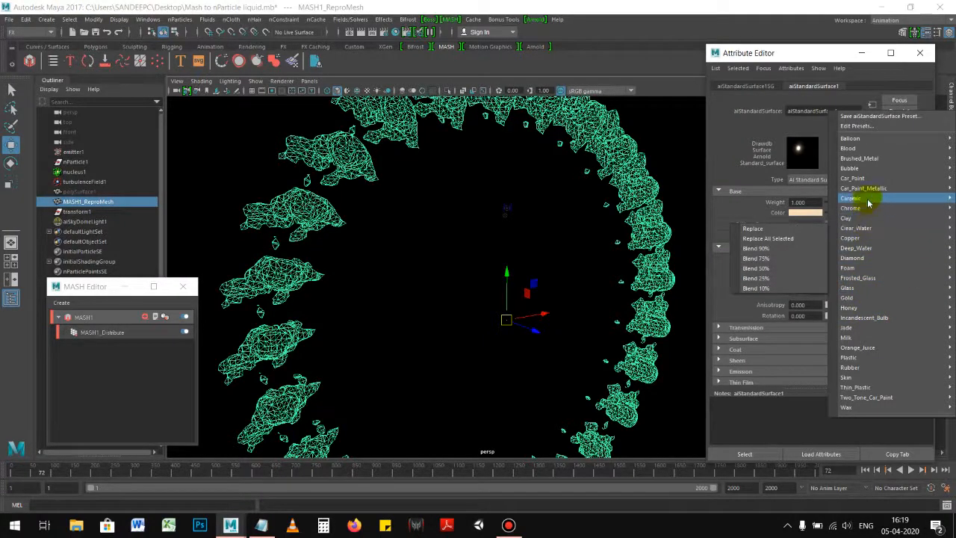
left_click(754, 279)
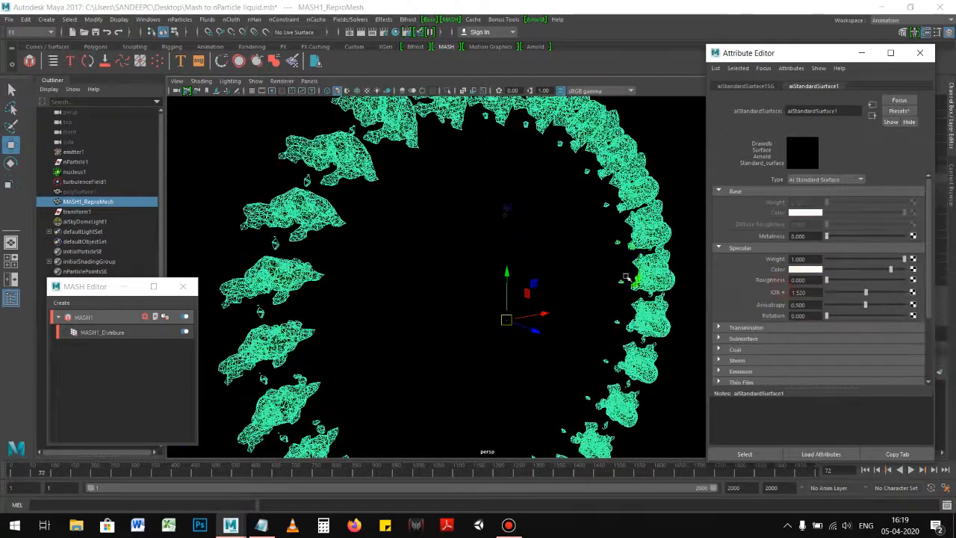
- Render the glass-shaded ring from a slightly rotated perspective view with Arnold
left_click_drag(550, 277, 563, 262, "alt")
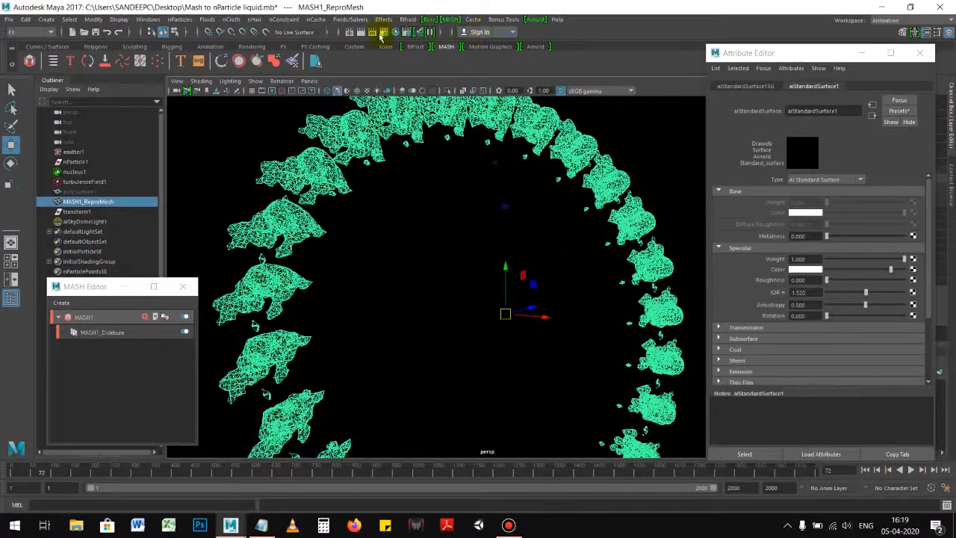
left_click(359, 33)
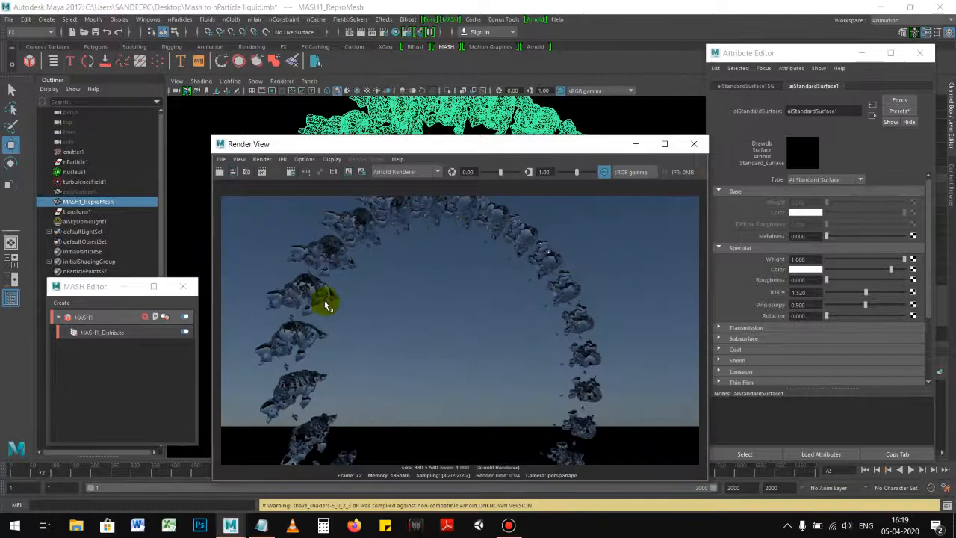
left_click_drag(546, 144, 523, 293)
- Play the simulation from the first frame to frame 55, render it again in a closer view and close the render
scroll(466, 212, "up", 4)
left_click(865, 469)
left_click(912, 471)
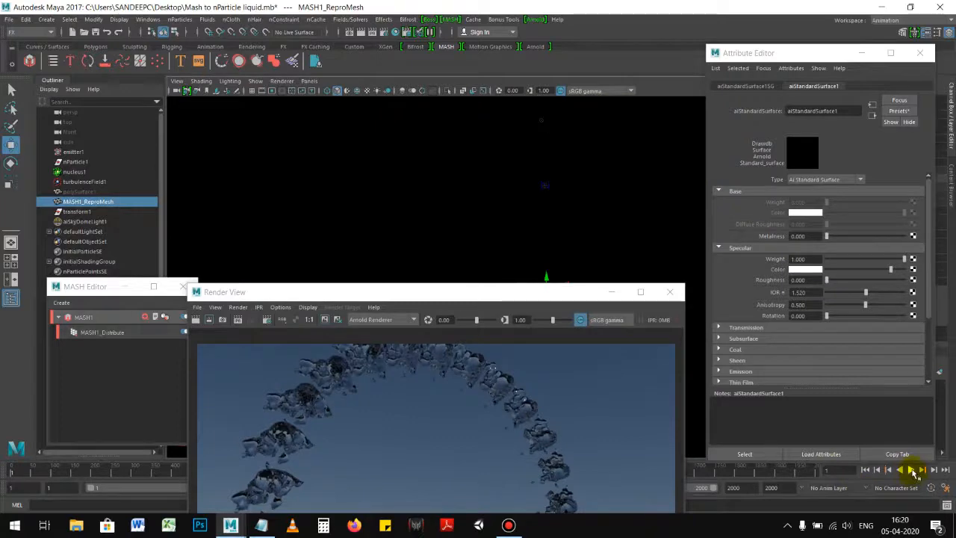
left_click(197, 319)
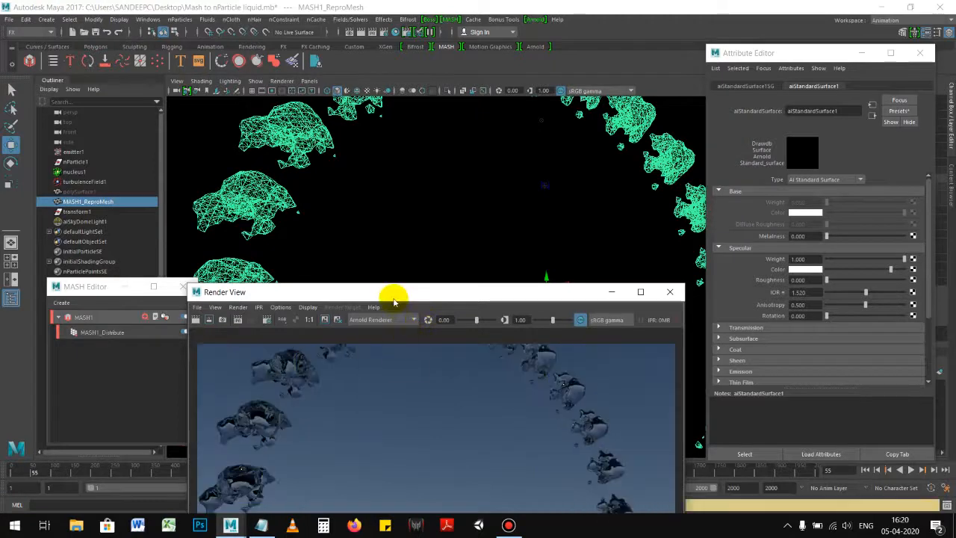
left_click_drag(393, 300, 517, 160)
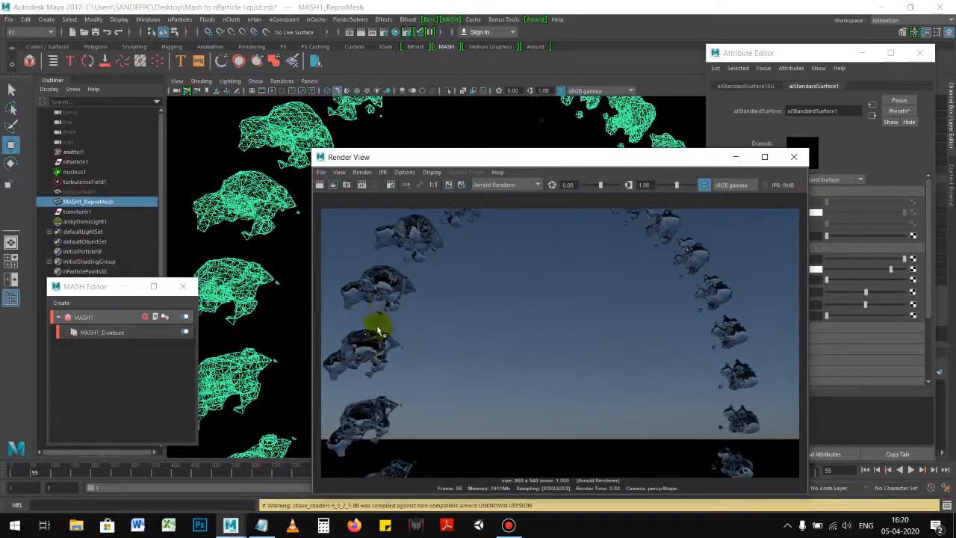
left_click_drag(448, 156, 423, 234)
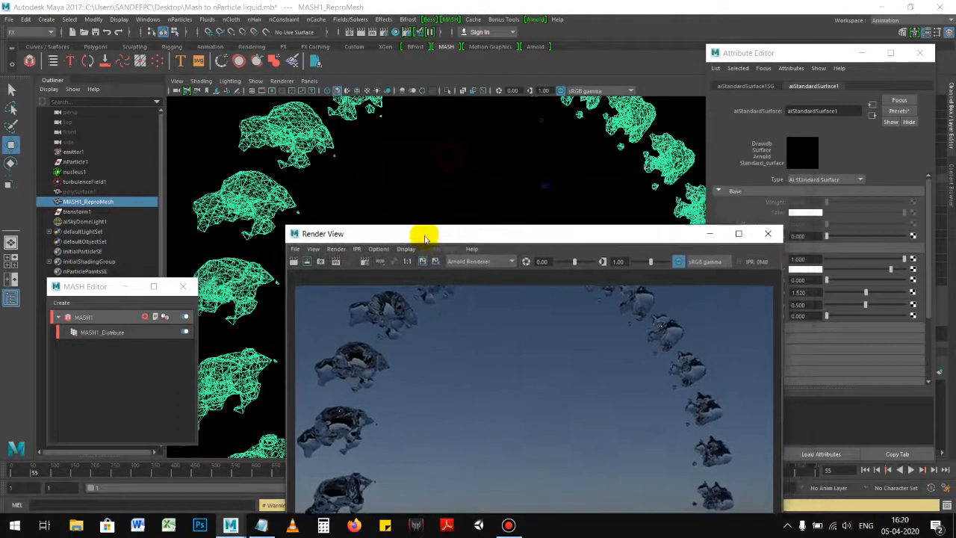
left_click(774, 239)
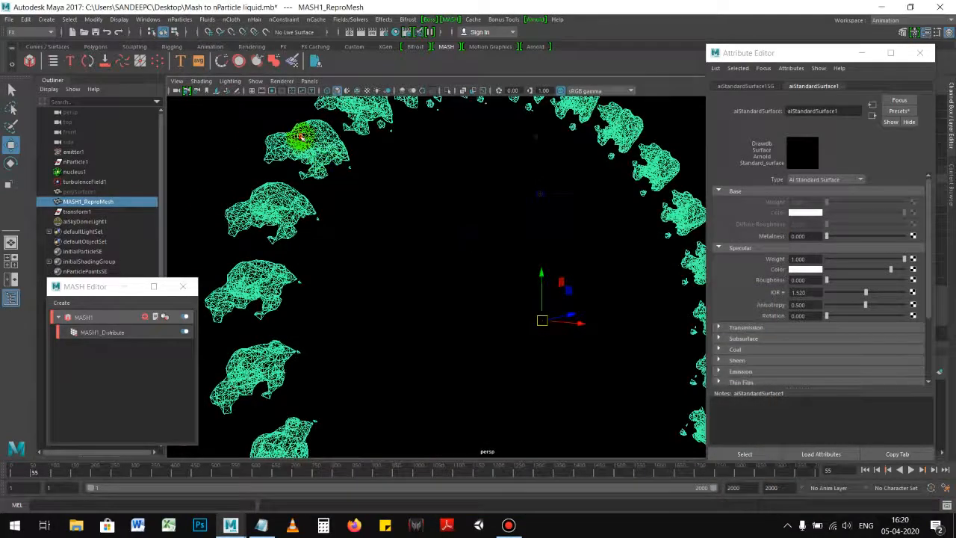
- Add a Signal node to the MASH1 network
left_click(306, 139)
scroll(403, 205, "down", 5)
left_click_drag(376, 210, 423, 227, "alt")
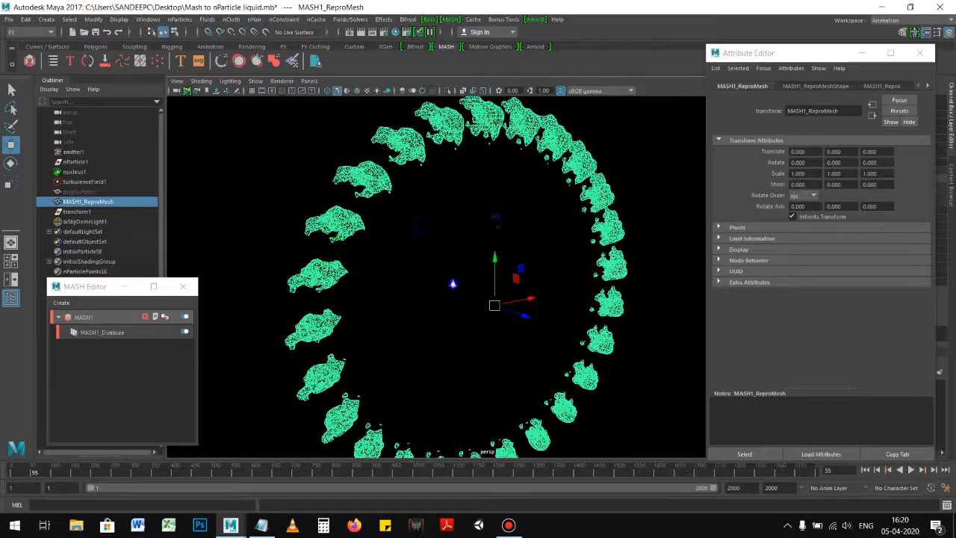
left_click(146, 319)
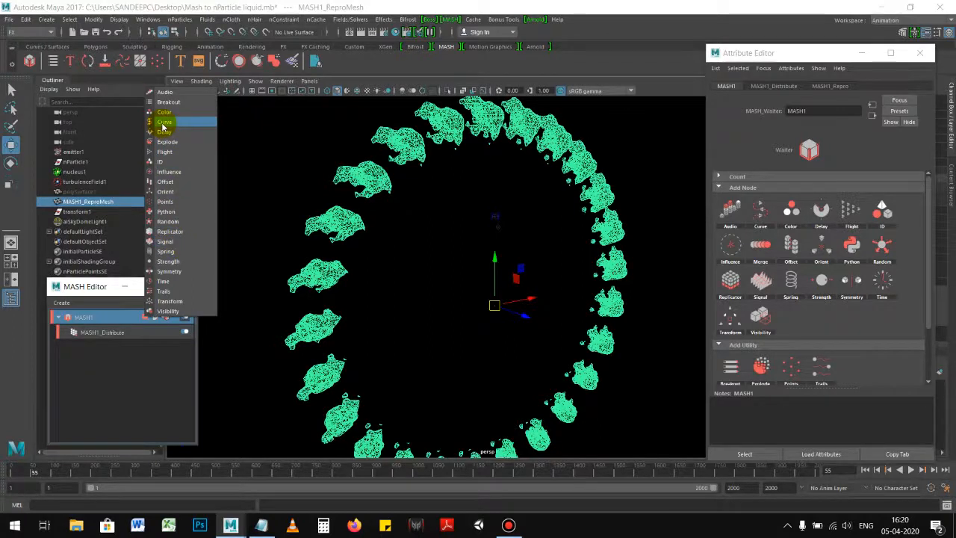
left_click(166, 241)
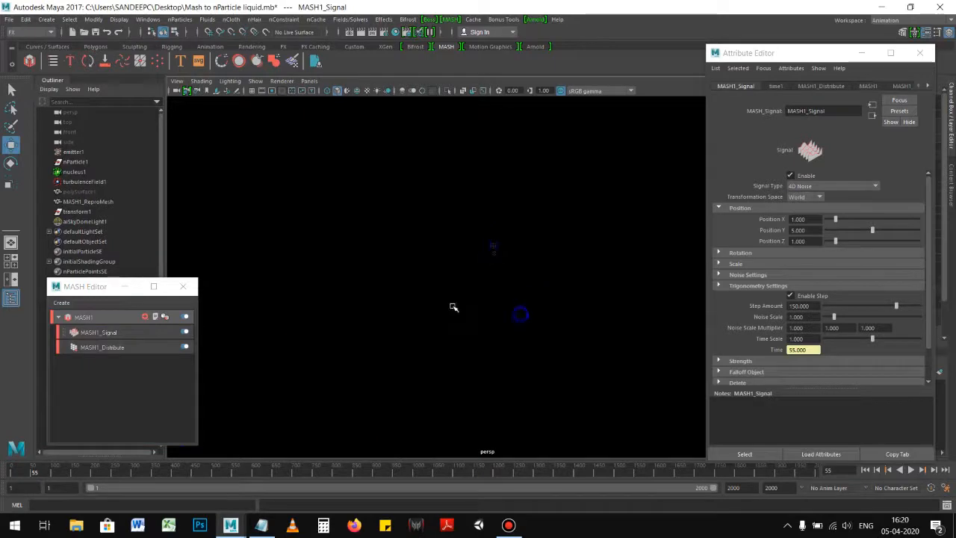
- Play the simulation in wireframe from the first frame and set the Signal node's Step Amount to 26.316
key("5")
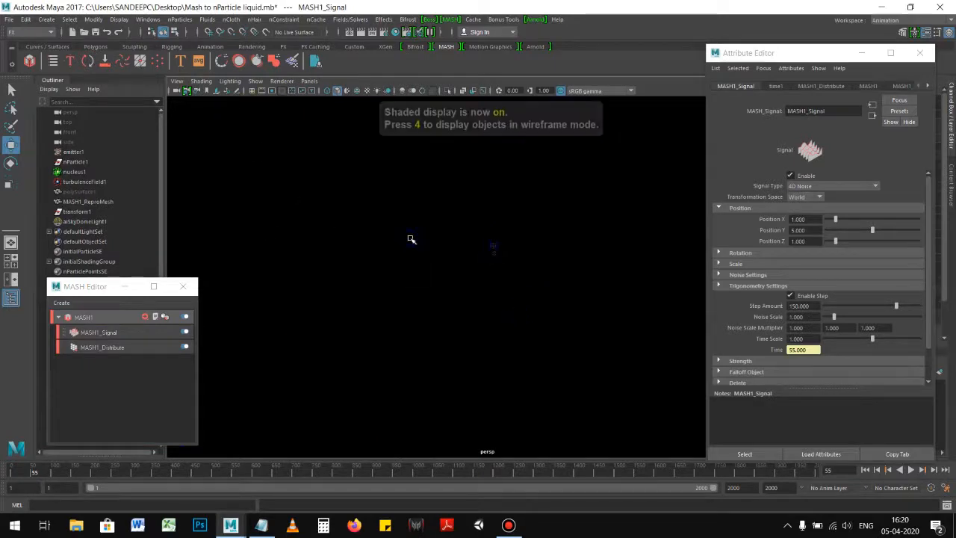
key("4")
left_click_drag(441, 257, 526, 287, "alt")
left_click(865, 469)
left_click(912, 470)
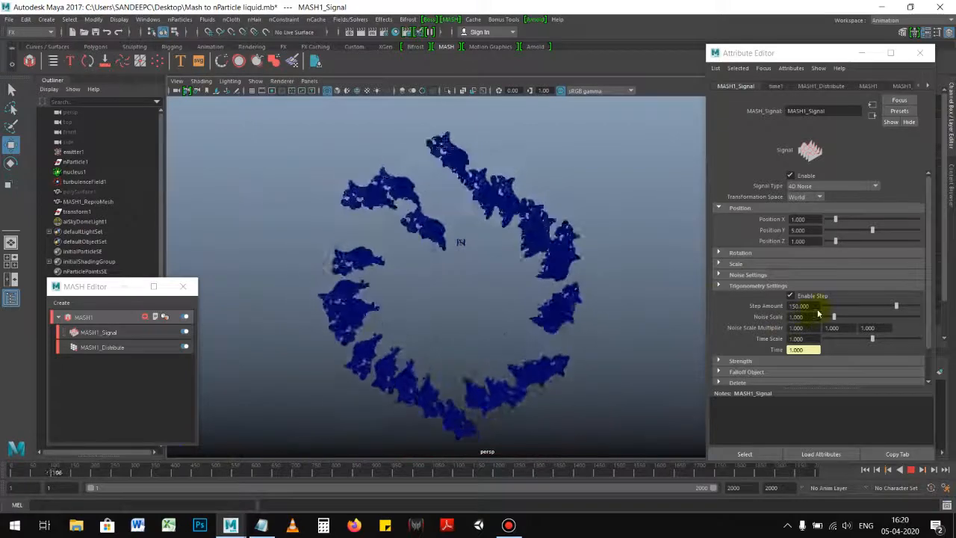
left_click_drag(874, 313, 837, 310)
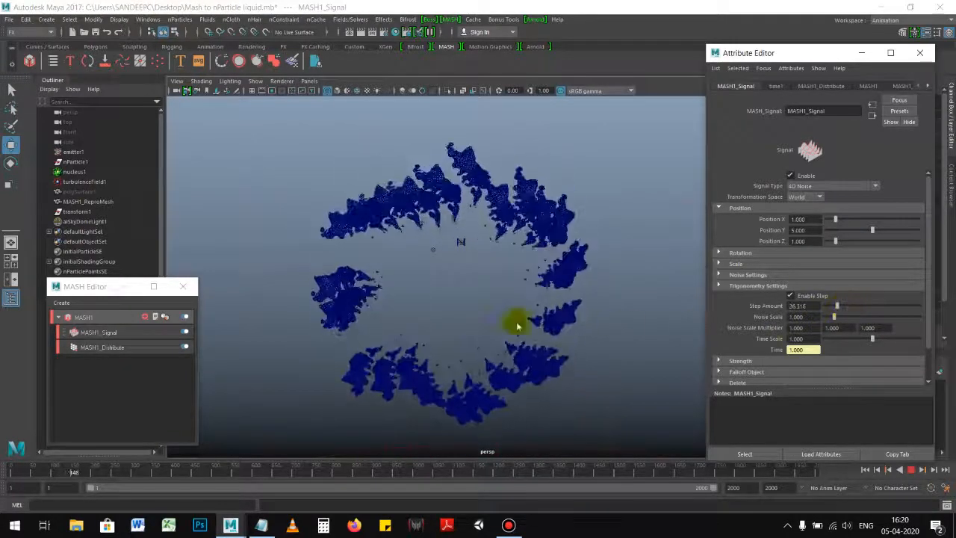
left_click(439, 276)
left_click_drag(499, 272, 522, 269, "alt")
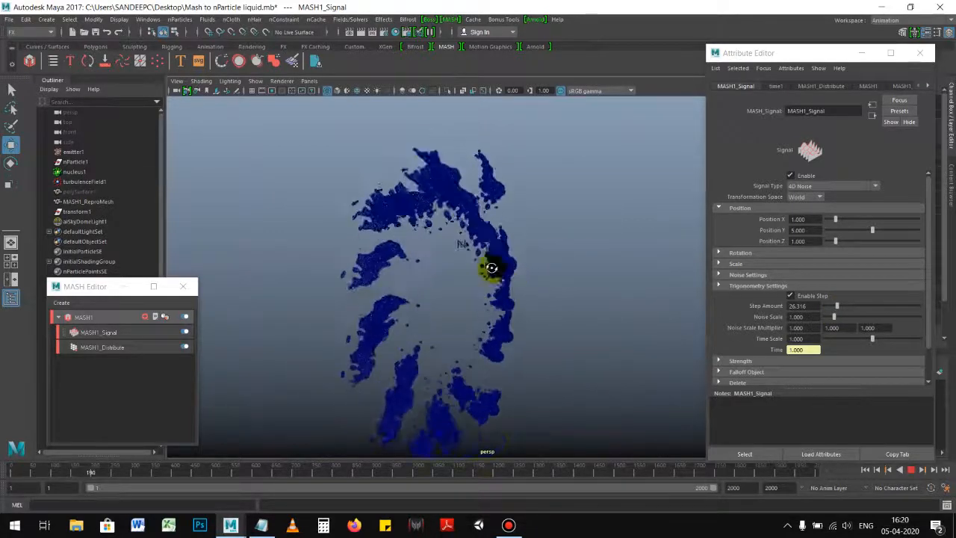
- Set the Signal node's rotation to X 41.538, Y 64.286, Z 32.637 and its position to X 1.813, Y 2.198, Z 2.912
left_click(756, 253)
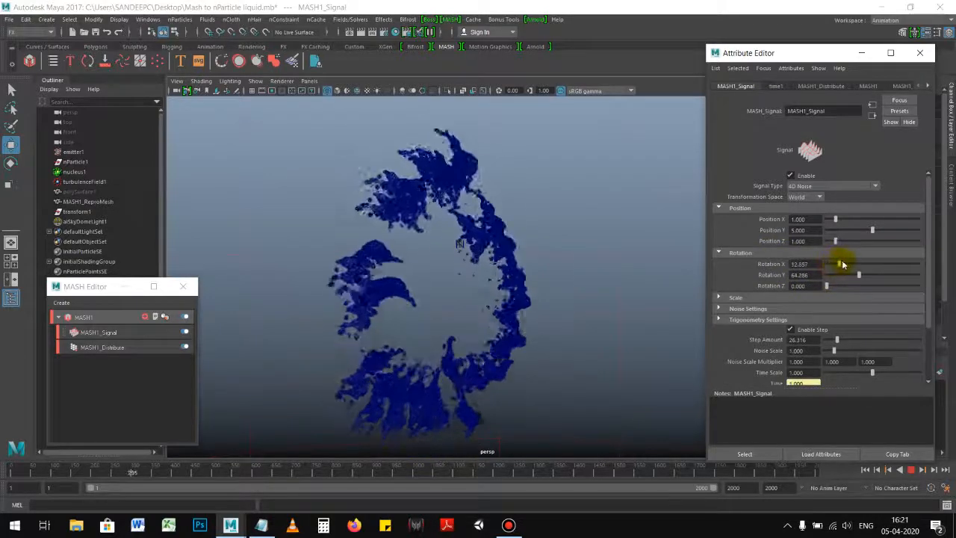
left_click_drag(847, 265, 847, 264)
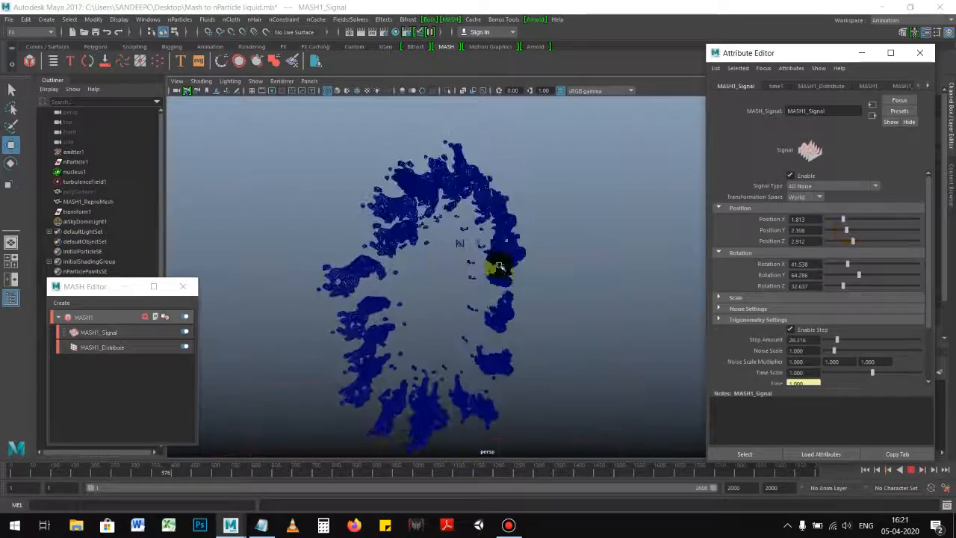
left_click_drag(500, 267, 486, 262, "alt")
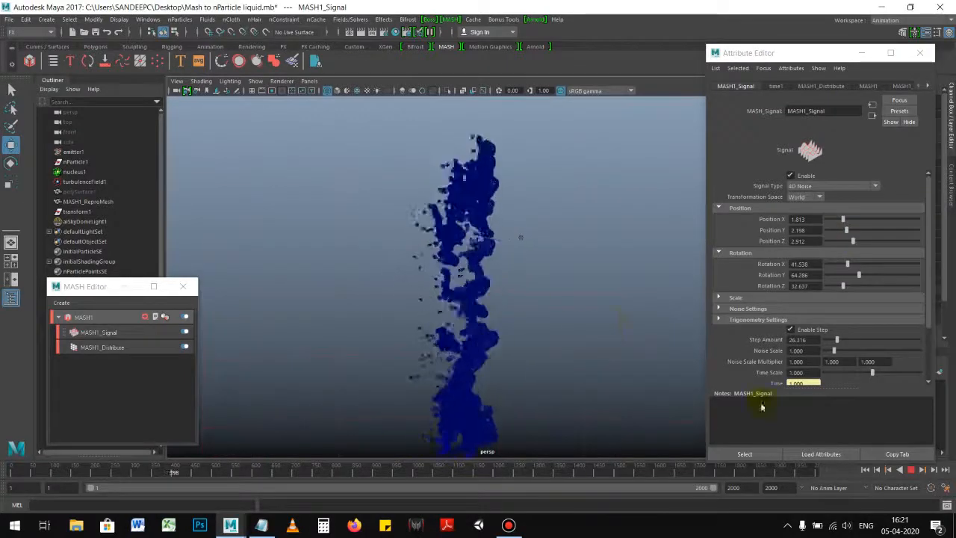
left_click_drag(589, 335, 536, 323, "alt")
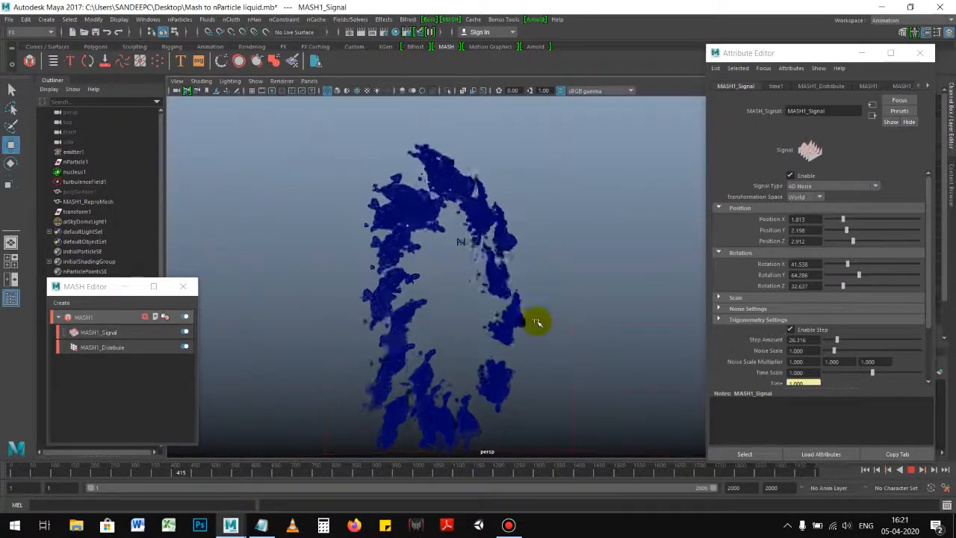
- Put aiSkyDomeLight1 on a new display layer and hide that layer
key("6")
left_click(401, 219)
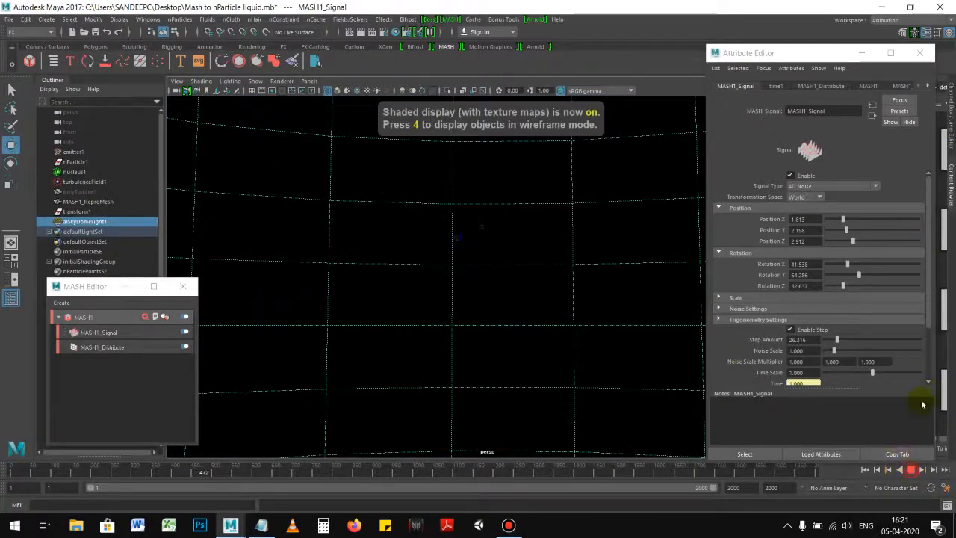
left_click_drag(798, 57, 642, 167)
left_click(947, 35)
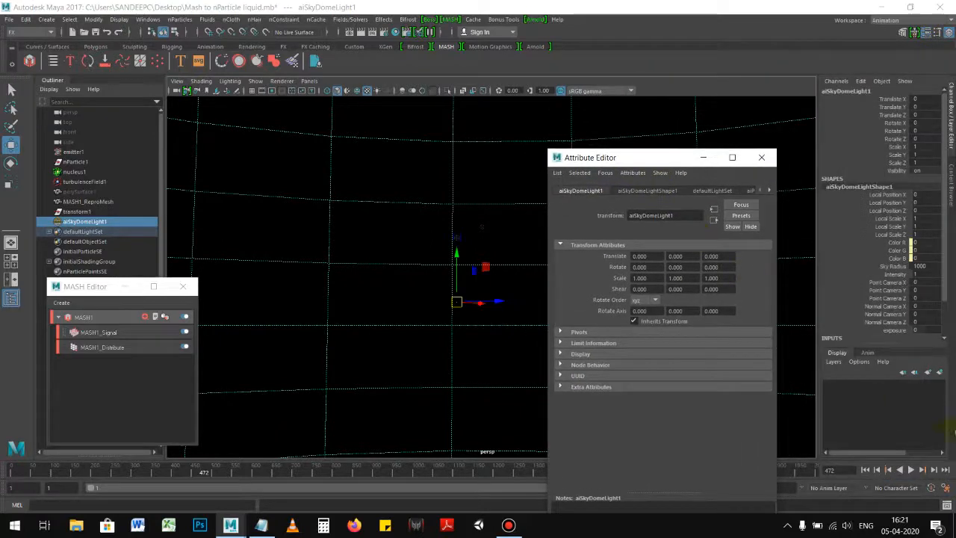
left_click(939, 373)
key("alt+b")
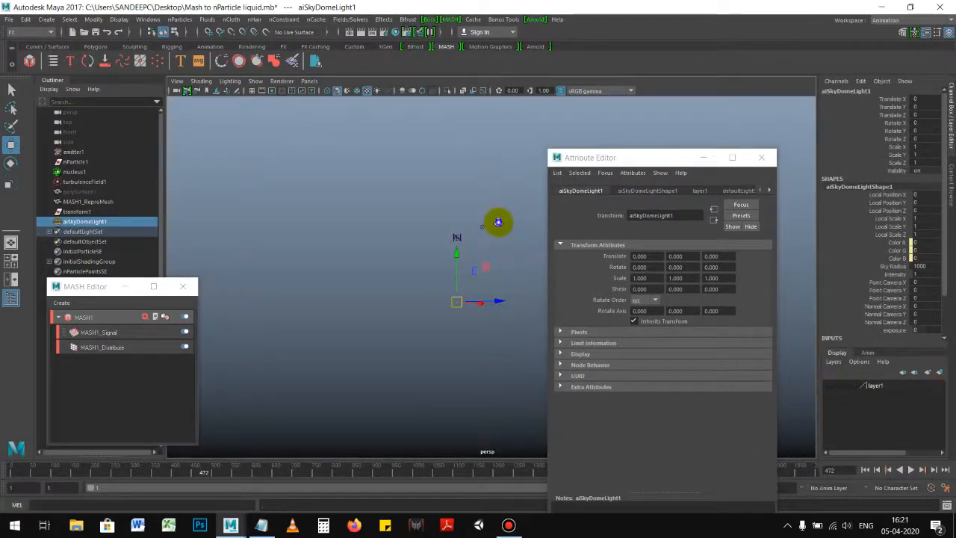
- Switch the view to wireframe, return to the first frame and toggle layer1 visible and hidden again
left_click(911, 470)
left_click(911, 470)
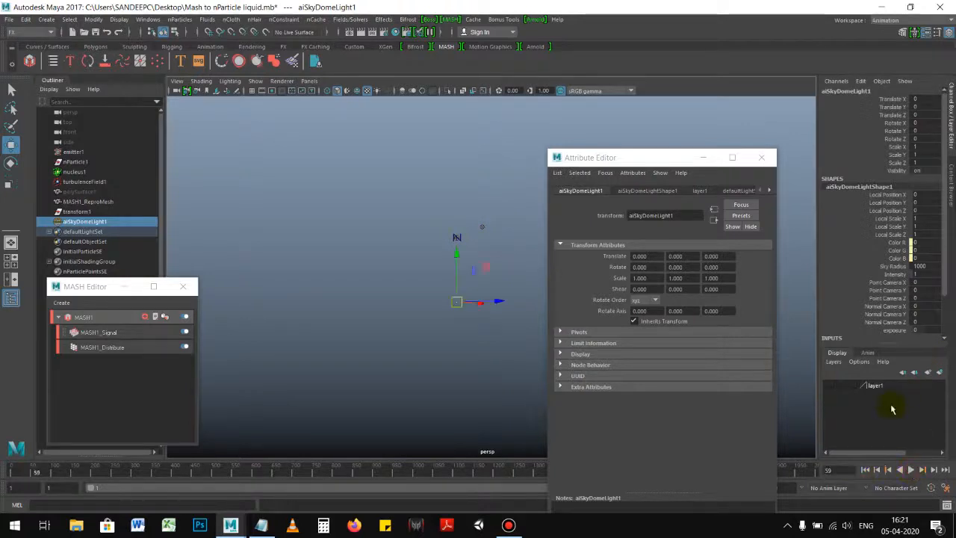
left_click(830, 385)
key("4")
left_click_drag(406, 237, 418, 262, "alt")
left_click(866, 470)
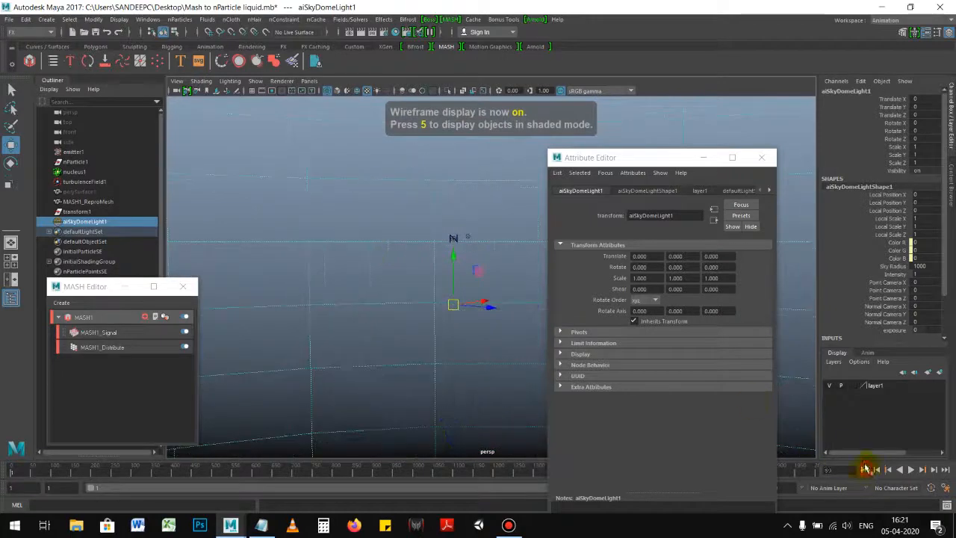
left_click(830, 385)
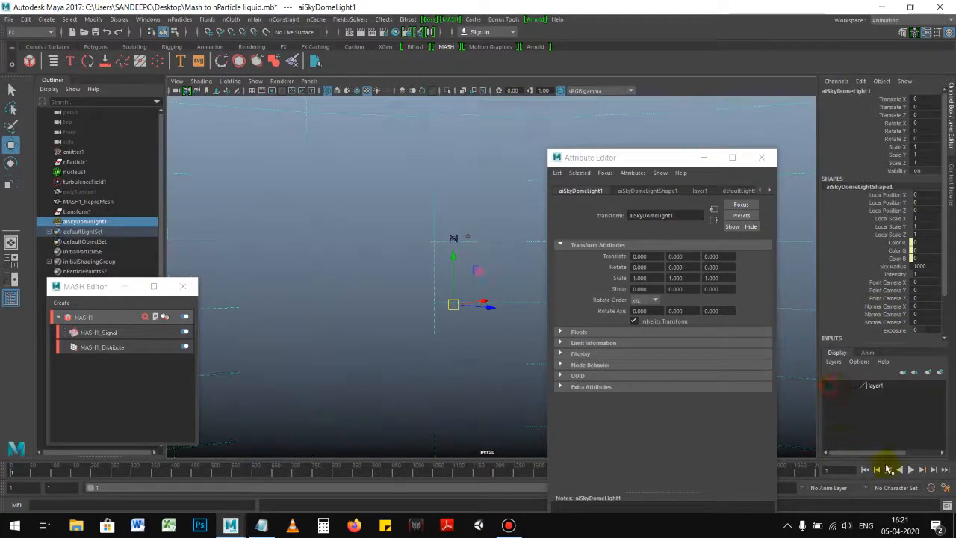
- Play the simulation from the first frame, stop it at frame 136 and frame the ring closer
left_click(908, 469)
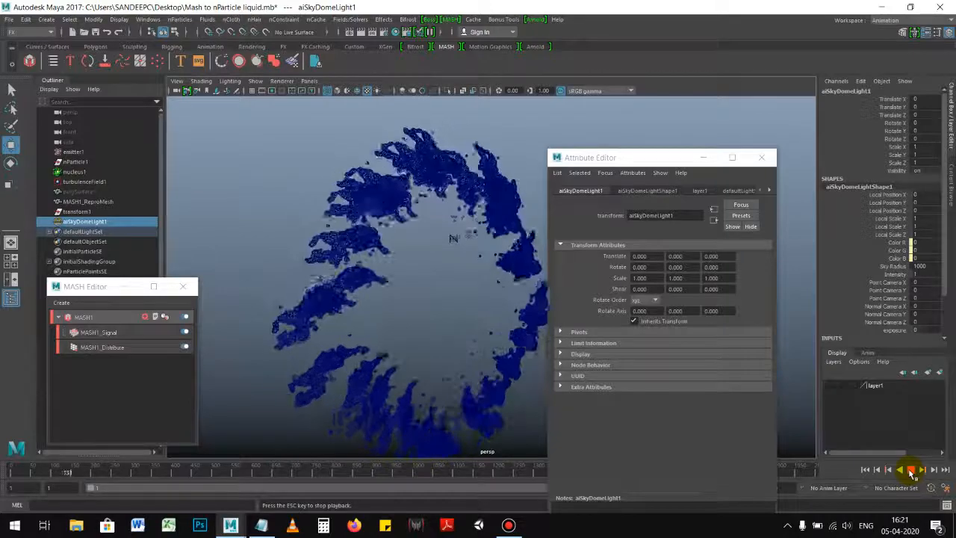
left_click(912, 472)
scroll(489, 306, "up", 3)
left_click_drag(490, 306, 418, 233, "alt")
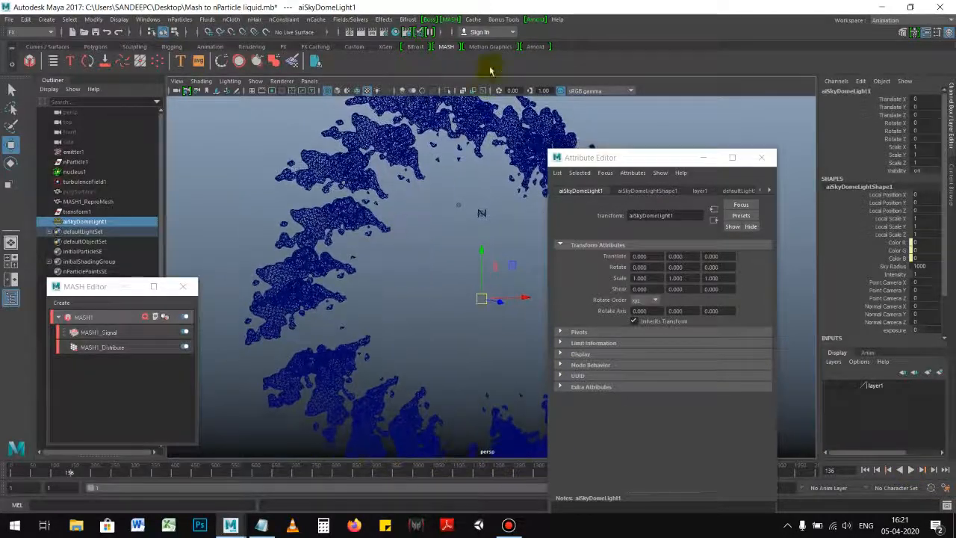
- Render the closer view at frame 136 and make layer1 visible again
left_click(361, 33)
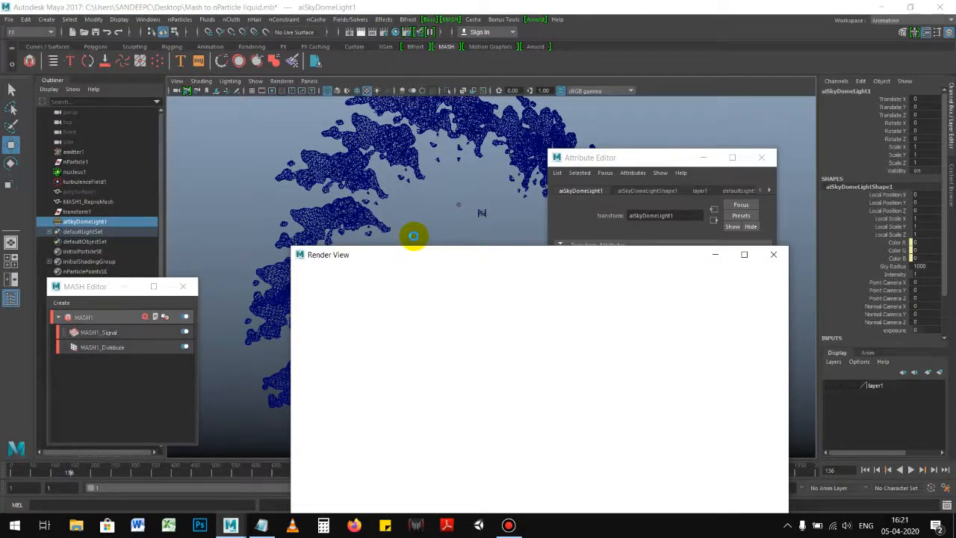
left_click_drag(459, 241, 233, 152)
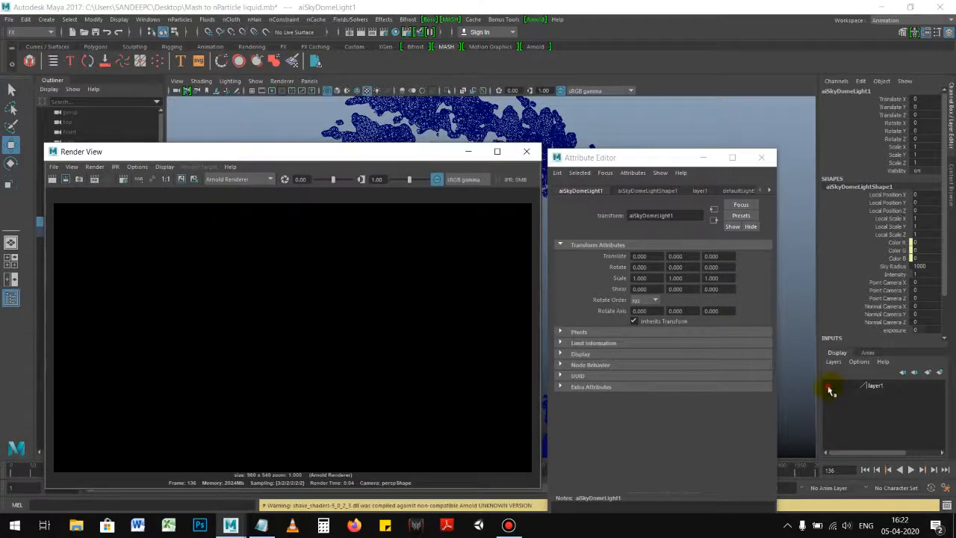
left_click_drag(352, 150, 518, 140)
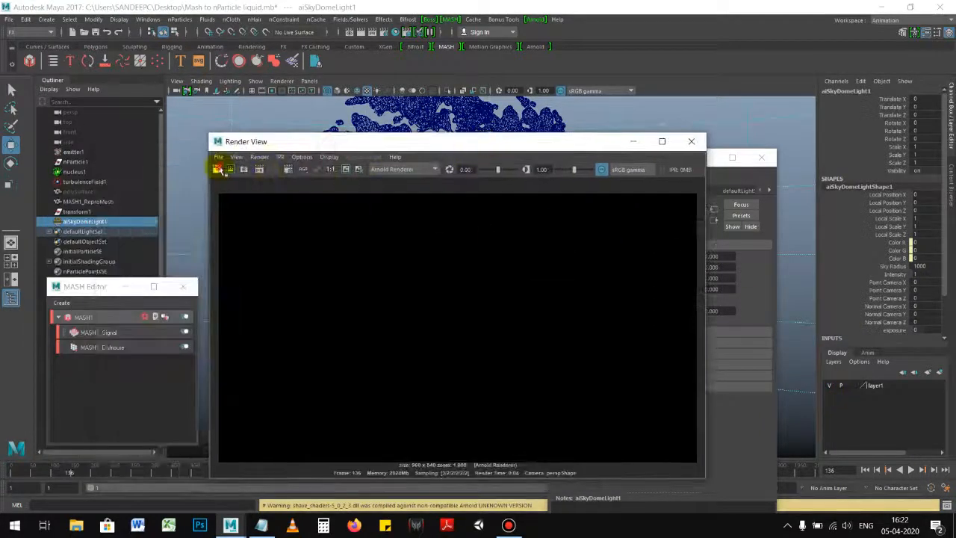
- Render frame 136 with the sky dome visible, inspect the image and close the render and attribute windows
left_click(218, 169)
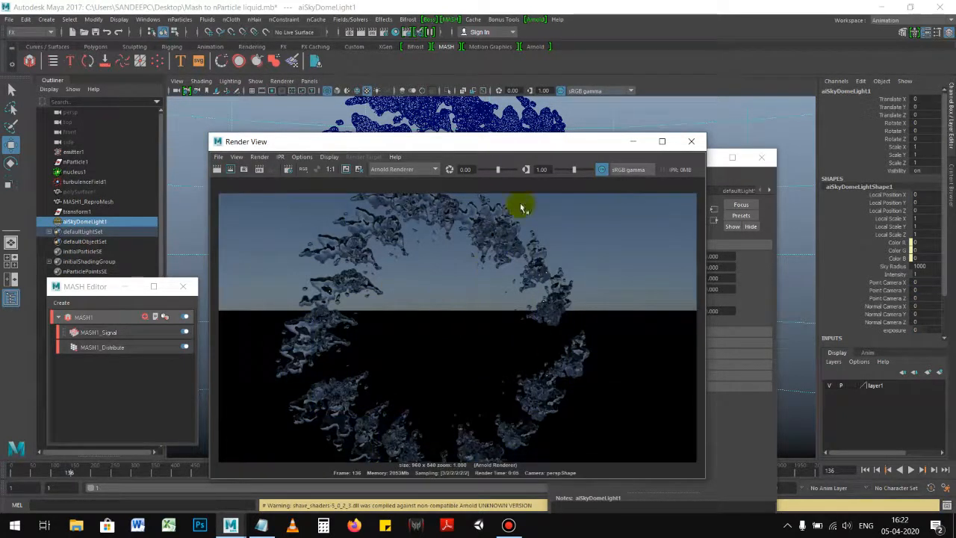
left_click_drag(514, 150, 539, 146)
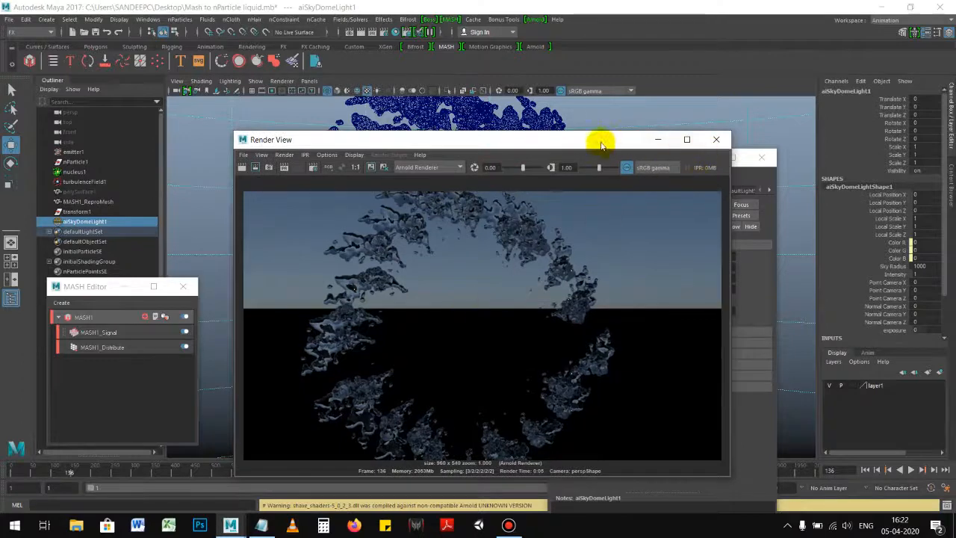
left_click_drag(602, 142, 655, 174)
left_click(749, 164)
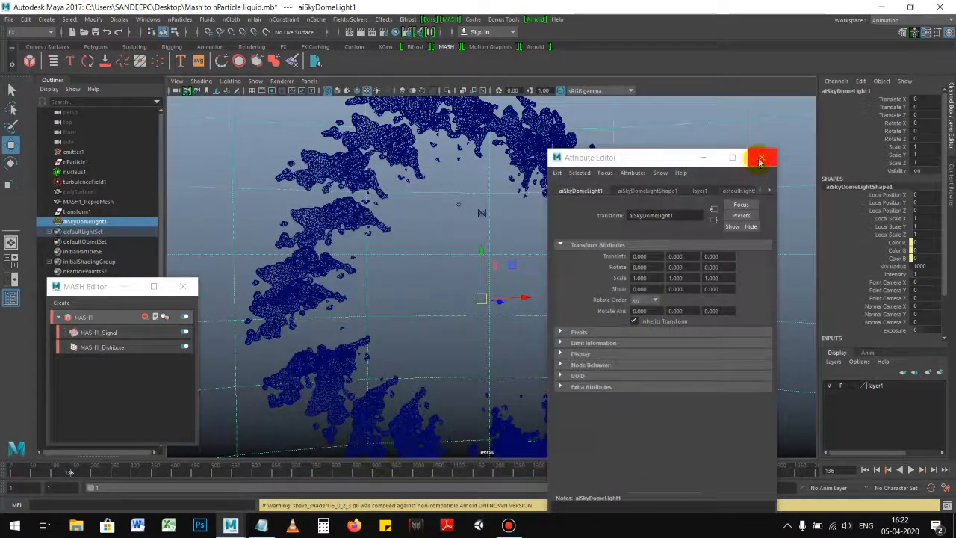
left_click(783, 156)
- Create a polygon plane at the origin and scale it uniformly to about 209 as a ground surface
key("f")
scroll(545, 272, "down", 5)
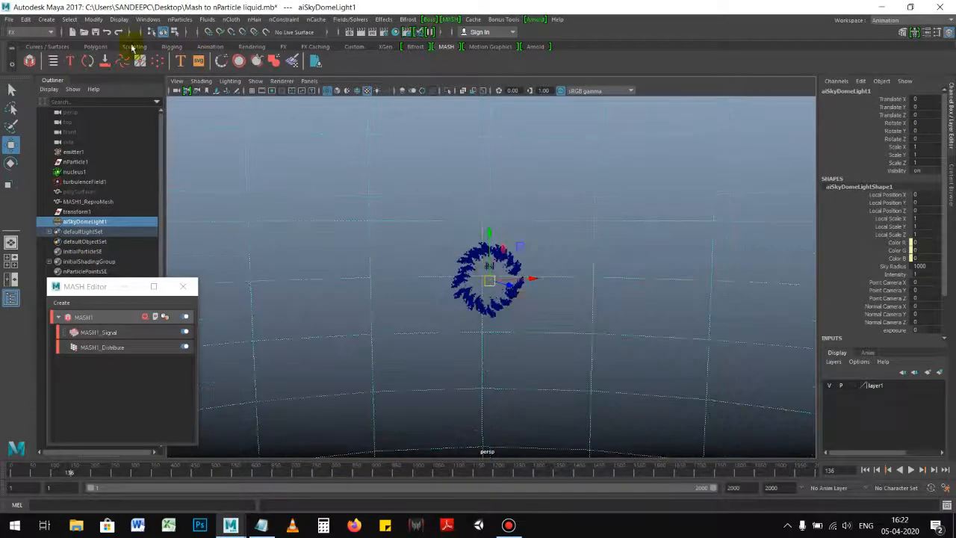
left_click(96, 46)
left_click(100, 63)
key("r")
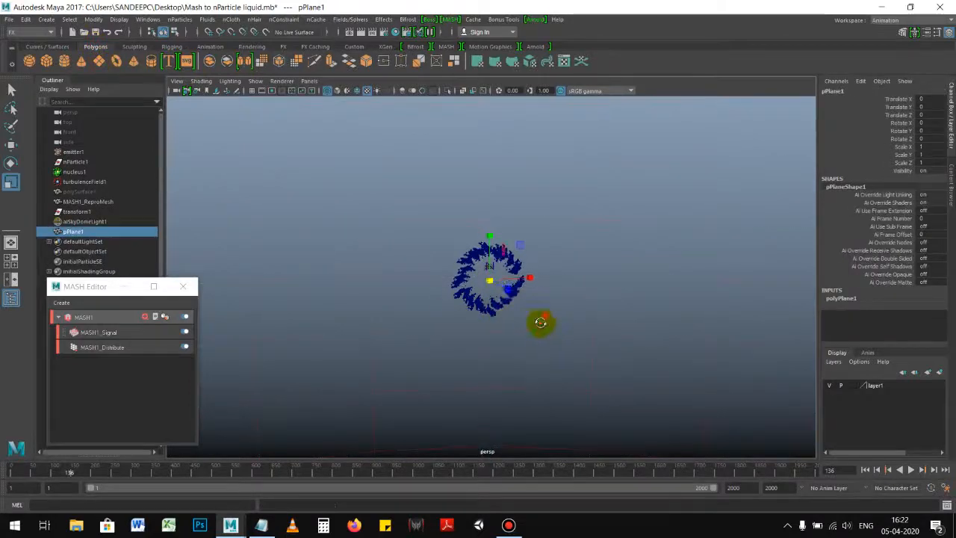
left_click_drag(490, 279, 947, 474)
left_click_drag(489, 282, 719, 349)
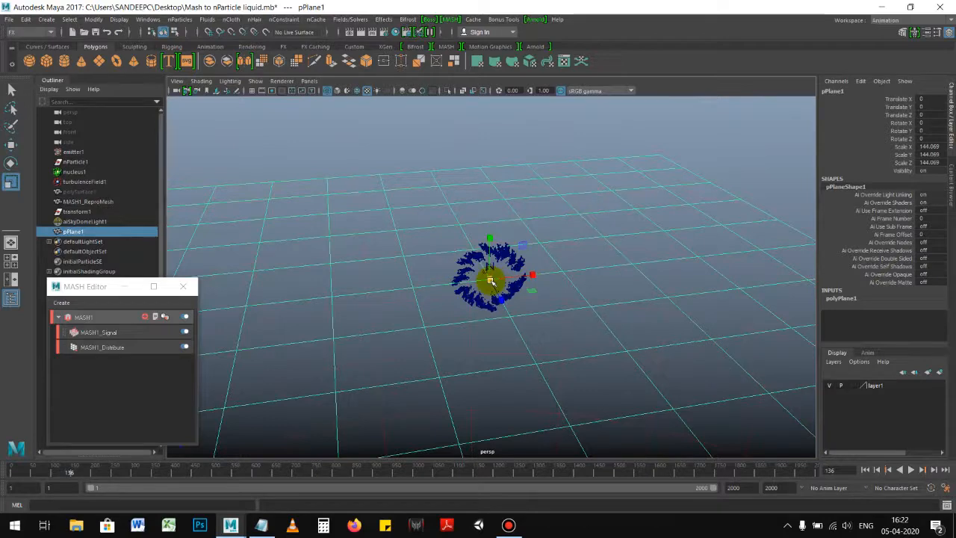
left_click_drag(491, 281, 623, 307)
right_click_drag(623, 307, 363, 275, "alt")
right_click_drag(585, 324, 472, 312, "alt")
left_click_drag(471, 312, 502, 273, "alt")
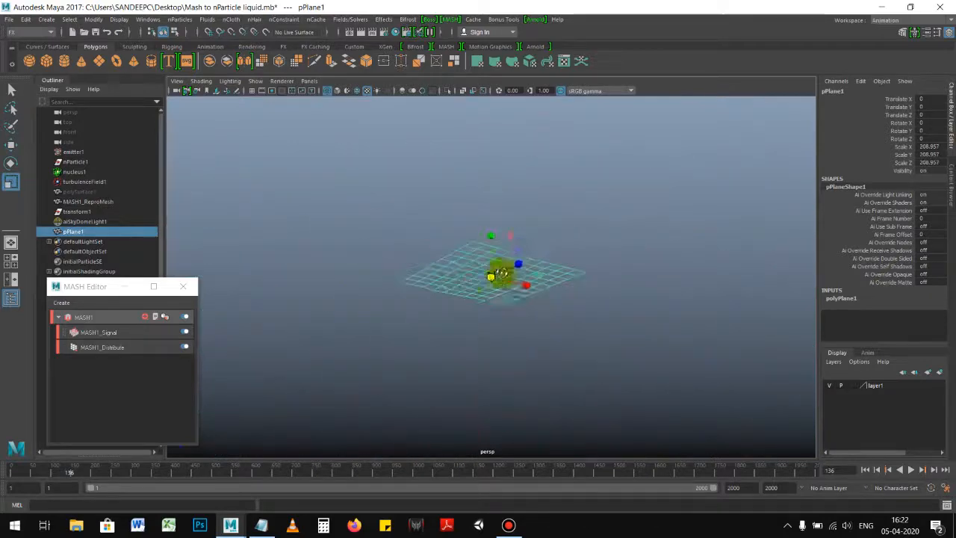
- Set the scale of aiSkyDomeLight1 to 0.1 on all three axes
left_click(528, 336)
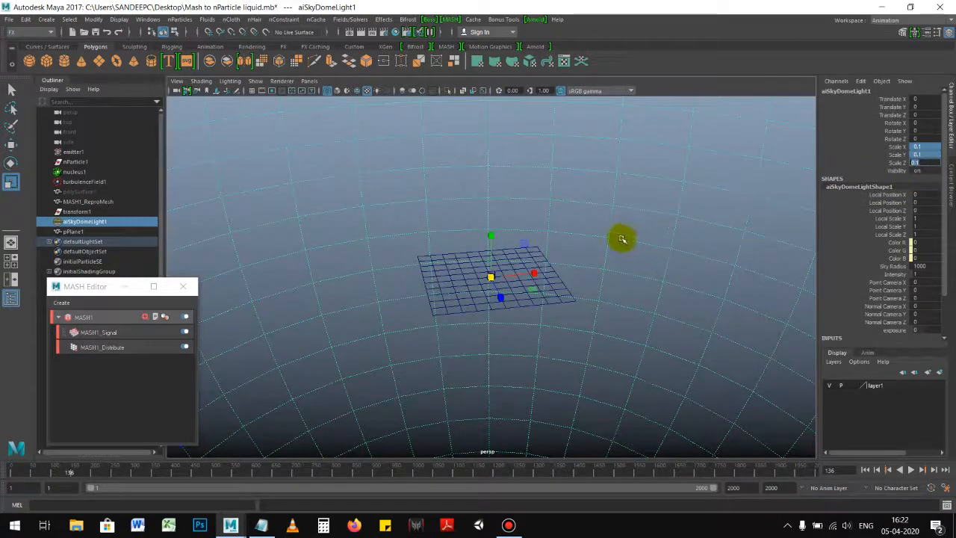
right_click_drag(578, 231, 651, 240, "alt")
right_click_drag(474, 245, 614, 283, "alt")
left_click_drag(350, 259, 382, 231, "alt")
right_click_drag(381, 231, 416, 231, "alt")
left_click_drag(416, 231, 395, 245, "alt")
- Select MASH1_ReproMesh, play the simulation from the first frame and stop it at frame 83
key("w")
left_click(555, 254)
left_click(479, 262)
right_click_drag(411, 247, 483, 265, "alt")
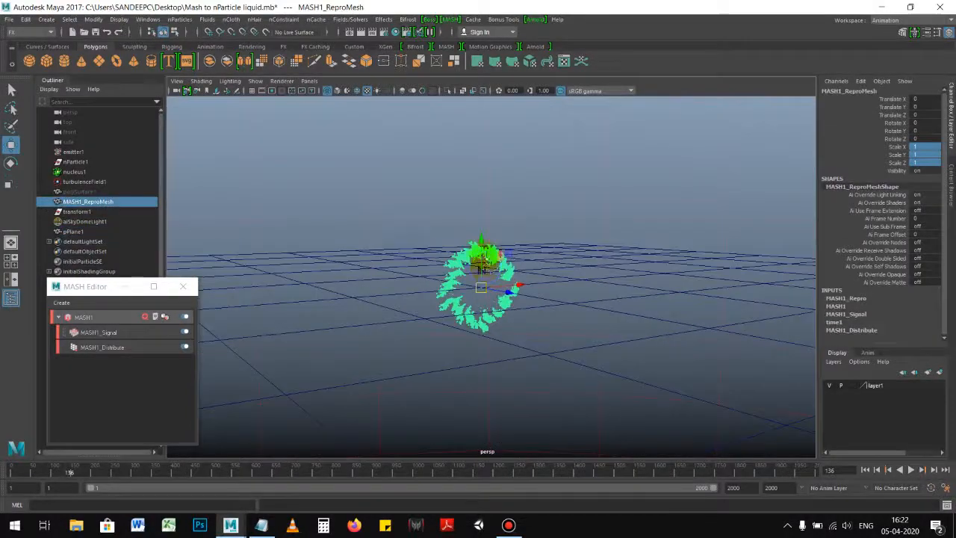
left_click(866, 469)
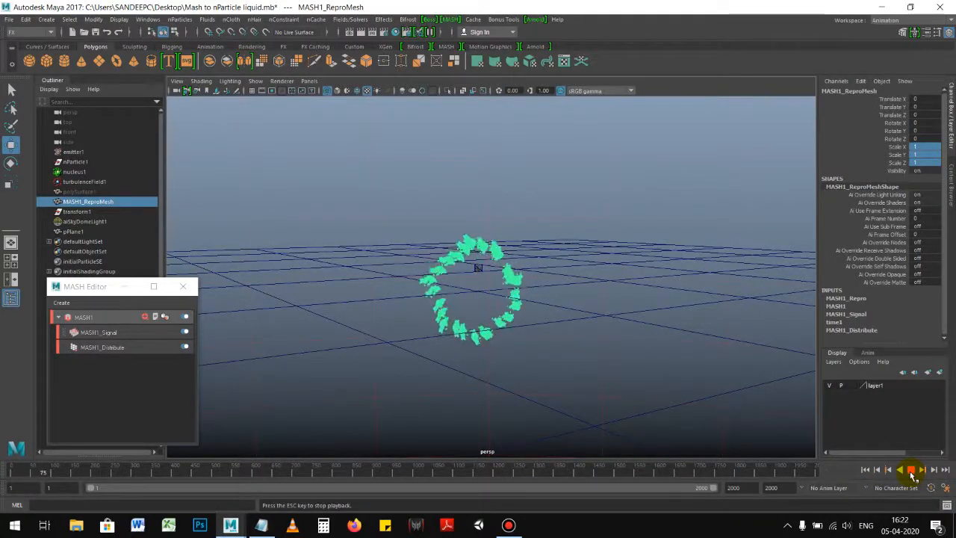
left_click(911, 471)
- Lower the ground plane to about -7.4 in Translate Y and render frame 83
left_click(587, 277)
left_click_drag(477, 242, 602, 253)
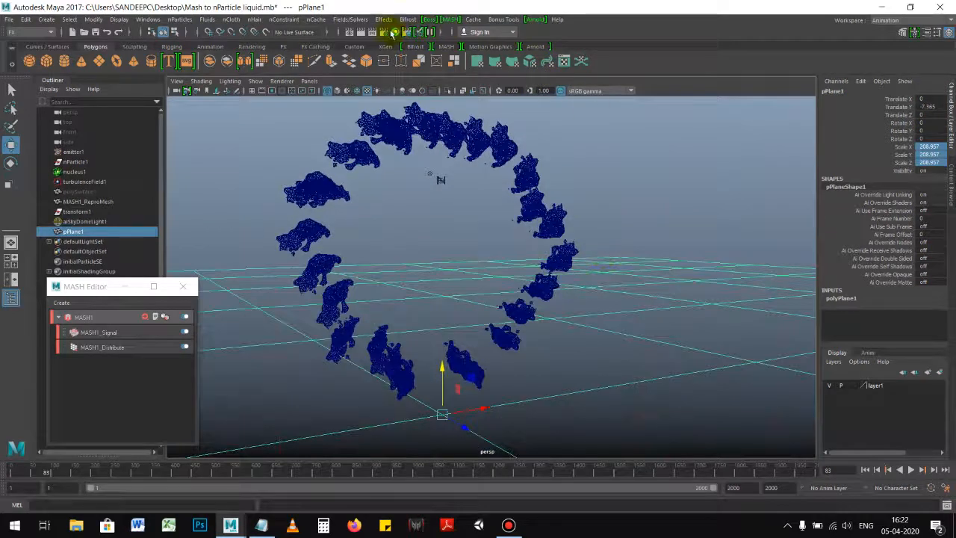
left_click(360, 33)
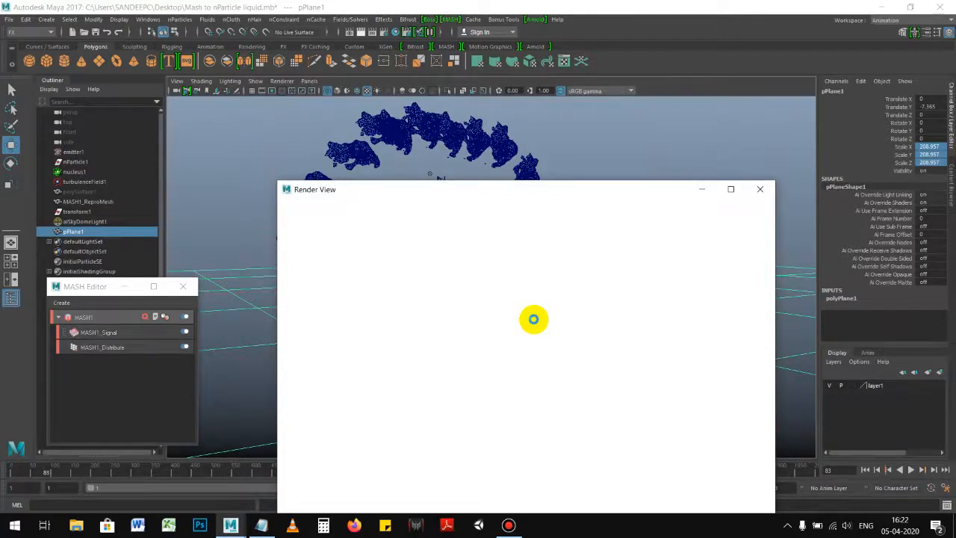
left_click_drag(522, 190, 683, 141)
- Render a closer view of the liquid clumps at frame 83, inspect the image and close the render window
mouse_move(345, 256)
right_mouse_down("alt")
mouse_move(497, 264)
mouse_move(256, 262)
mouse_move(416, 273)
mouse_move(315, 251)
mouse_move(345, 267)
right_mouse_up("alt")
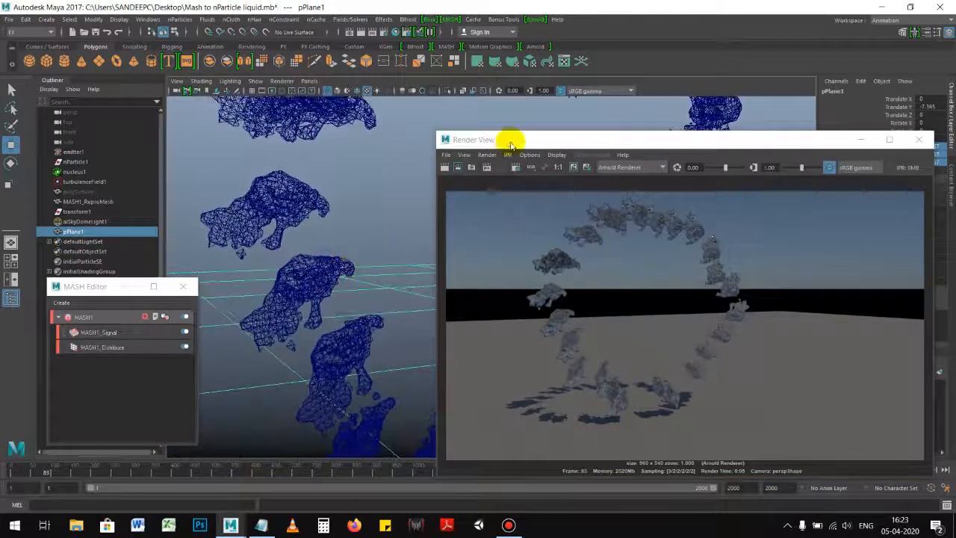
left_click_drag(510, 144, 425, 134)
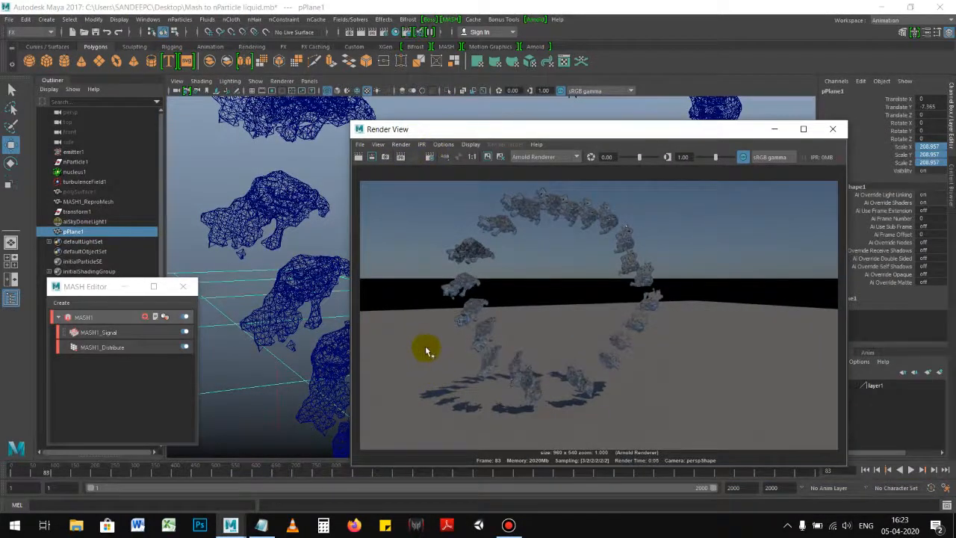
right_click_drag(288, 212, 317, 219, "alt")
left_click(359, 156)
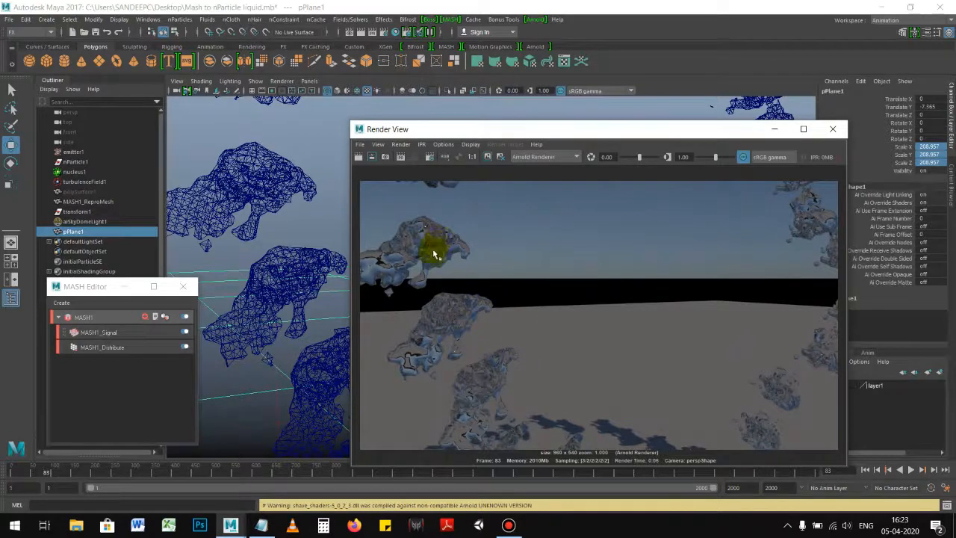
left_click_drag(474, 131, 481, 125)
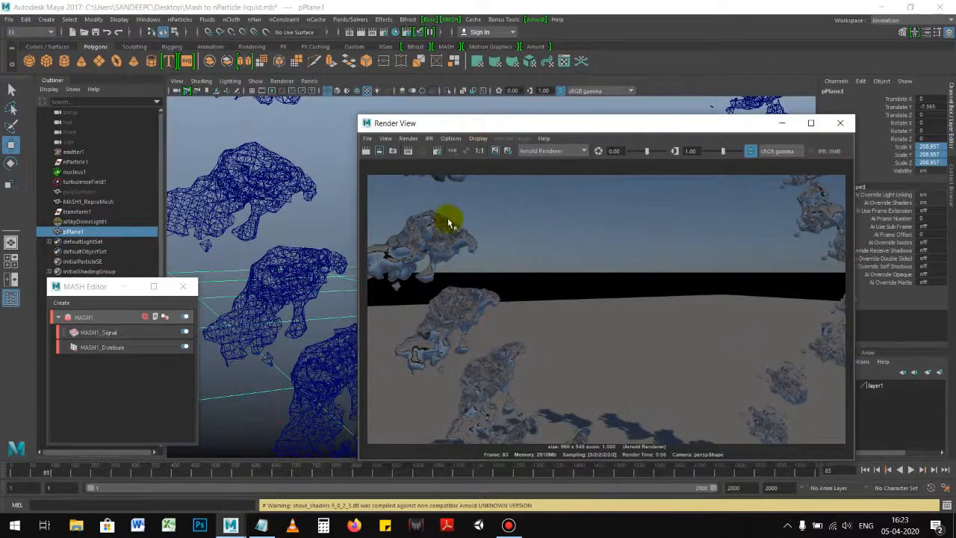
left_click_drag(319, 250, 395, 189, "alt")
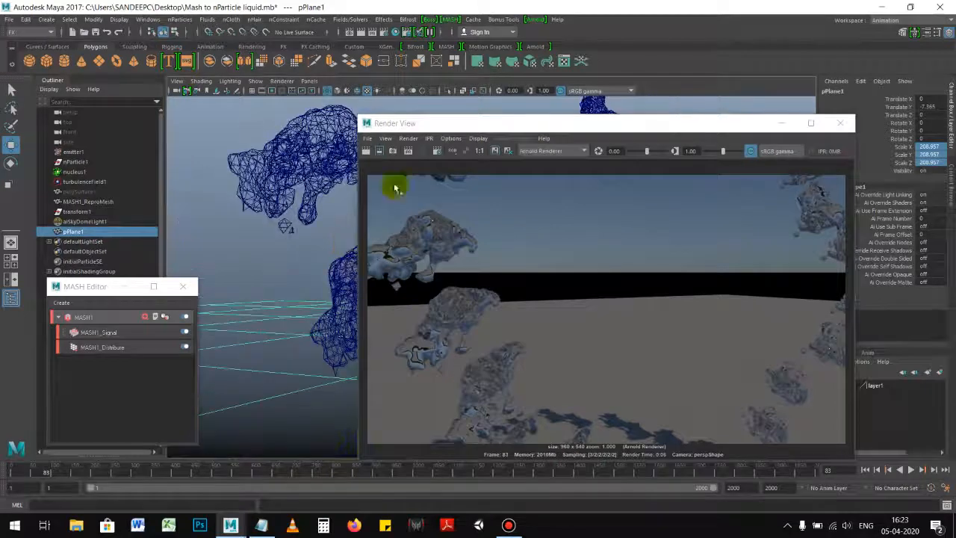
left_click(840, 122)
- Switch the perspective view to the legacy viewport renderer, display it shaded and clear the selection
mouse_move(580, 224)
left_mouse_down("alt")
mouse_move(496, 234)
mouse_move(465, 263)
mouse_move(472, 271)
left_mouse_up("alt")
key("5")
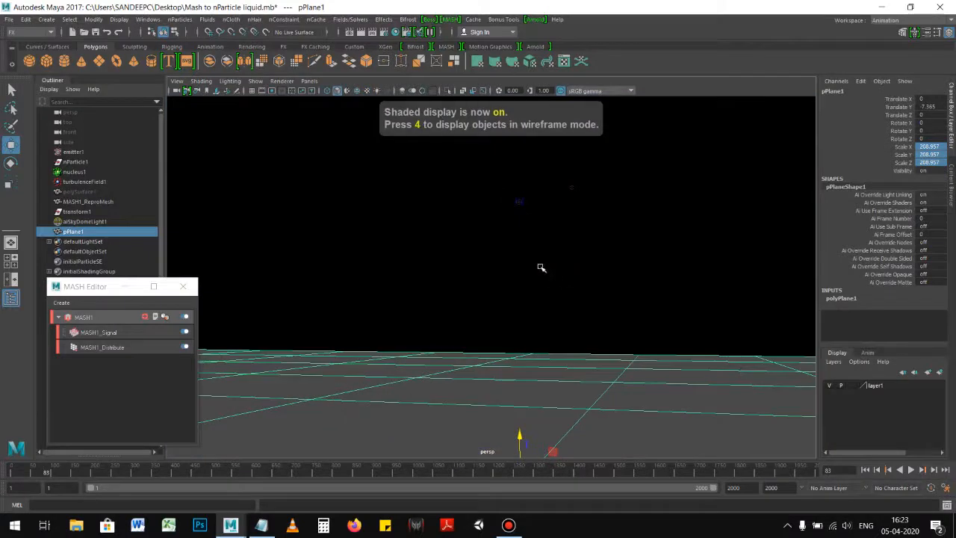
key("4")
left_click(282, 82)
left_click(288, 109)
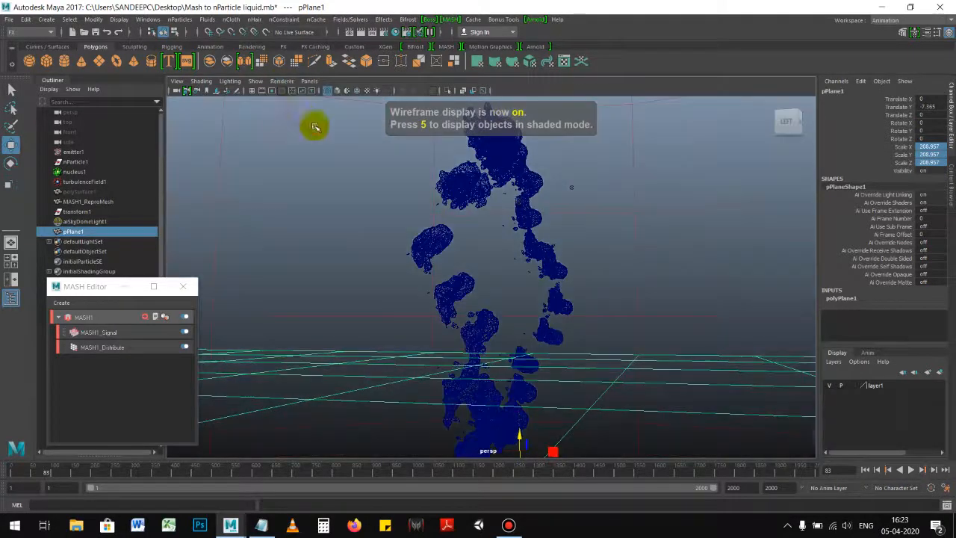
key("6")
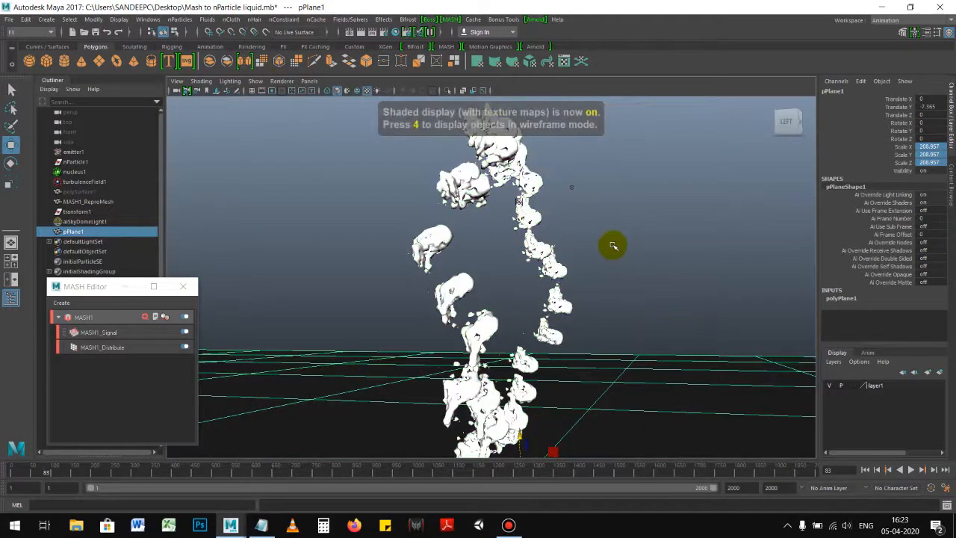
key("5")
left_click(643, 259)
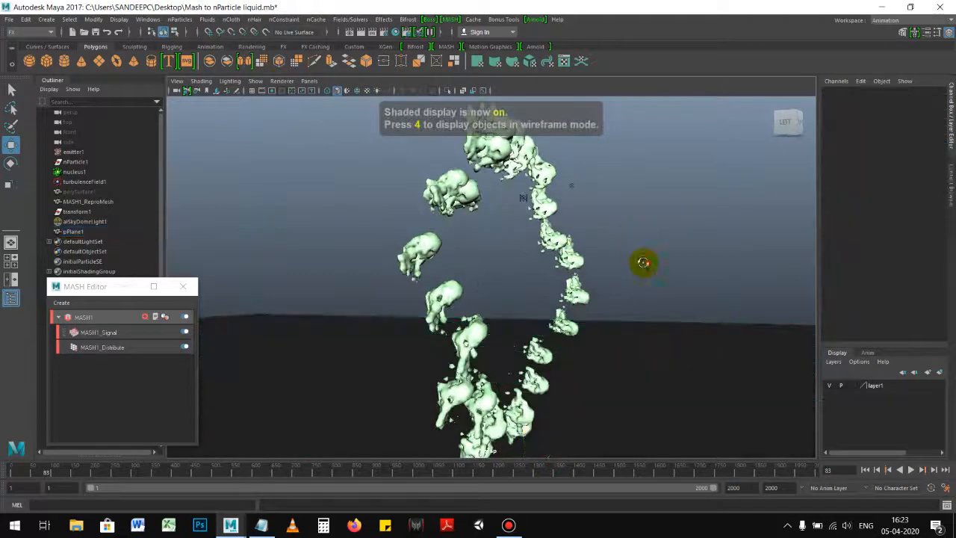
- Try the Viewport 2.0 renderer in the perspective view and return to the legacy viewport renderer
left_click(281, 83)
left_click(297, 97)
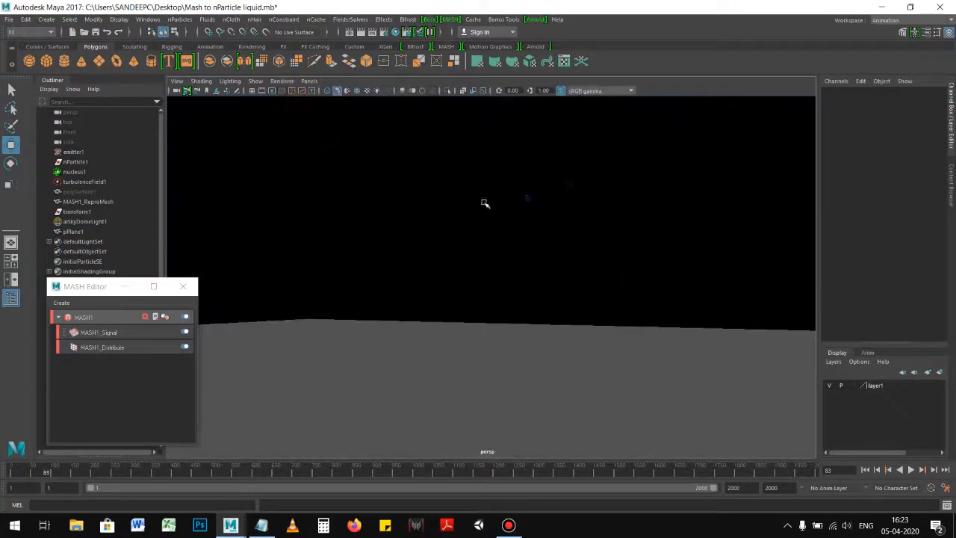
left_click(281, 81)
left_click(290, 109)
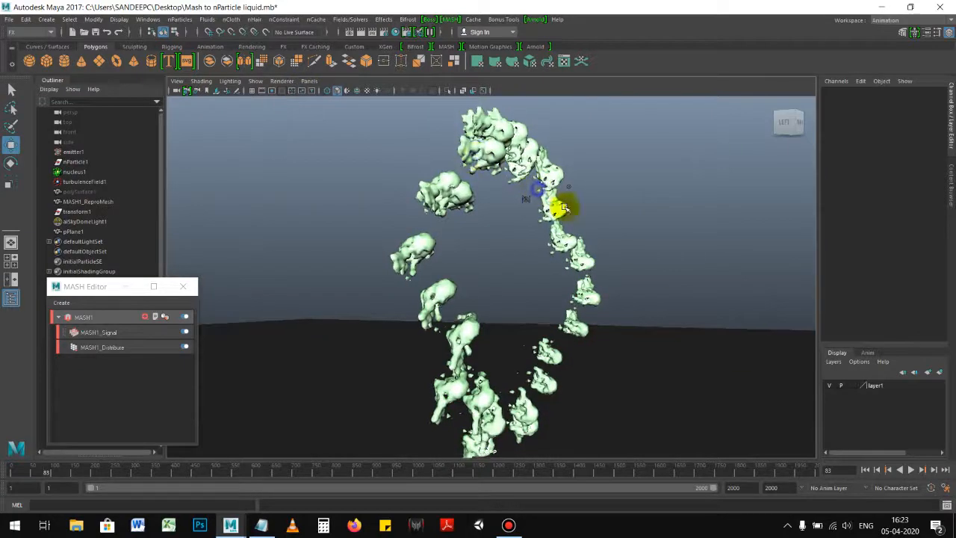
- Play the simulation from the first frame in the shaded view and stop it at frame 123
left_click(865, 470)
left_click(911, 469)
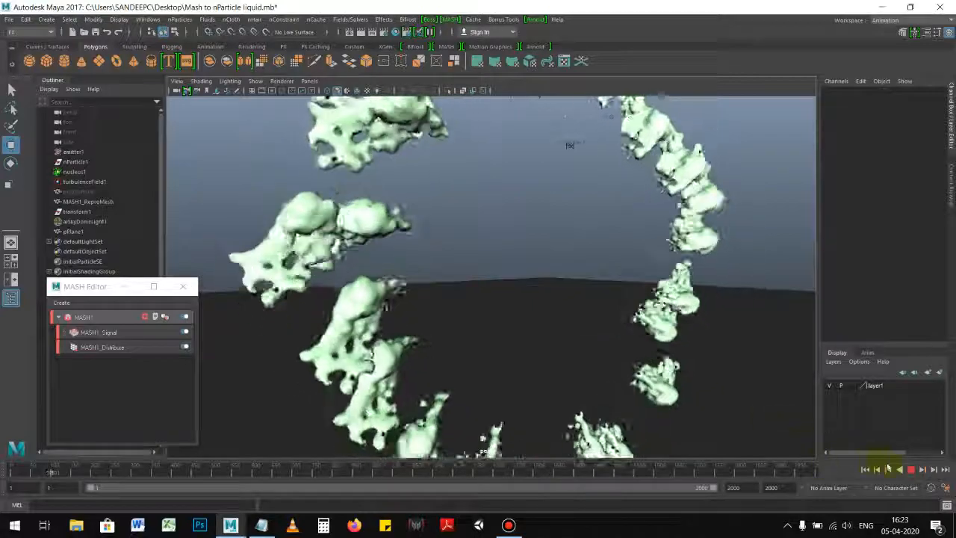
left_click(911, 471)
left_click_drag(661, 335, 550, 281, "alt")
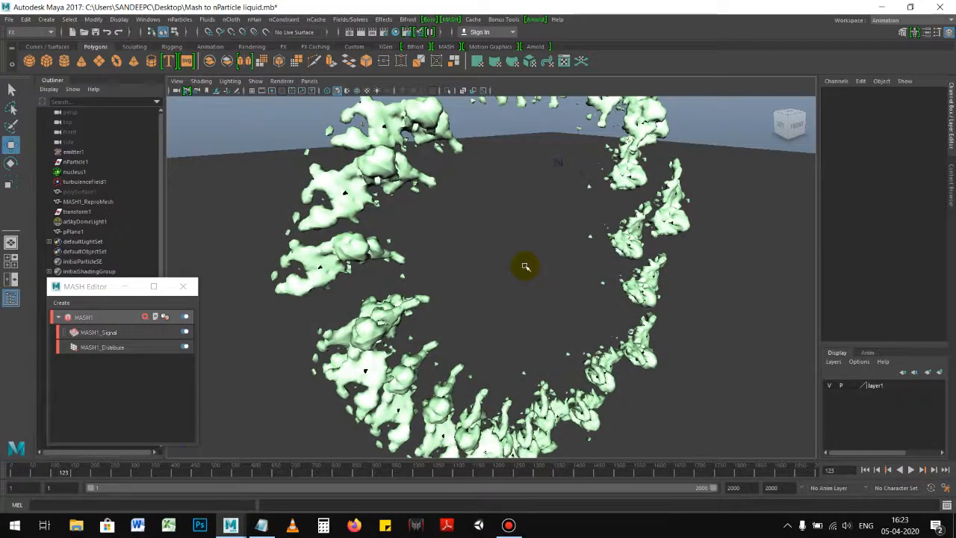
- Close the MASH Editor and examine the liquid ring above the ground plane from several angles
left_click(176, 289)
left_click_drag(341, 277, 485, 263, "alt")
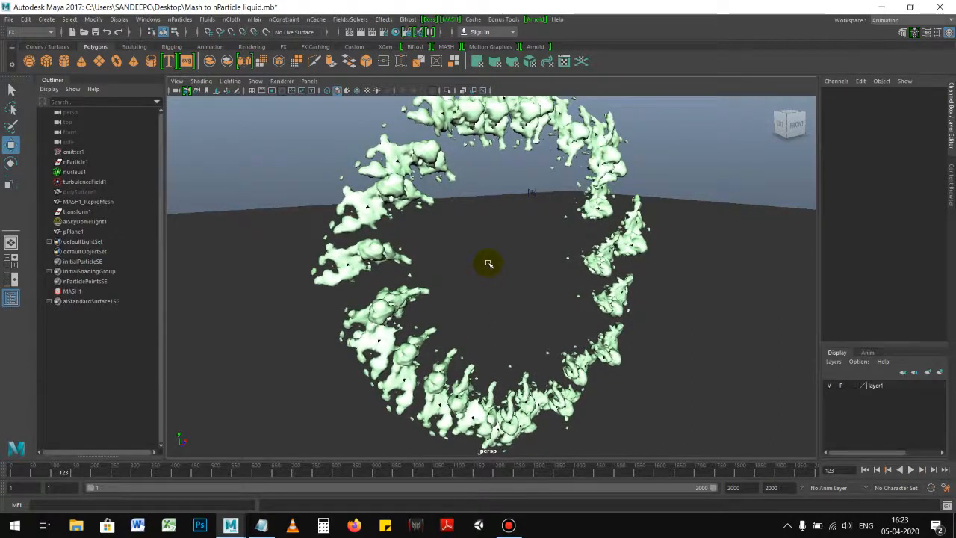
left_click_drag(488, 263, 528, 254, "alt")
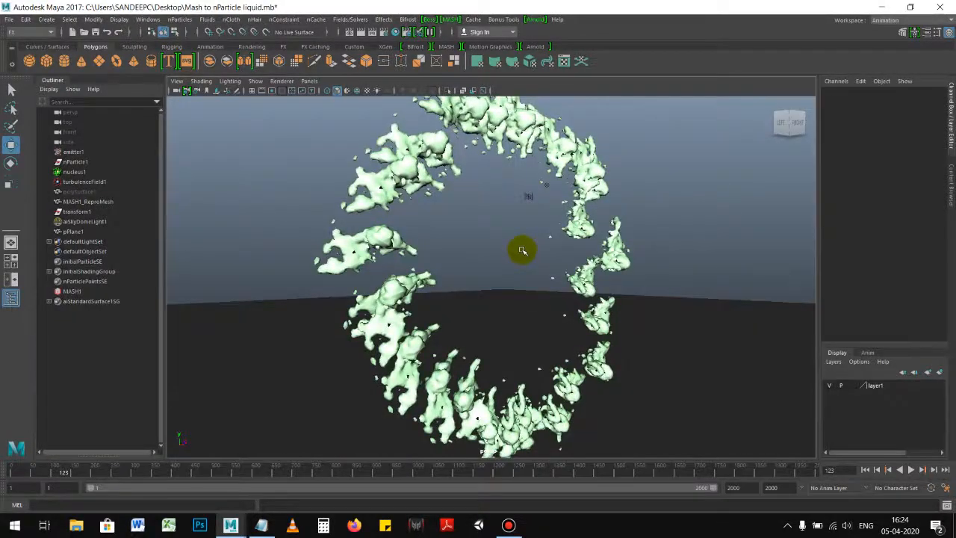
left_click_drag(523, 250, 476, 236, "alt")
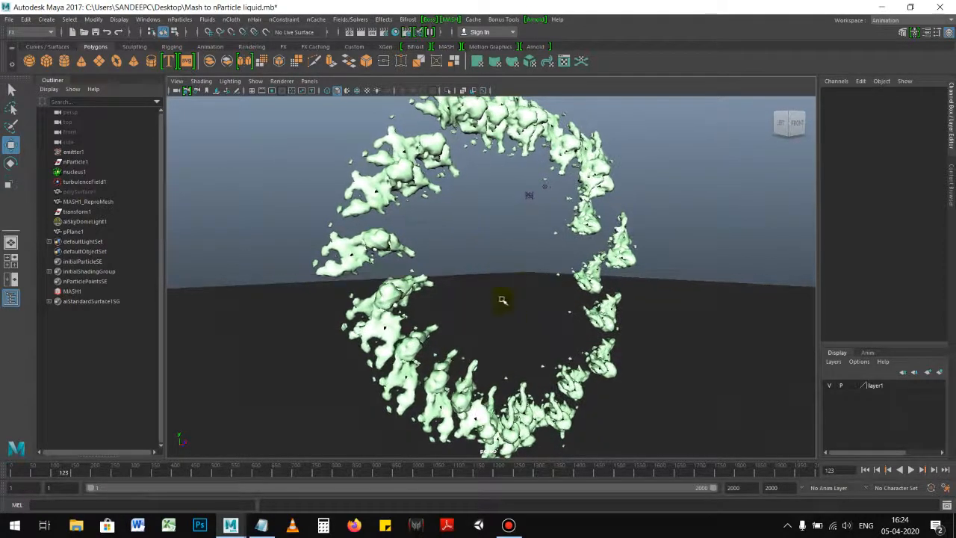